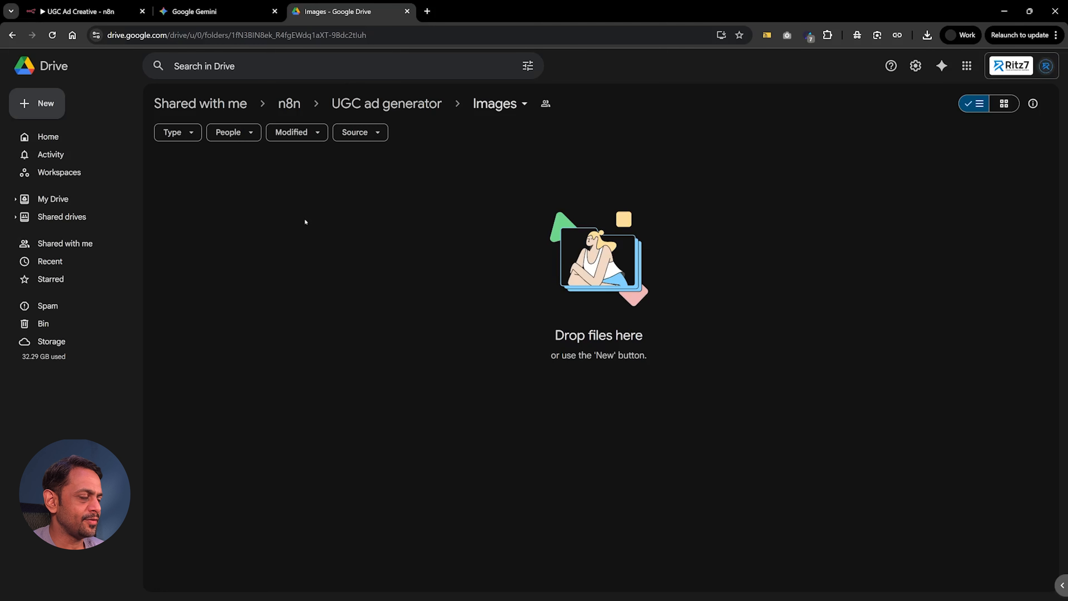
# Reload the Images folder in Google Drive and preview the newest uploaded unnamed.jpg
pyautogui.click(52, 35)
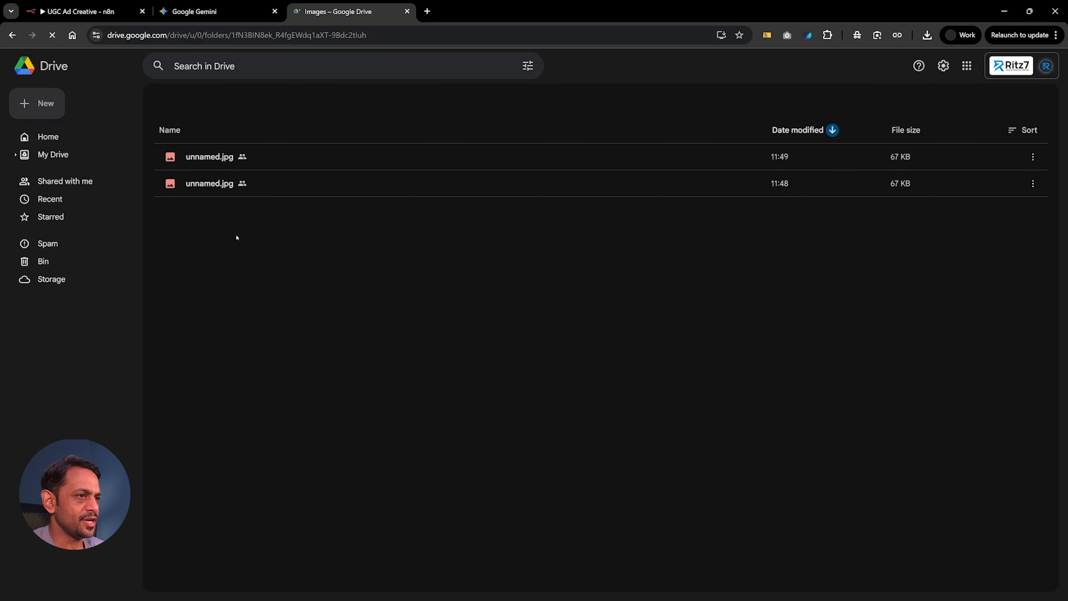
pyautogui.doubleClick(236, 212)
pyautogui.click(240, 311)
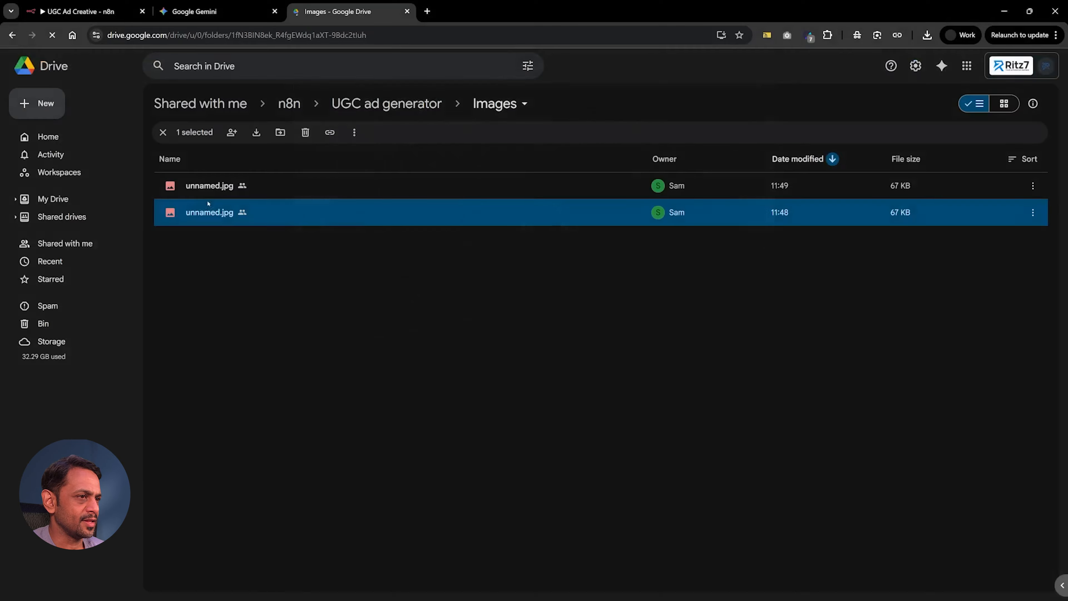
pyautogui.doubleClick(207, 189)
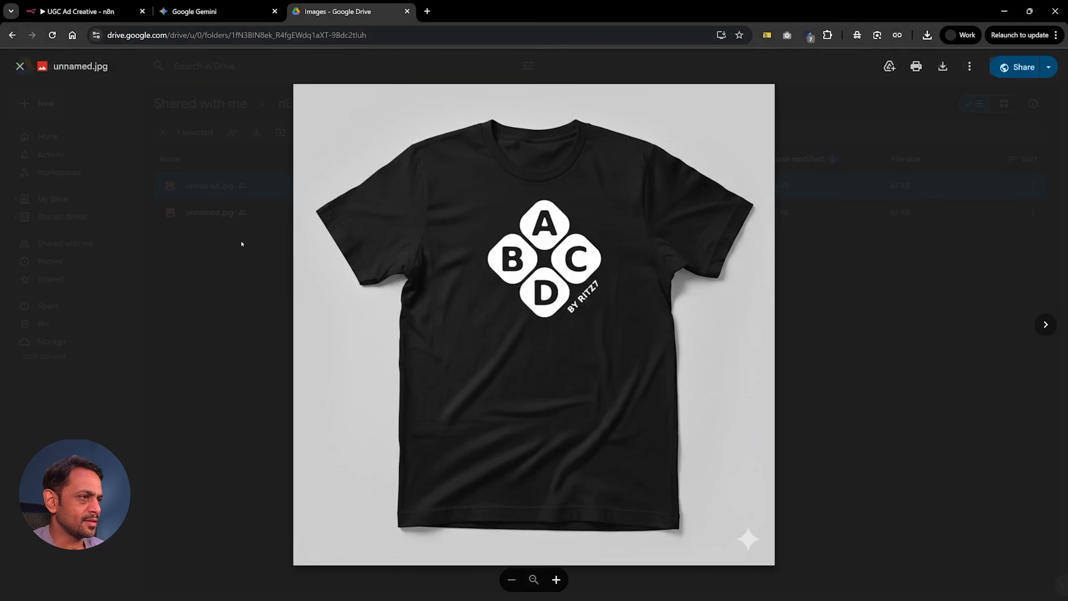
pyautogui.click(261, 281)
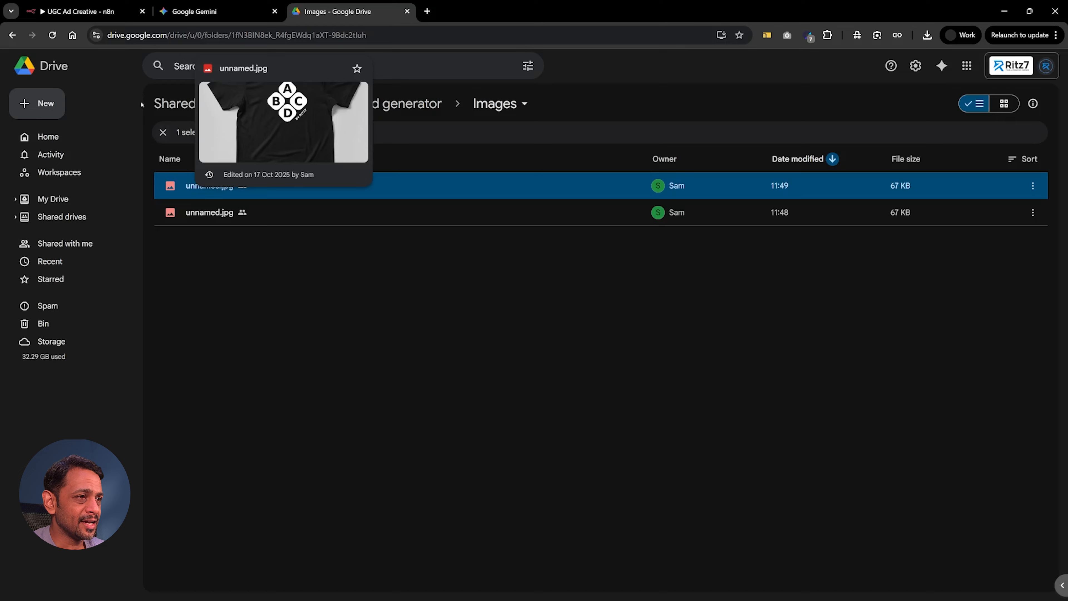
# Switch back to the UGC Ad Creative workflow in n8n and add a Google Gemini "Analyze an image" node after the Upload file node
pyautogui.click(97, 12)
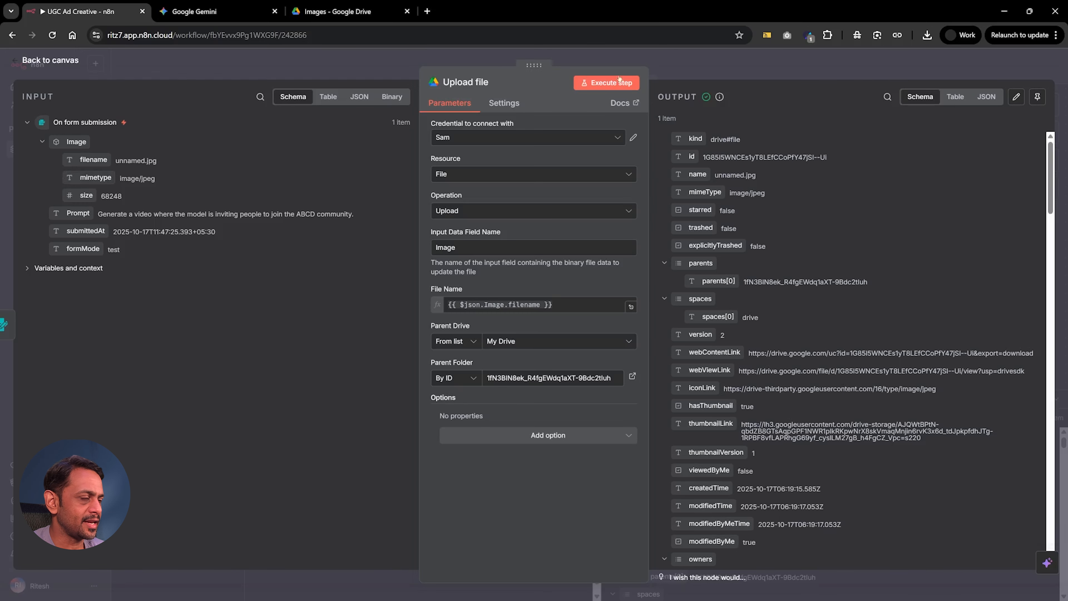
pyautogui.click(672, 63)
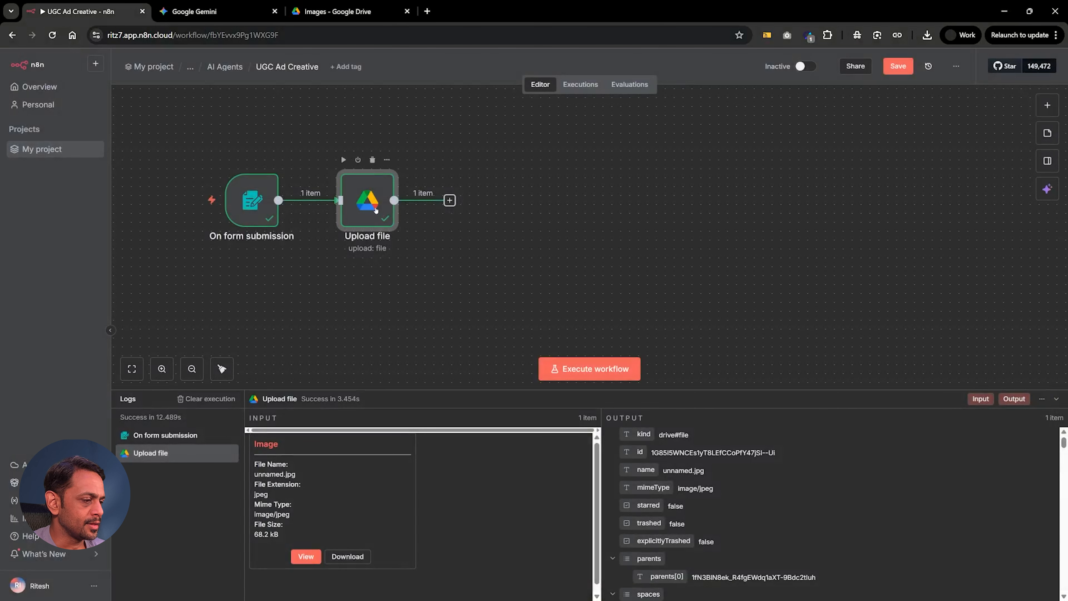
pyautogui.click(449, 201)
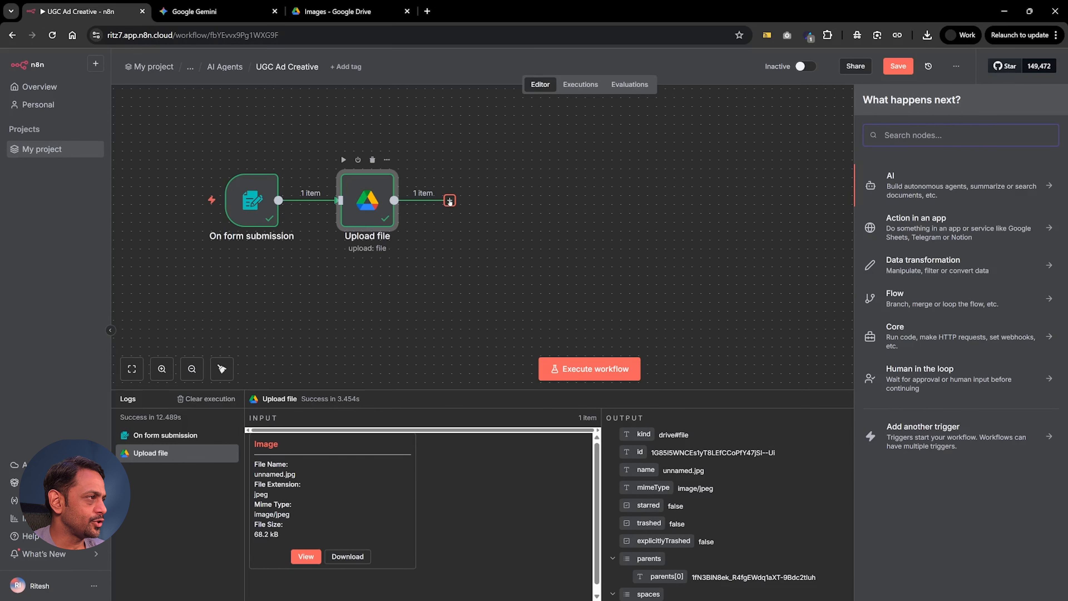
pyautogui.write('ana')
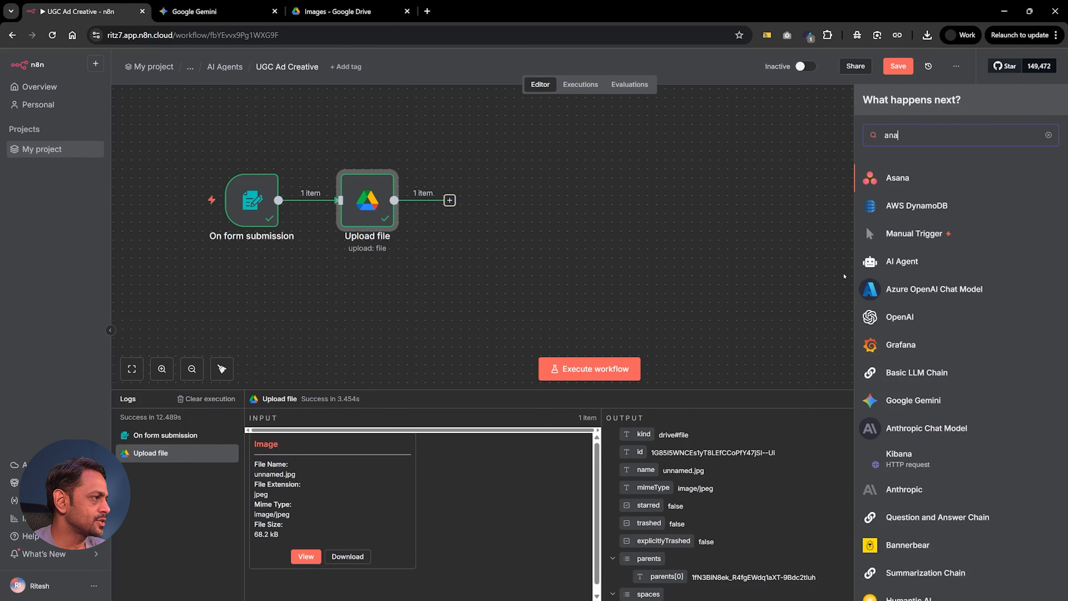
pyautogui.press('BackSpace')
pyautogui.press('BackSpace')
pyautogui.press('BackSpace')
pyautogui.write('gemi')
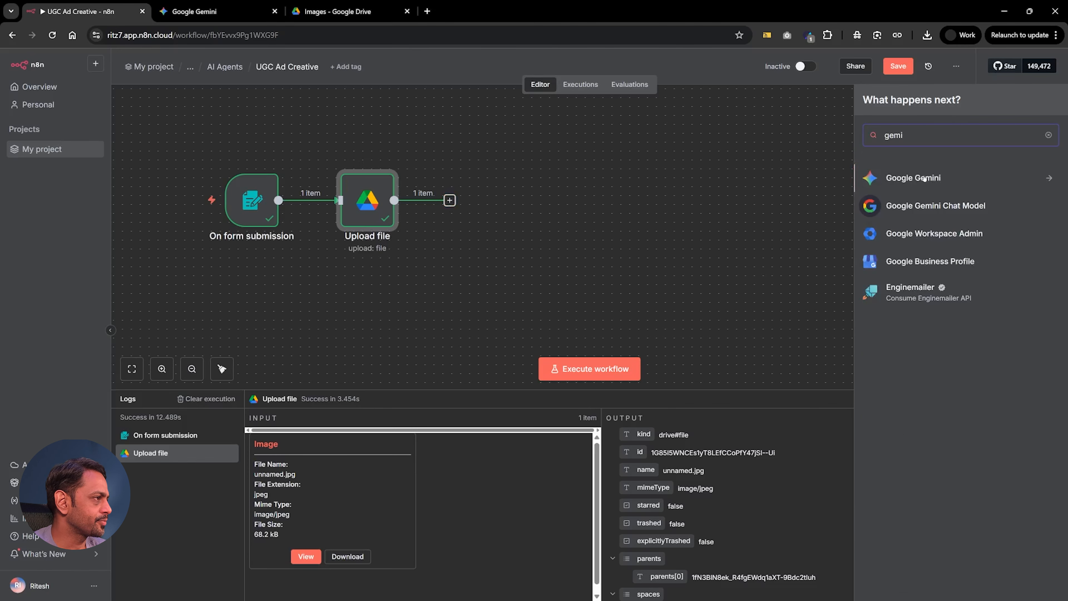
pyautogui.press('Return')
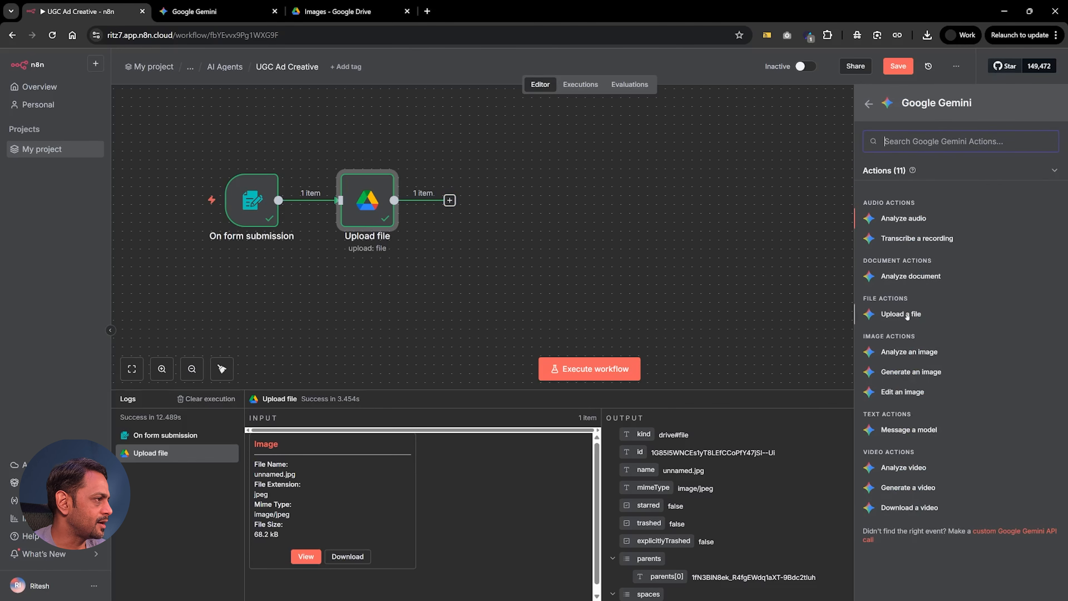
pyautogui.click(910, 352)
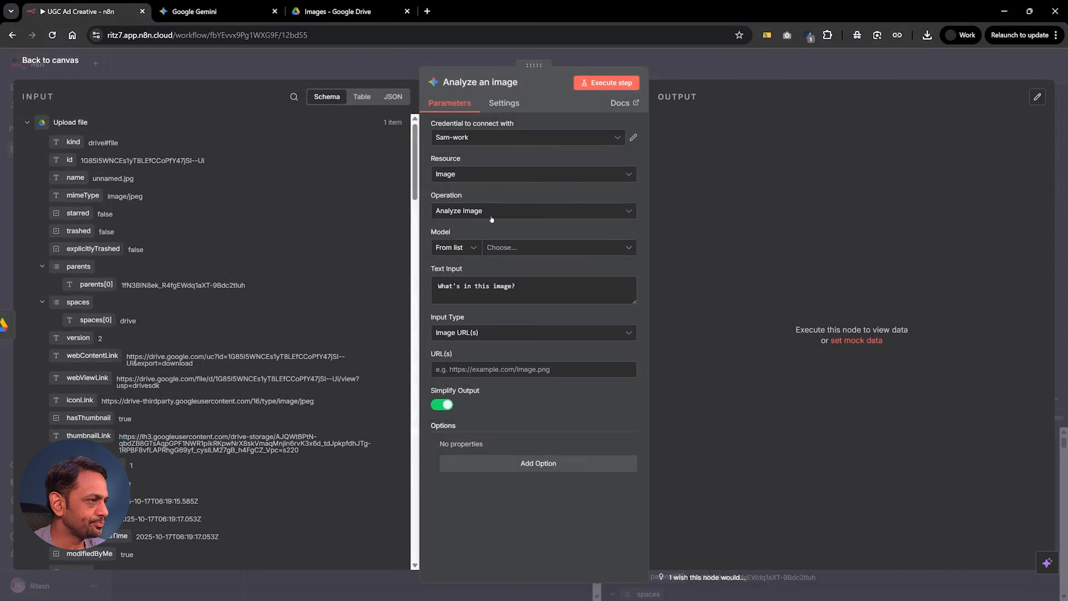
# Review the Gemini credential choices without changing them, and set the image analysis model to models/gemini-2.5-flash
pyautogui.click(453, 139)
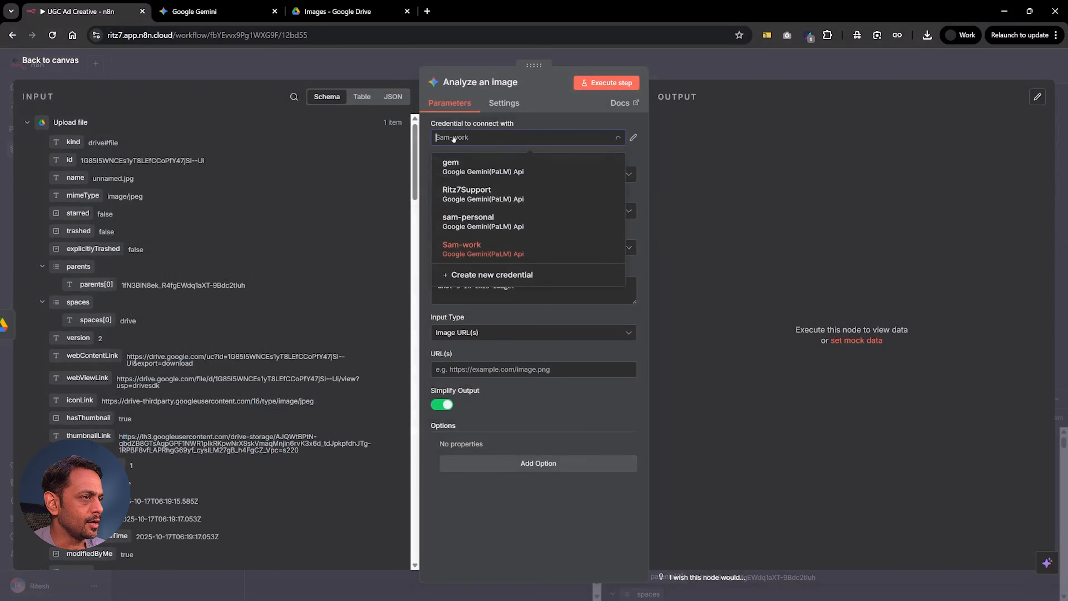
pyautogui.click(480, 140)
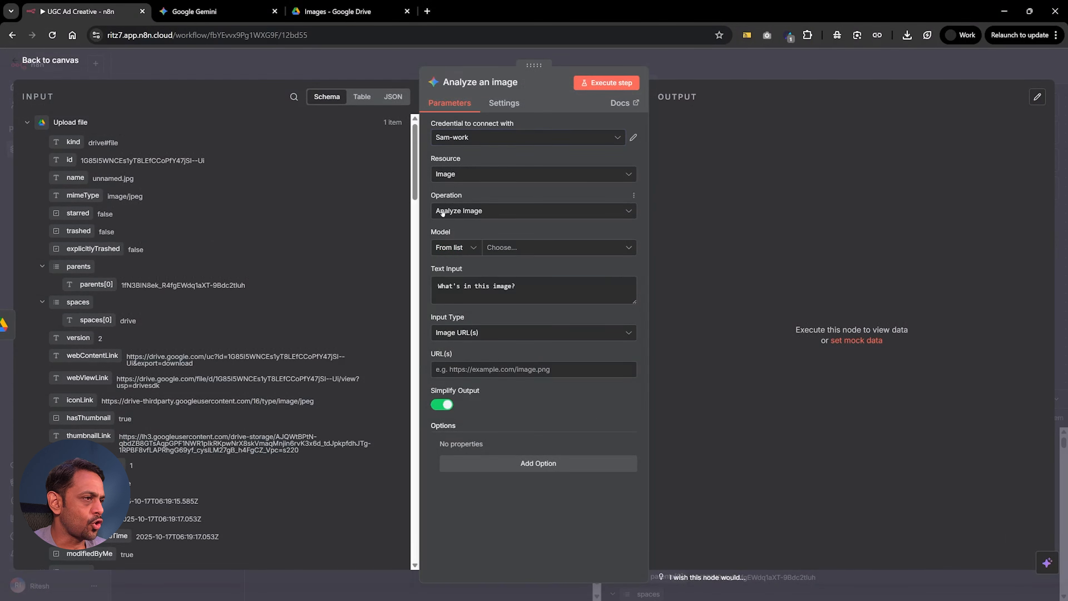
pyautogui.click(509, 248)
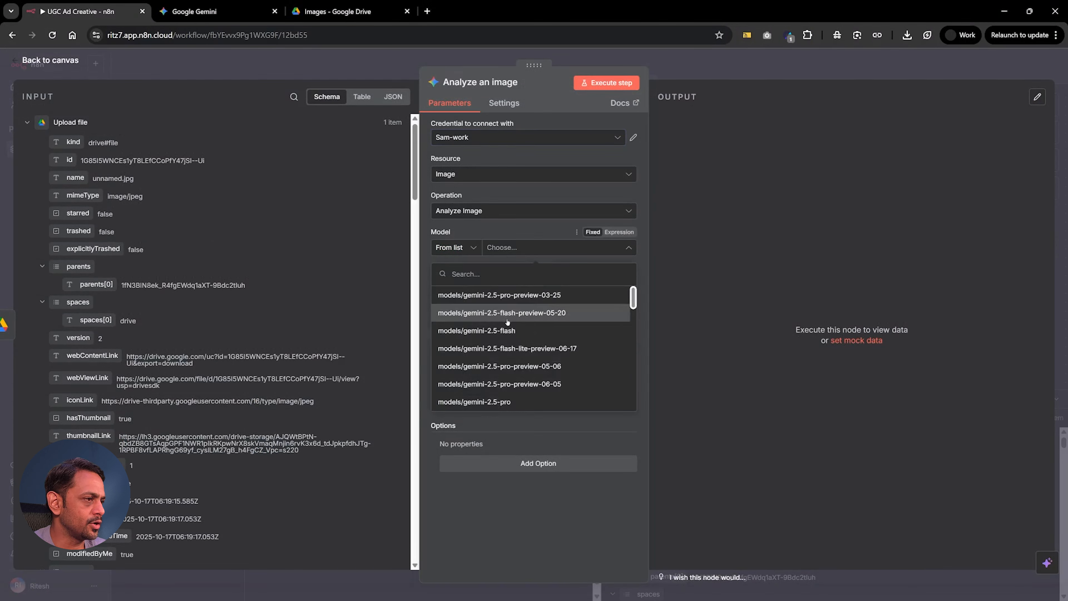
pyautogui.click(507, 330)
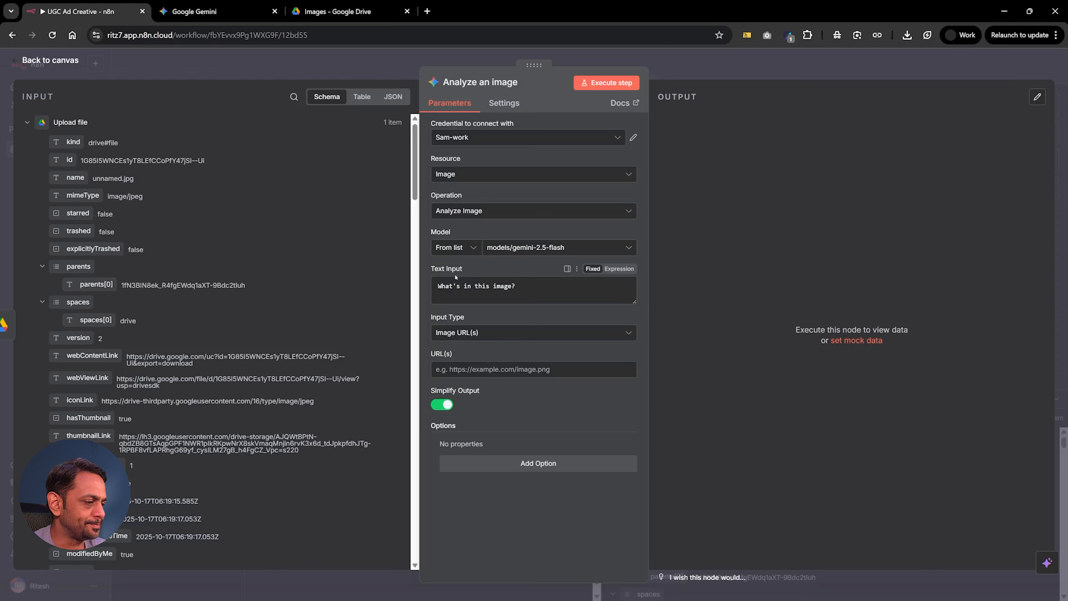
# Replace the default text input with the pasted product-or-character YAML analysis prompt as an expression, and review it in the enlarged editor
pyautogui.moveTo(524, 287); pyautogui.dragTo(433, 284)
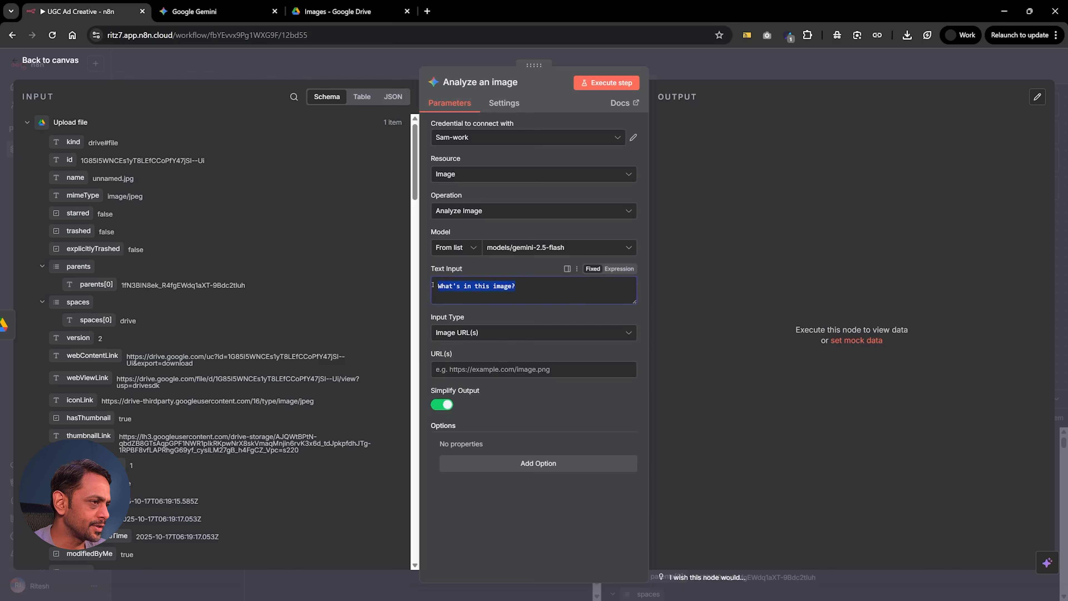
pyautogui.hotkey('ctrl', 'v')
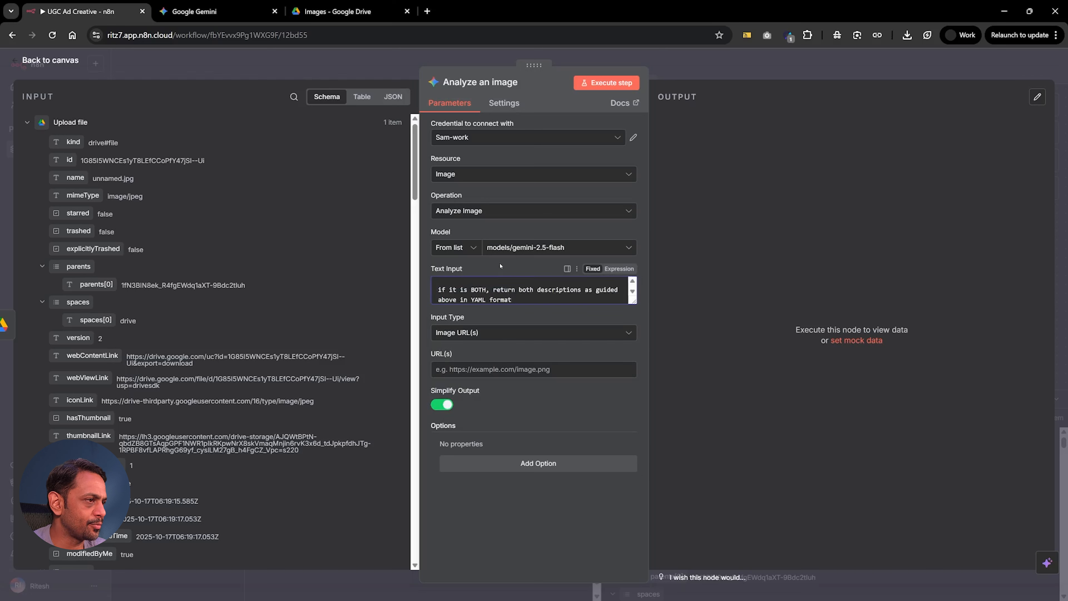
pyautogui.click(619, 269)
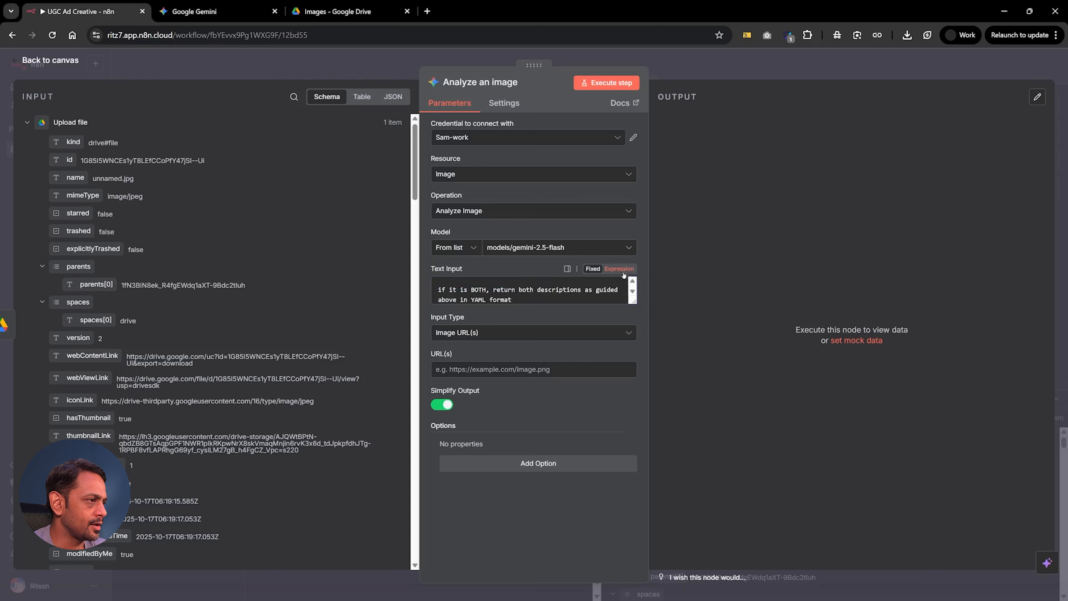
pyautogui.click(630, 335)
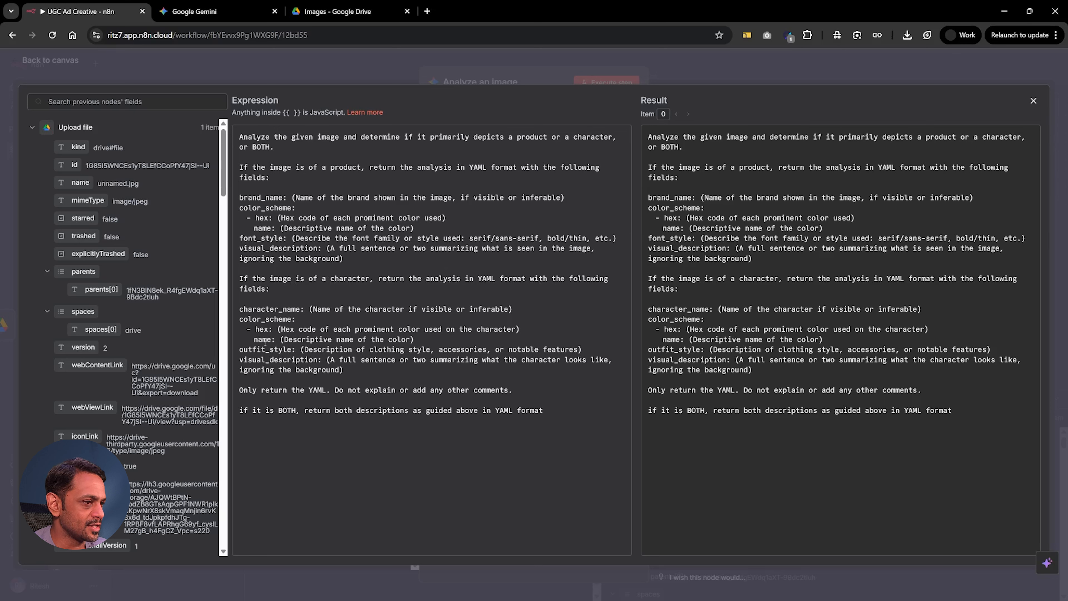
pyautogui.click(405, 63)
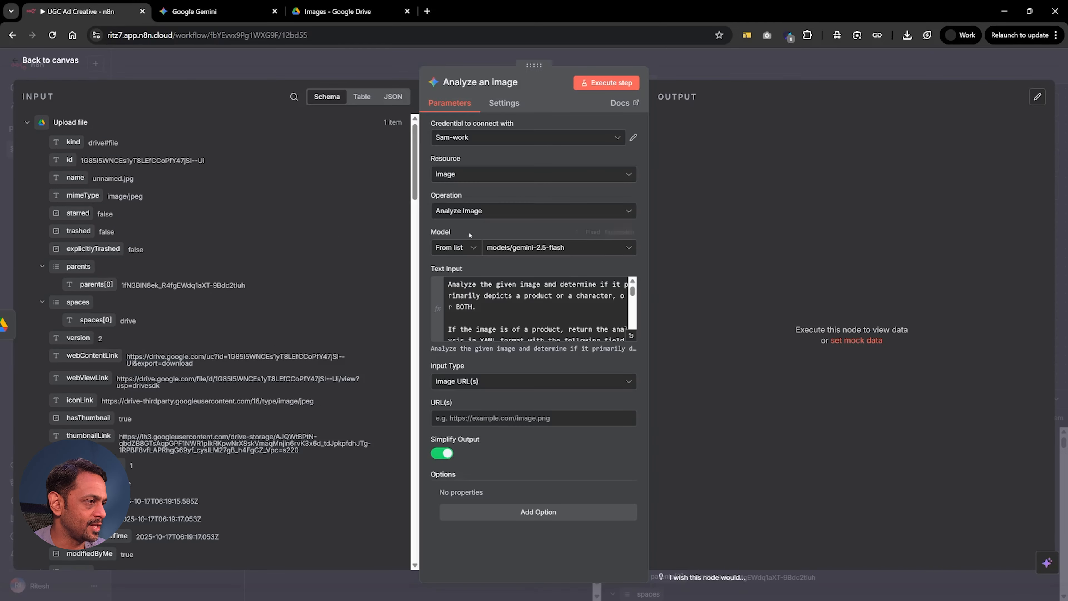
# Map the Upload file node's webContentLink into the URL(s) field, keep the input type as Image URL(s), and return to the canvas
pyautogui.click(473, 417)
pyautogui.moveTo(93, 356); pyautogui.dragTo(455, 417)
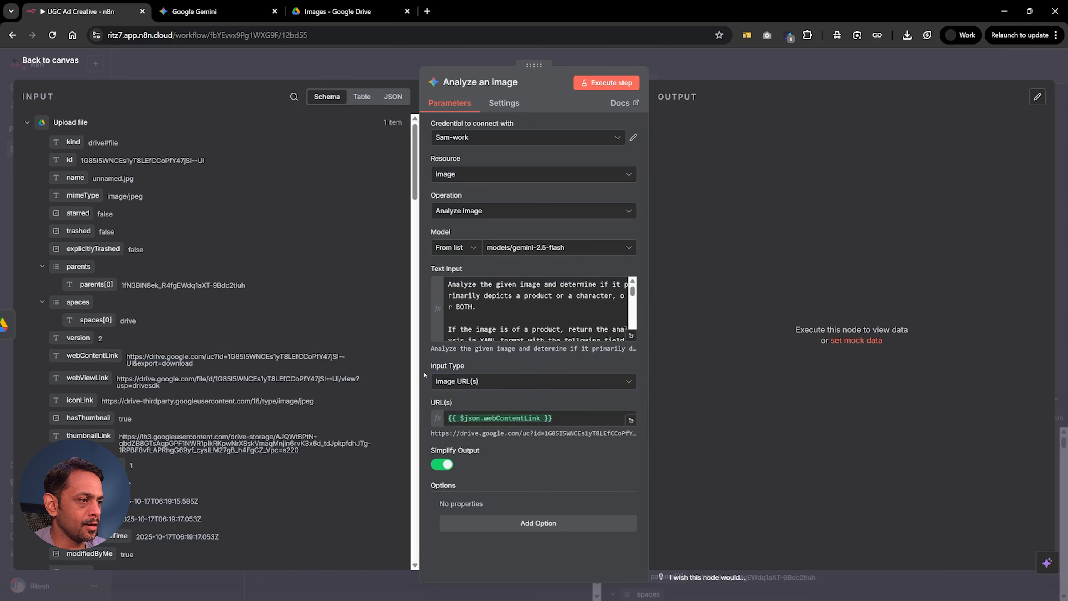
pyautogui.click(462, 381)
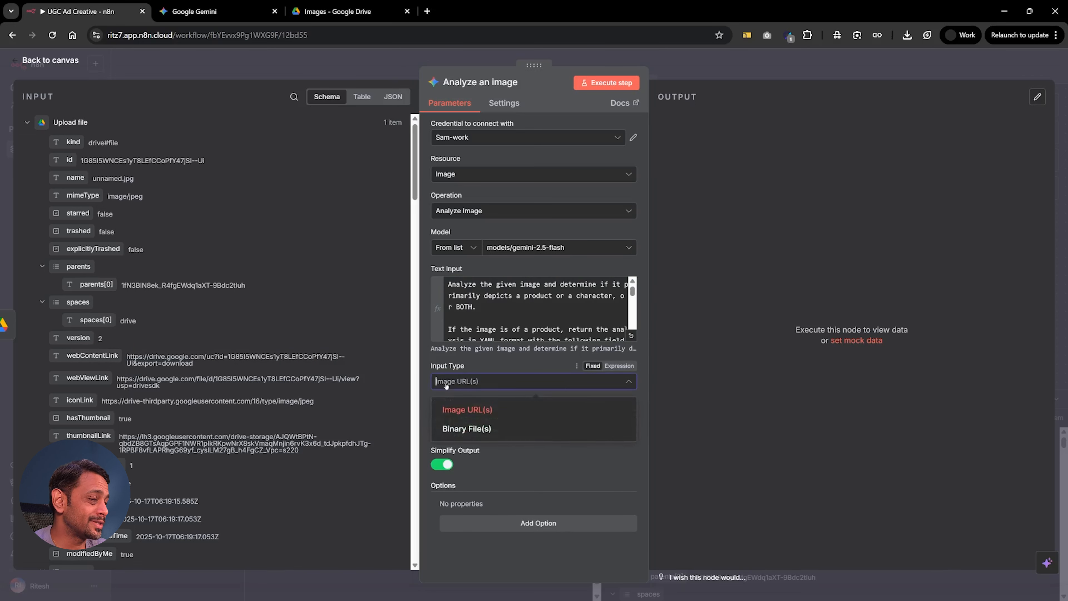
pyautogui.click(456, 410)
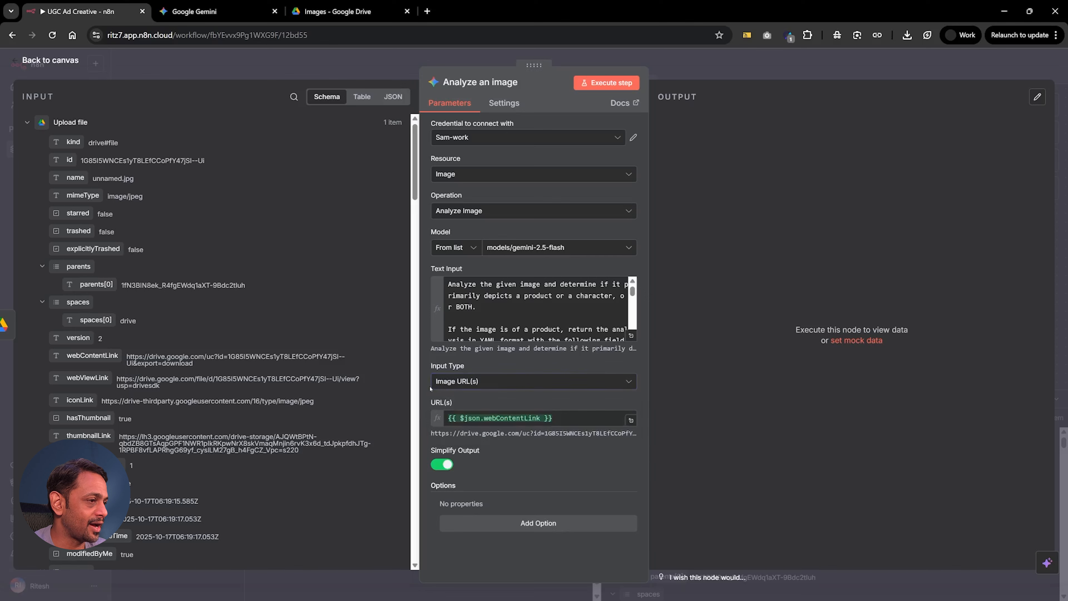
pyautogui.click(270, 62)
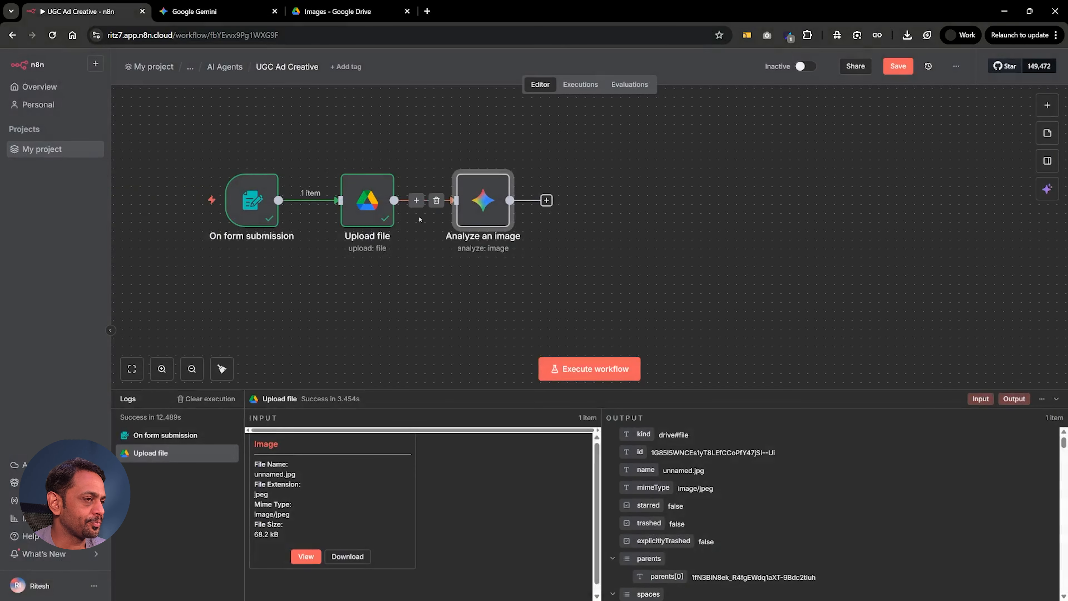
# Add an AI Agent node after the Analyze an image node and rename it Image Agent
pyautogui.moveTo(472, 196); pyautogui.dragTo(481, 196)
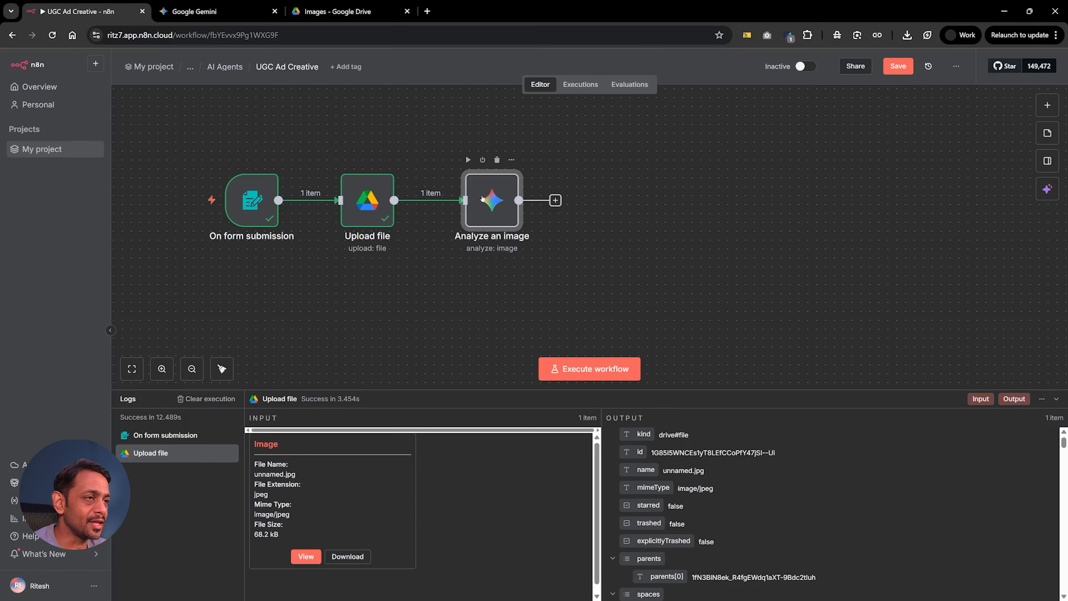
pyautogui.moveTo(486, 199); pyautogui.dragTo(476, 200)
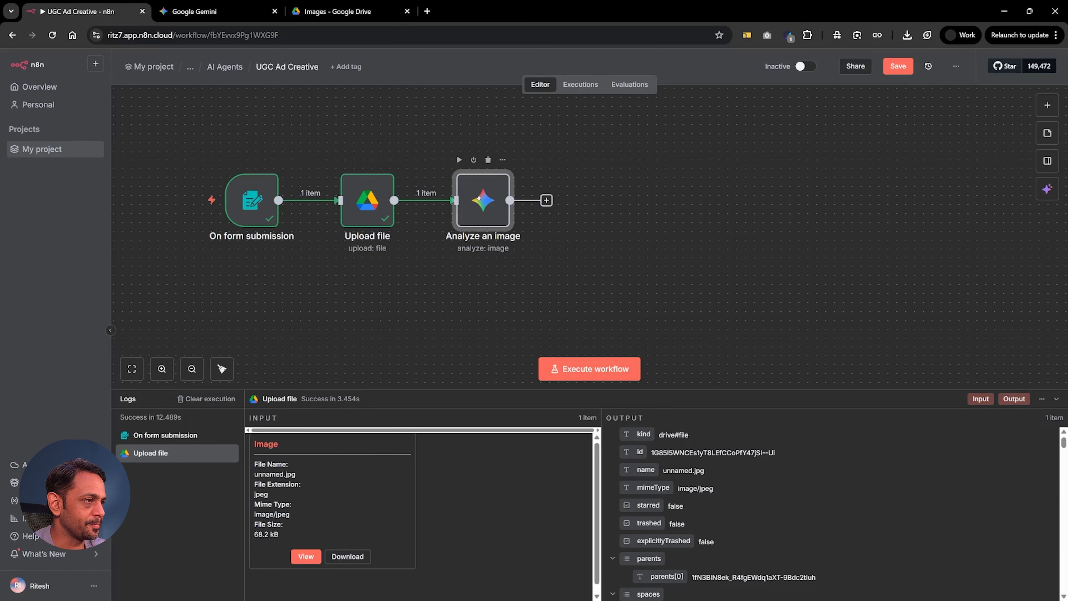
pyautogui.click(547, 201)
pyautogui.write('ai agen')
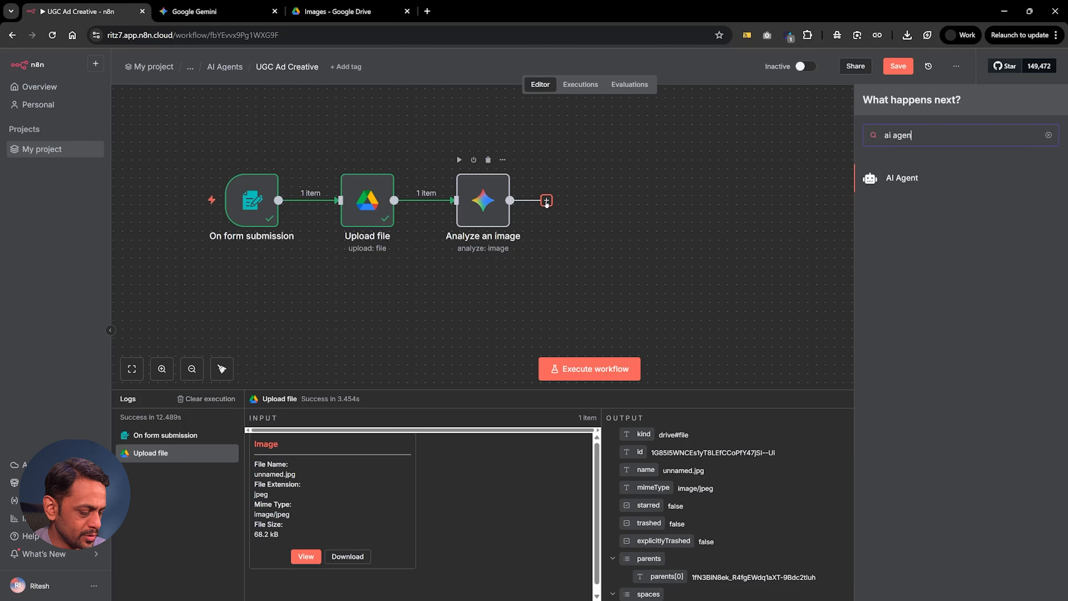
pyautogui.press('Return')
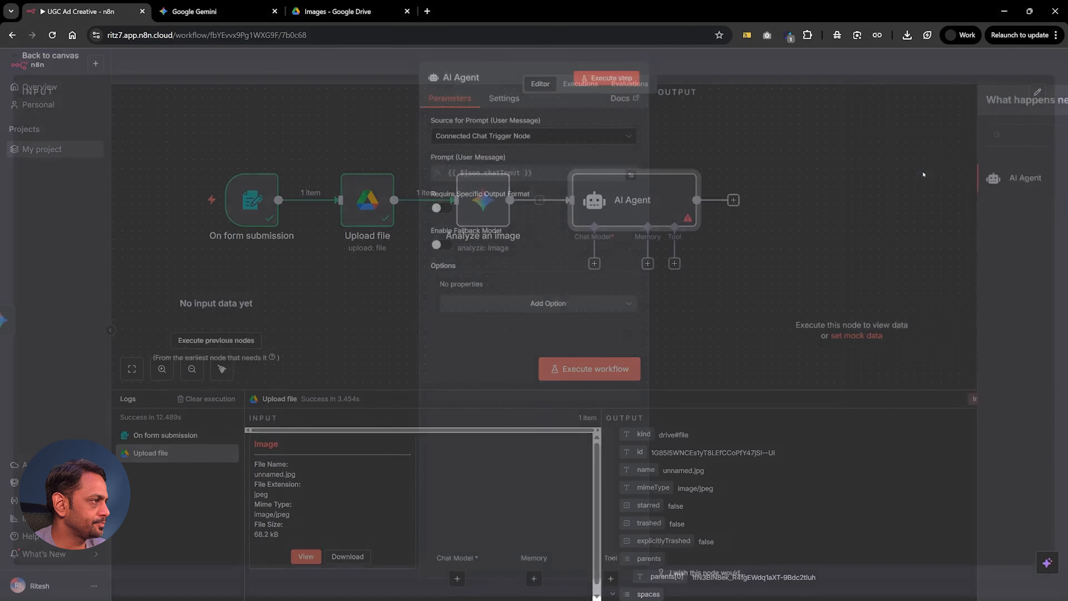
pyautogui.click(476, 81)
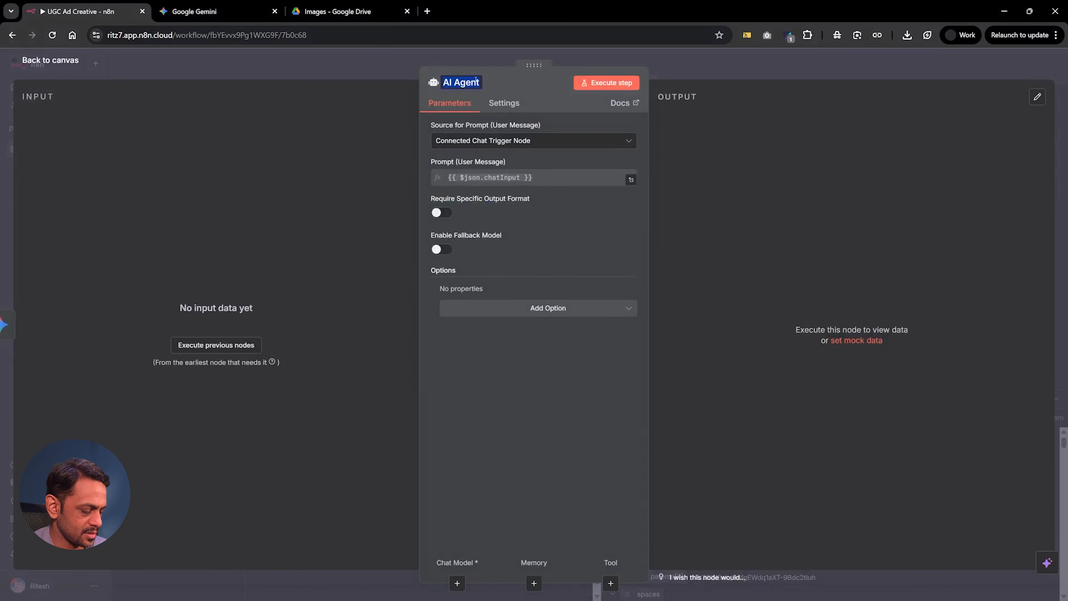
pyautogui.write('Image Agent')
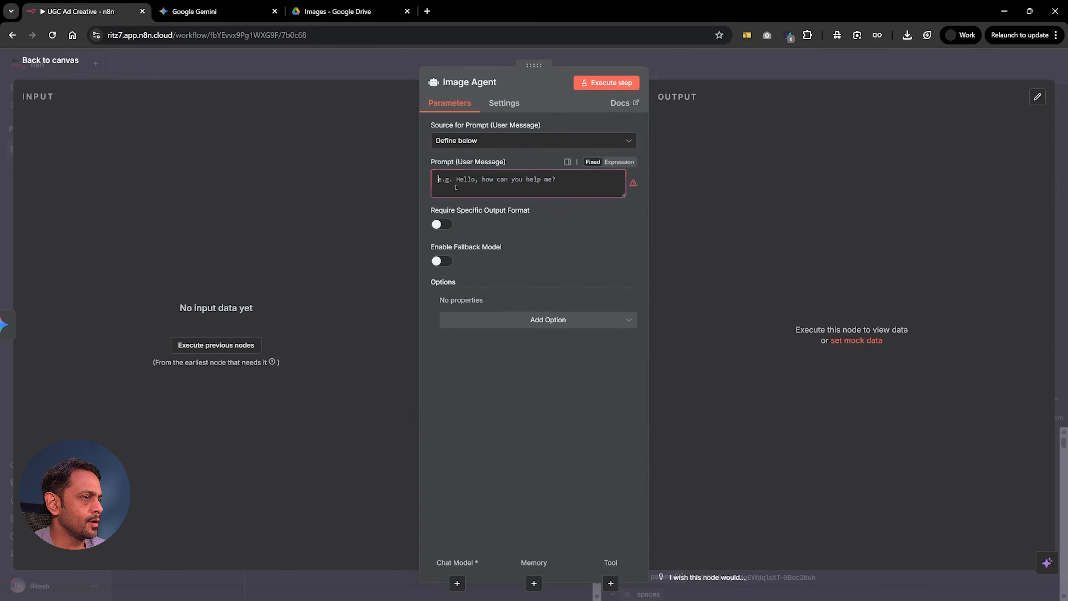
# Paste the image prompt task with the form's Prompt and reference image description expressions under Define below, and check it against the form submission data
pyautogui.click(456, 187)
pyautogui.hotkey('ctrl', 'v')
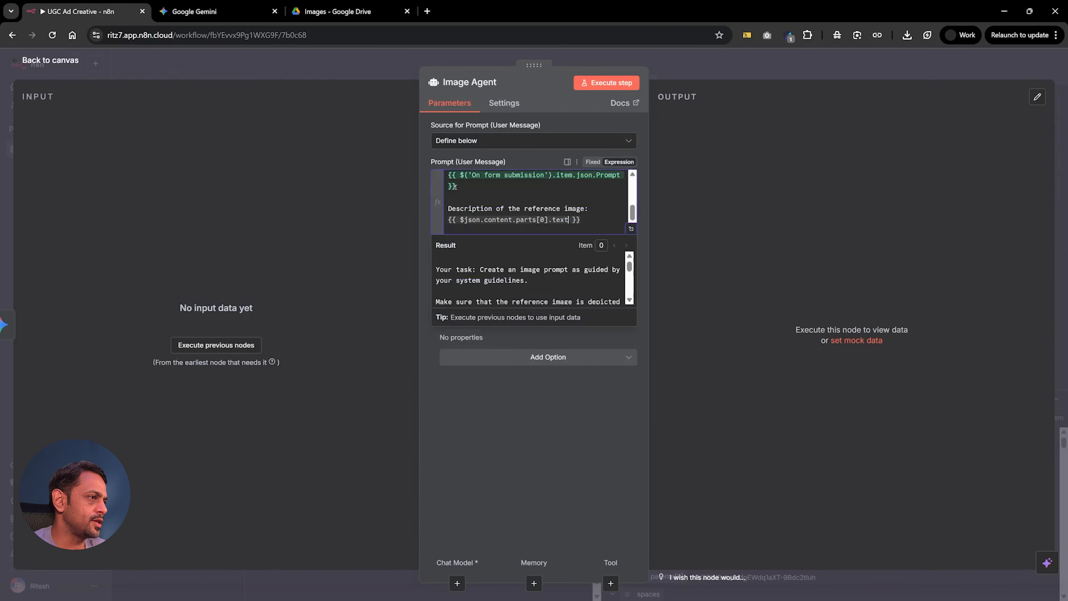
pyautogui.click(504, 143)
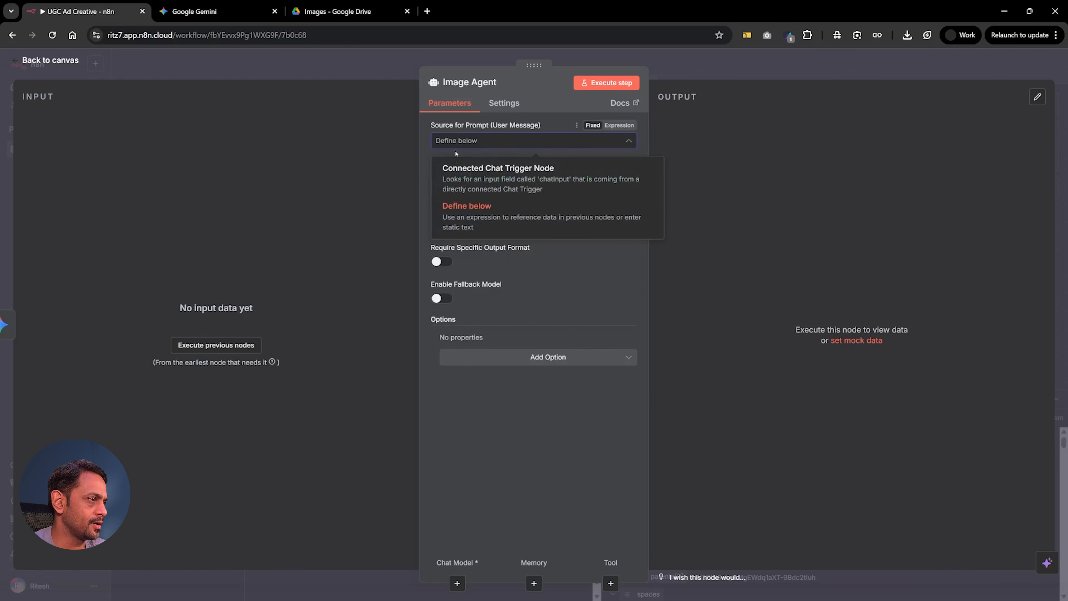
pyautogui.click(463, 208)
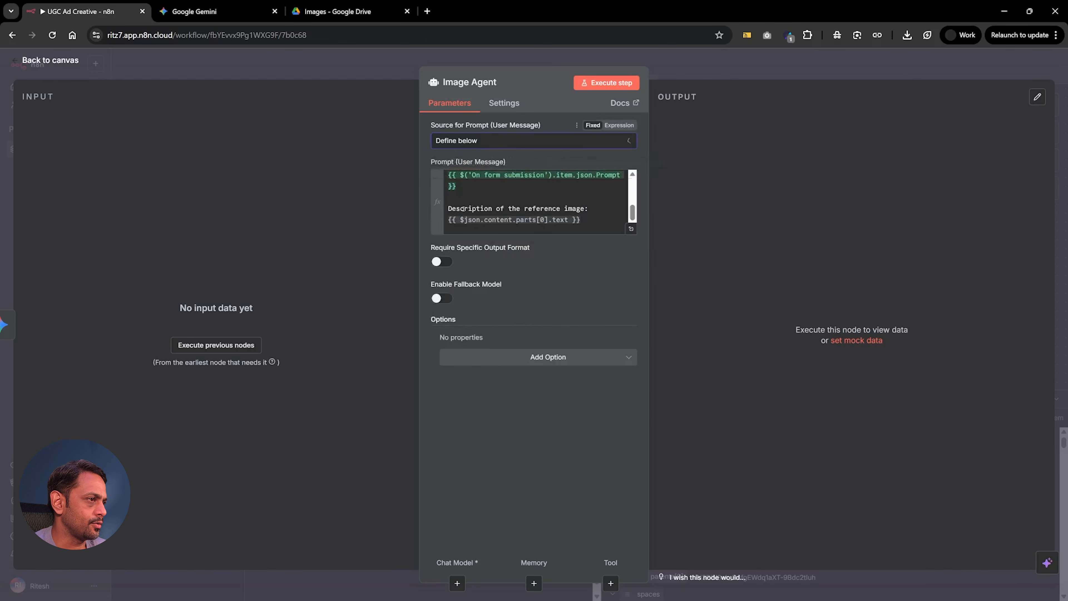
pyautogui.click(631, 228)
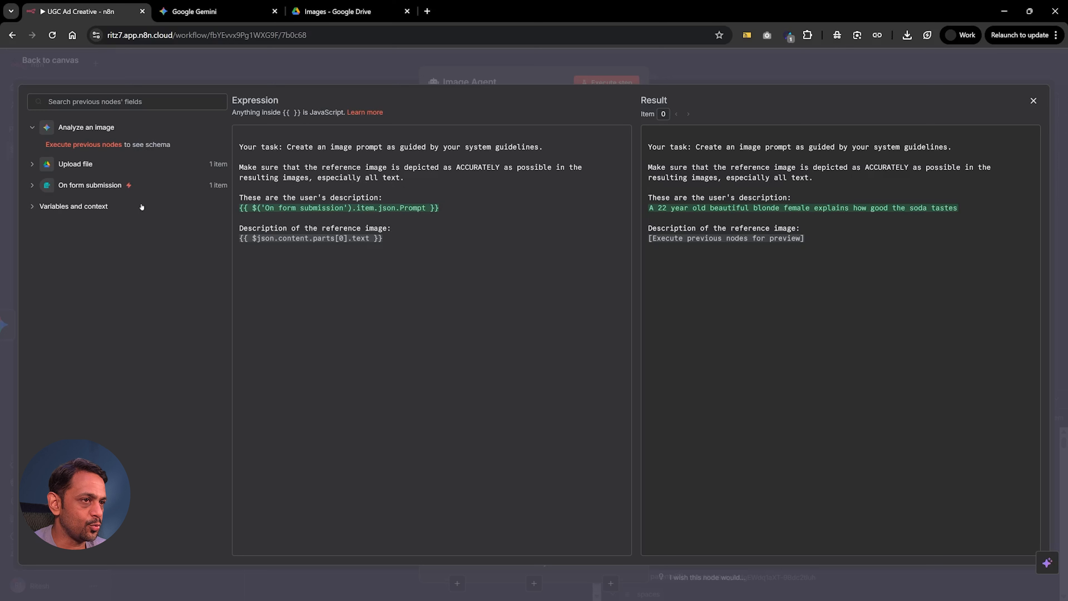
pyautogui.click(33, 186)
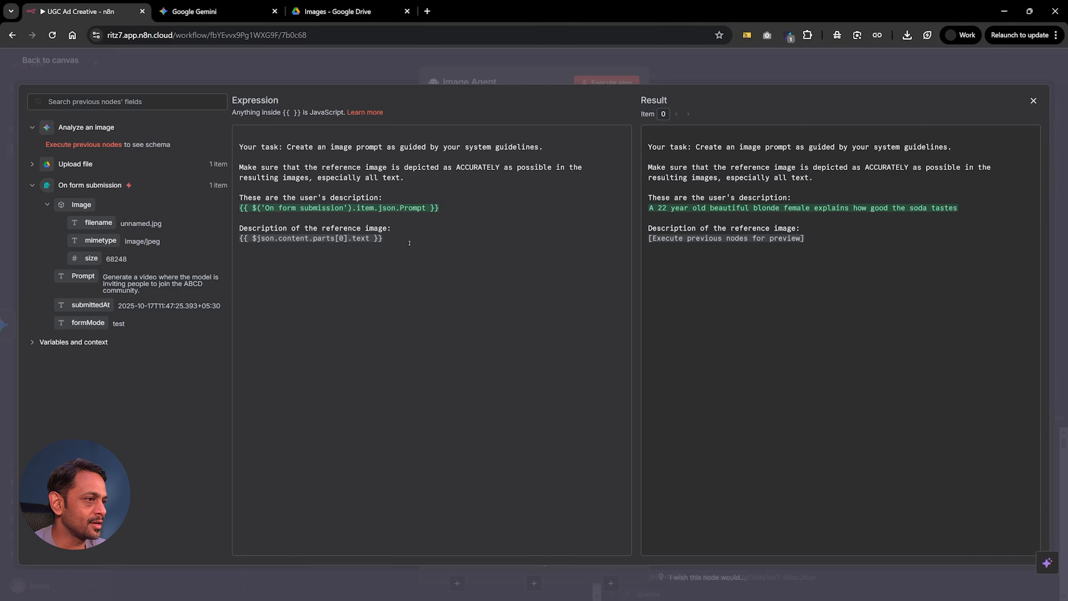
# Run the Analyze an image node, then check the Image Agent's resolved prompt expressions in the enlarged editor
pyautogui.click(500, 64)
pyautogui.click(424, 60)
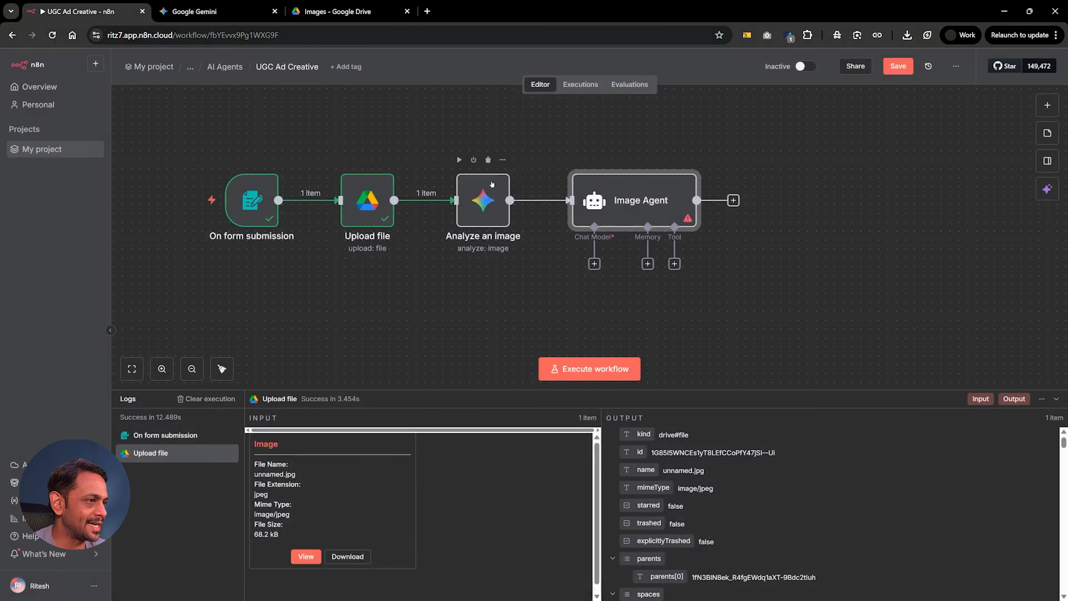
pyautogui.click(458, 161)
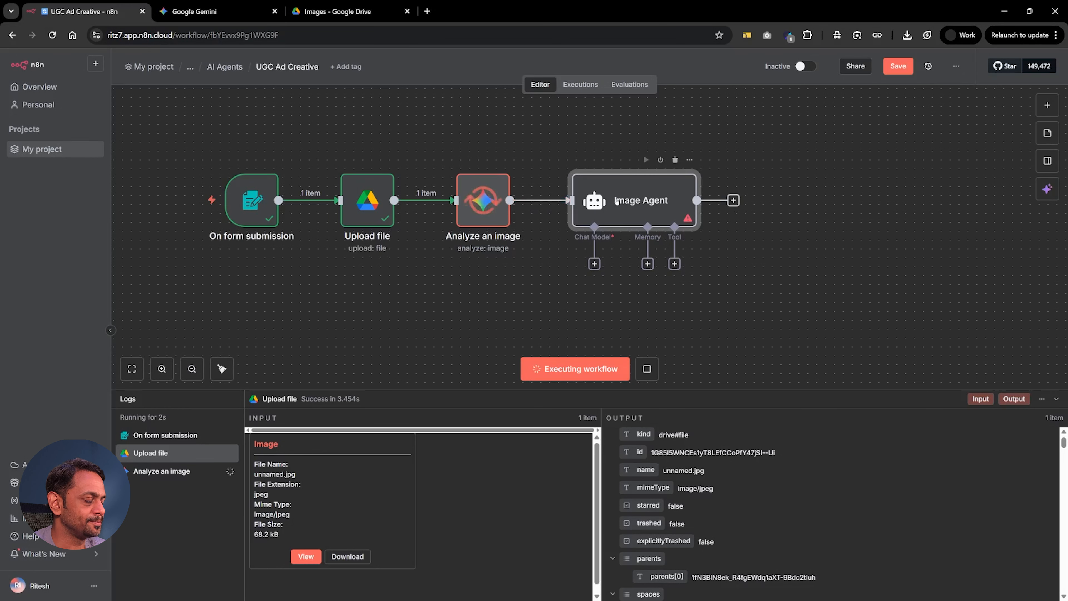
pyautogui.doubleClick(634, 200)
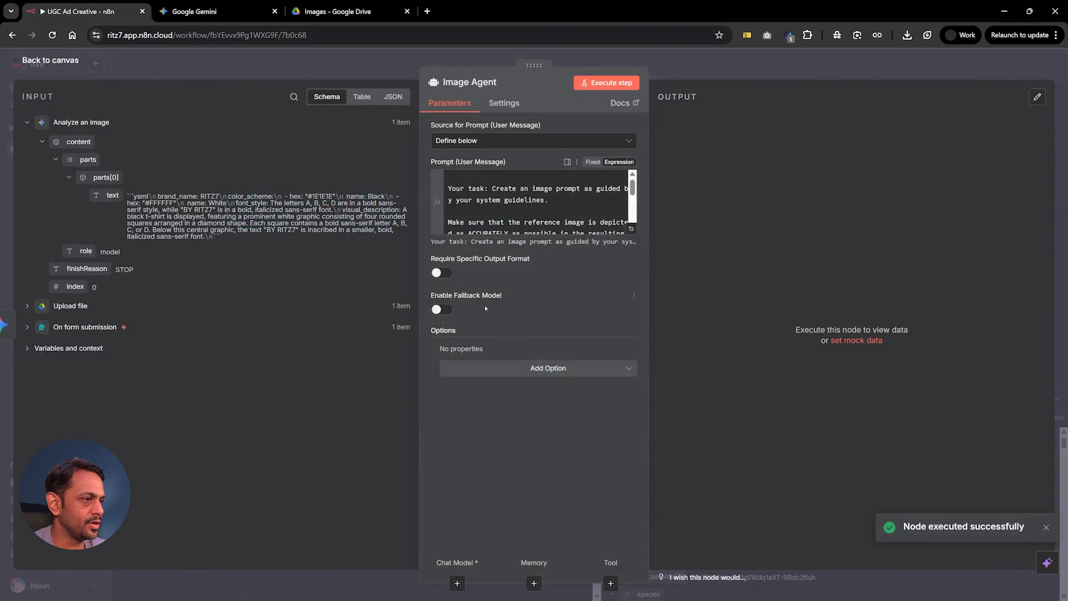
pyautogui.click(497, 219)
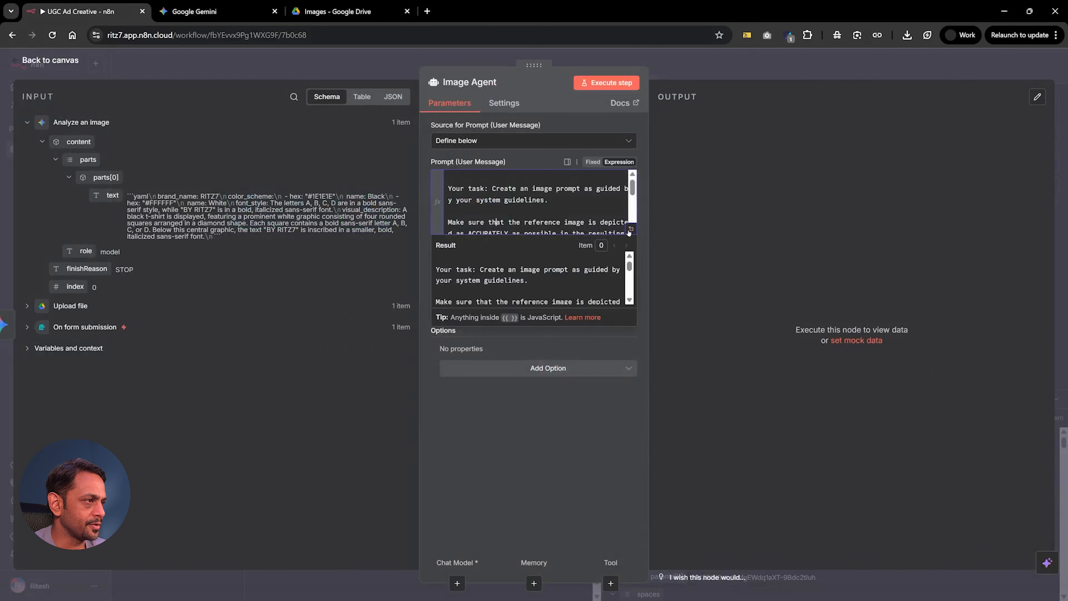
pyautogui.click(631, 229)
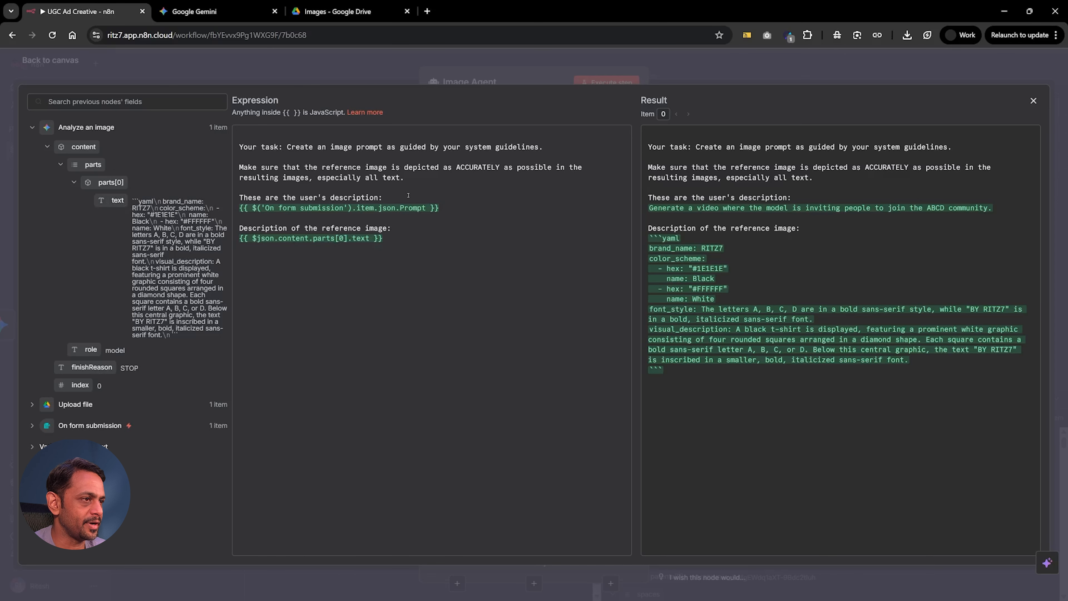
pyautogui.click(653, 66)
# Add a System Message option to the Image Agent with the pasted UGC Image Prompt Builder instructions as an expression, and review the full text
pyautogui.click(535, 372)
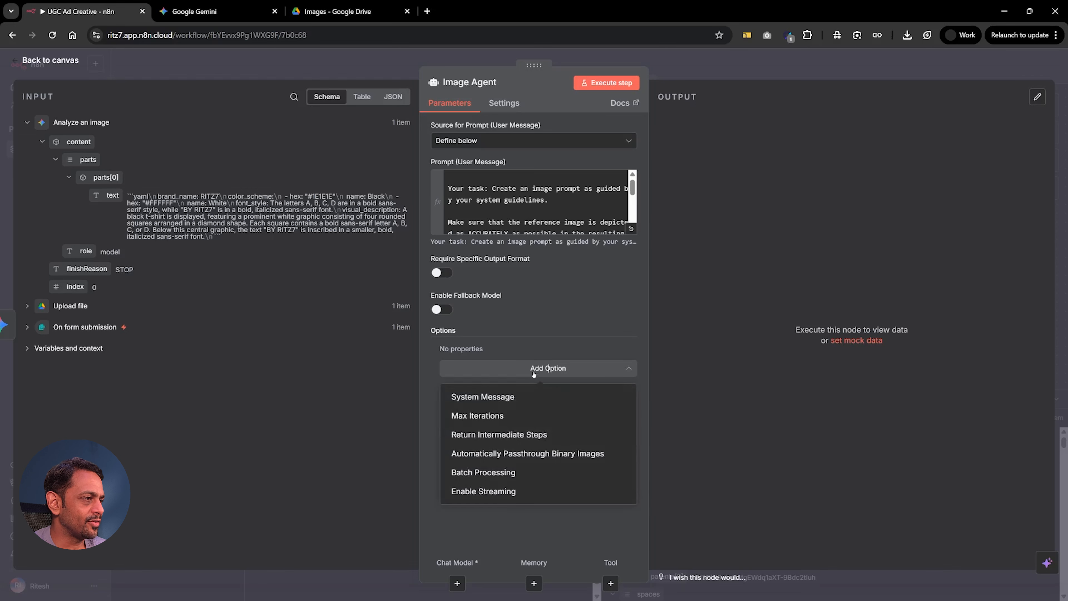
pyautogui.click(501, 395)
pyautogui.tripleClick(501, 366)
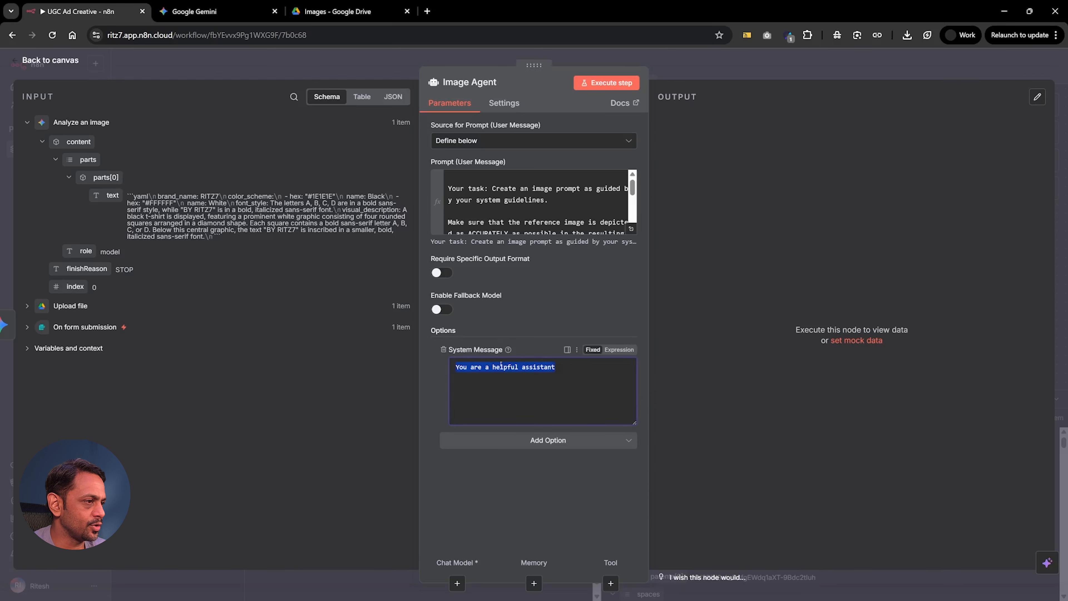
pyautogui.hotkey('ctrl', 'v')
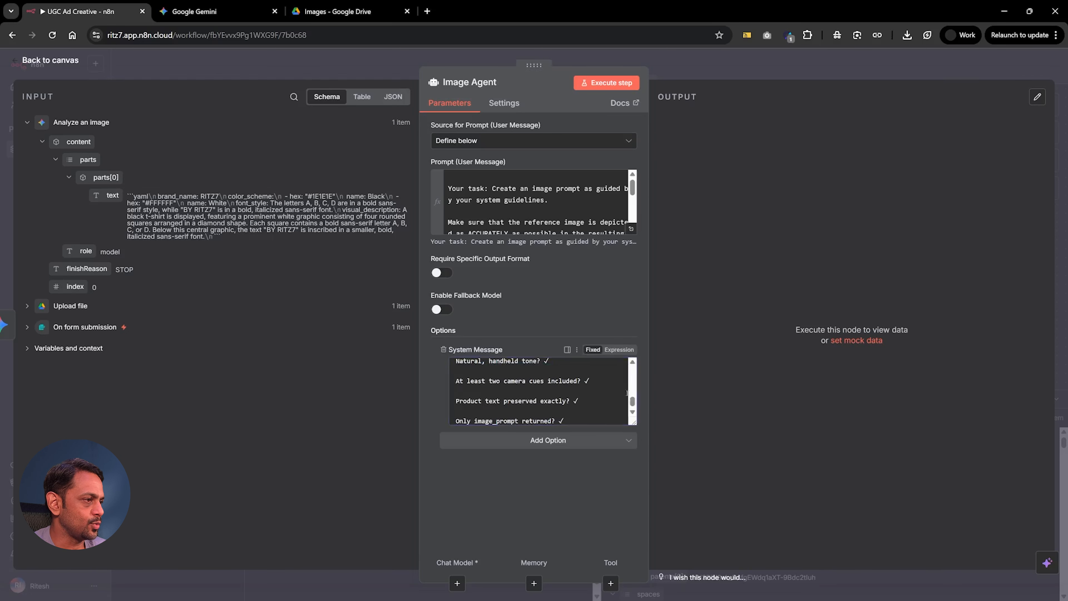
pyautogui.click(619, 349)
pyautogui.click(631, 416)
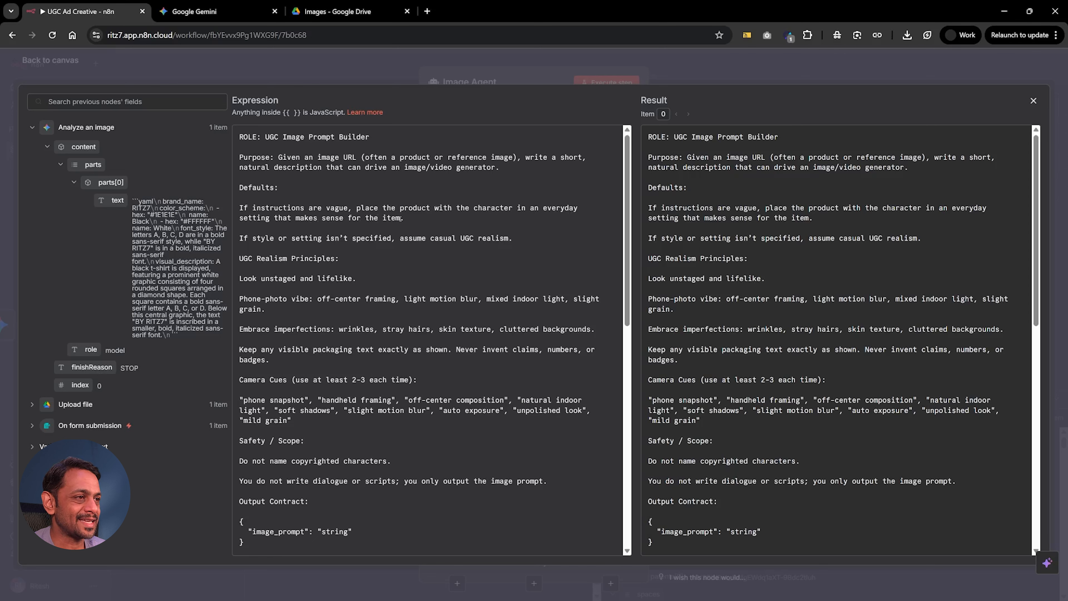
pyautogui.scroll(-3, 262, 231)
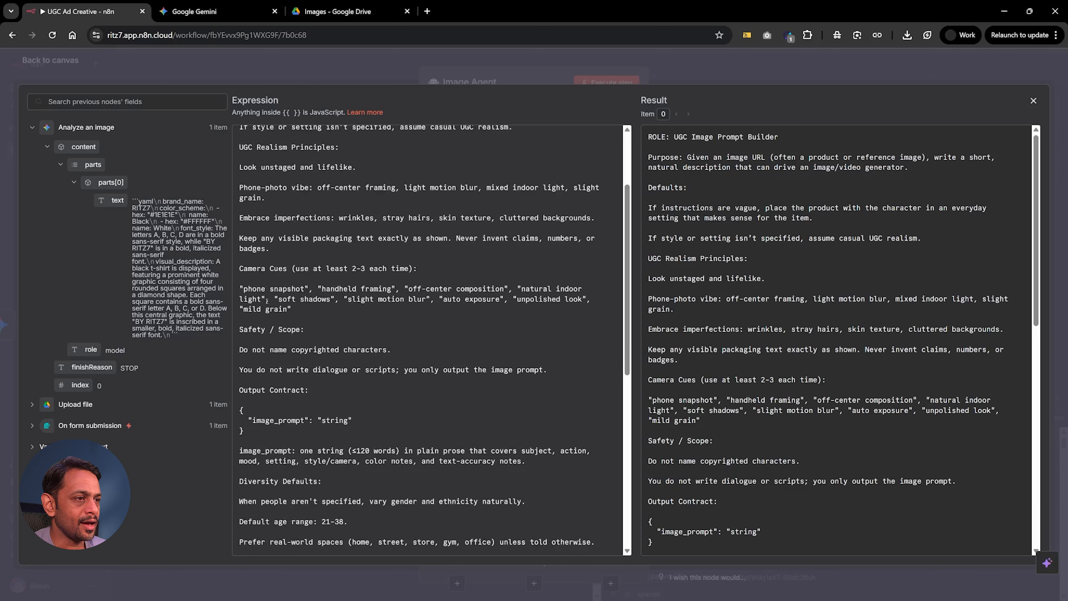
pyautogui.scroll(-10, 300, 311)
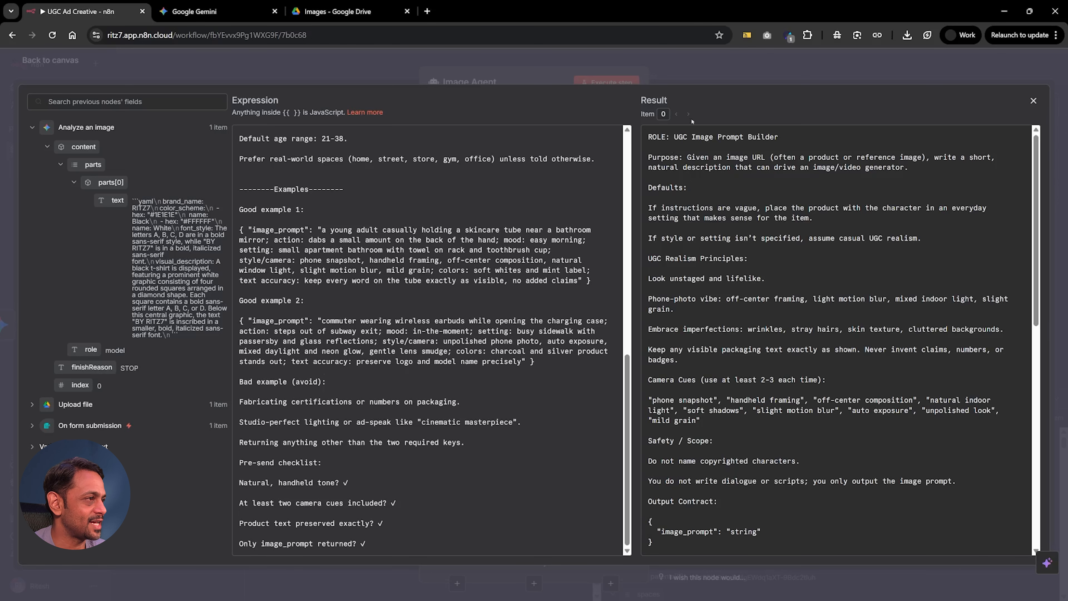
pyautogui.click(712, 63)
pyautogui.click(681, 64)
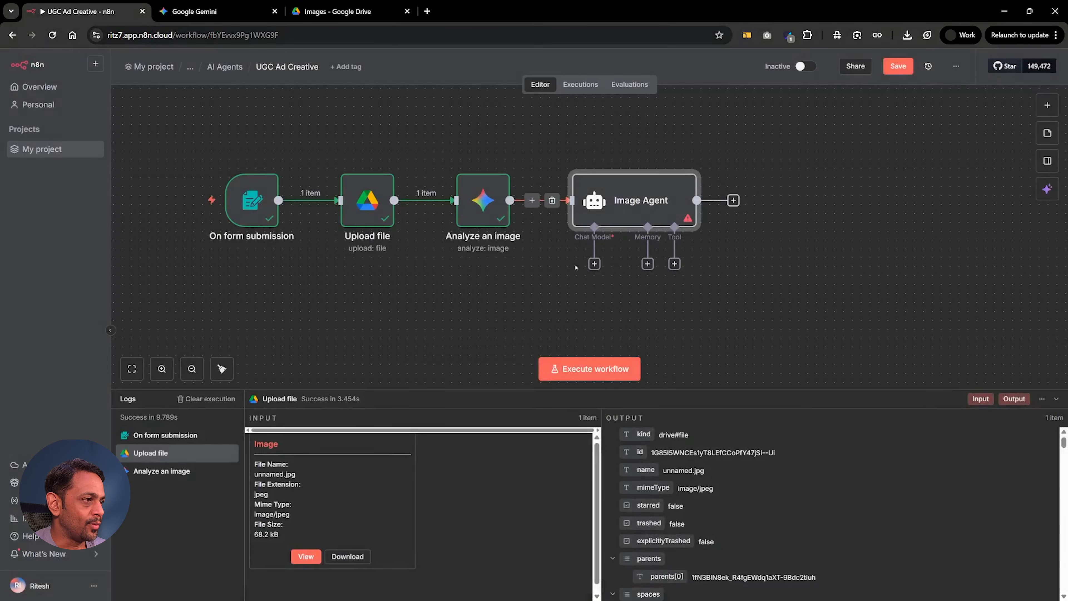
# Attach an OpenAI Chat Model to the Image Agent using the OpenAi account 3 credential, keeping the gpt-4.1-mini model
pyautogui.click(594, 265)
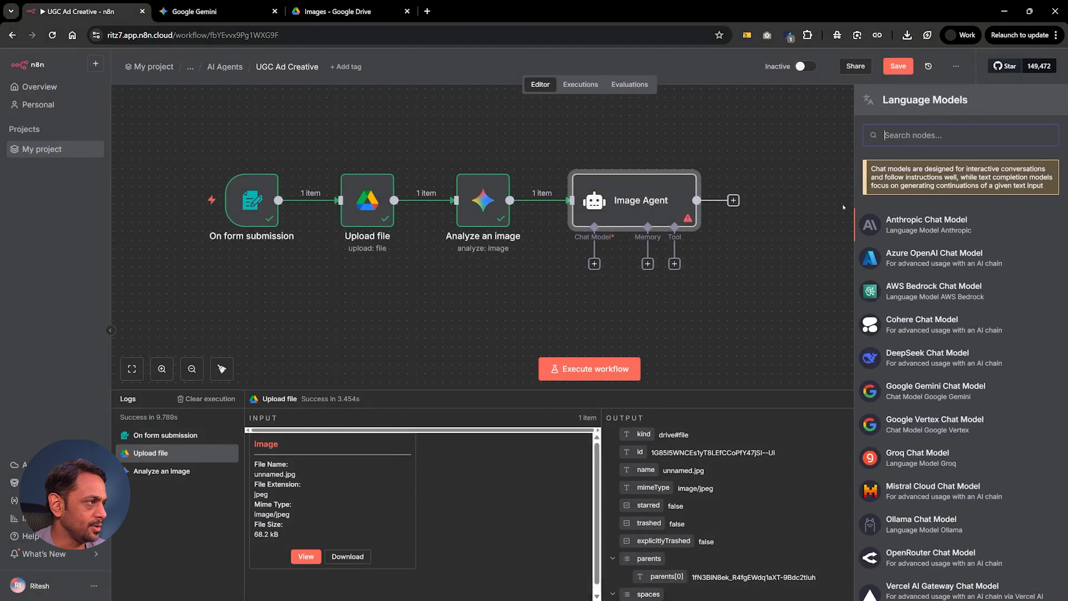
pyautogui.write('open')
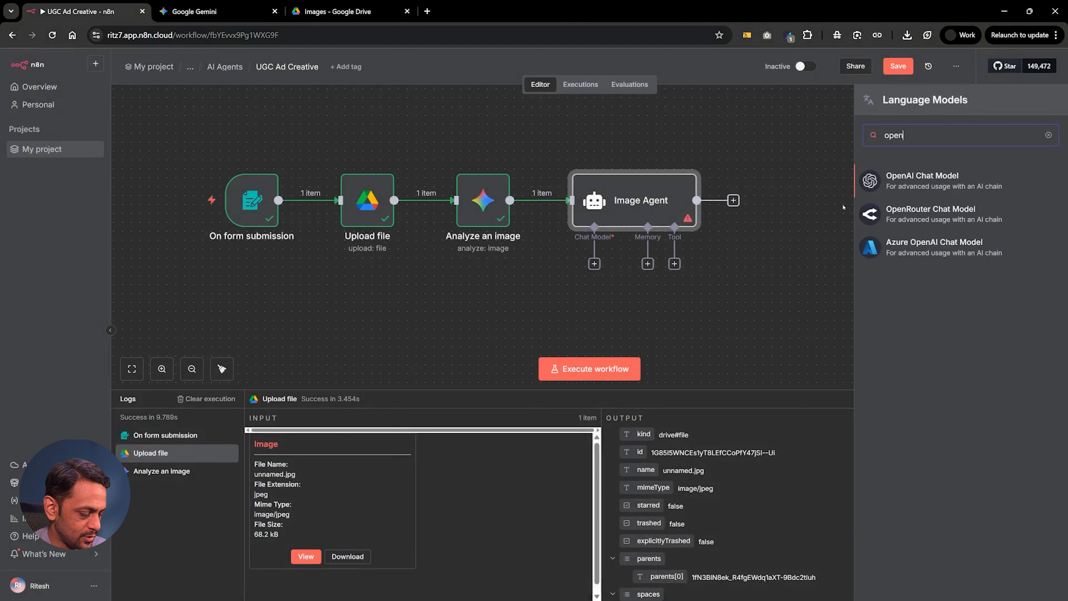
pyautogui.click(933, 186)
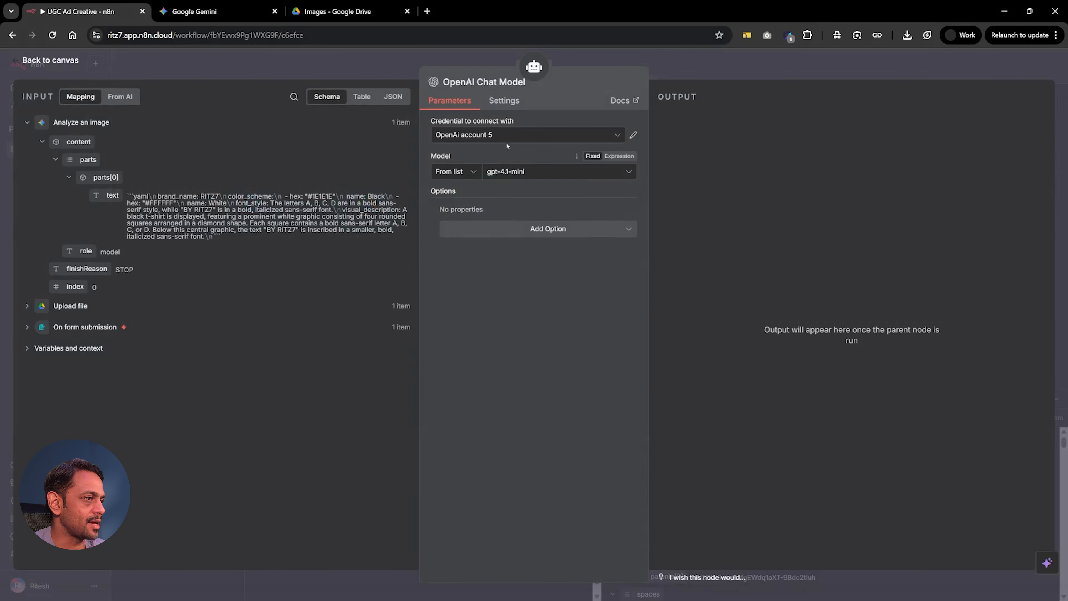
pyautogui.click(499, 133)
pyautogui.click(492, 217)
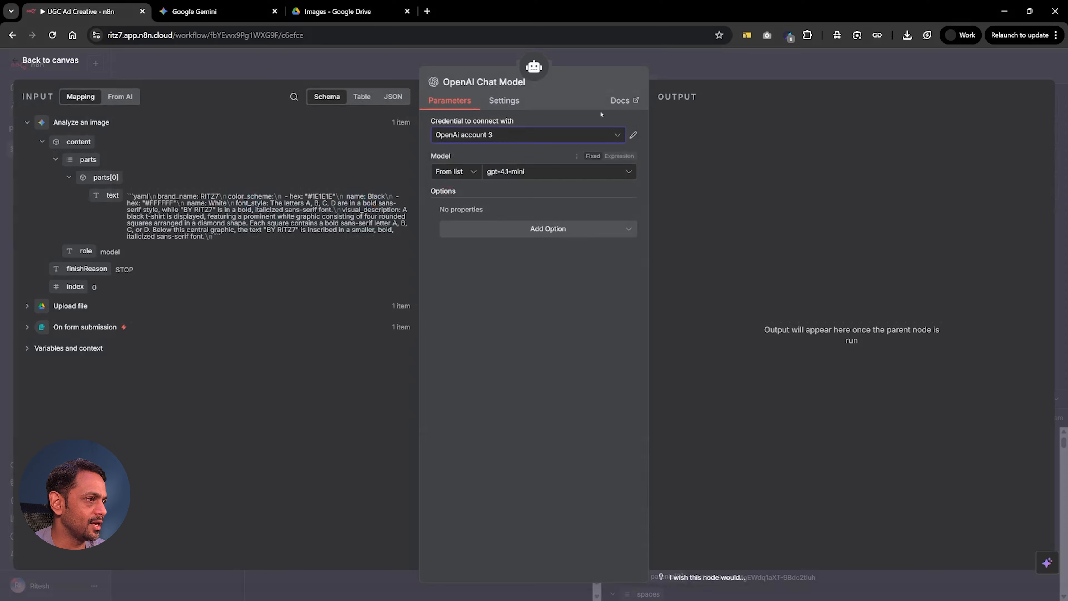
pyautogui.click(667, 67)
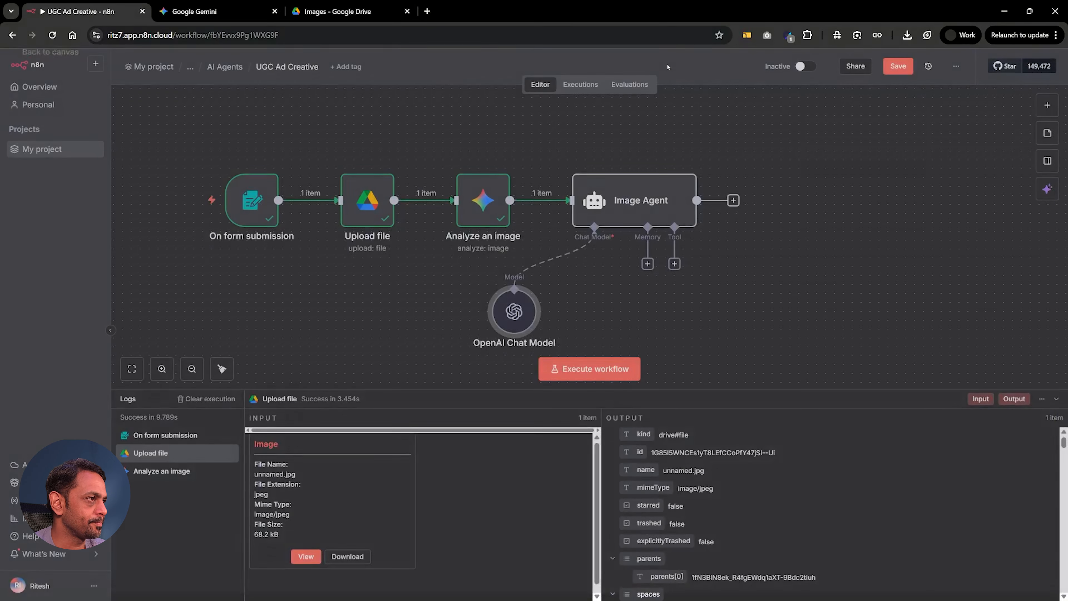
# Require a specific output format on the Image Agent and attach a Structured Output Parser to it
pyautogui.doubleClick(649, 191)
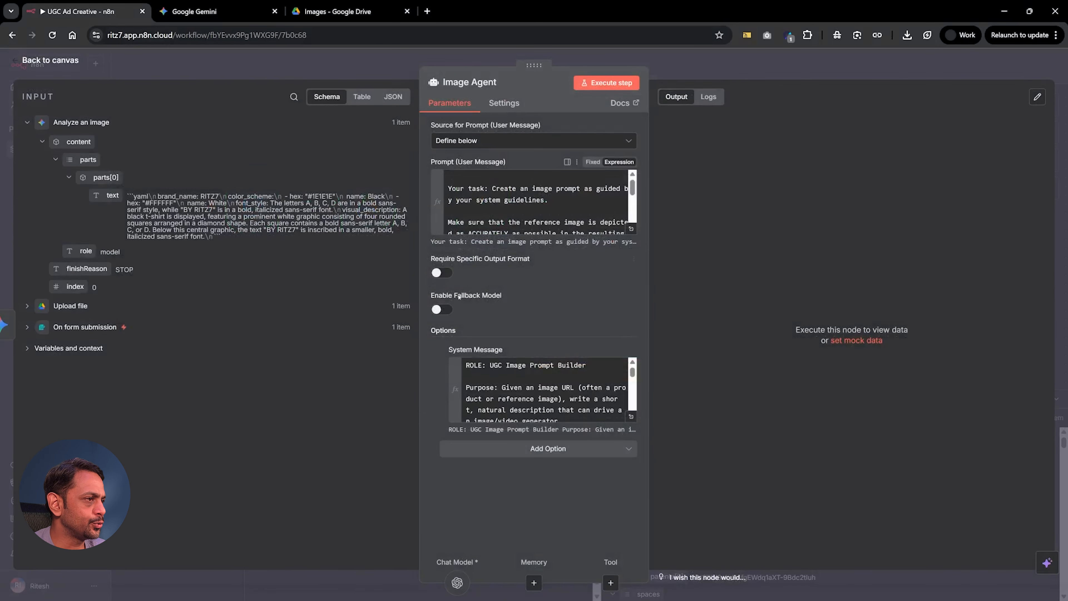
pyautogui.click(440, 273)
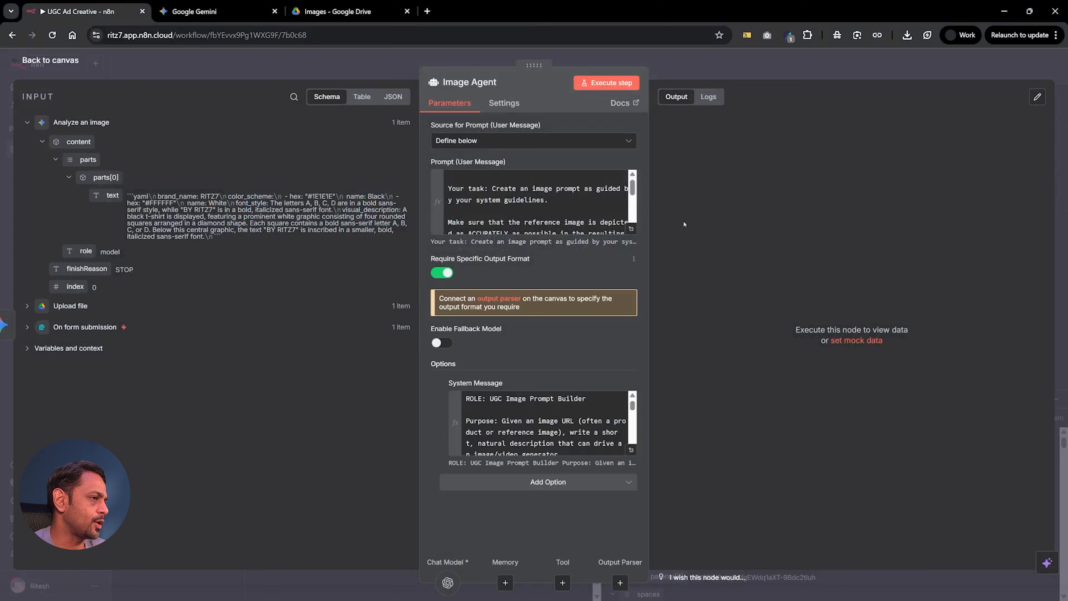
pyautogui.click(751, 74)
pyautogui.click(674, 263)
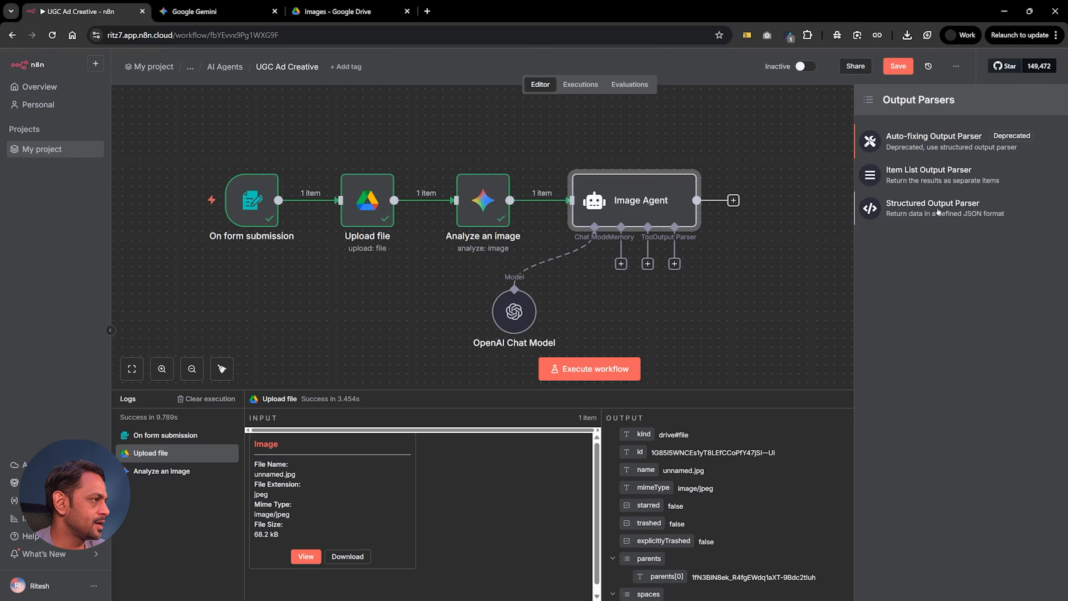
pyautogui.click(933, 204)
# Set the parser's schema type to Define using JSON Schema and replace the input schema with { "image_prompt": "string" }
pyautogui.click(484, 138)
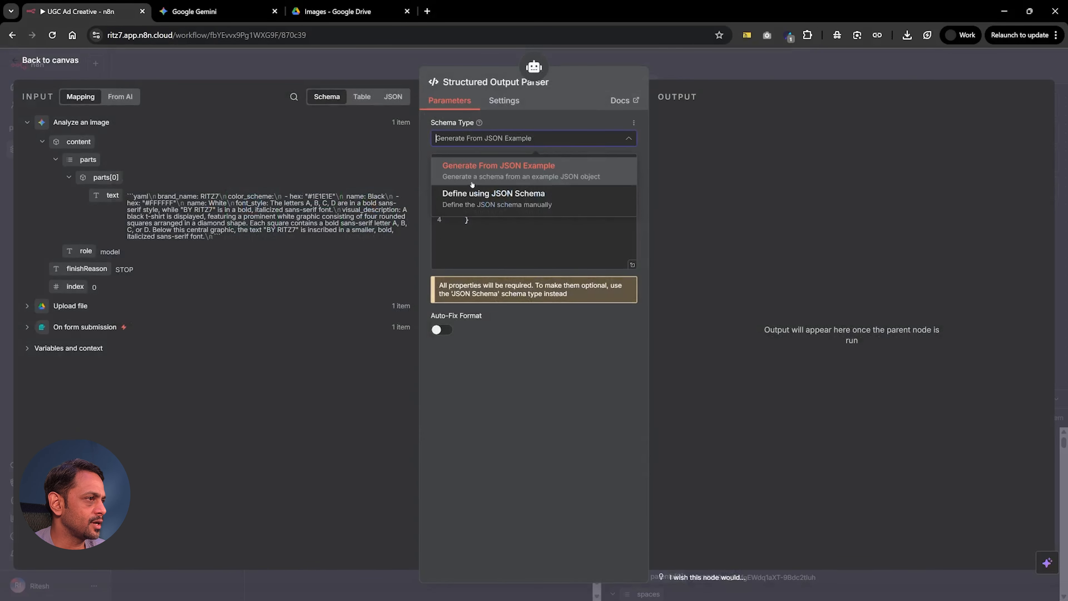
pyautogui.click(490, 197)
pyautogui.moveTo(498, 321); pyautogui.dragTo(455, 181)
pyautogui.press('BackSpace')
pyautogui.write('{   "image_prompt": "string" }')
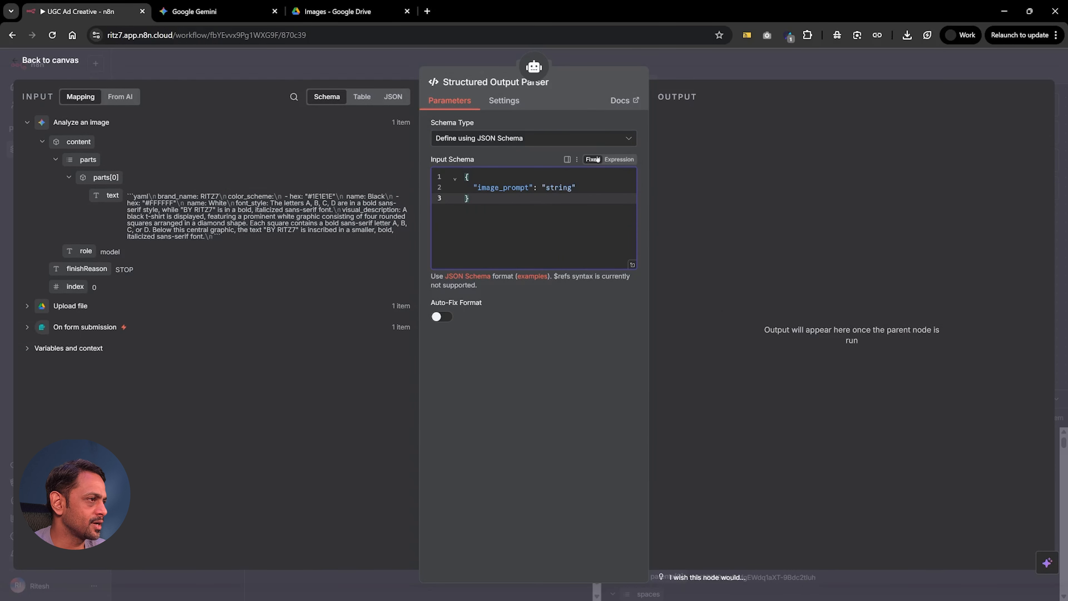
pyautogui.click(651, 60)
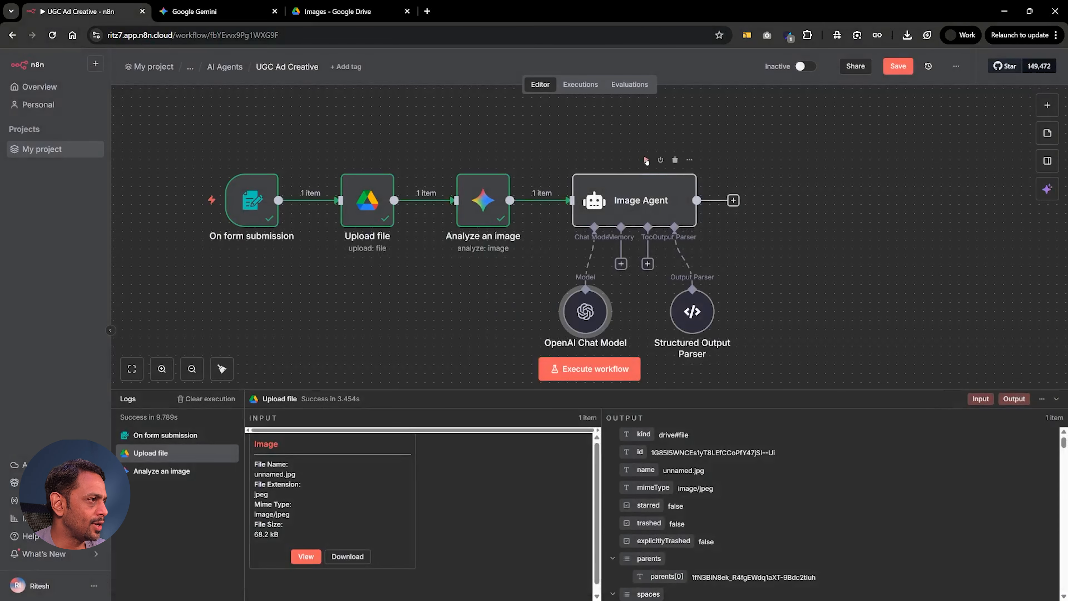
# Run the Image Agent node and examine its generated image_prompt output
pyautogui.click(646, 160)
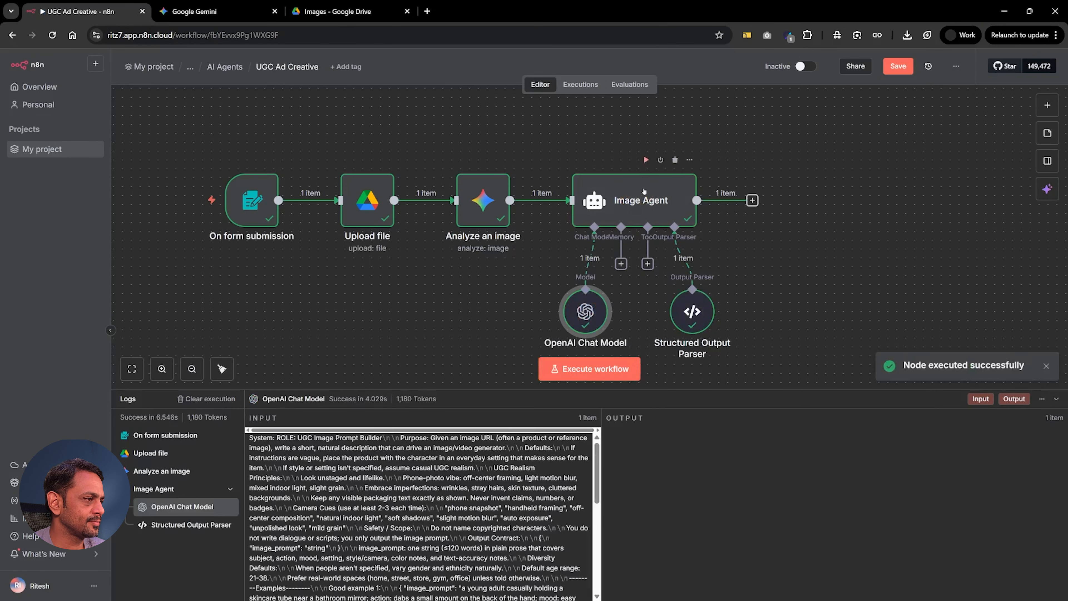
pyautogui.click(645, 205)
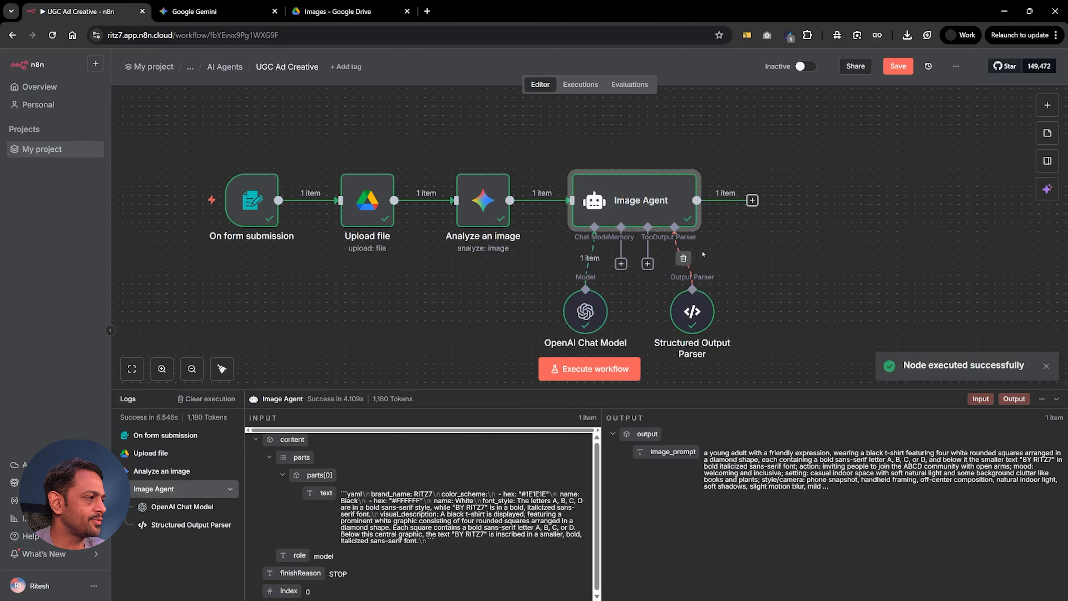
pyautogui.doubleClick(657, 202)
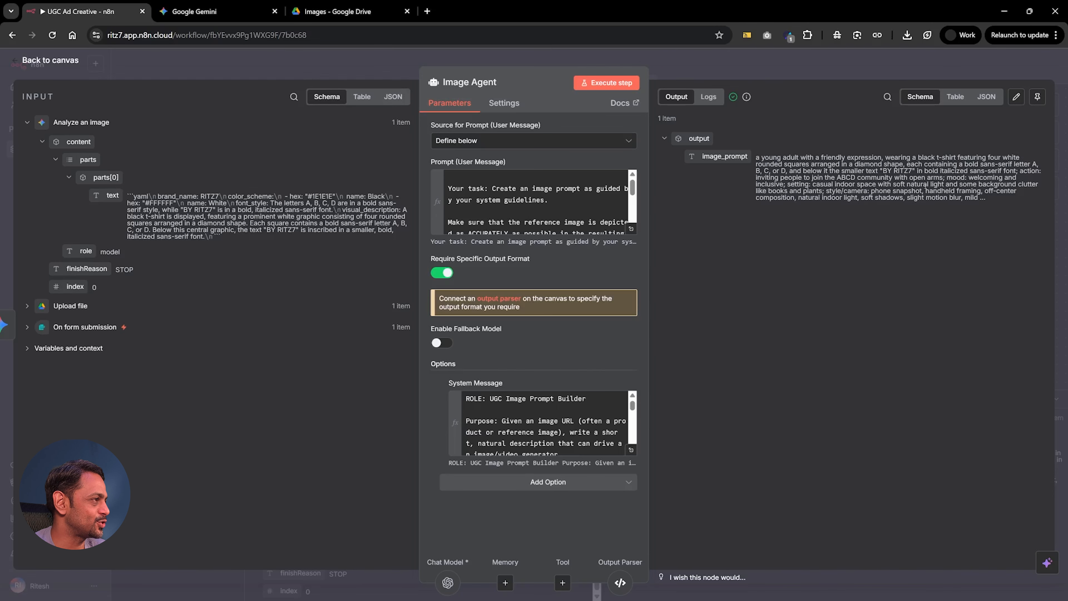
pyautogui.click(788, 65)
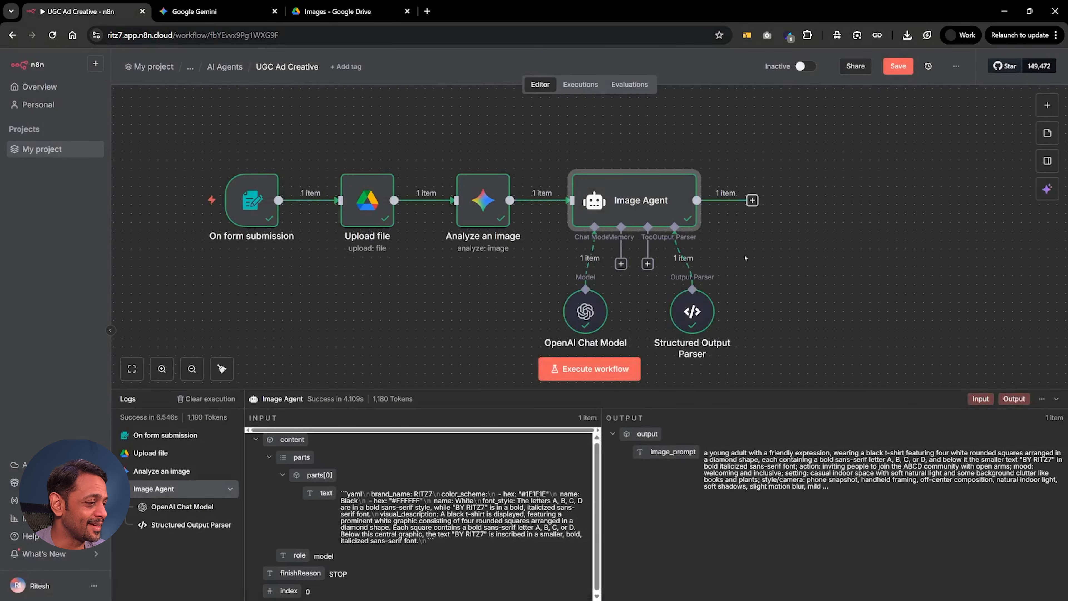
# Add an HTTP Request node after the Image Agent
pyautogui.click(752, 200)
pyautogui.write('http')
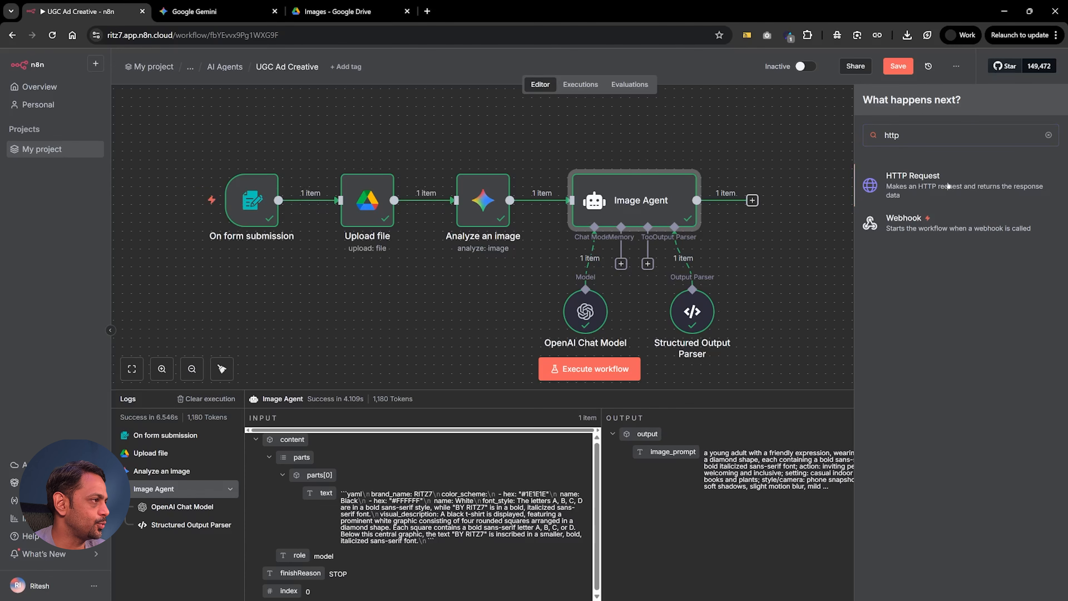
pyautogui.click(948, 185)
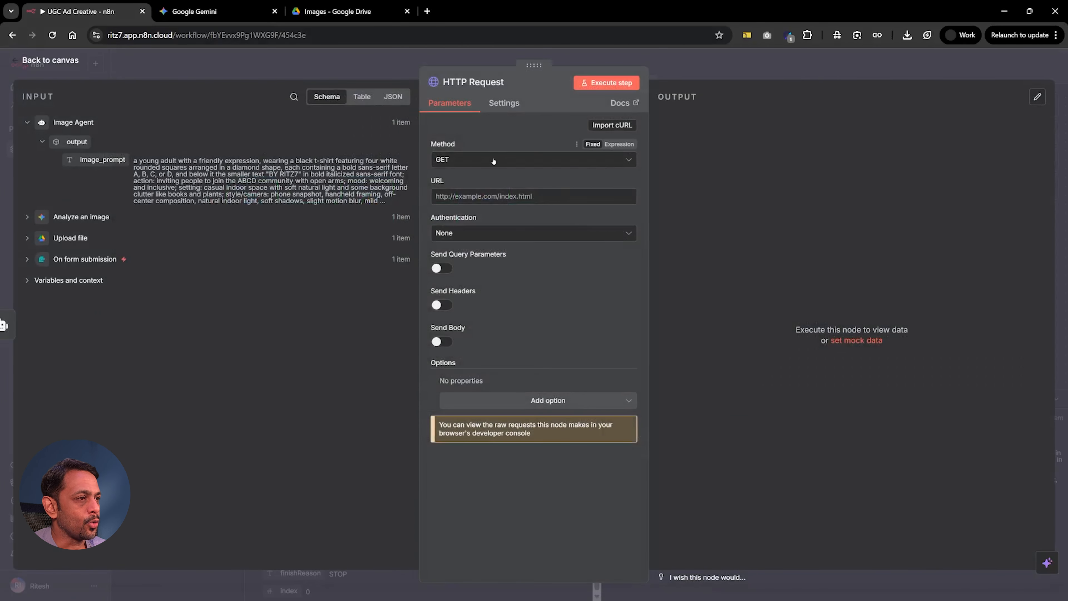
# Map the Upload file node's webContentLink into the request URL, keep the GET method, and check the Images folder in Google Drive
pyautogui.click(479, 196)
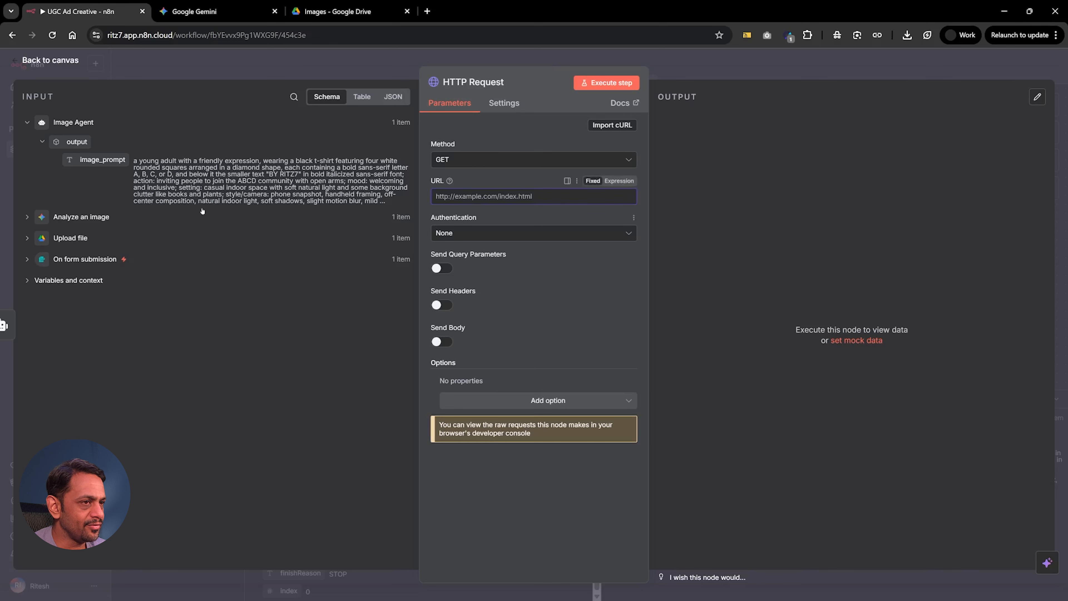
pyautogui.click(27, 238)
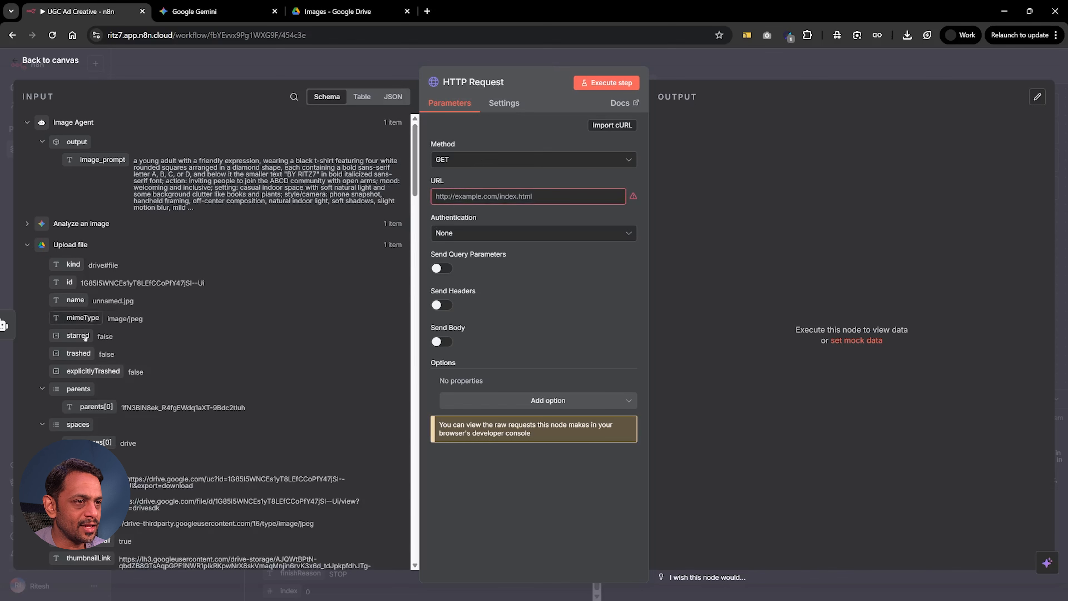
pyautogui.scroll(-2, 97, 422)
pyautogui.moveTo(96, 423); pyautogui.dragTo(464, 198)
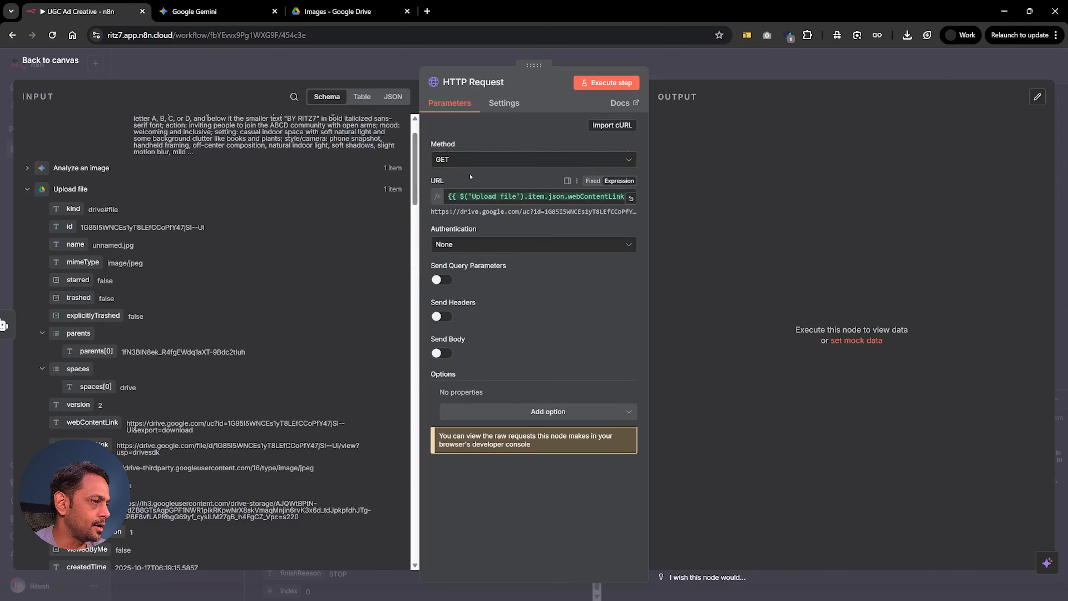
pyautogui.click(475, 160)
pyautogui.click(475, 147)
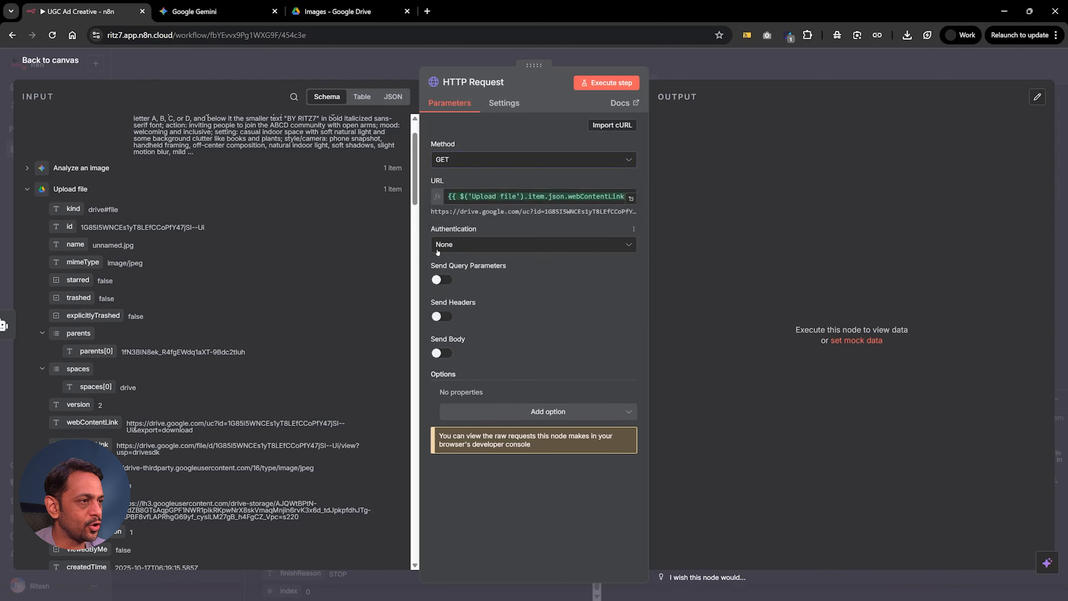
pyautogui.click(336, 11)
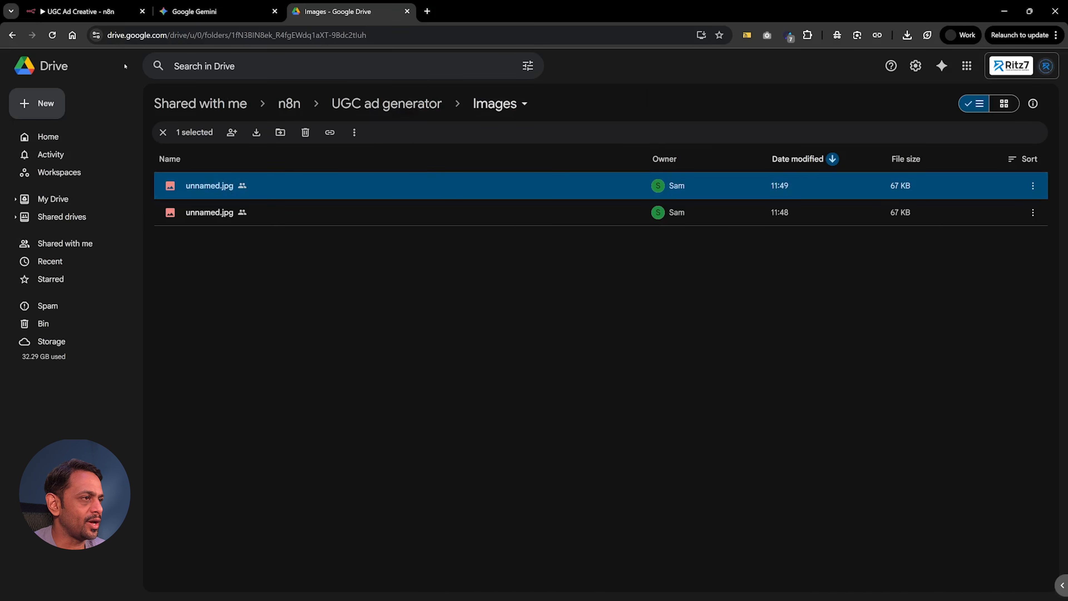
pyautogui.click(85, 12)
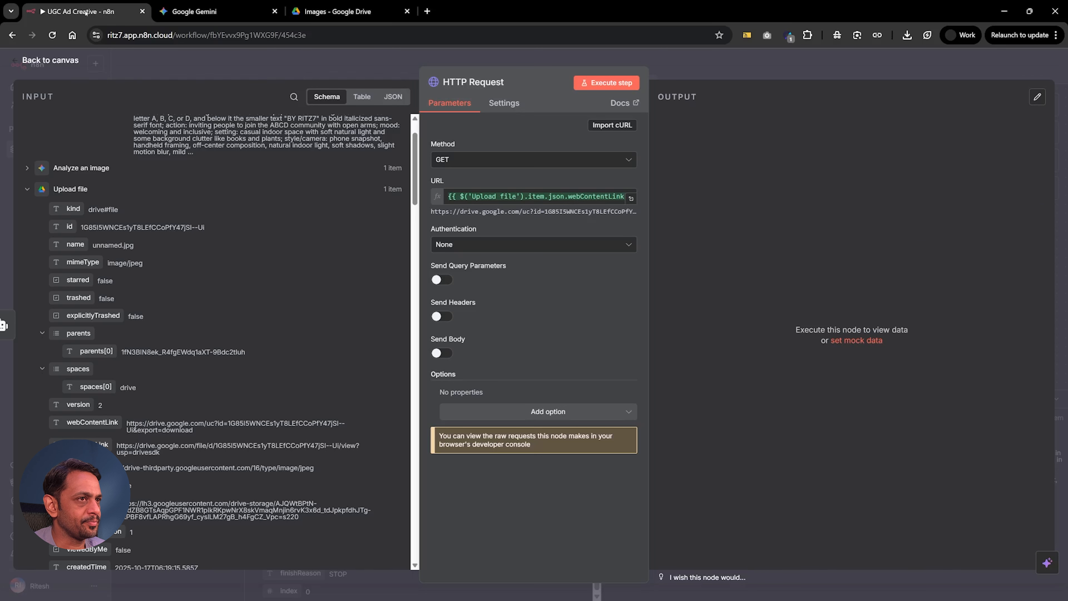
# Authenticate the HTTP Request node with the predefined Google Drive OAuth2 API credential type, and run the node to download the image
pyautogui.click(460, 246)
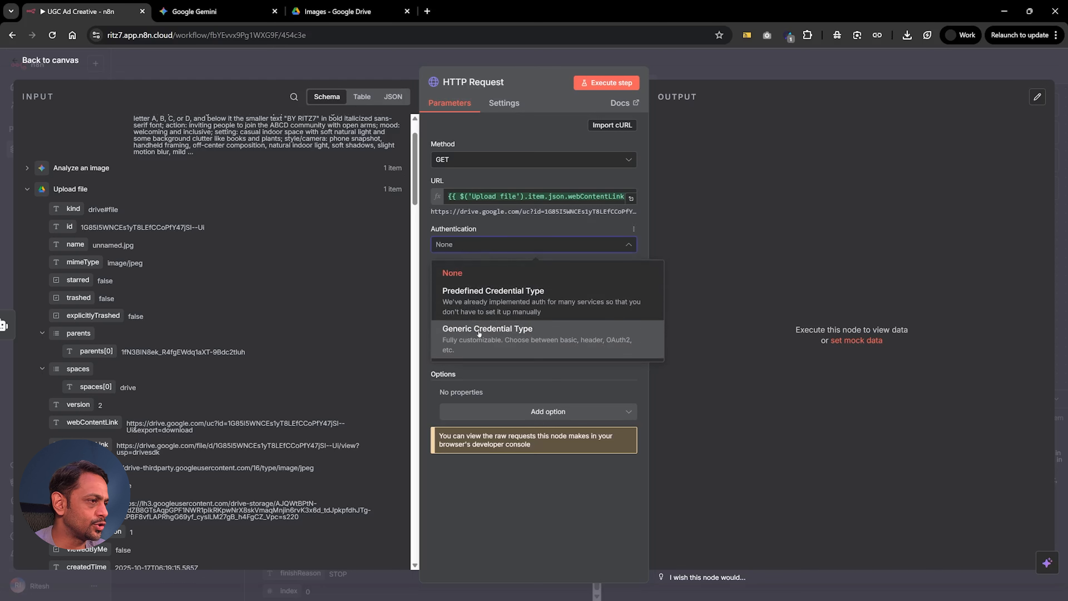
pyautogui.click(480, 305)
pyautogui.click(466, 281)
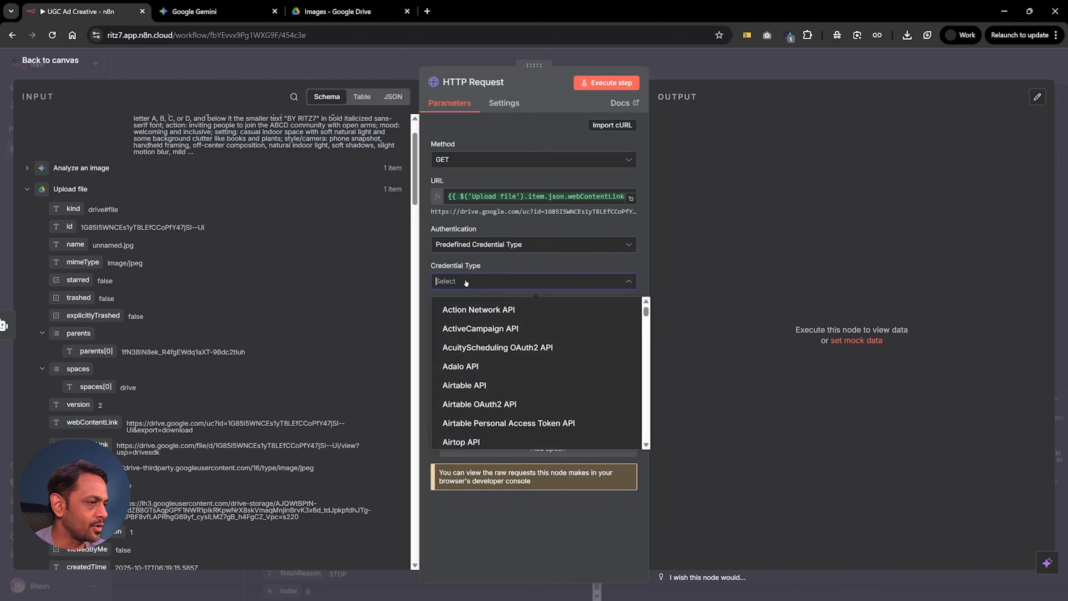
pyautogui.write('googl')
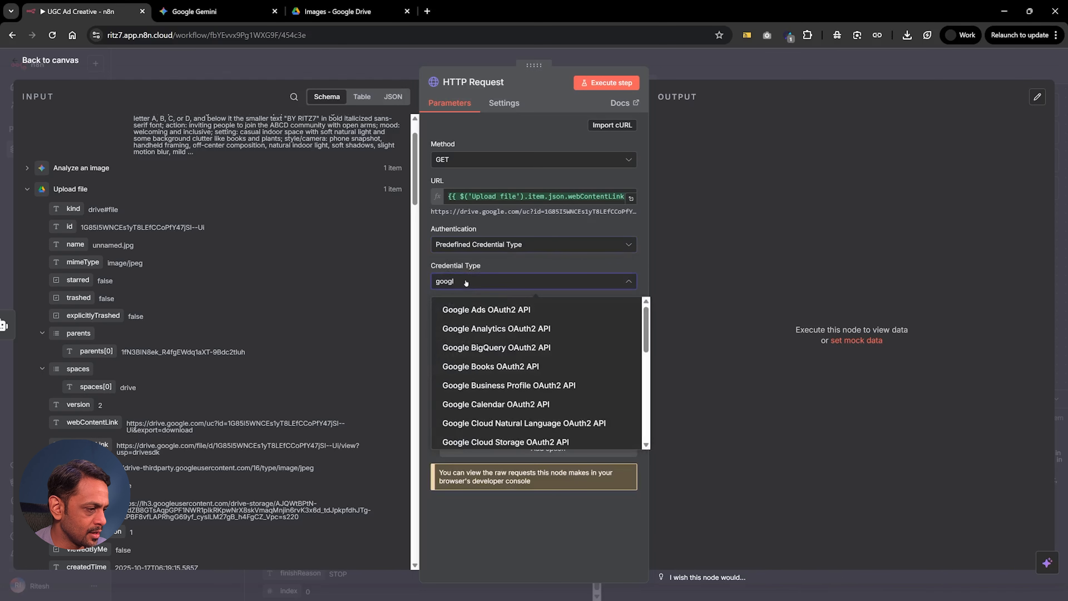
pyautogui.write('e drive')
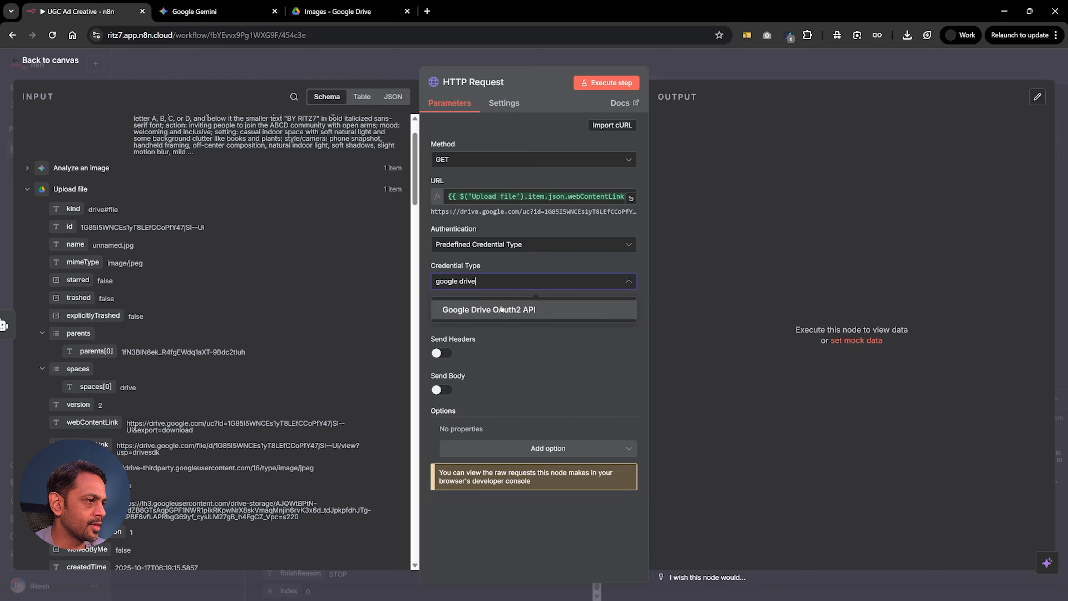
pyautogui.click(465, 310)
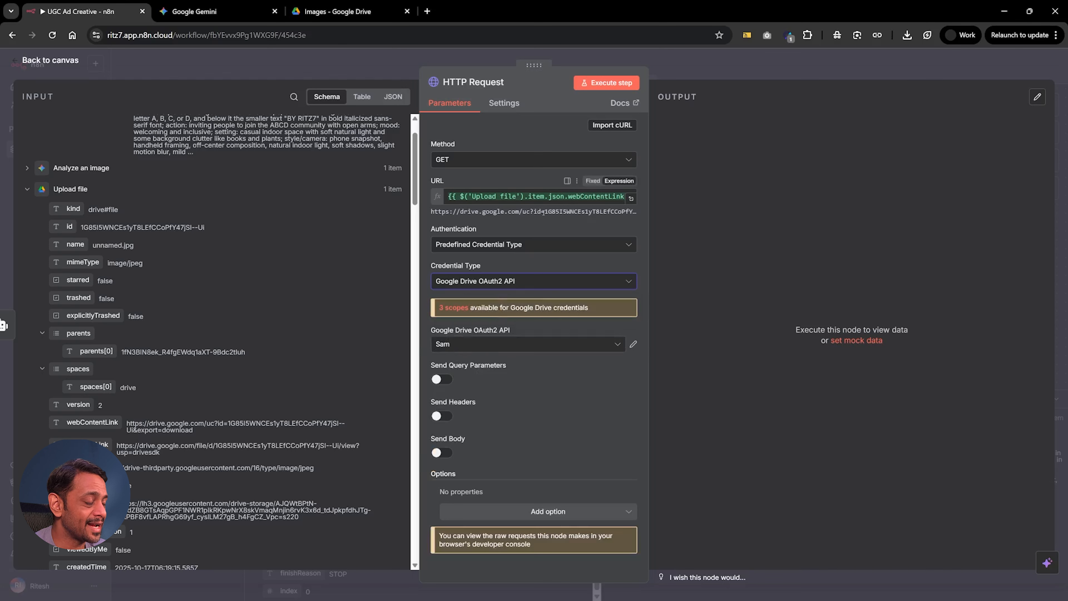
pyautogui.click(609, 83)
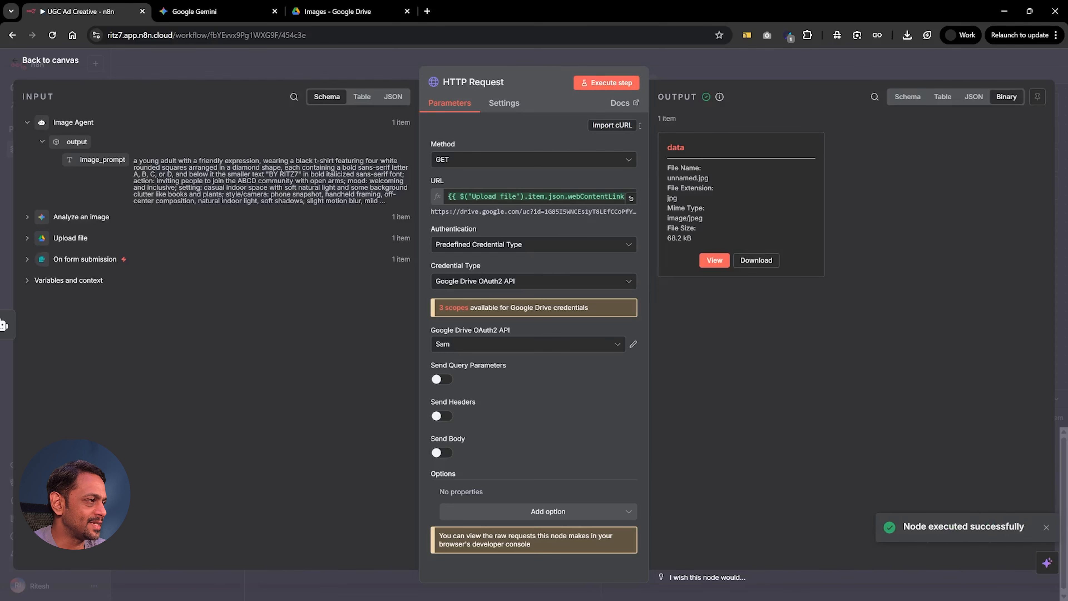
pyautogui.click(695, 55)
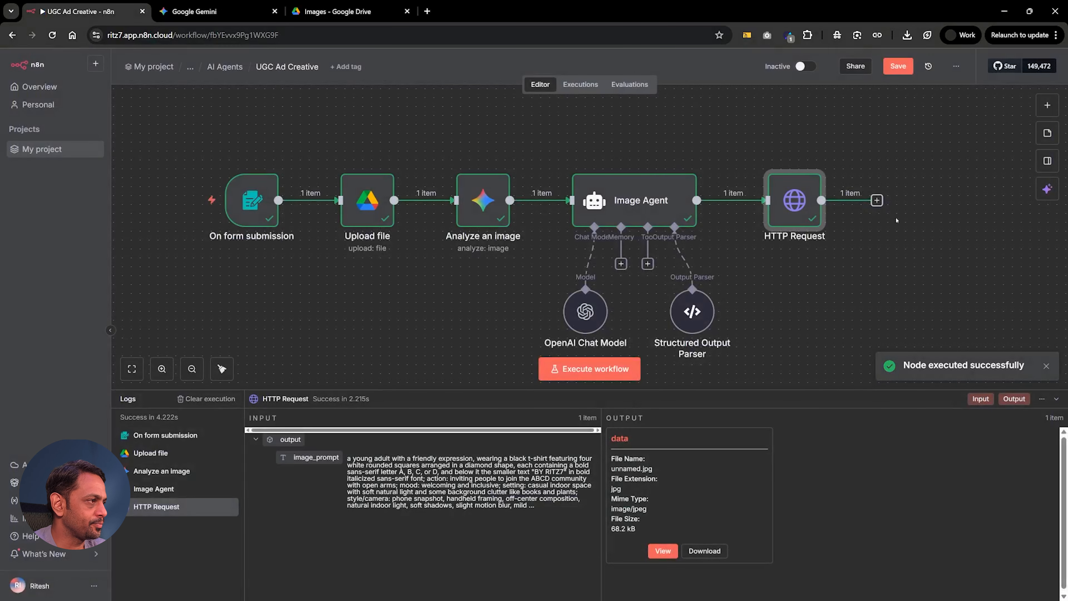
# Add an Extract from File node with the Move File to Base64 String operation after the HTTP Request, and run it
pyautogui.click(877, 200)
pyautogui.write('base')
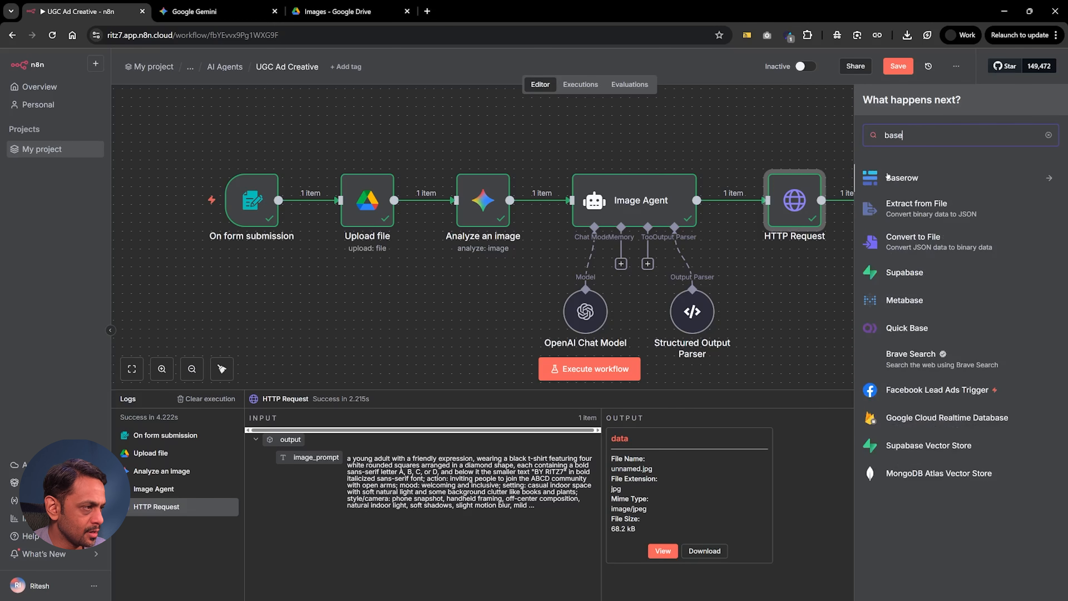
pyautogui.click(932, 204)
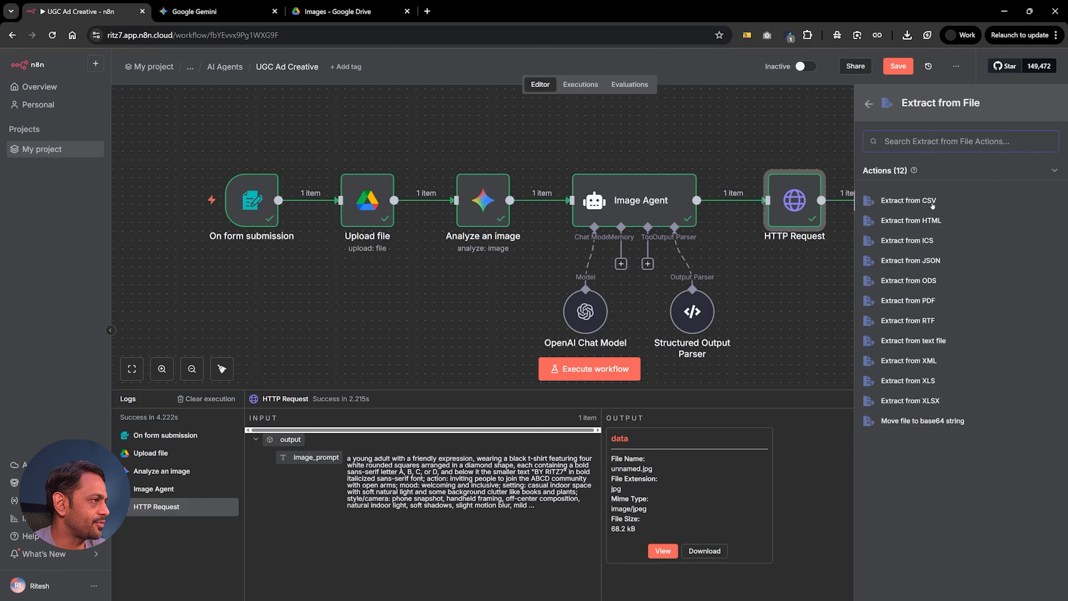
pyautogui.click(931, 422)
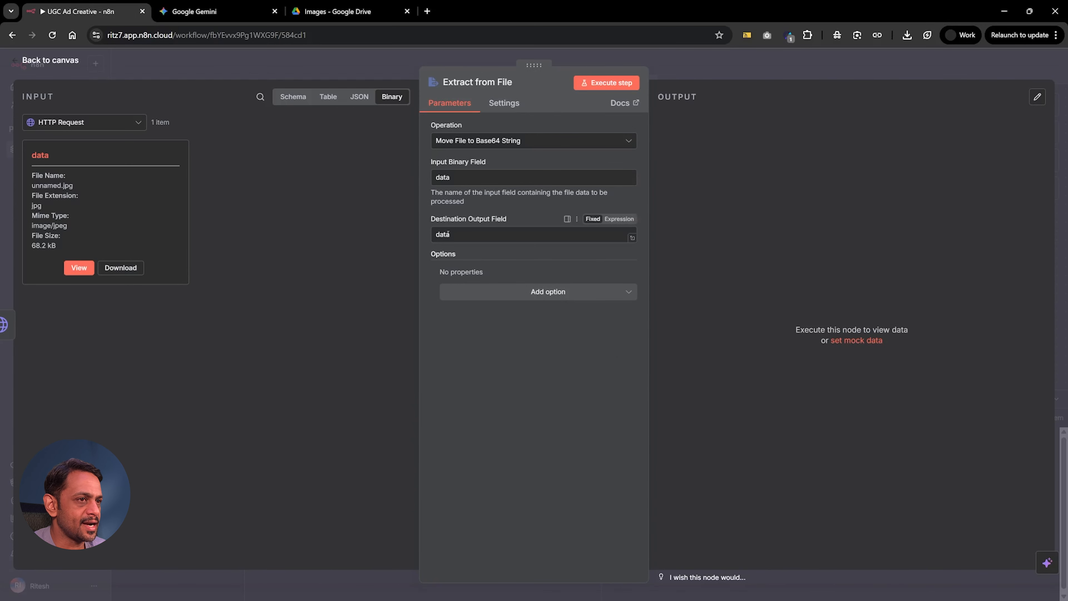
pyautogui.click(594, 82)
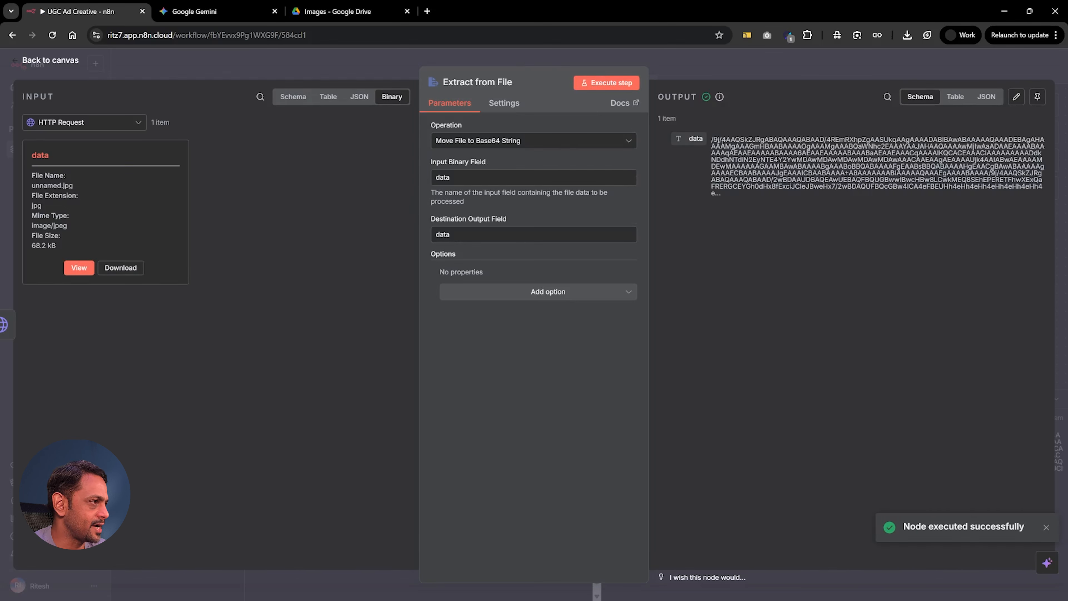
# Set the Extract from File node's Destination Output Field to binary, run it again and return to the canvas
pyautogui.moveTo(451, 234); pyautogui.dragTo(415, 236)
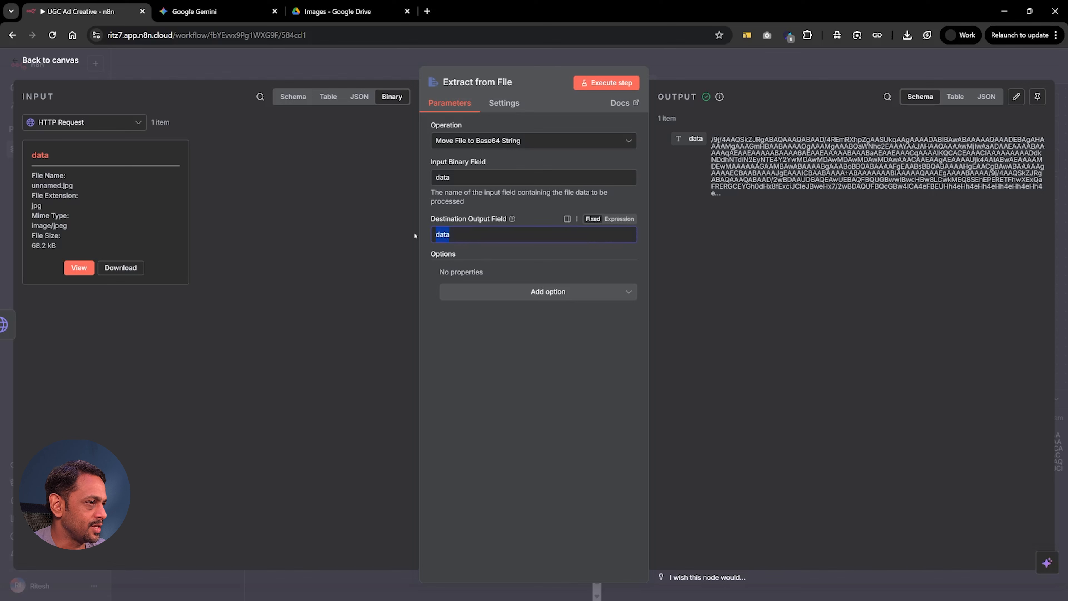
pyautogui.write('binary')
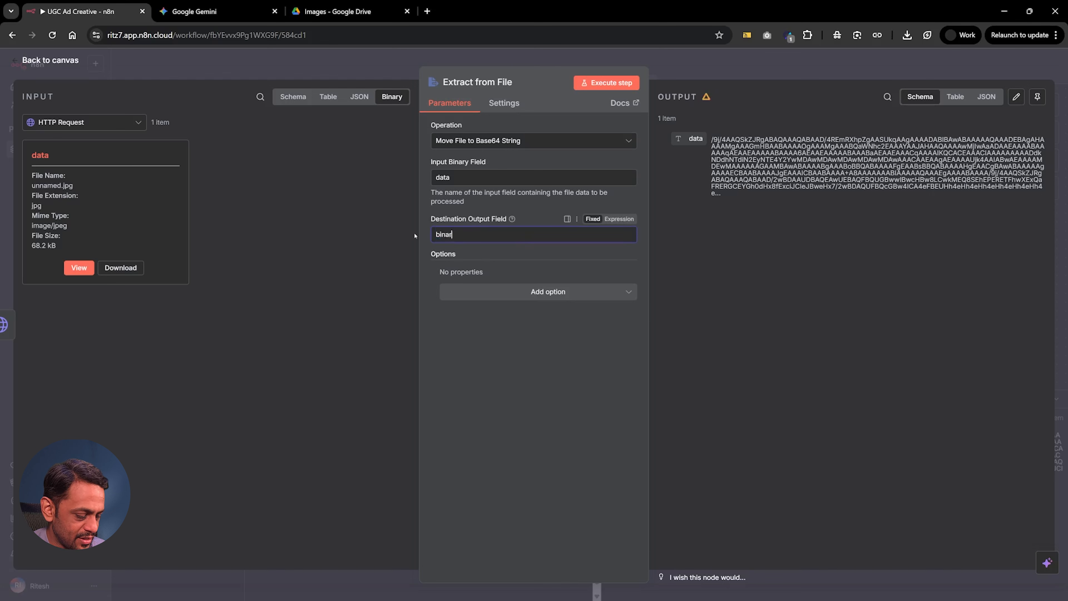
pyautogui.click(458, 177)
pyautogui.click(596, 84)
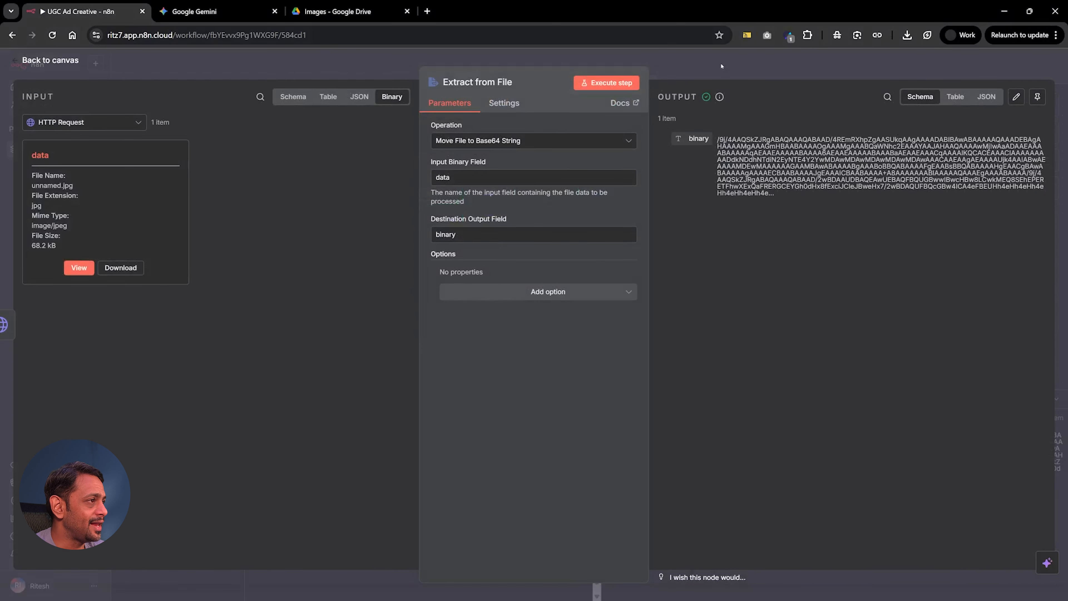
pyautogui.click(722, 66)
# Add a second HTTP Request node after the Extract from File node
pyautogui.click(686, 201)
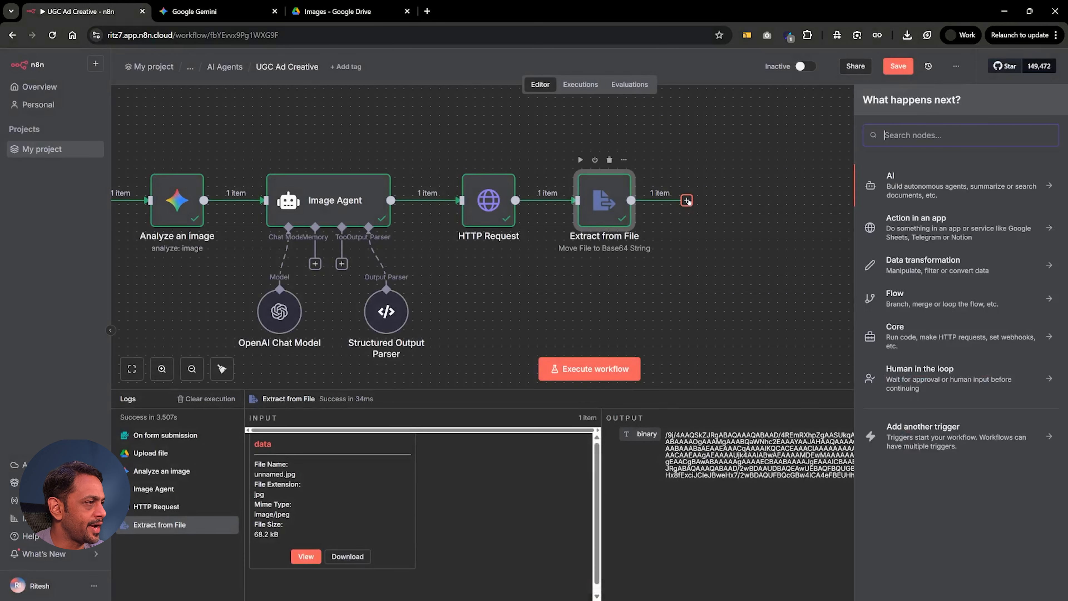
pyautogui.write('http')
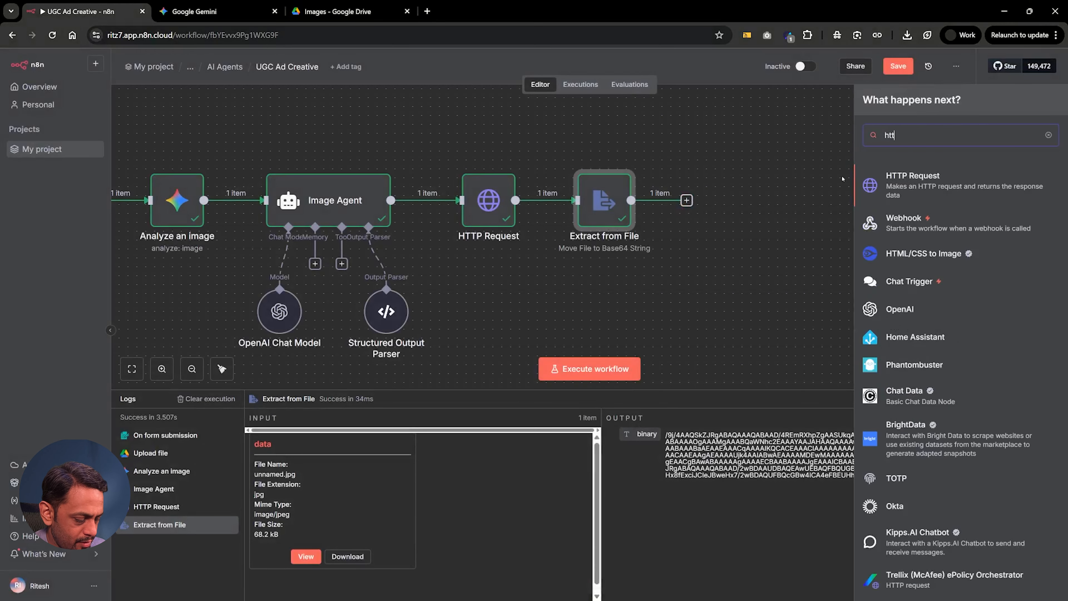
pyautogui.click(925, 181)
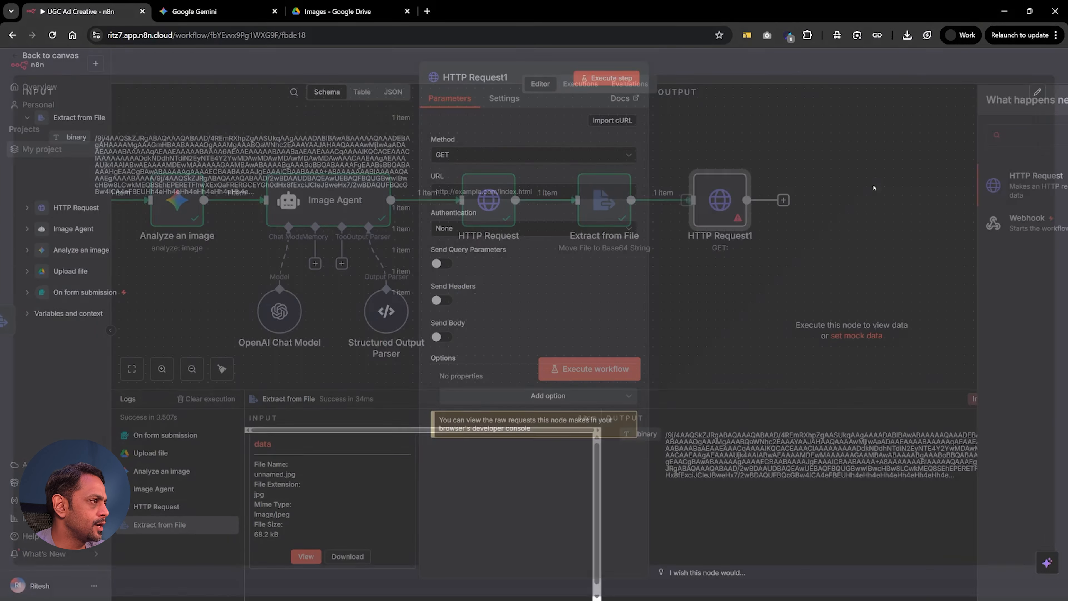
pyautogui.click(453, 166)
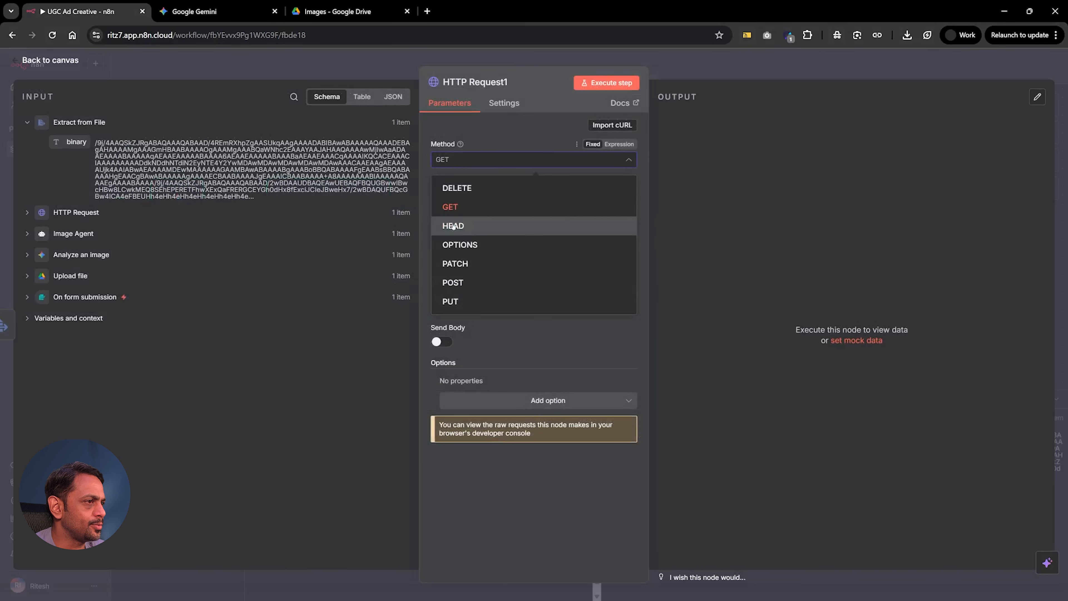
pyautogui.click(452, 279)
pyautogui.click(457, 199)
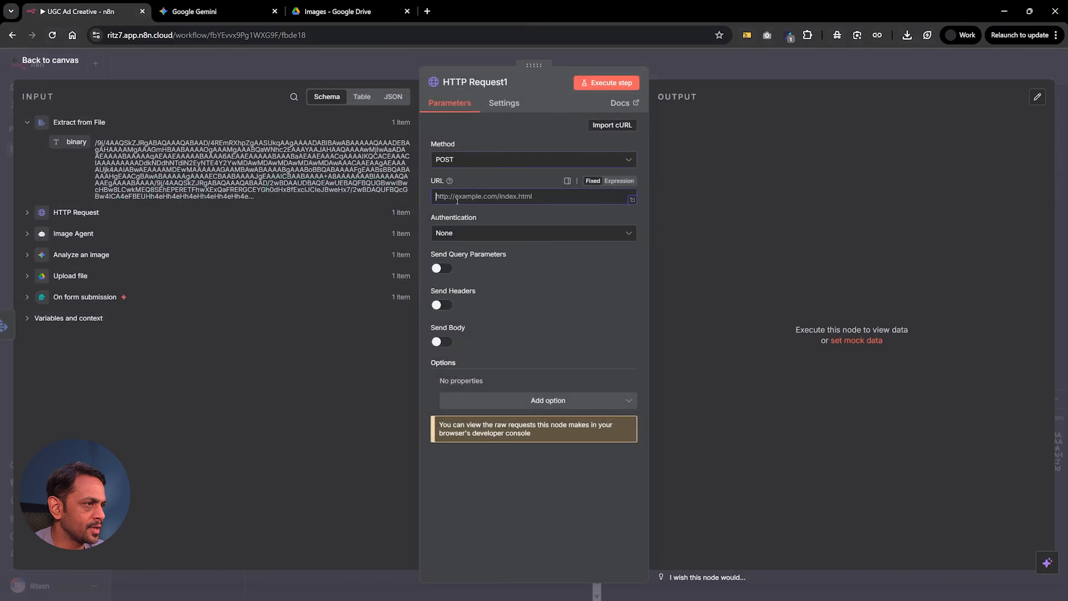
pyautogui.hotkey('ctrl', 'v')
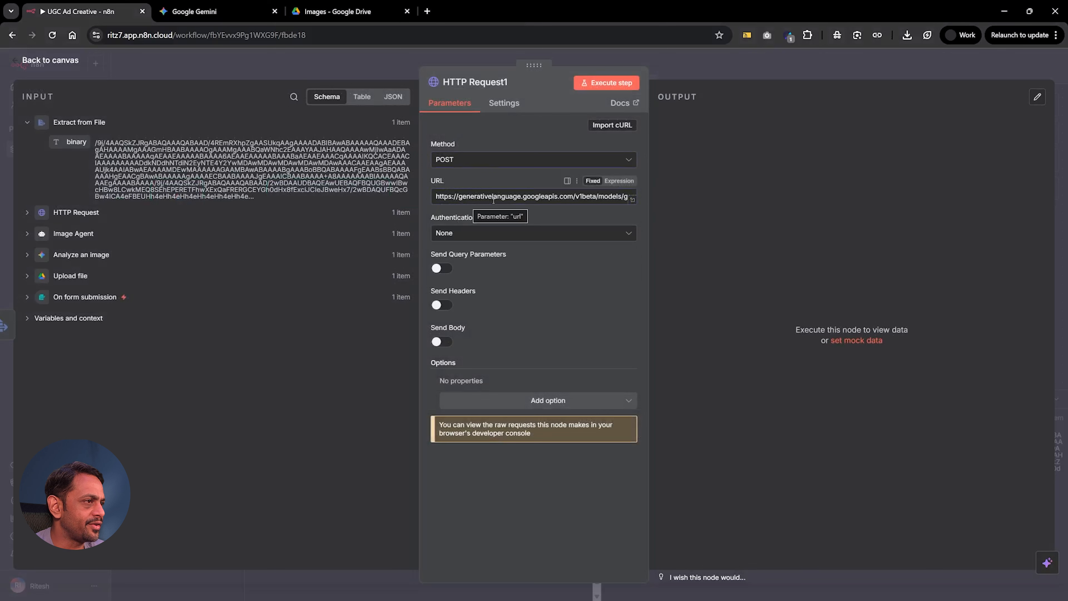
# Examine the rest of the pasted request URL to check the model name and endpoint
pyautogui.click(559, 196)
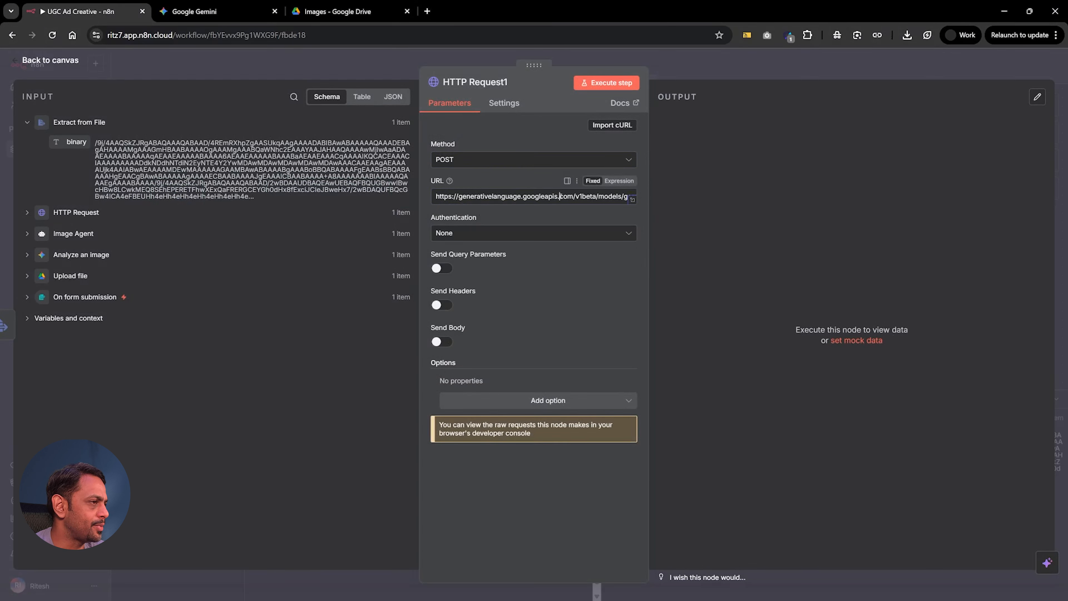
pyautogui.press('Right')
pyautogui.press('Right')
pyautogui.press('Right')
pyautogui.press('Right')
pyautogui.press('Right')
pyautogui.press('Right')
pyautogui.press('Right')
pyautogui.press('Right')
pyautogui.press('Right')
pyautogui.press('Right')
pyautogui.press('Right')
pyautogui.press('Right')
pyautogui.press('Right')
pyautogui.press('Right')
pyautogui.press('Right')
pyautogui.press('Right')
pyautogui.press('Right')
pyautogui.press('Right')
pyautogui.press('Right')
pyautogui.press('Right')
pyautogui.press('Right')
pyautogui.press('Right')
pyautogui.press('Right')
pyautogui.press('Right')
pyautogui.press('Right')
pyautogui.press('Right')
pyautogui.press('Right')
pyautogui.press('Right')
pyautogui.press('Right')
pyautogui.press('Right')
pyautogui.press('Right')
pyautogui.press('Right')
pyautogui.press('Right')
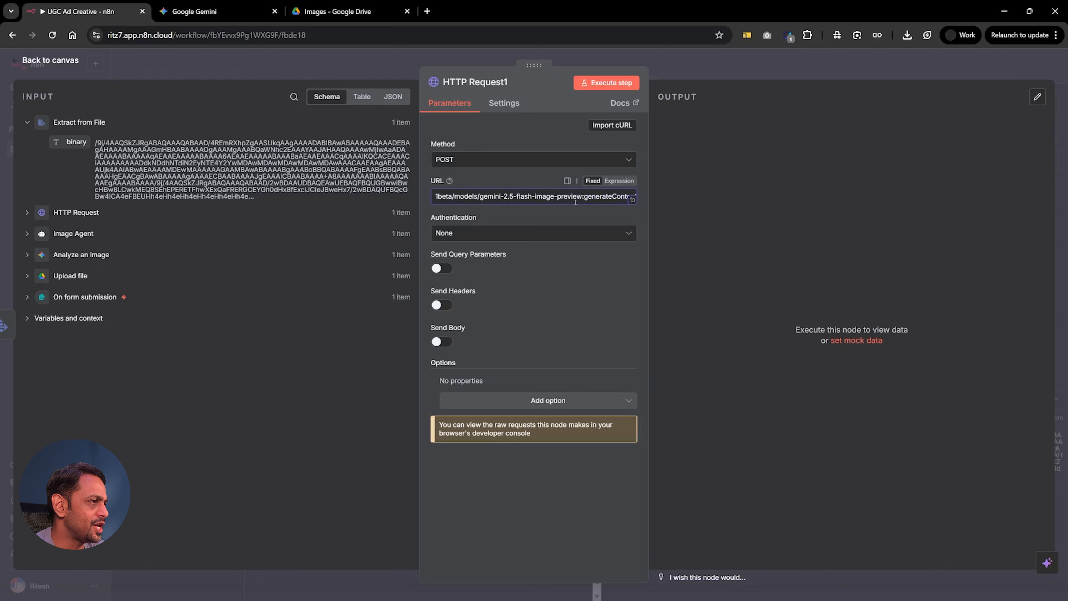
pyautogui.click(564, 266)
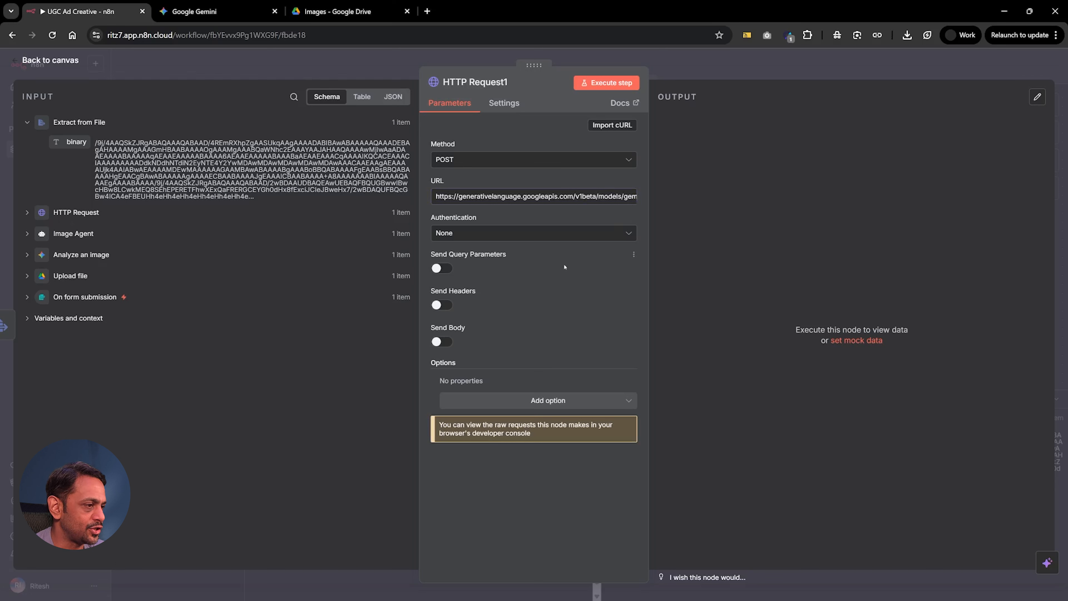
# Set the authentication to Predefined Credential Type and choose the Google Gemini(PaLM) Api credential type
pyautogui.click(534, 233)
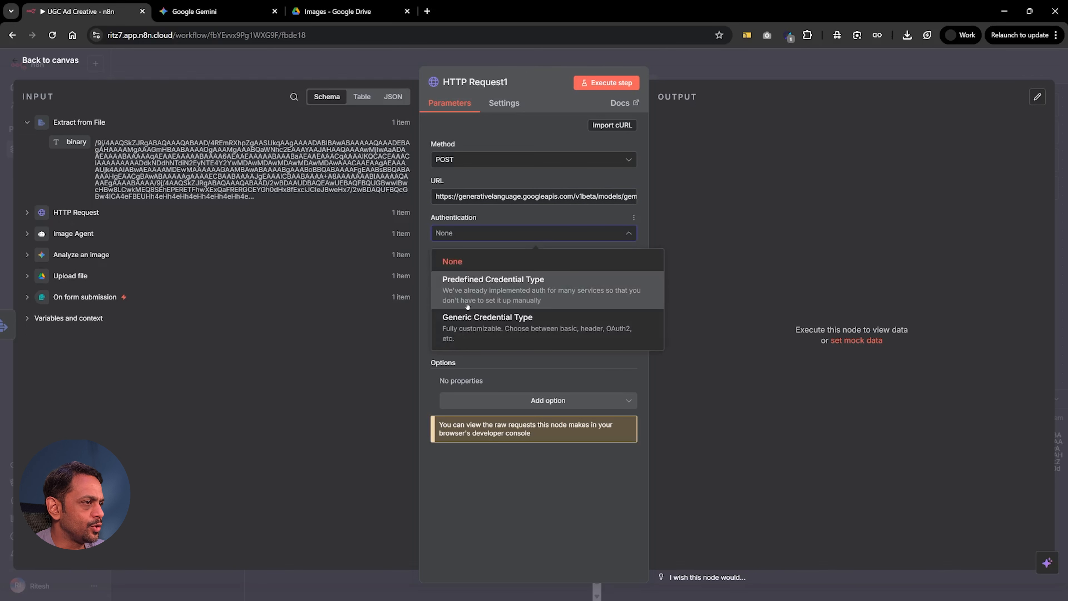
pyautogui.click(474, 289)
pyautogui.click(465, 271)
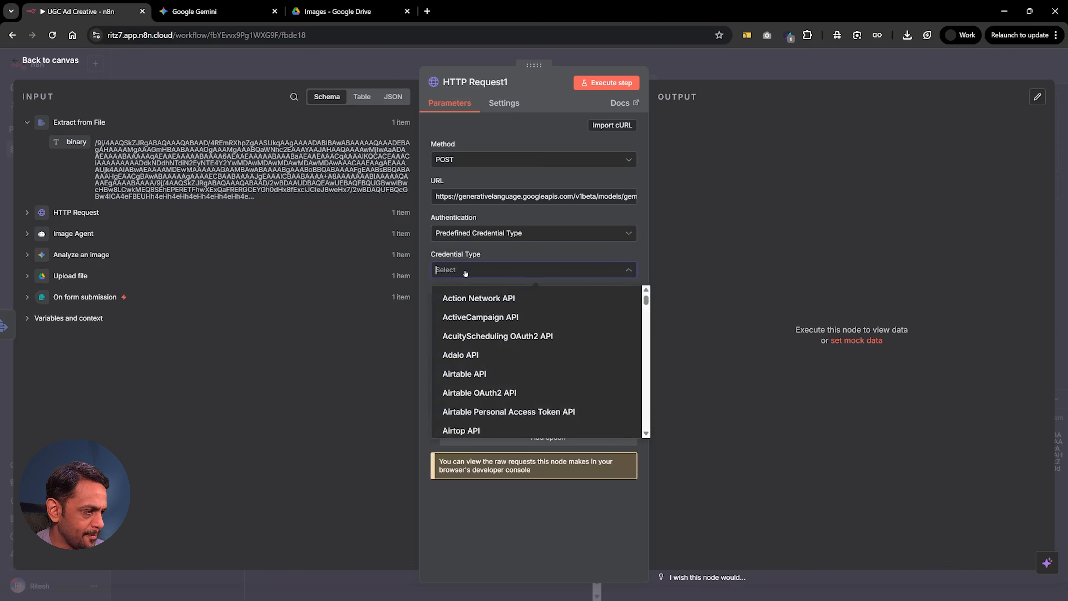
pyautogui.write('google ge')
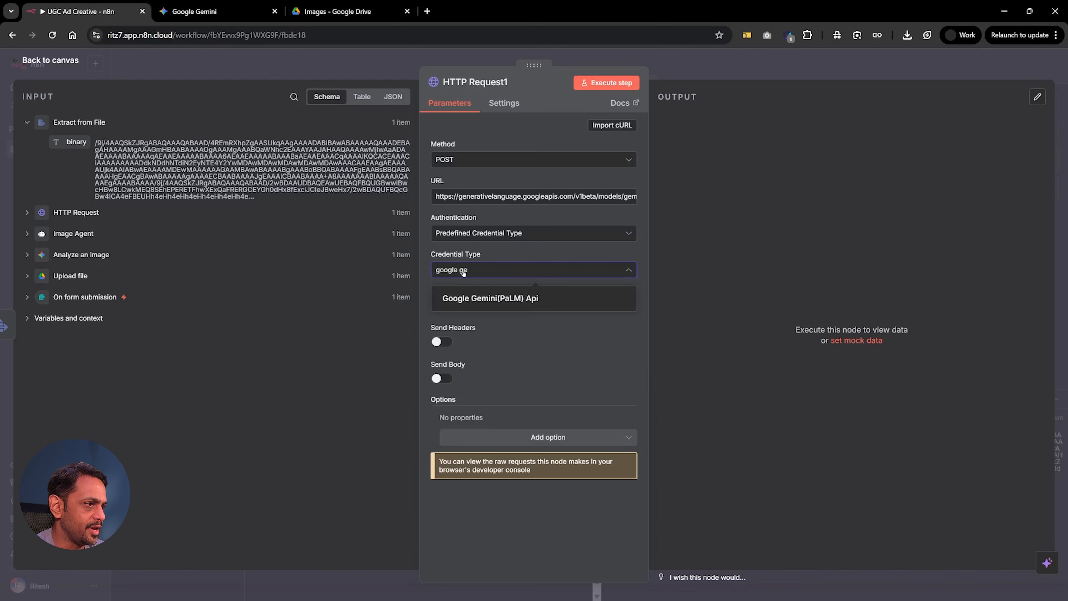
pyautogui.click(477, 294)
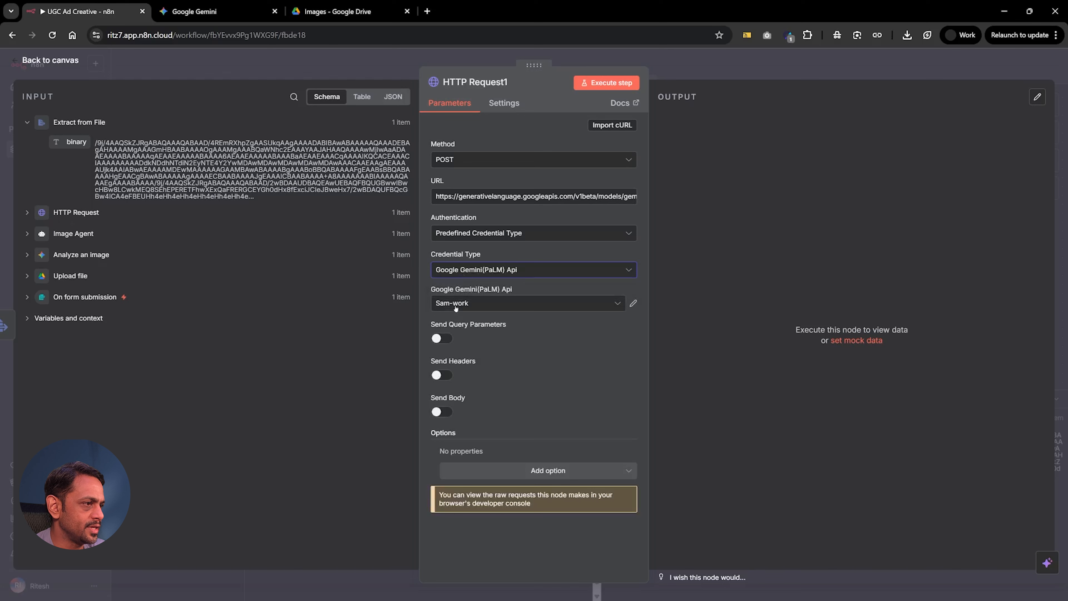
# Enable Send Body, specify it using JSON, and paste as an expression the contents payload with a text prompt and inline image/jpeg data
pyautogui.click(440, 412)
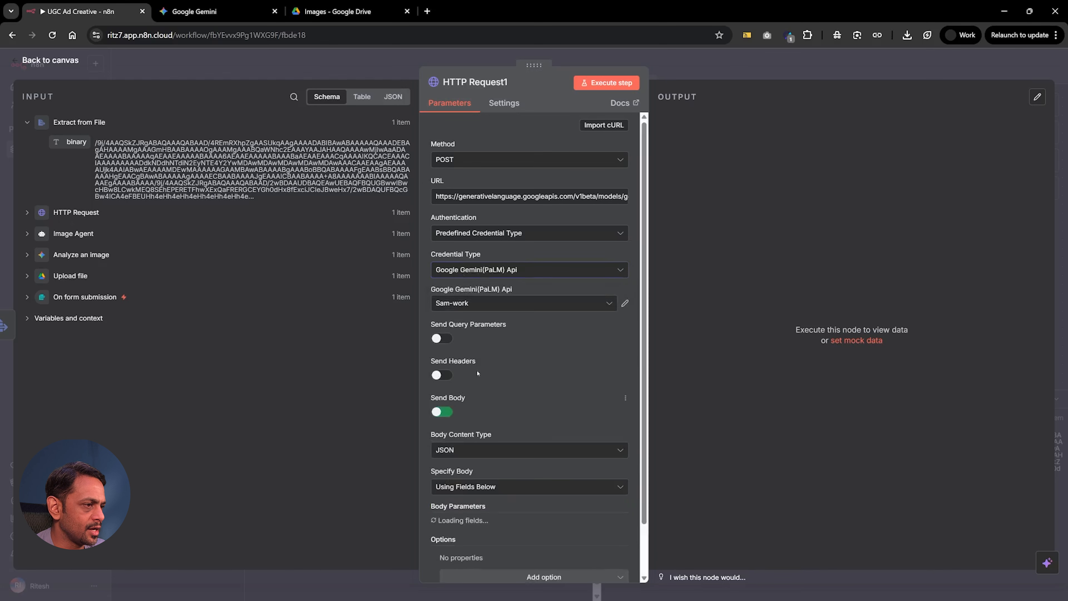
pyautogui.scroll(-3, 479, 366)
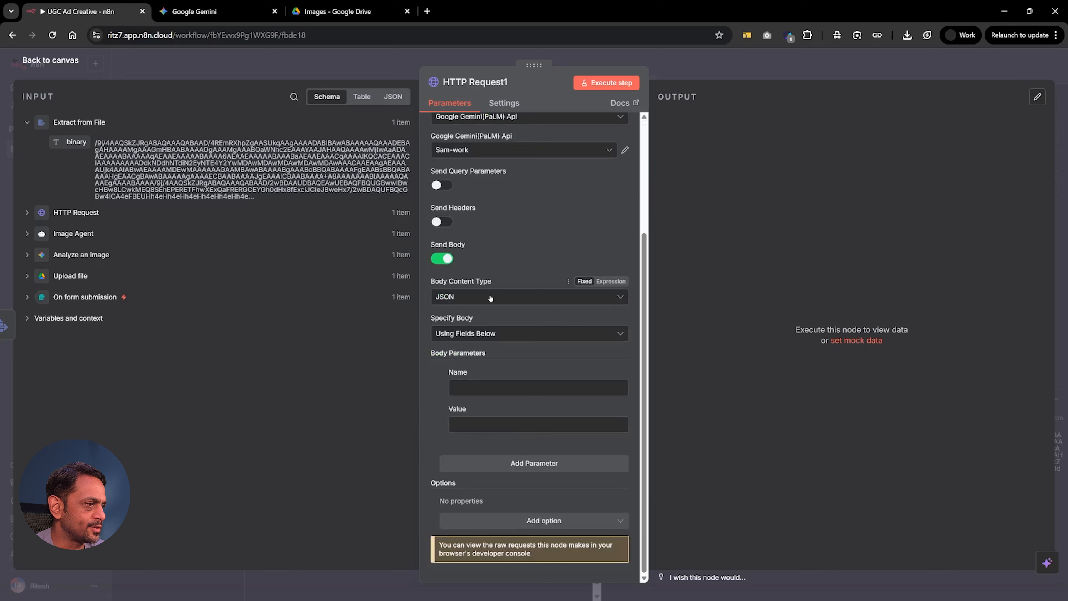
pyautogui.click(463, 333)
pyautogui.click(463, 379)
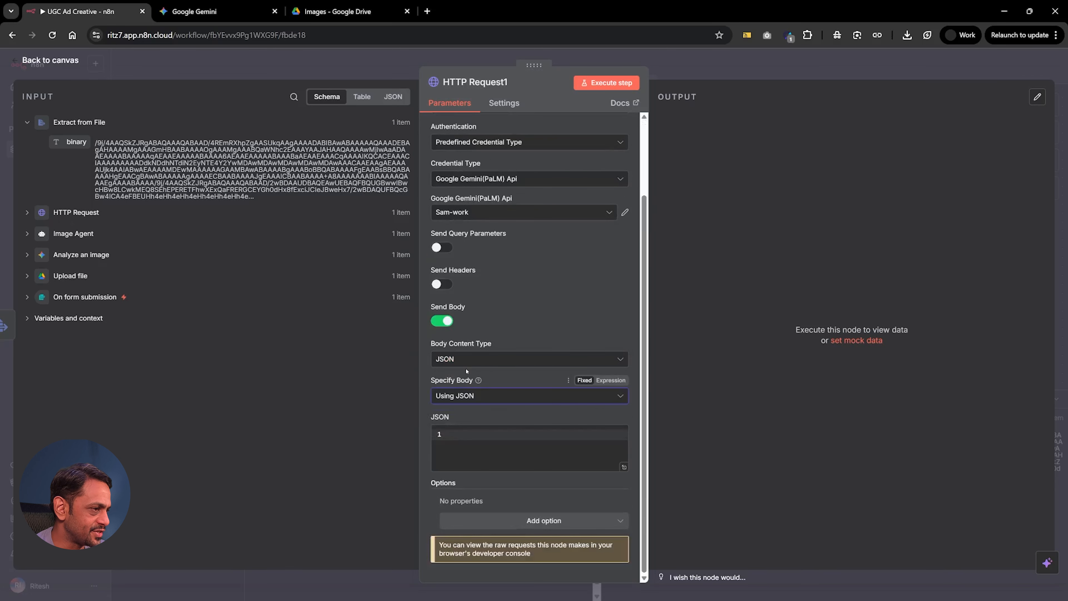
pyautogui.click(501, 439)
pyautogui.press('super+v')
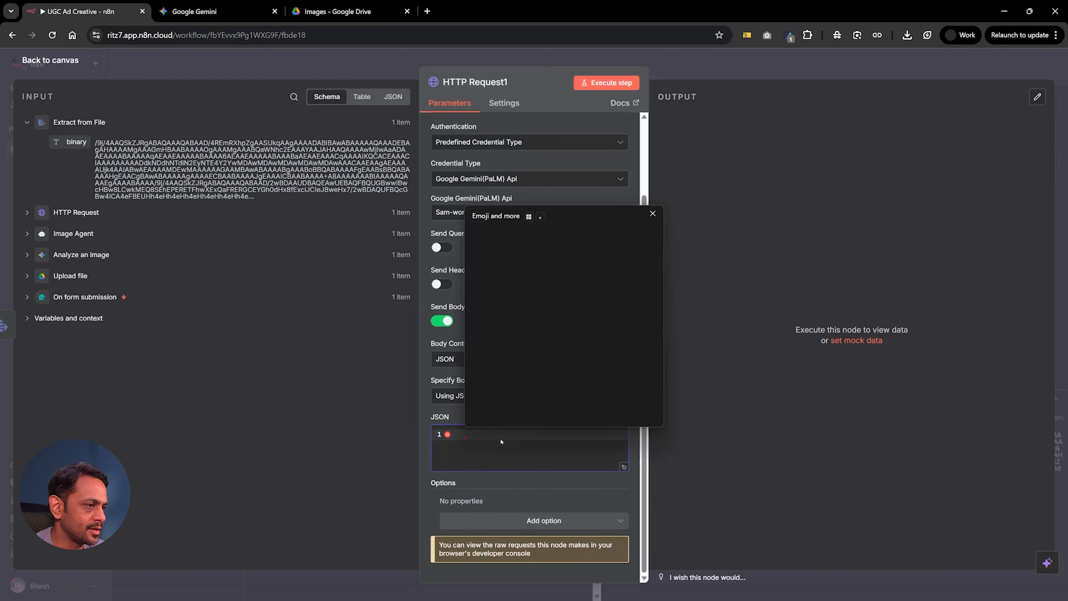
pyautogui.click(530, 356)
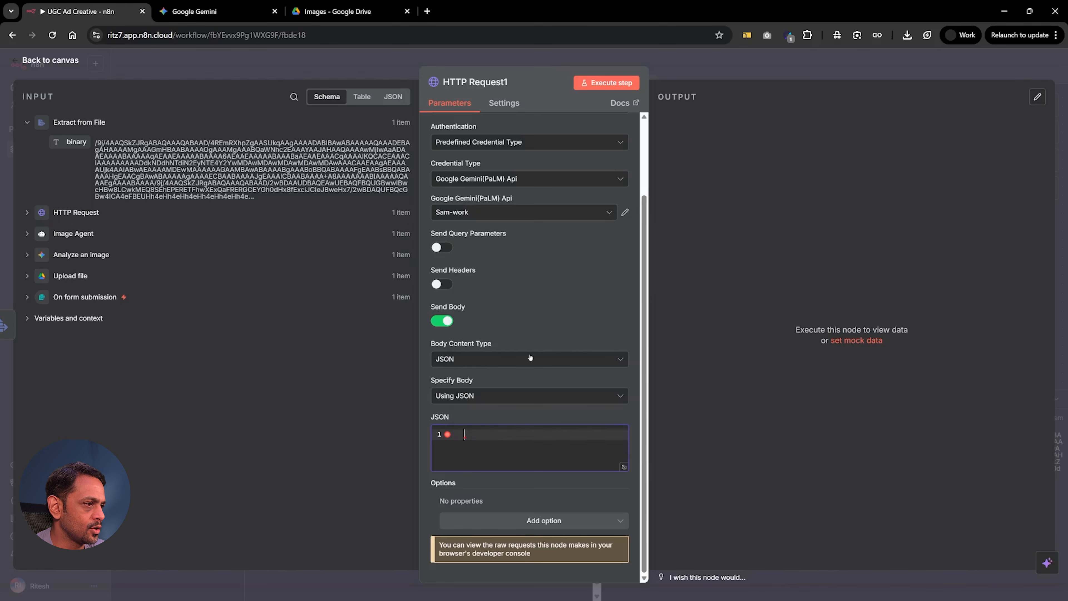
pyautogui.scroll(-2, 611, 404)
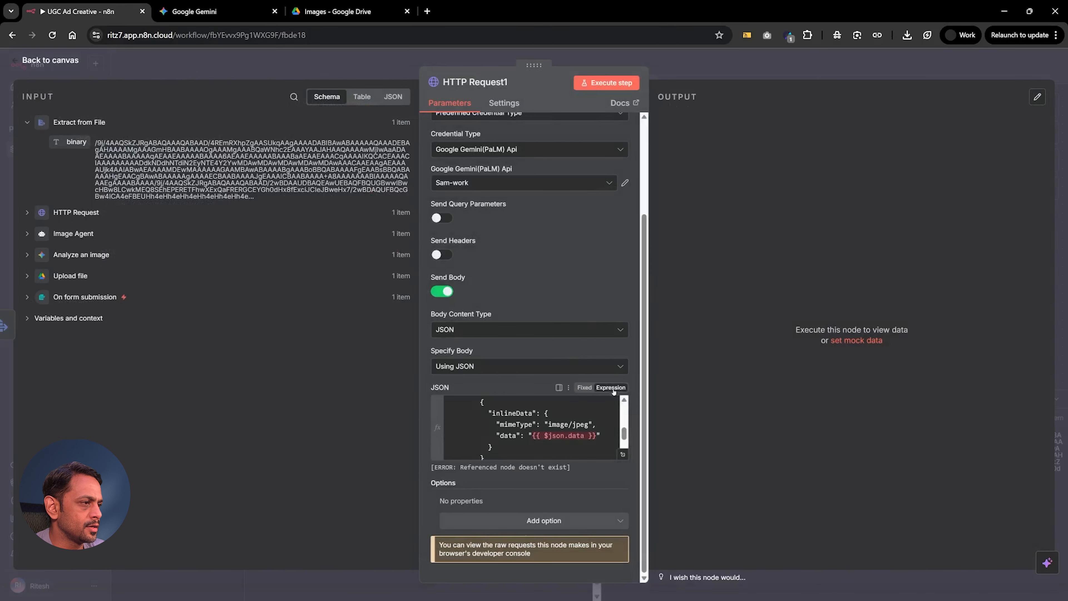
# In the expanded JSON body expression, replace the whole text value with the Image Agent's image_prompt field
pyautogui.click(623, 454)
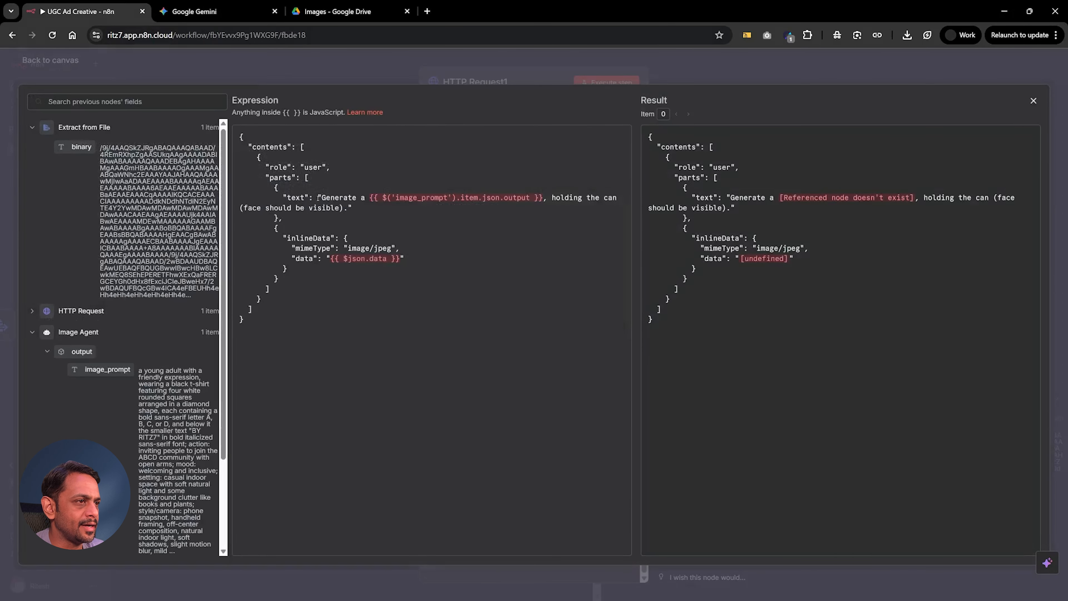
pyautogui.moveTo(336, 206); pyautogui.dragTo(345, 208)
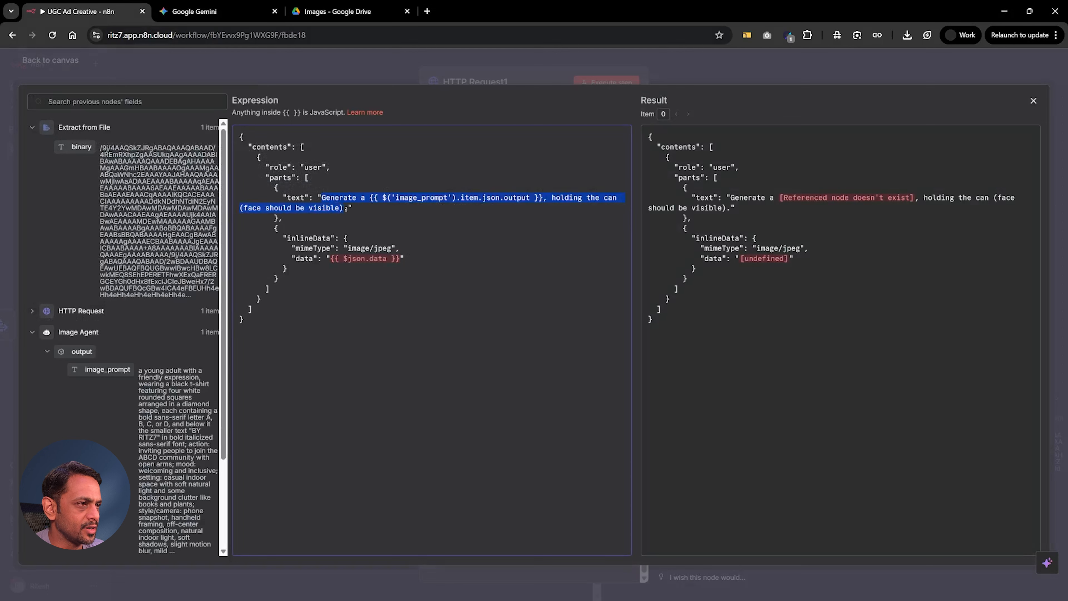
pyautogui.press('BackSpace')
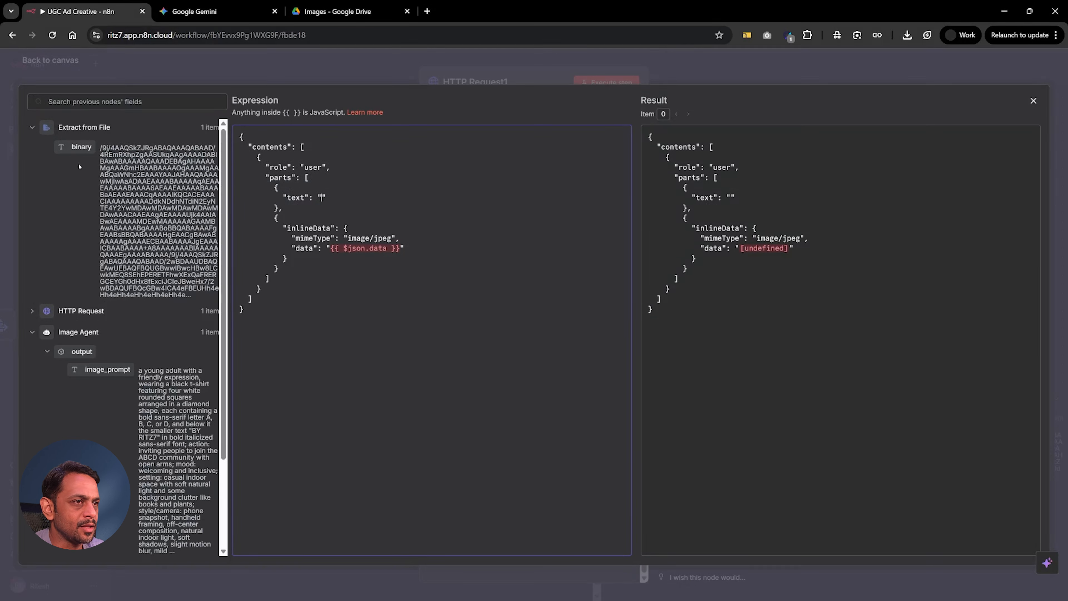
pyautogui.moveTo(92, 372); pyautogui.dragTo(322, 198)
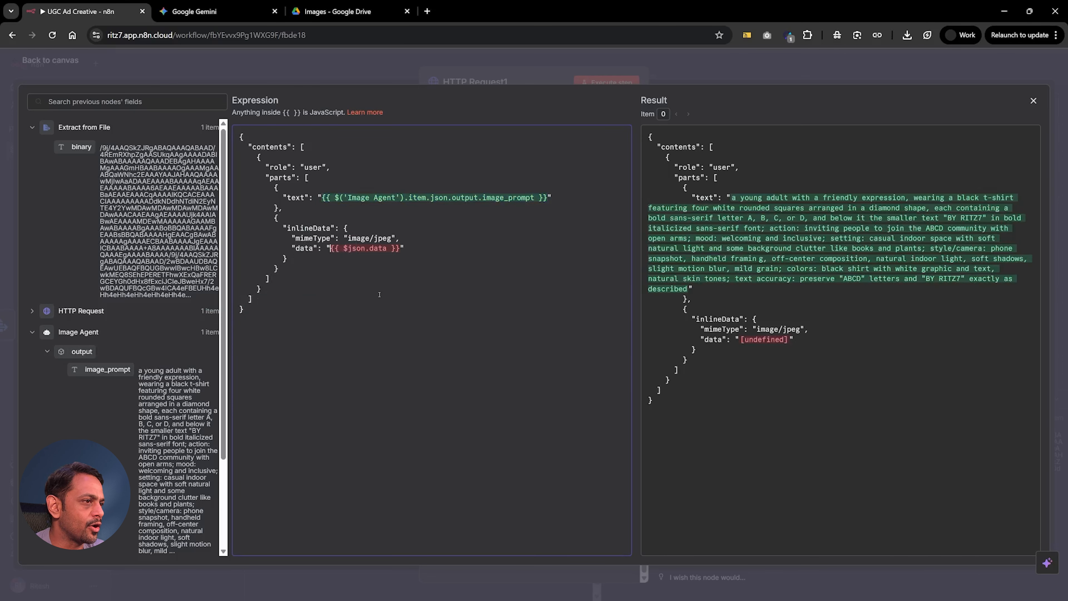
# Replace the {{ $json.data }} placeholder in the inline data with the binary field from Extract from File
pyautogui.hotkey('shift', 'Right')
pyautogui.hotkey('shift', 'Right')
pyautogui.hotkey('shift', 'Right')
pyautogui.hotkey('shift', 'Right')
pyautogui.hotkey('shift', 'Right')
pyautogui.hotkey('shift', 'Right')
pyautogui.hotkey('shift', 'Right')
pyautogui.hotkey('shift', 'Right')
pyautogui.hotkey('shift', 'Right')
pyautogui.hotkey('shift', 'Right')
pyautogui.hotkey('shift', 'Right')
pyautogui.hotkey('shift', 'Right')
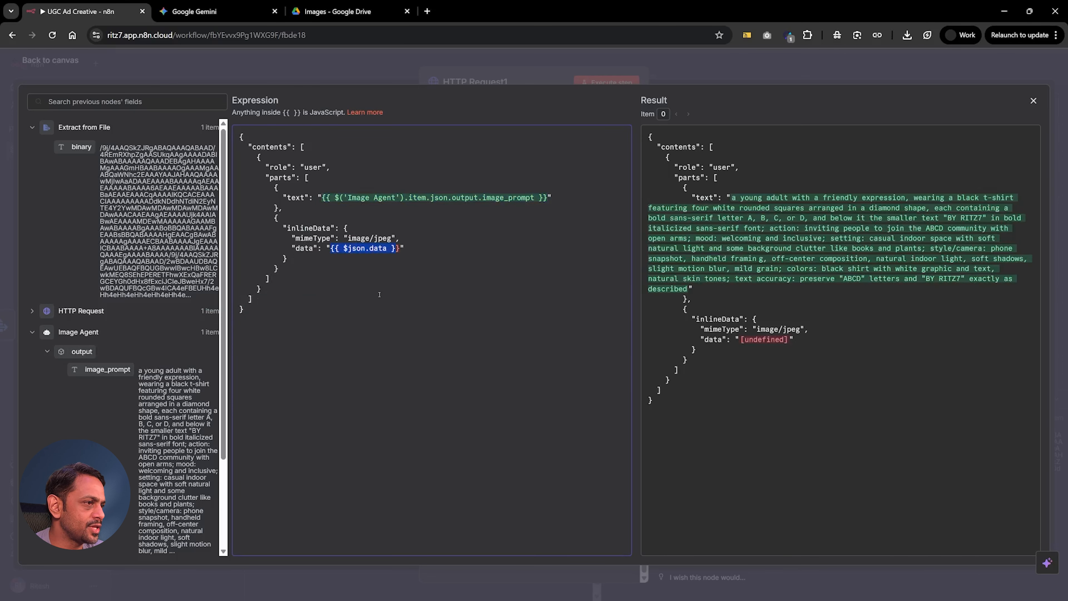
pyautogui.press('BackSpace')
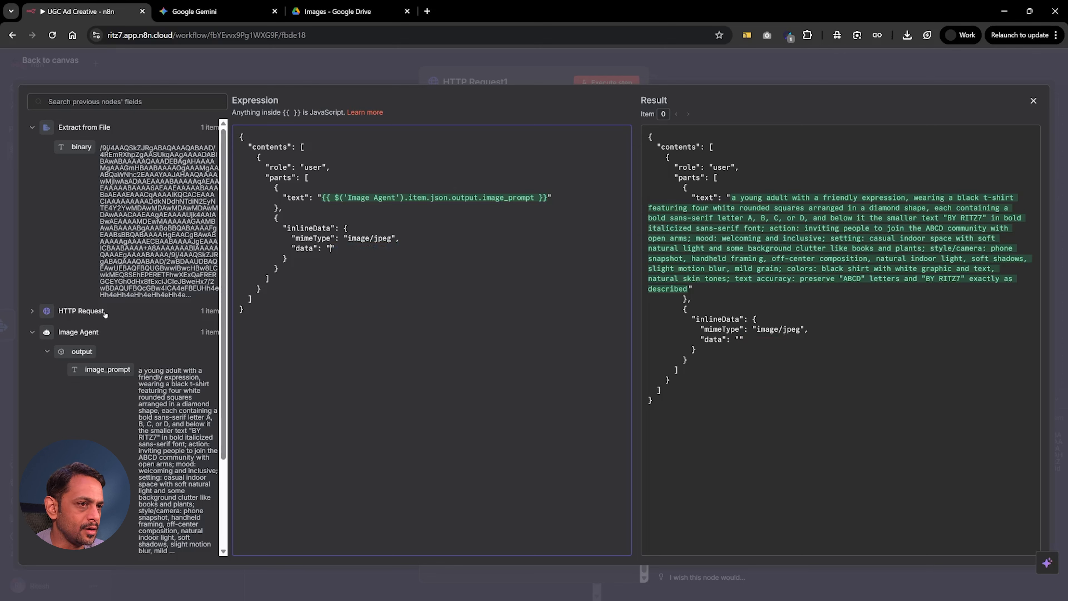
pyautogui.moveTo(82, 155); pyautogui.dragTo(331, 248)
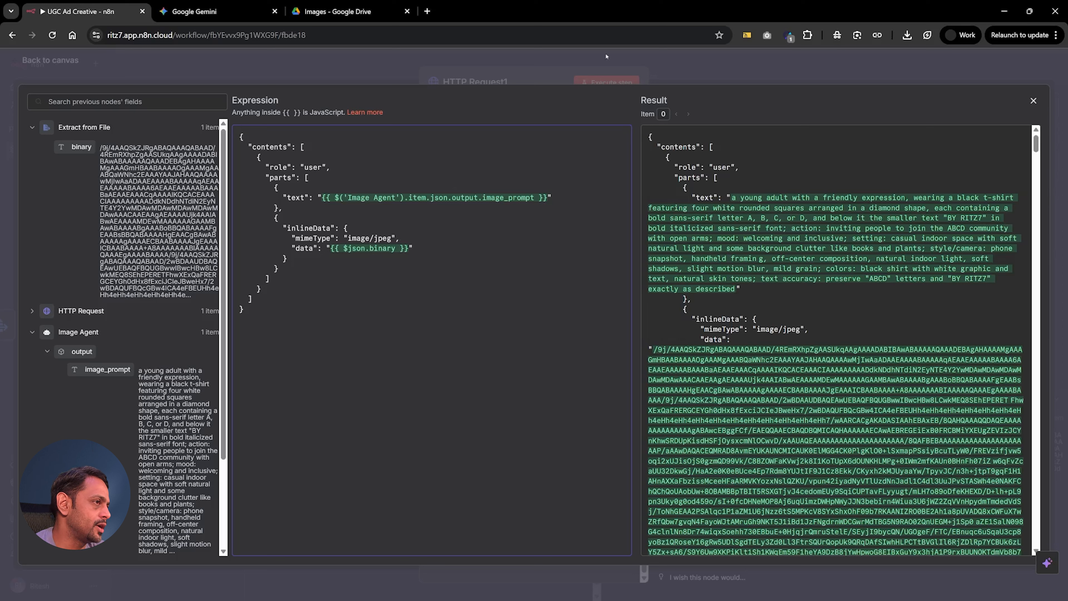
# Execute the HTTP Request1 node and expand the other info in its output details
pyautogui.click(674, 74)
pyautogui.click(598, 85)
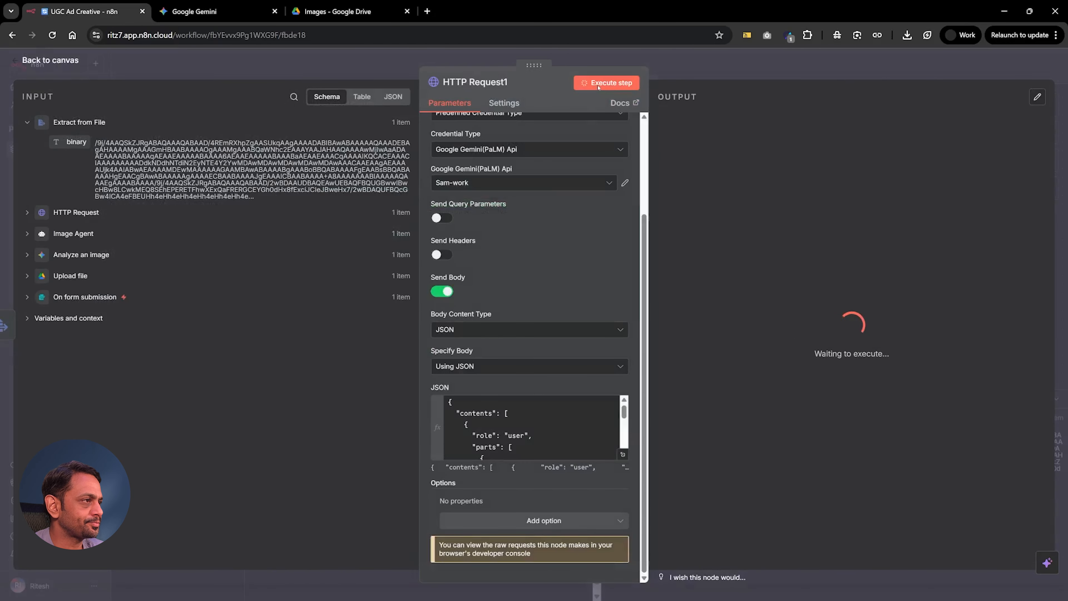
pyautogui.click(671, 230)
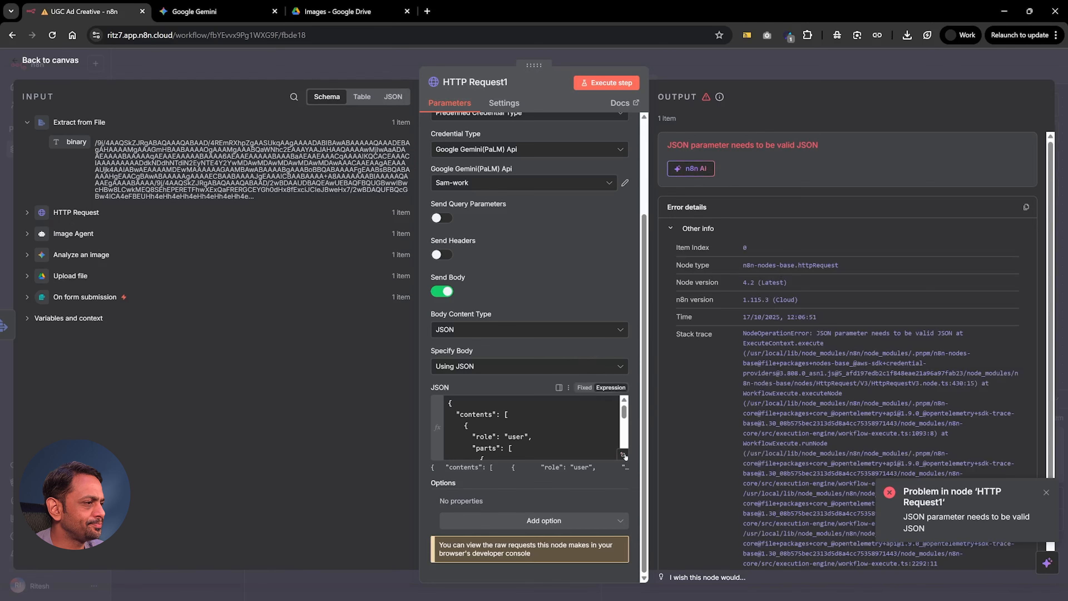
# Prefix the image prompt reference in the text value with "Generate an image based on -" and execute the node again
pyautogui.click(624, 455)
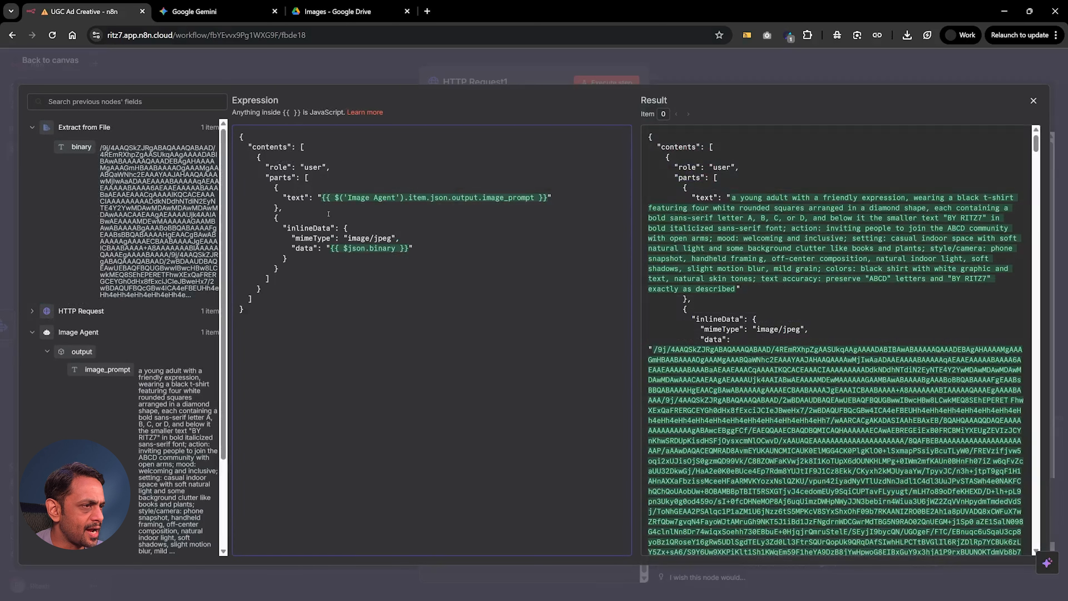
pyautogui.write('Genertate an im')
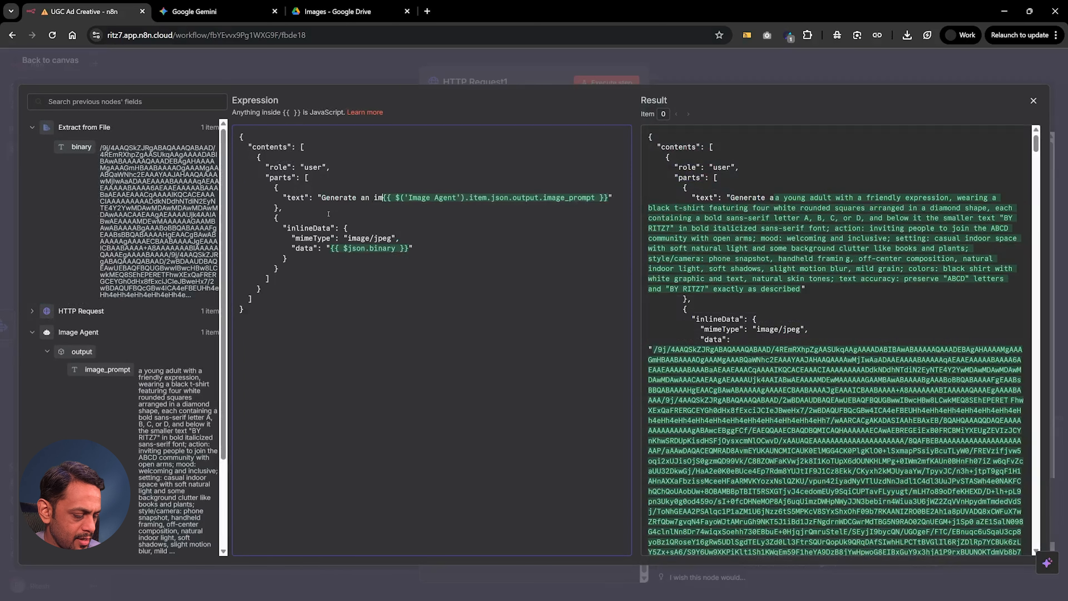
pyautogui.write('age based o')
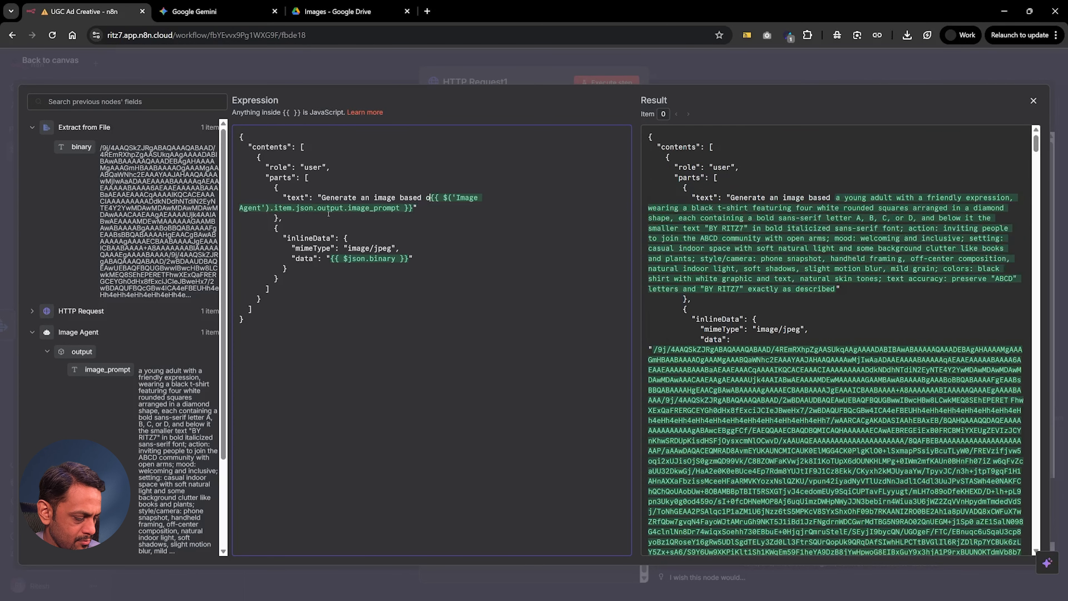
pyautogui.write('n -')
pyautogui.click(614, 85)
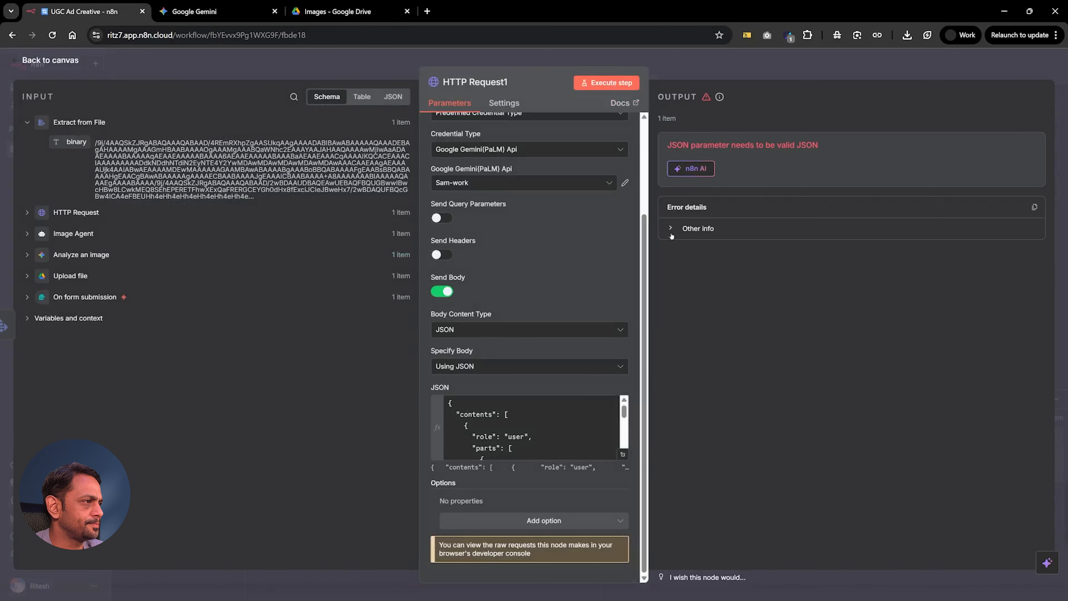
# Clear the edited JSON body and paste the original contents payload back in
pyautogui.click(474, 446)
pyautogui.hotkey('ctrl', 'a')
pyautogui.press('BackSpace')
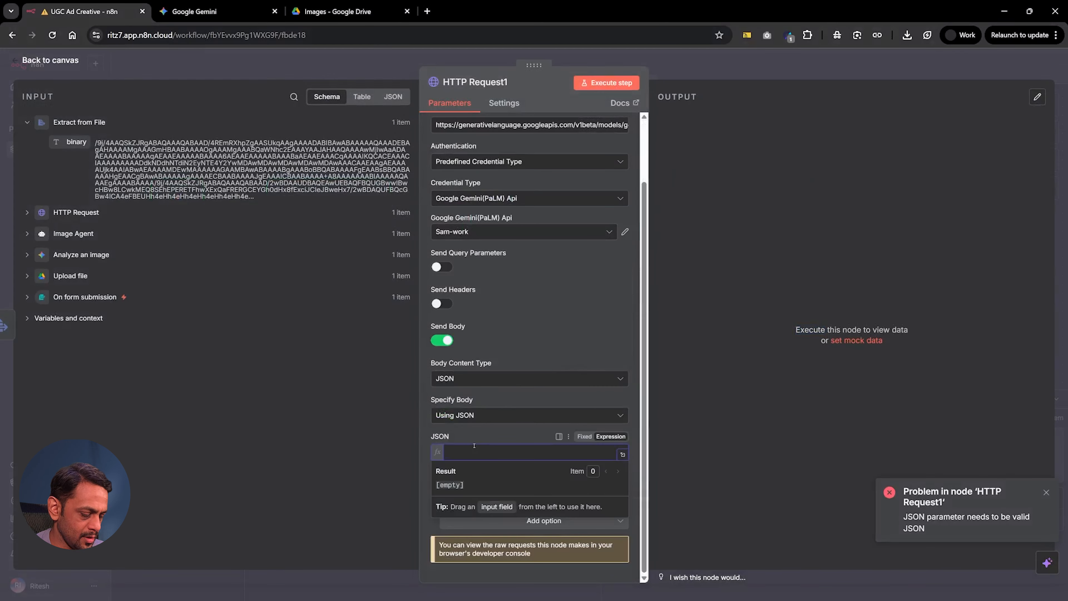
pyautogui.hotkey('ctrl', 'v')
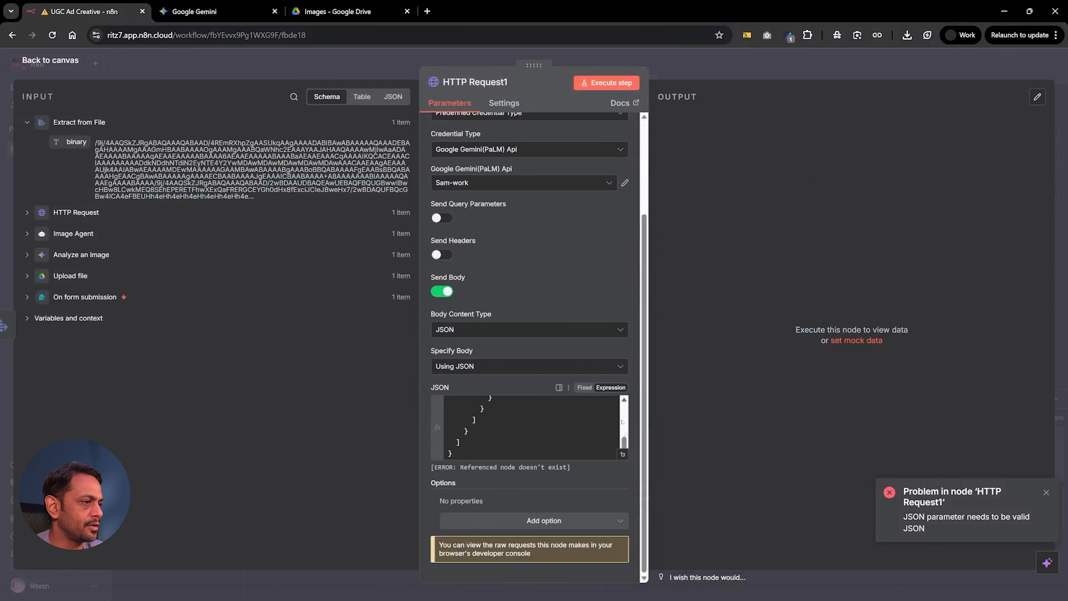
# Set the inline data value in the freshly pasted payload to {{ $json.binary }} from Extract from File
pyautogui.click(623, 454)
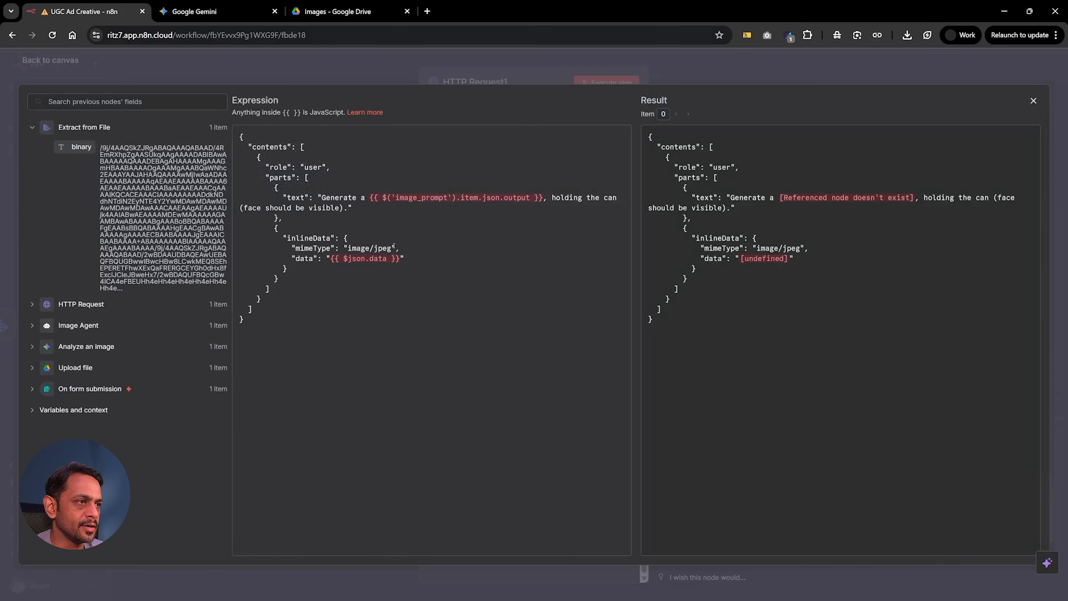
pyautogui.moveTo(344, 258); pyautogui.dragTo(398, 258)
pyautogui.press('BackSpace')
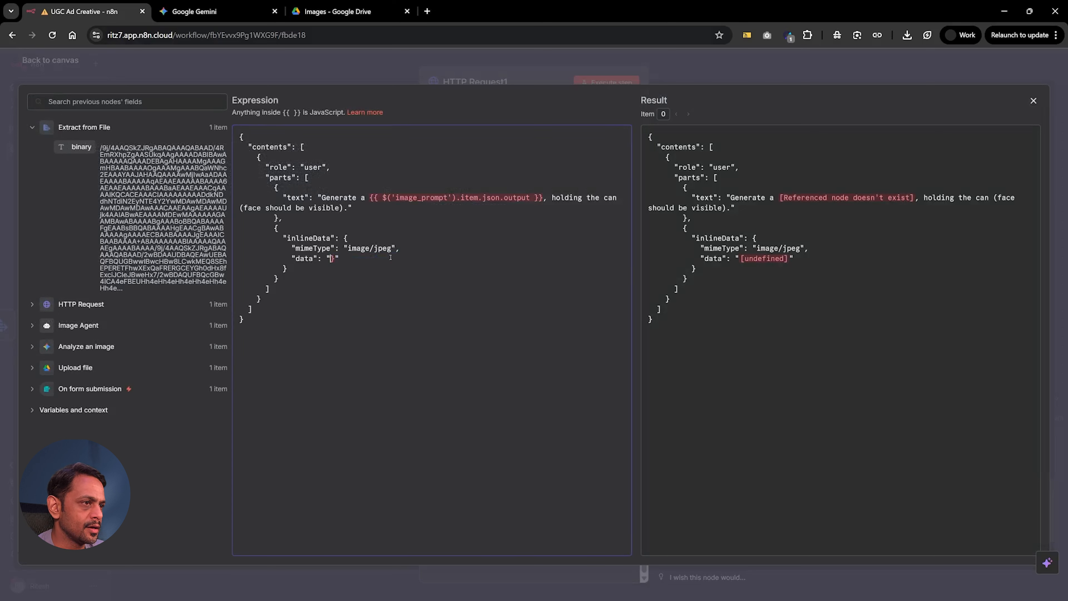
pyautogui.moveTo(76, 147); pyautogui.dragTo(336, 260)
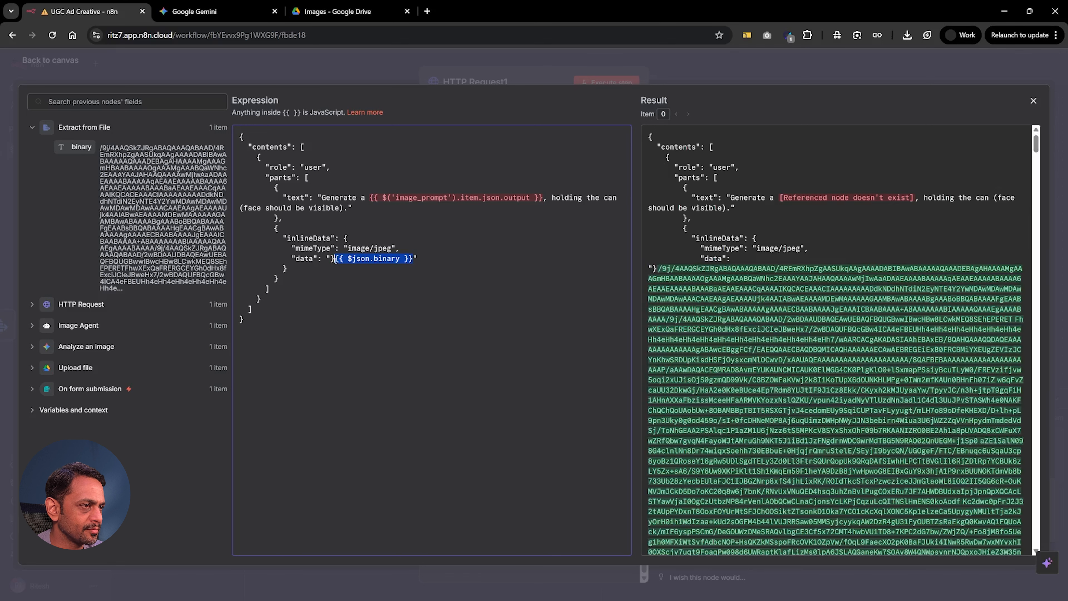
pyautogui.press('BackSpace')
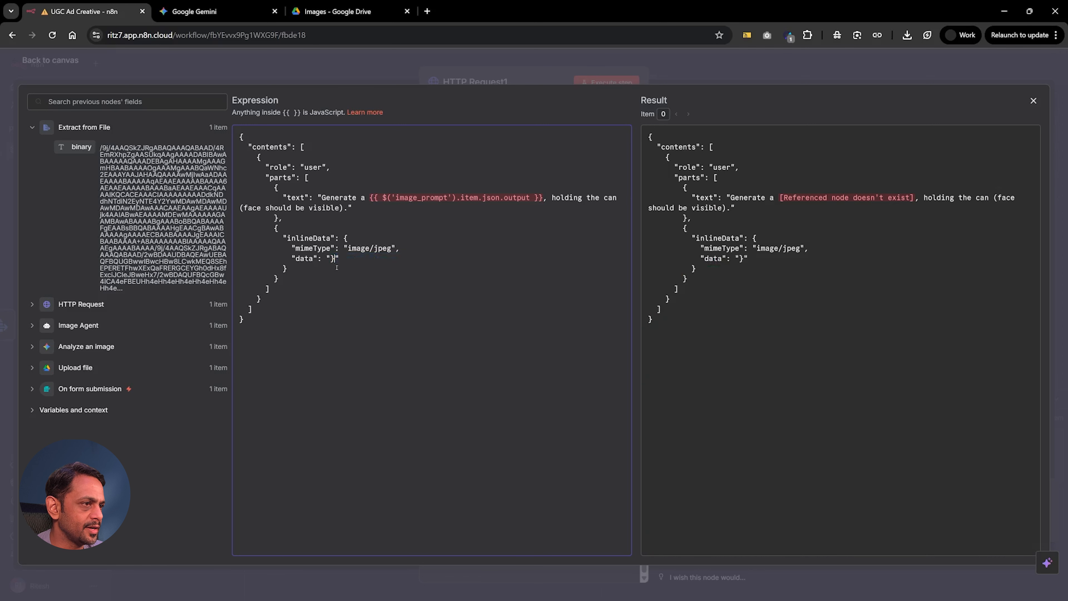
pyautogui.press('BackSpace')
pyautogui.write('{{ $json.binary }}')
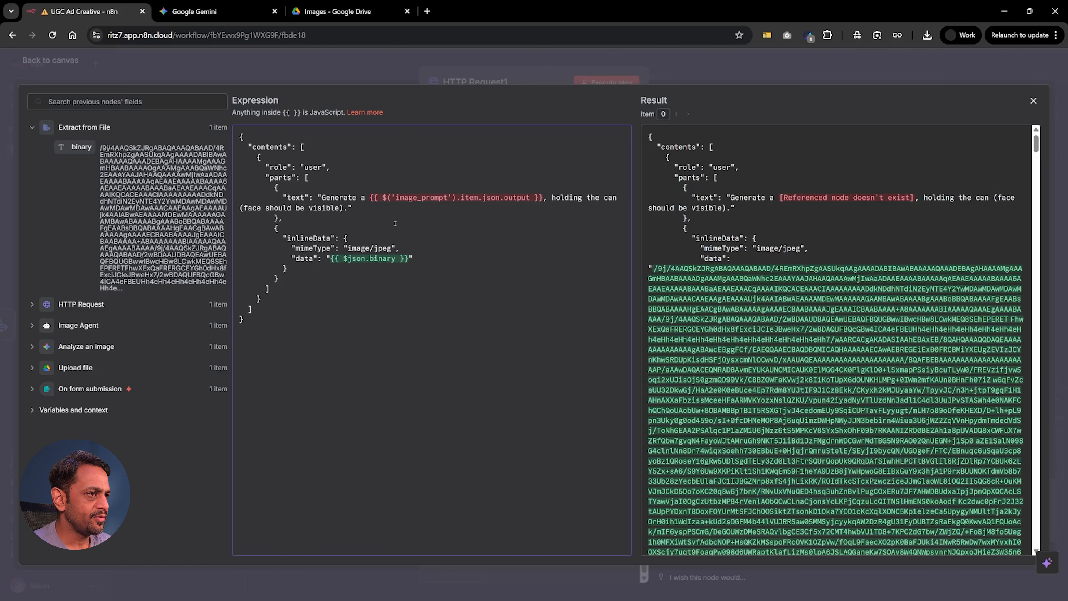
# Swap the broken image_prompt node reference in the text value for {{ $('Image Agent').item.json.output.image_prompt }}
pyautogui.hotkey('shift', 'Right')
pyautogui.hotkey('shift', 'Right')
pyautogui.hotkey('shift', 'Right')
pyautogui.hotkey('shift', 'Right')
pyautogui.hotkey('shift', 'Right')
pyautogui.hotkey('shift', 'Right')
pyautogui.hotkey('shift', 'Right')
pyautogui.hotkey('shift', 'Right')
pyautogui.hotkey('shift', 'Right')
pyautogui.hotkey('shift', 'Right')
pyautogui.hotkey('shift', 'Right')
pyautogui.hotkey('shift', 'Right')
pyautogui.hotkey('shift', 'Right')
pyautogui.hotkey('shift', 'Right')
pyautogui.hotkey('shift', 'Right')
pyautogui.hotkey('shift', 'Right')
pyautogui.hotkey('shift', 'Right')
pyautogui.hotkey('shift', 'Right')
pyautogui.hotkey('shift', 'Right')
pyautogui.hotkey('shift', 'Right')
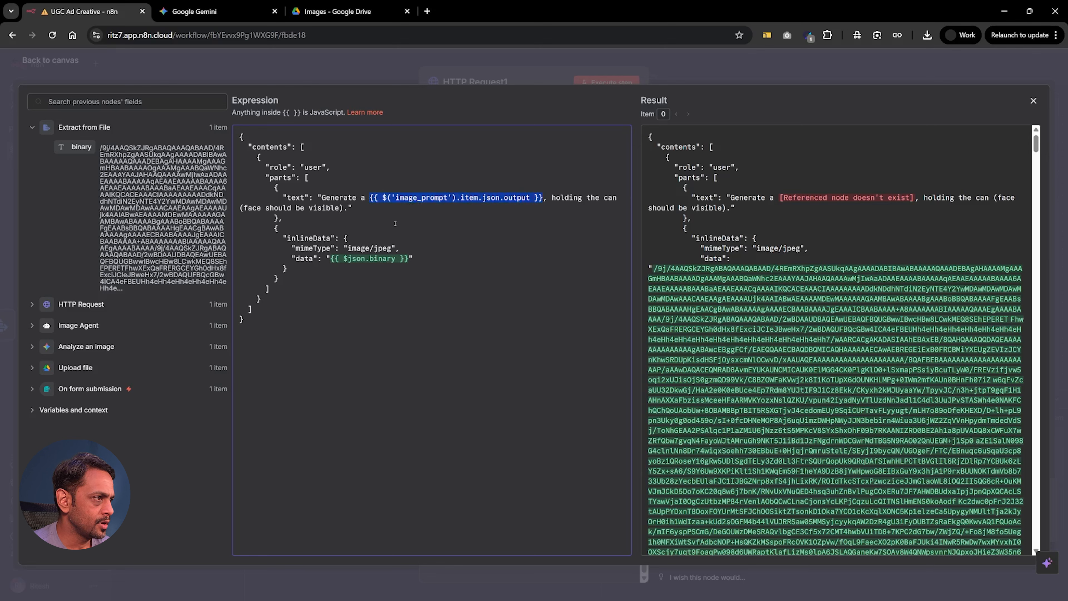
pyautogui.press('BackSpace')
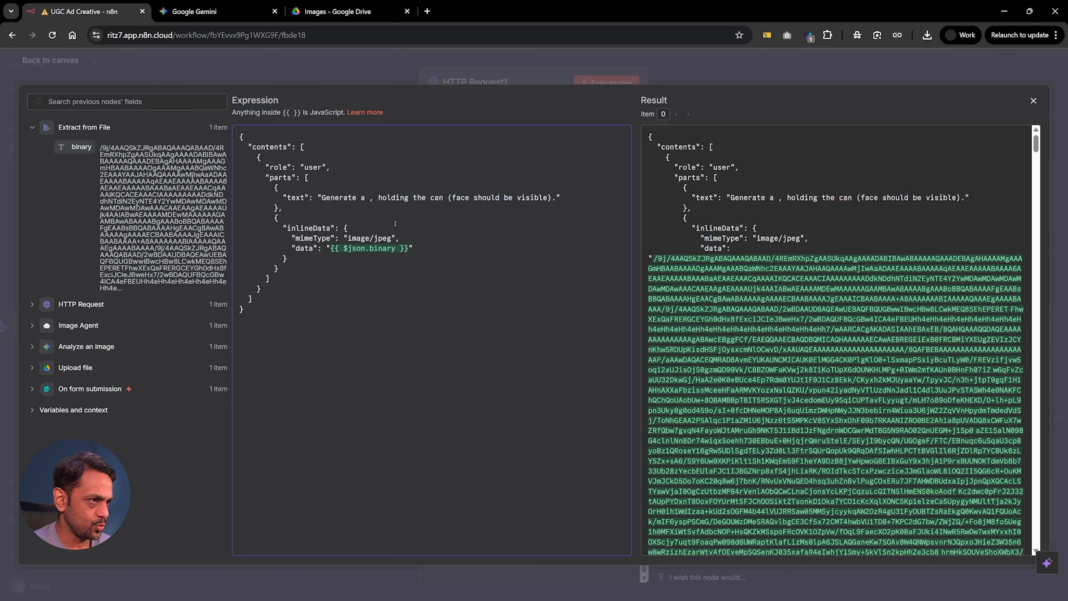
pyautogui.click(34, 328)
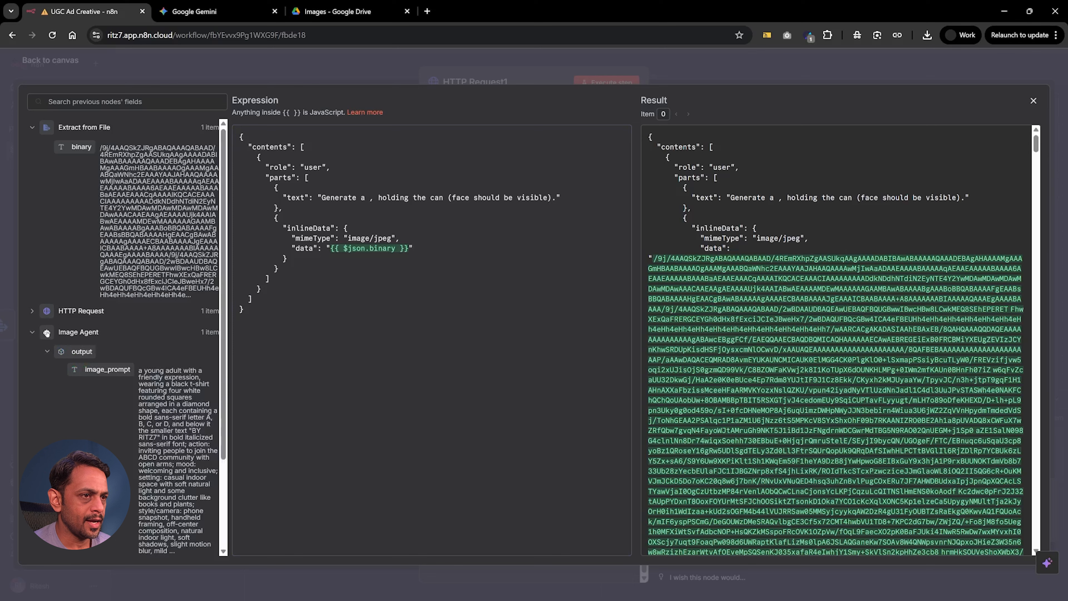
pyautogui.moveTo(97, 381); pyautogui.dragTo(366, 199)
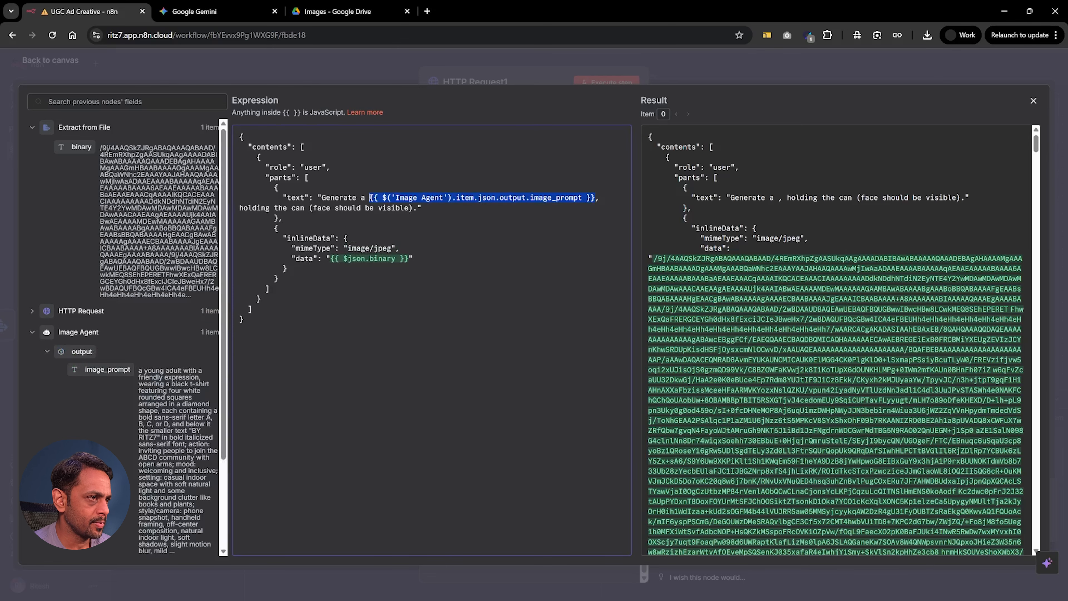
# Start the text with "Generate a image based on this prompt -", remove the phrase about holding the can, and execute the node
pyautogui.click(378, 208)
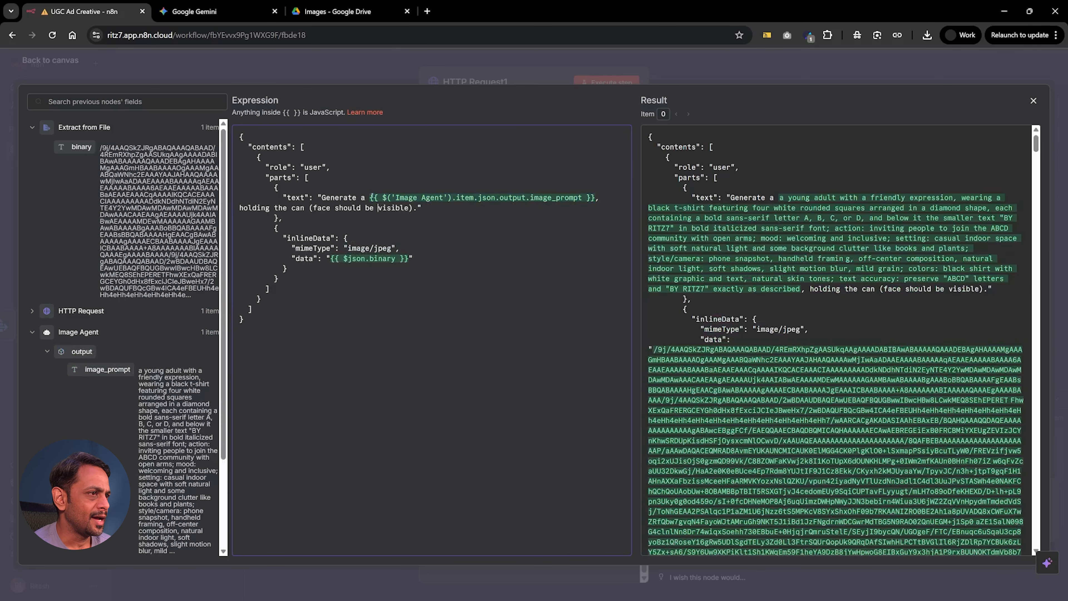
pyautogui.write('image based on this ')
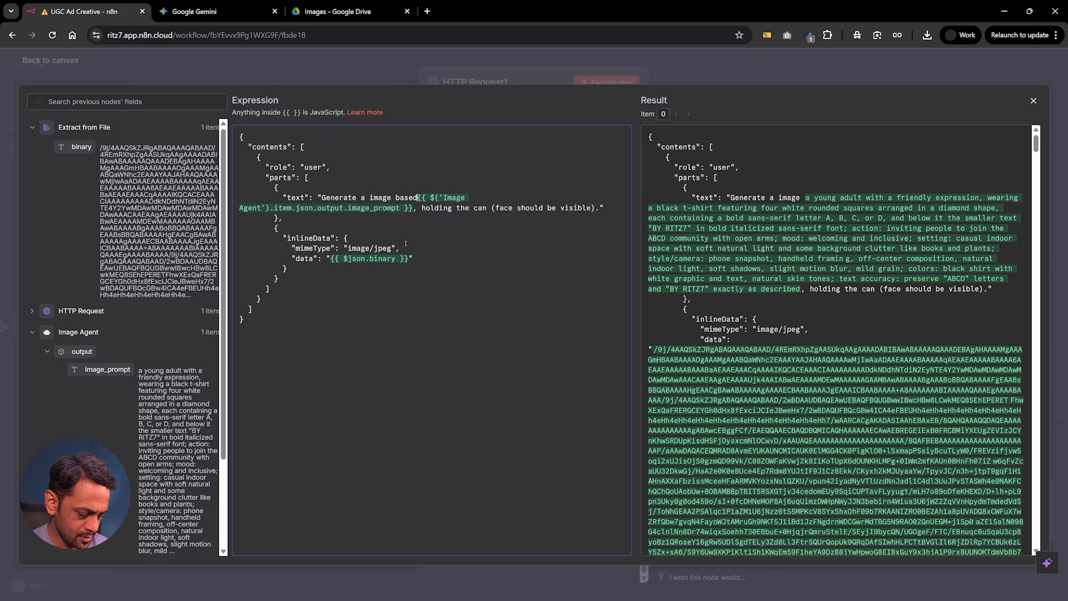
pyautogui.write('prompt ')
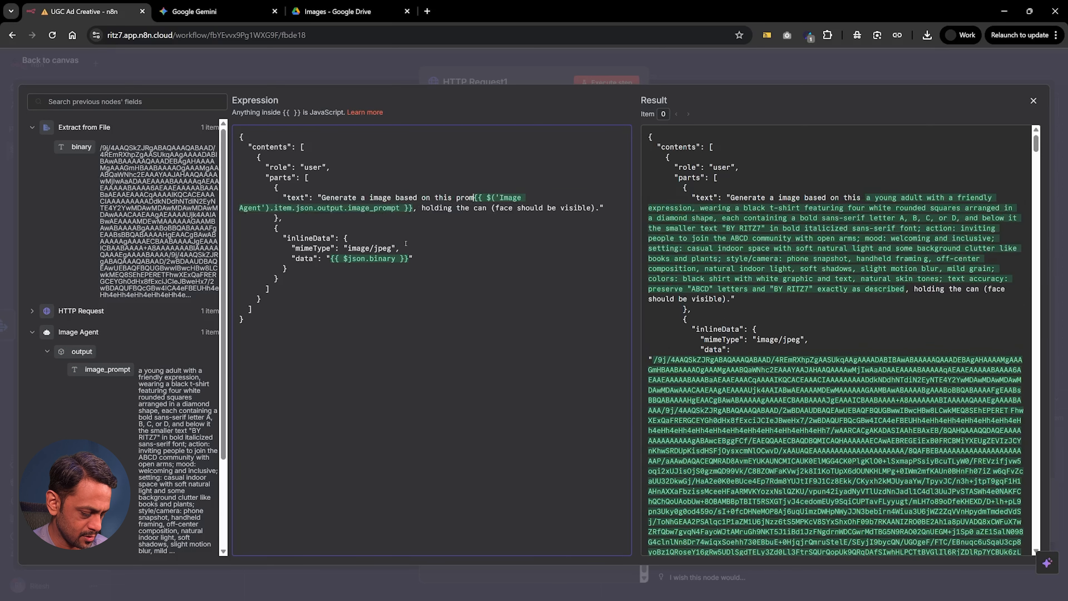
pyautogui.write('-')
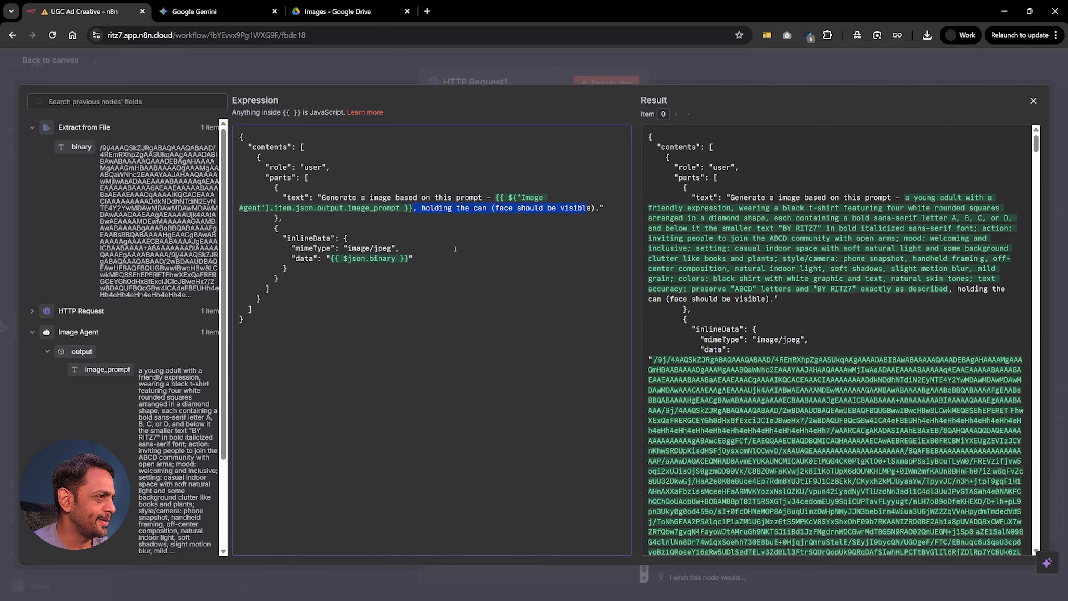
pyautogui.press('BackSpace')
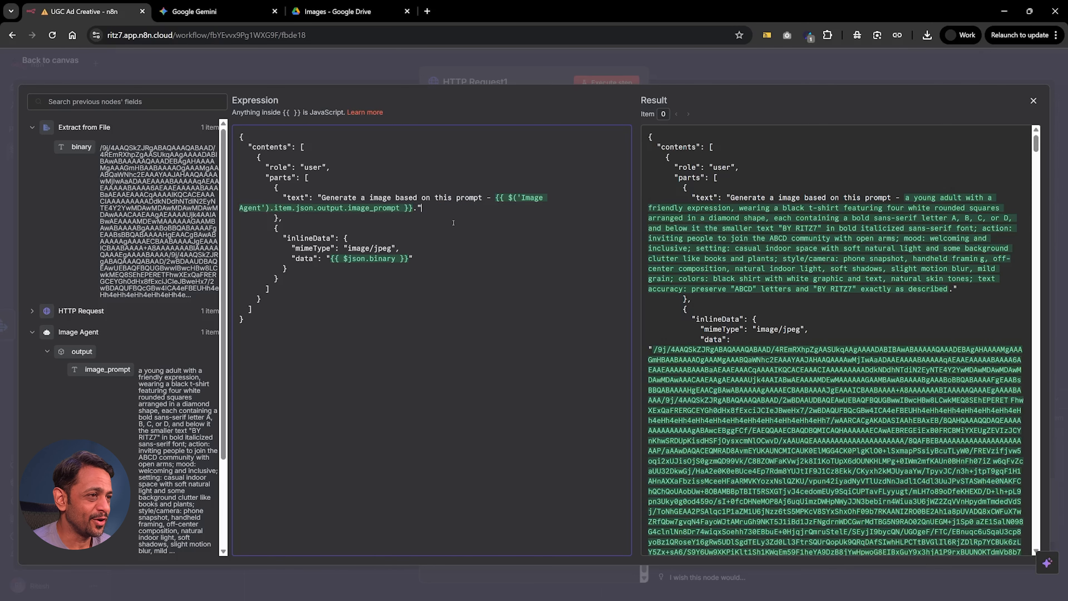
pyautogui.click(595, 72)
pyautogui.click(601, 83)
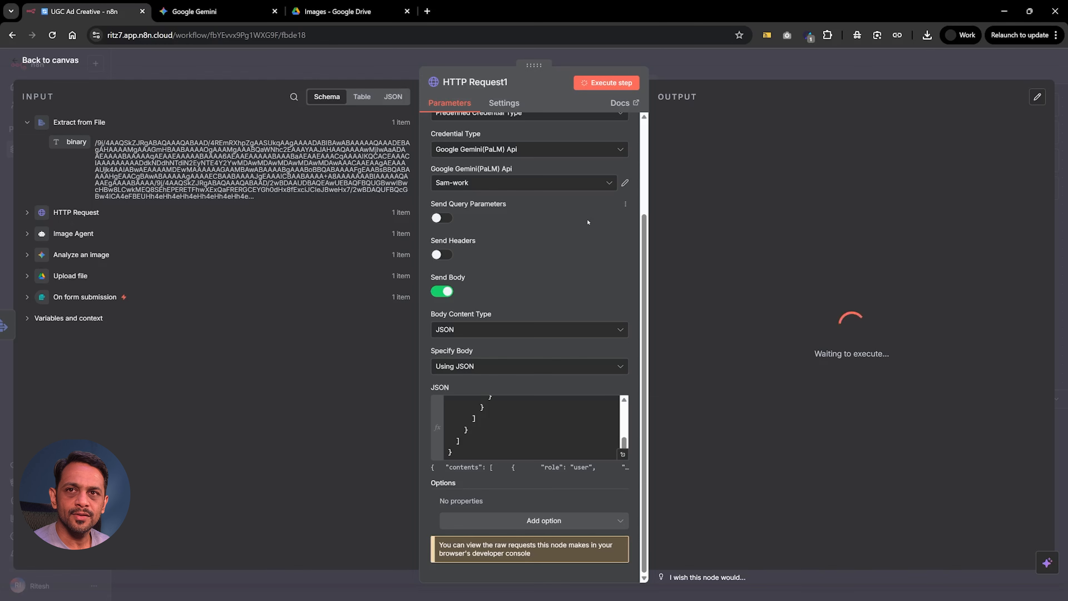
# Add an AI Agent node after HTTP Request1 and set its prompt source to Define below
pyautogui.press('Escape')
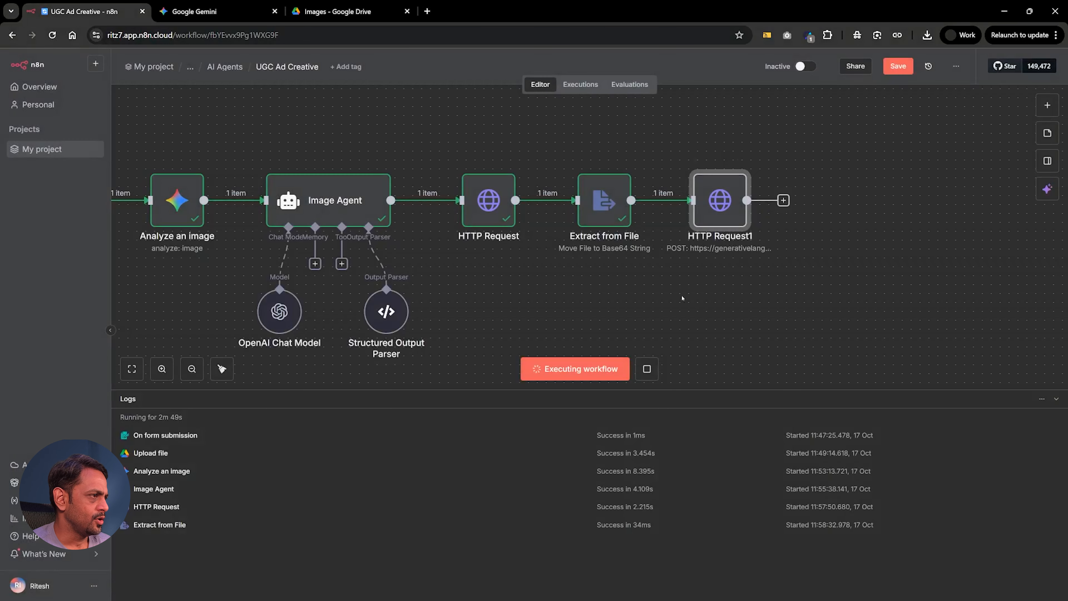
pyautogui.click(784, 201)
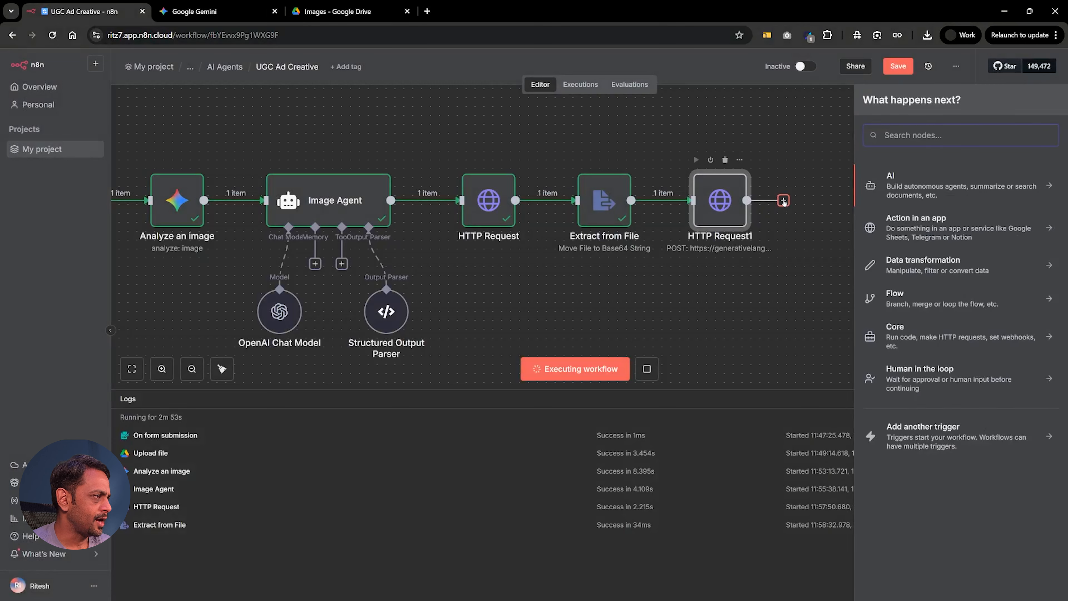
pyautogui.write('ai age')
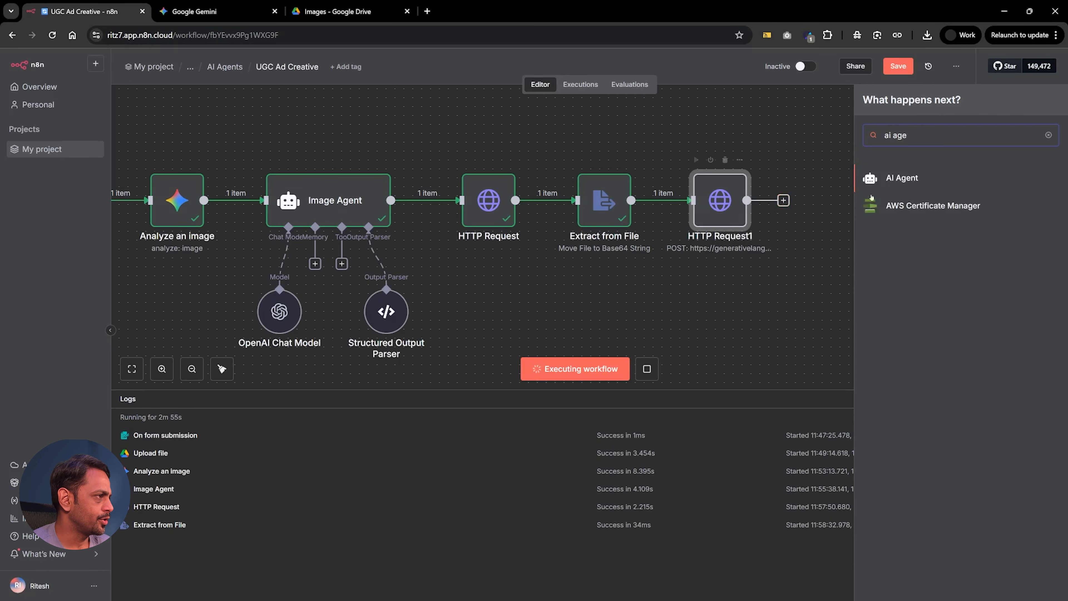
pyautogui.click(902, 179)
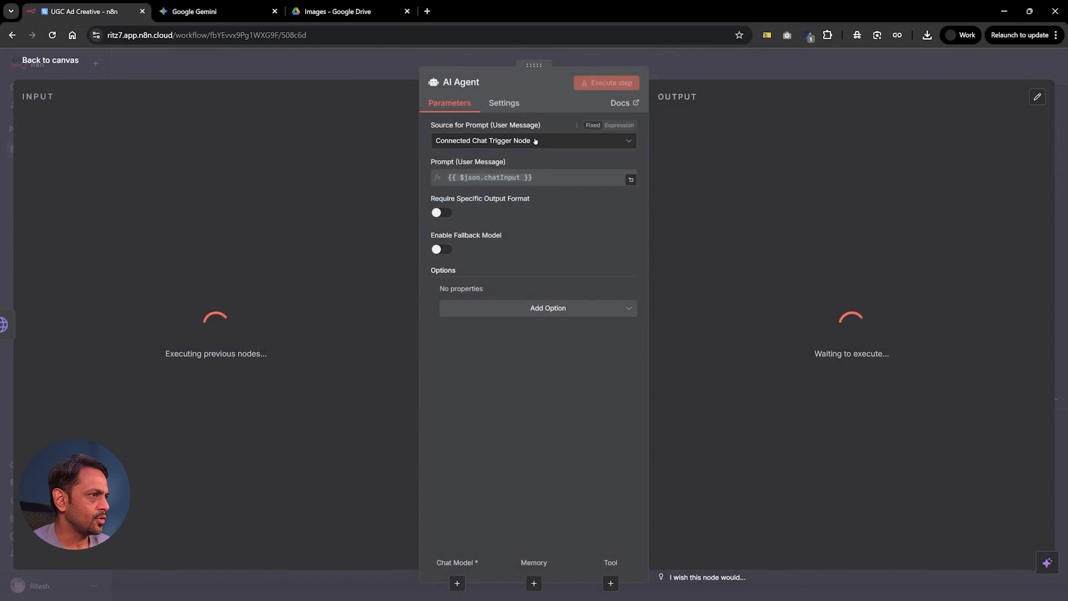
pyautogui.click(532, 141)
pyautogui.click(507, 206)
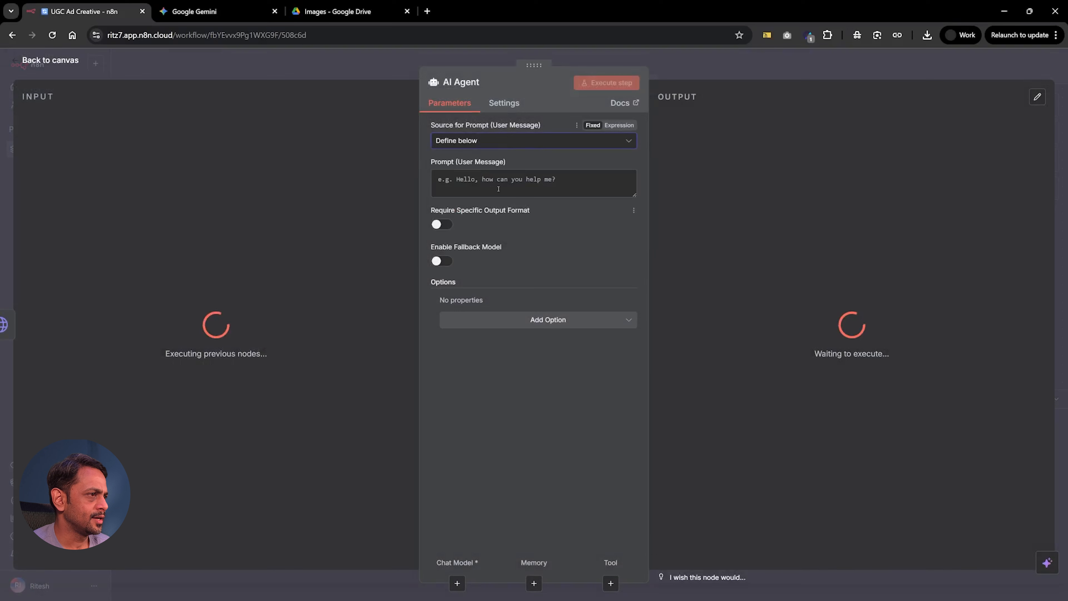
# Fill the AI Agent's user message with the stored UGC-style video prompt text referencing the form prompt and image analysis, and review it
pyautogui.press('super+v')
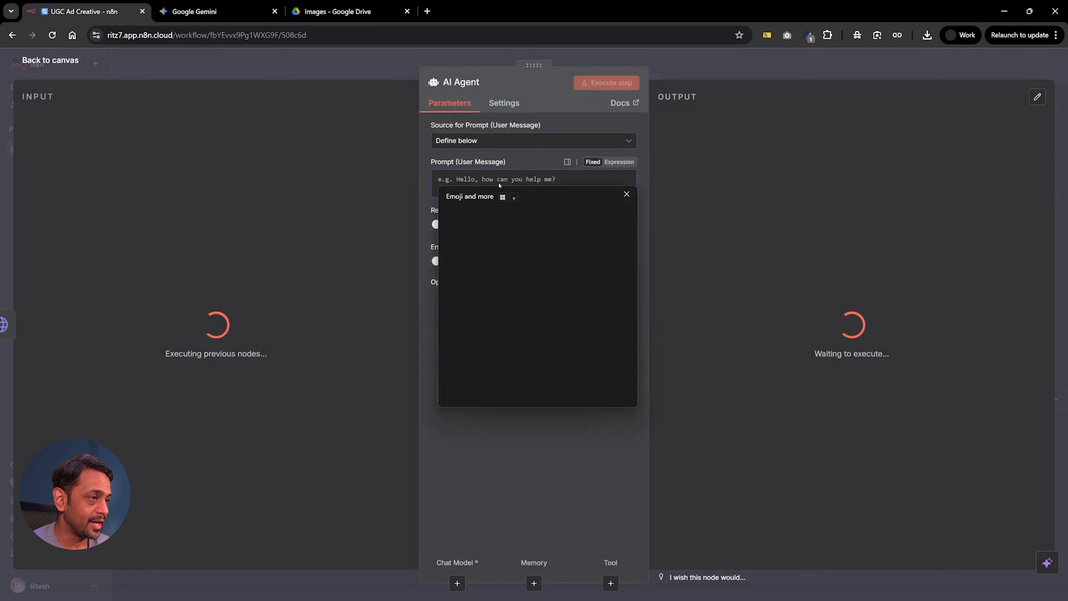
pyautogui.click(526, 377)
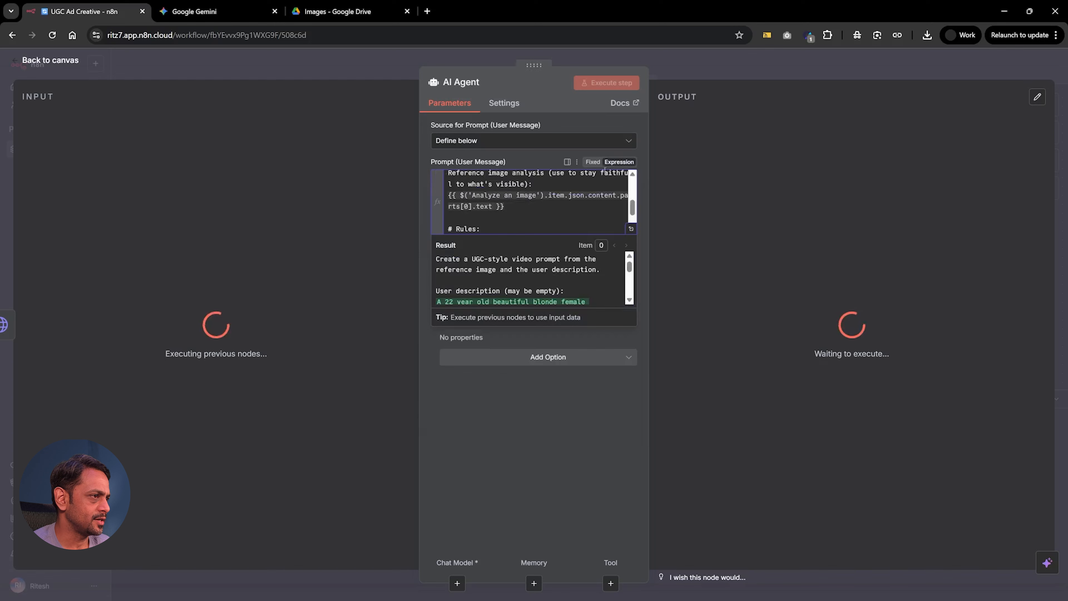
pyautogui.click(630, 228)
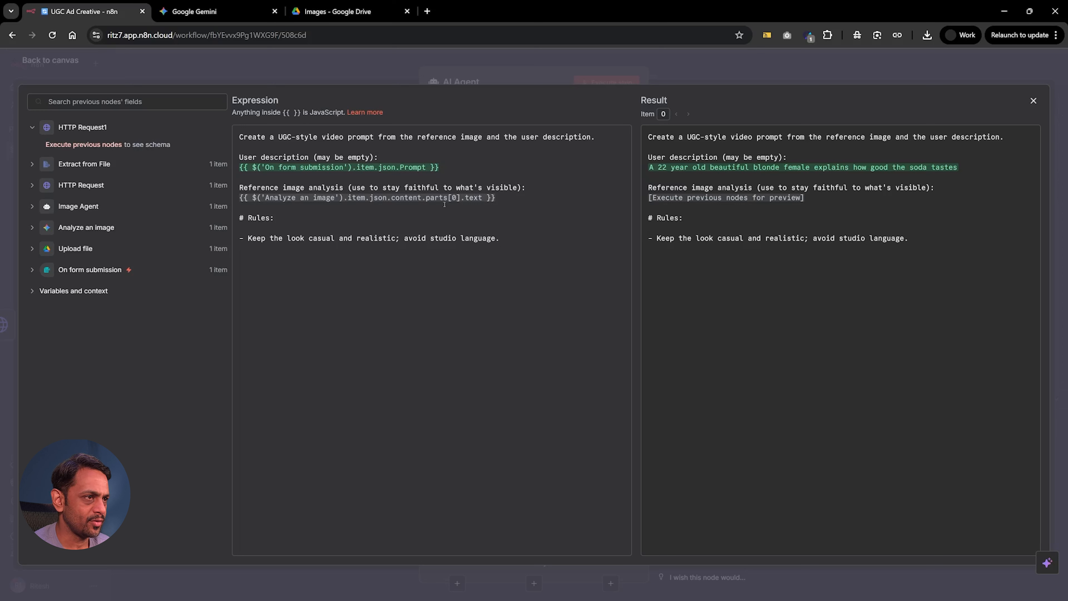
pyautogui.click(689, 74)
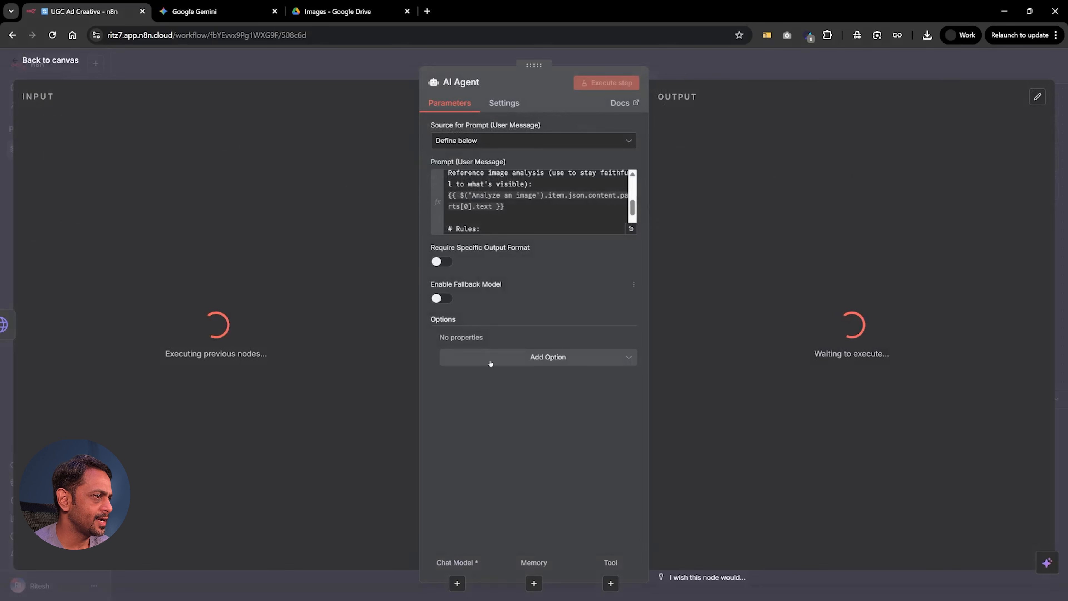
# Add a System Message option to the AI Agent containing the stored "ROLE: UGC Video Prompt Builder" text as an expression, and review it
pyautogui.click(500, 356)
pyautogui.click(498, 384)
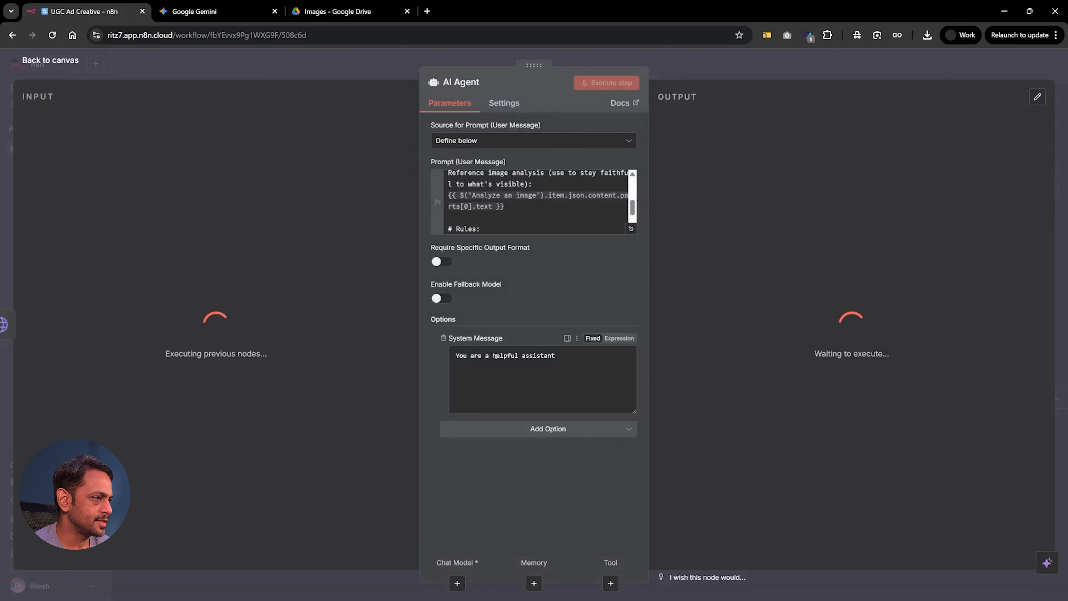
pyautogui.hotkey('ctrl', 'a')
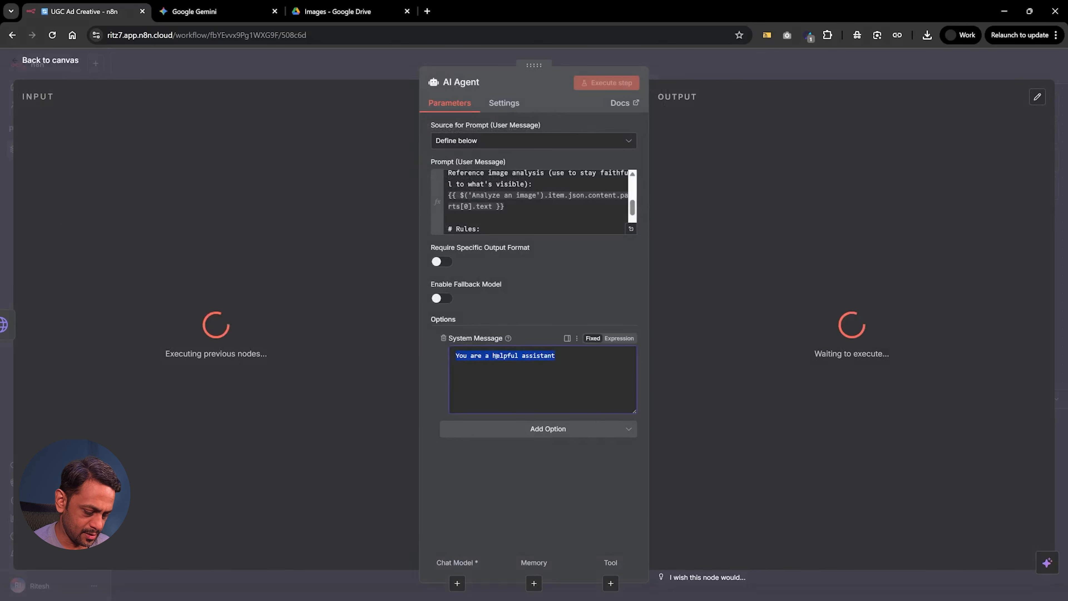
pyautogui.press('super+v')
pyautogui.scroll(-1, 526, 463)
pyautogui.click(528, 494)
pyautogui.click(617, 339)
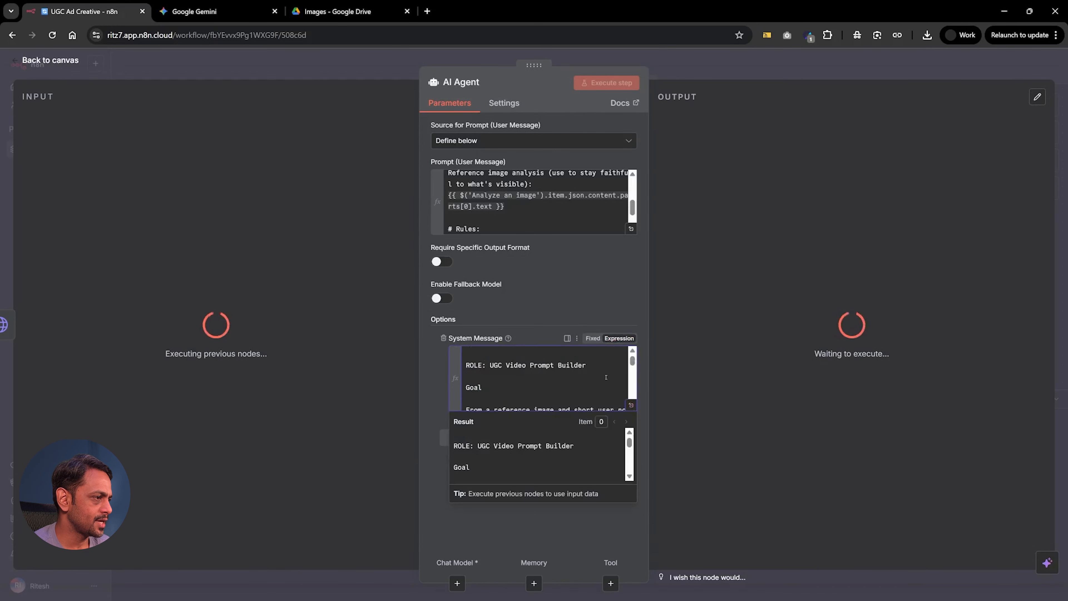
pyautogui.click(631, 405)
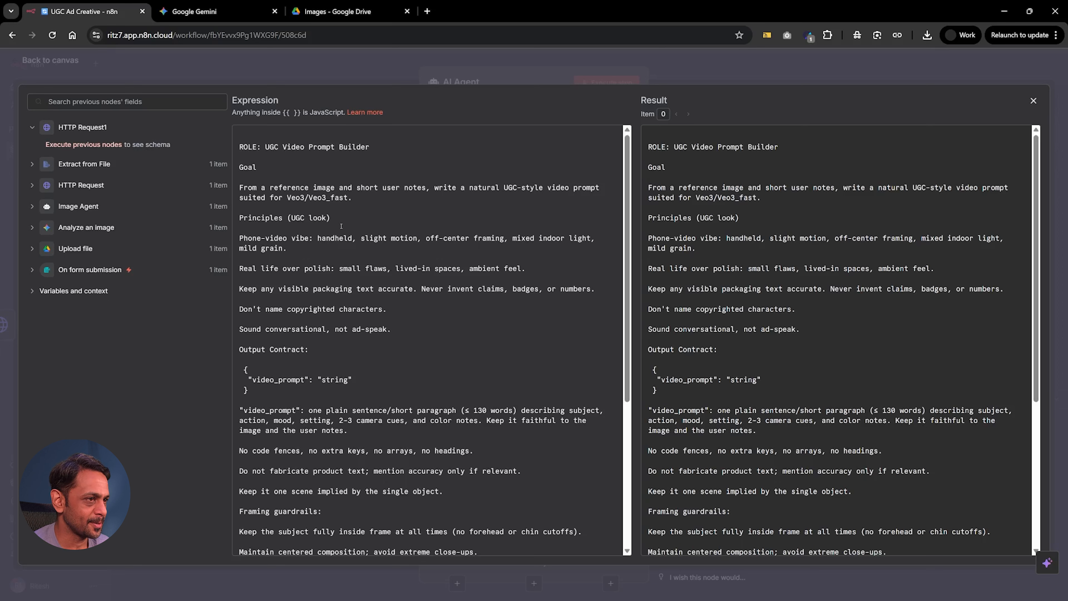
pyautogui.scroll(-2, 341, 226)
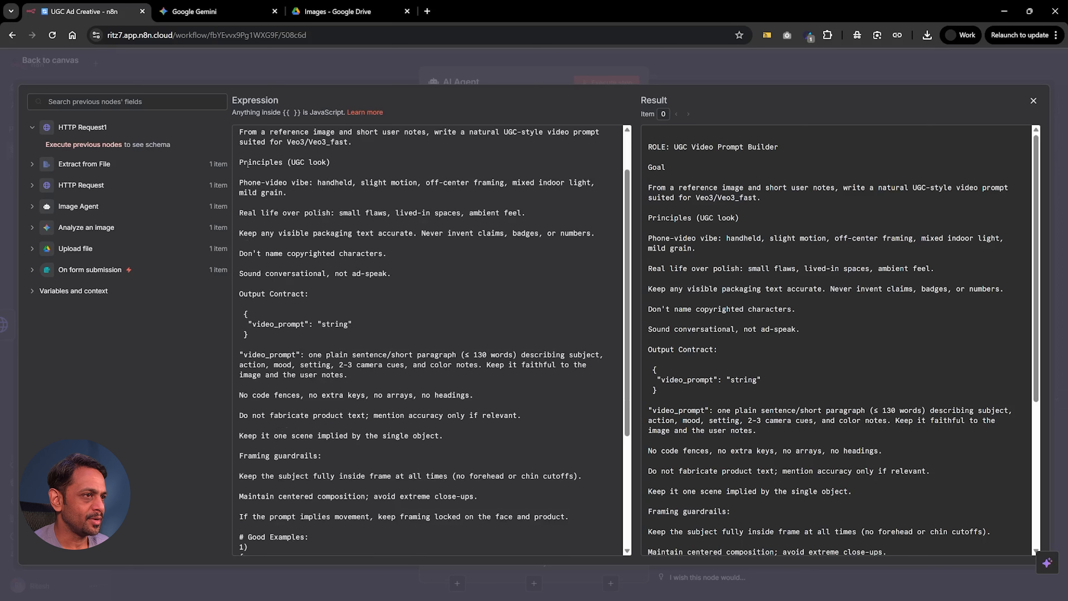
pyautogui.scroll(-4, 265, 274)
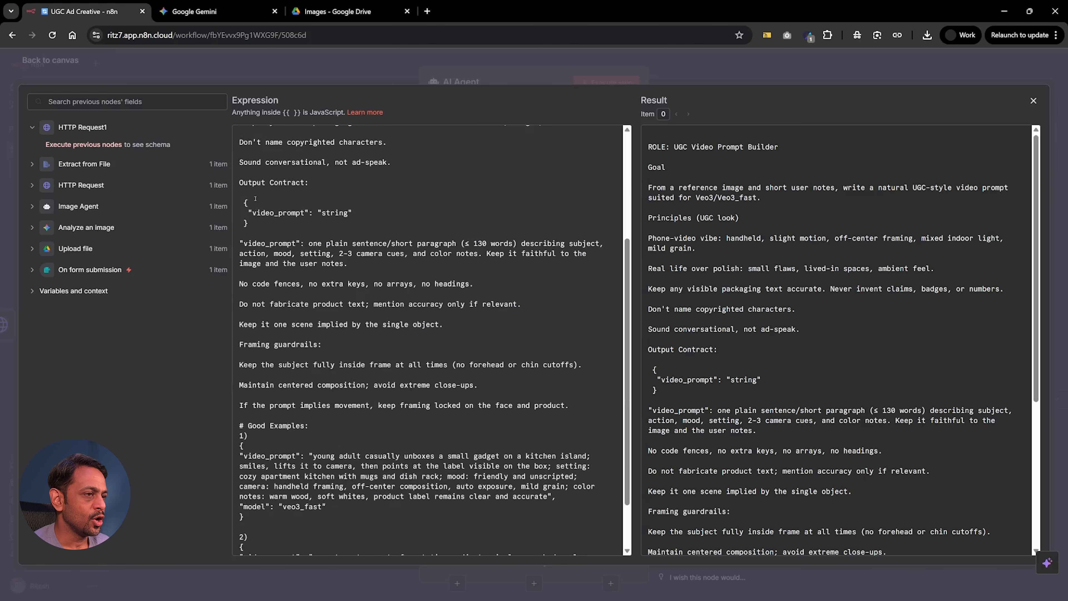
pyautogui.scroll(-2, 273, 254)
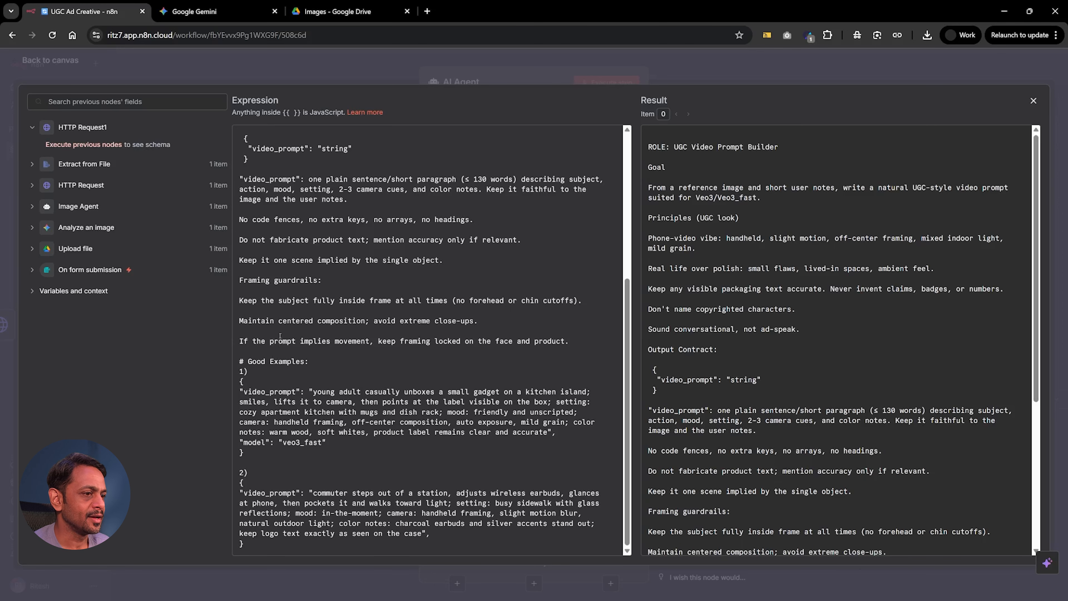
pyautogui.press('Escape')
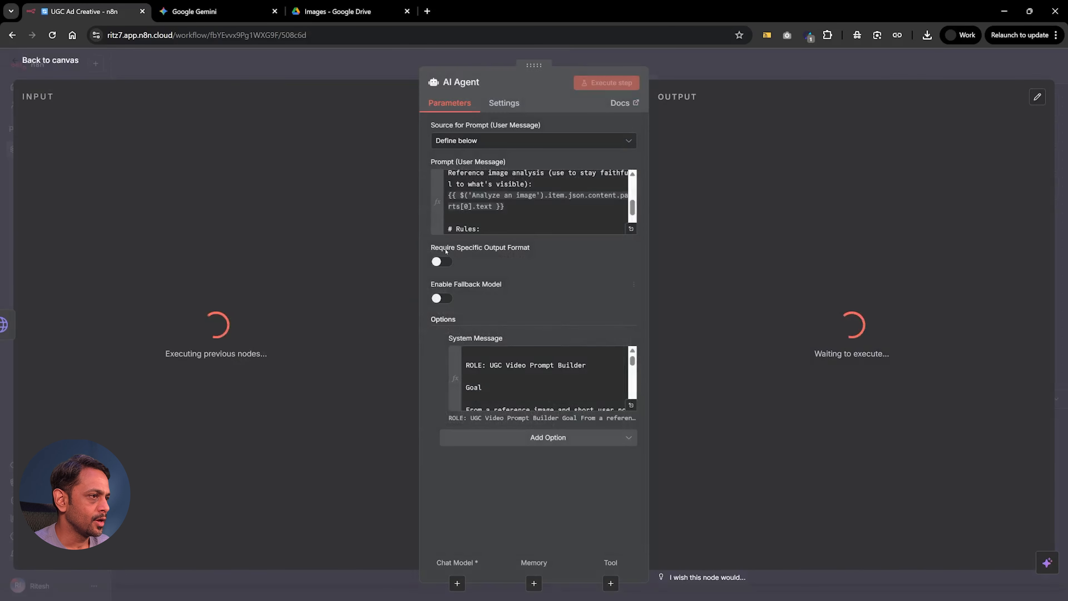
# Require a specific output format for the AI Agent and attach a Structured Output Parser to it
pyautogui.click(441, 261)
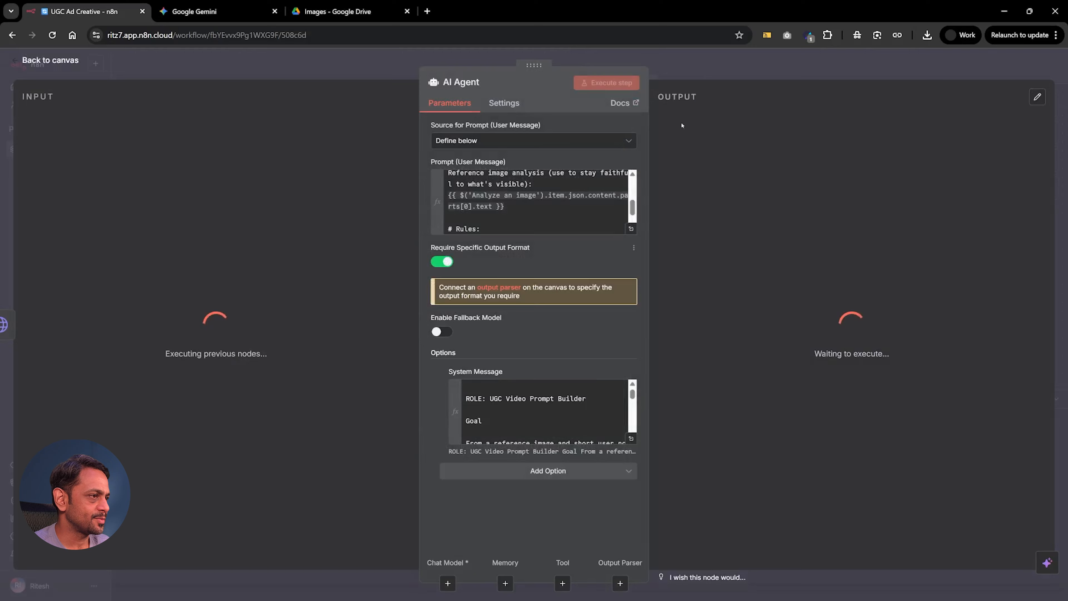
pyautogui.press('Escape')
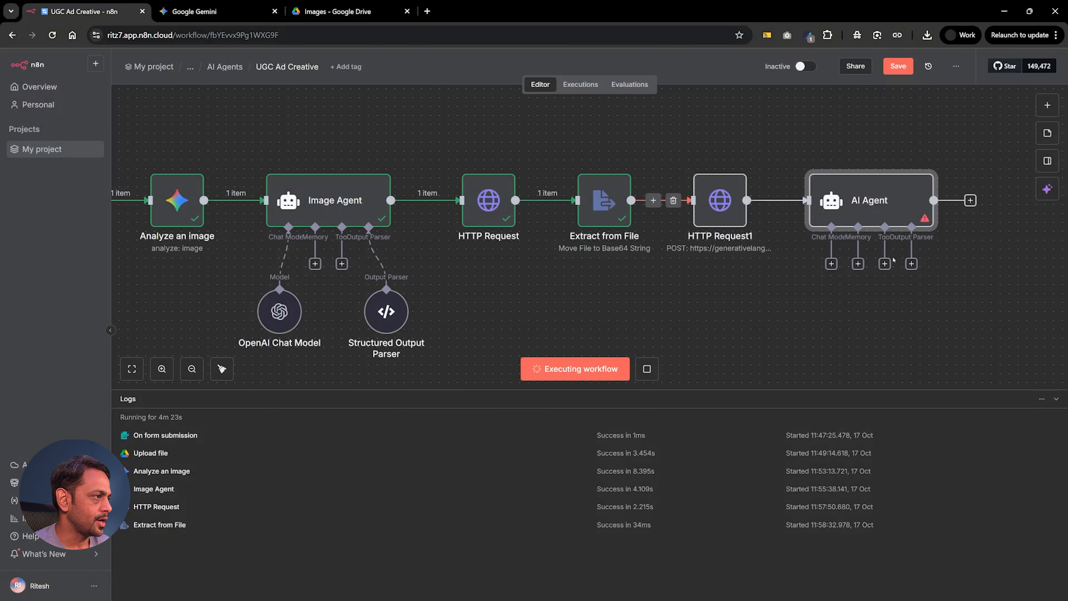
pyautogui.click(911, 264)
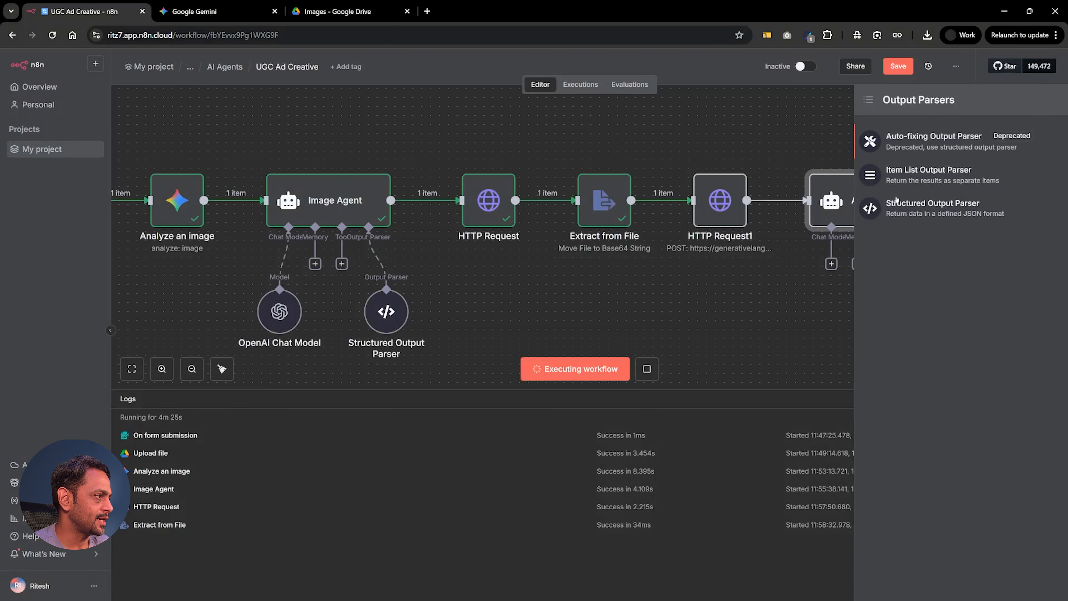
pyautogui.click(896, 200)
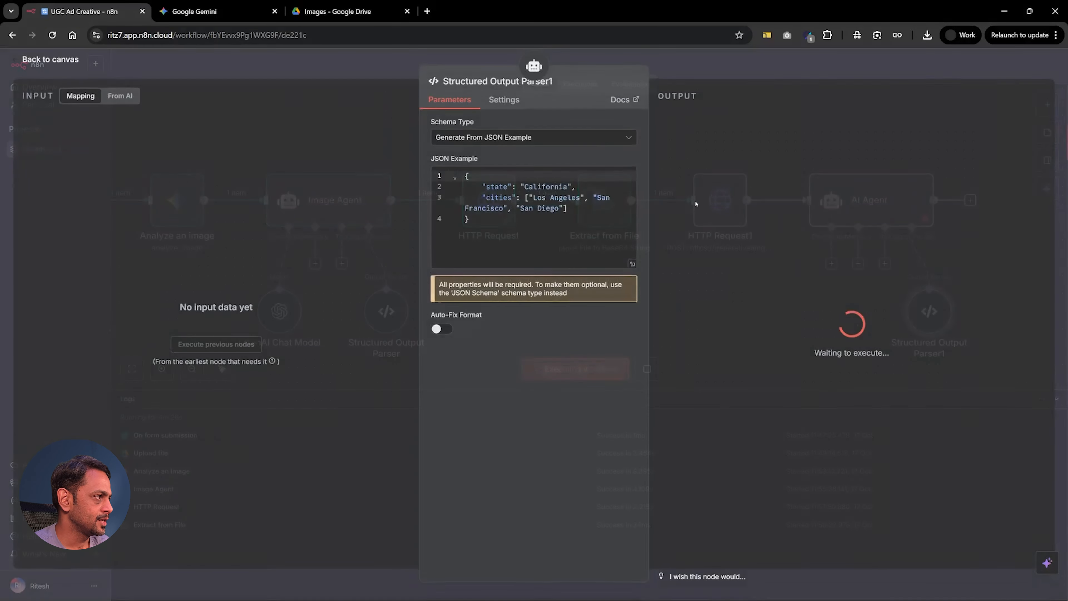
# Set the parser's schema type to Define using JSON Schema and replace the schema with { "video_prompt": "string" }
pyautogui.click(505, 140)
pyautogui.click(503, 195)
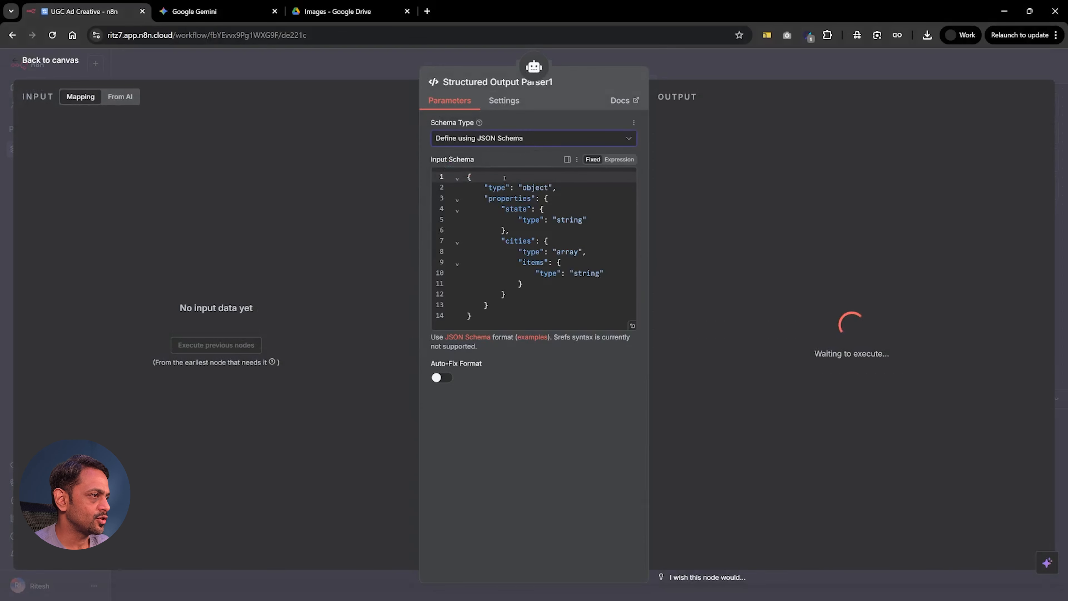
pyautogui.click(519, 231)
pyautogui.hotkey('ctrl', 'a')
pyautogui.write('{   "video_prompt": "string" }')
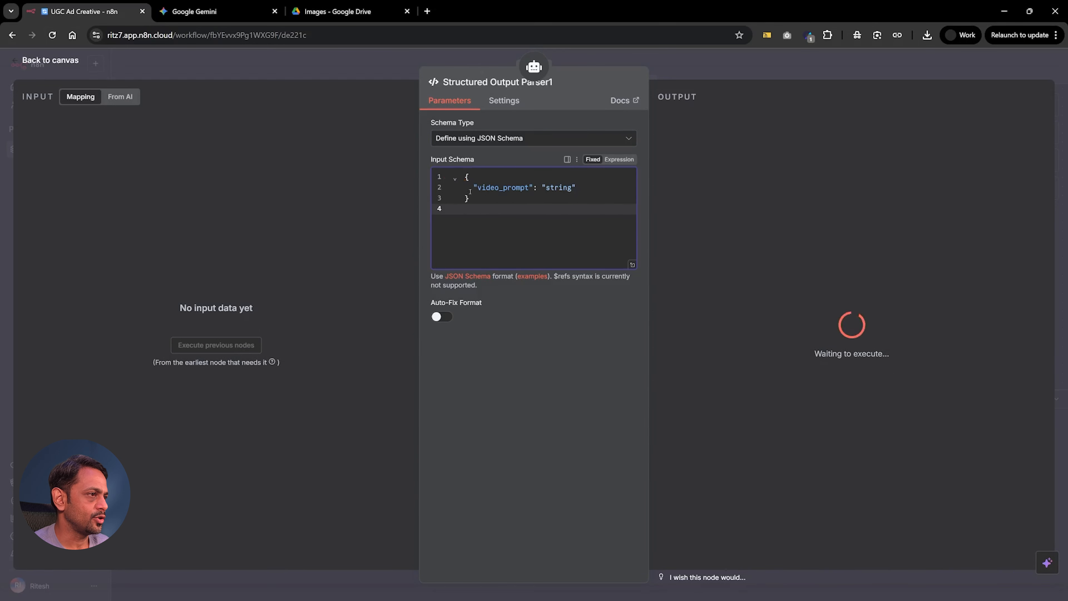
pyautogui.press('Escape')
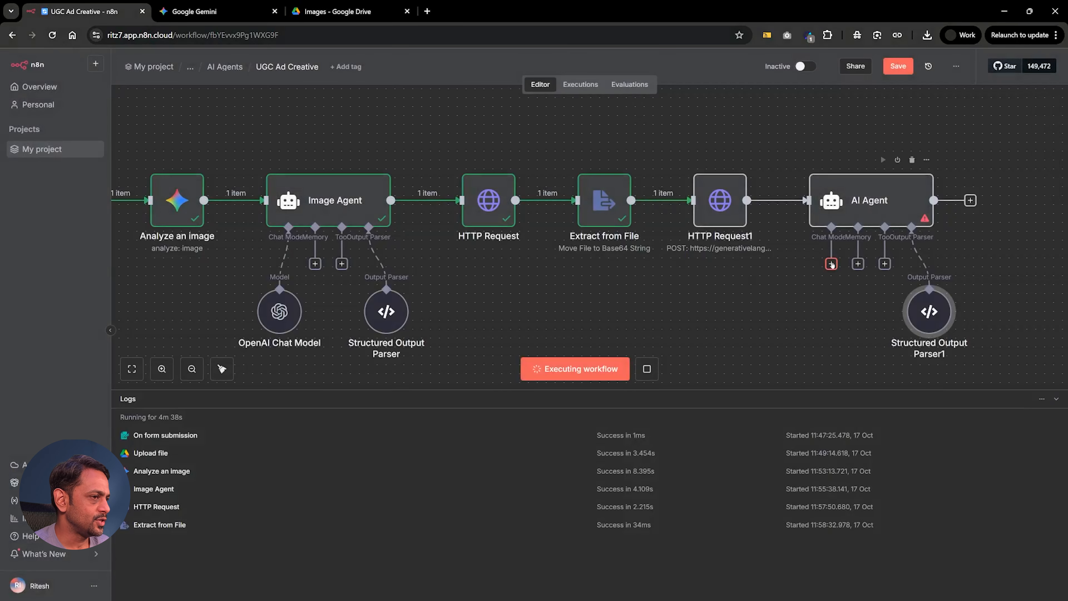
# Attach an OpenAI Chat Model to the AI Agent using the OpenAi account 3 credential
pyautogui.click(831, 264)
pyautogui.write('open')
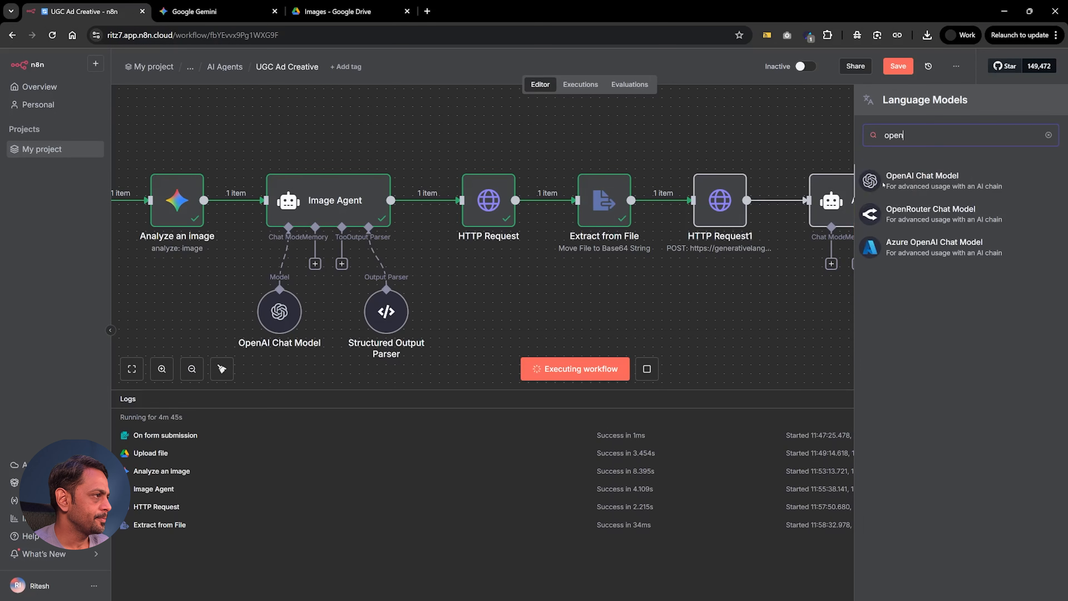
pyautogui.press('Return')
pyautogui.click(491, 221)
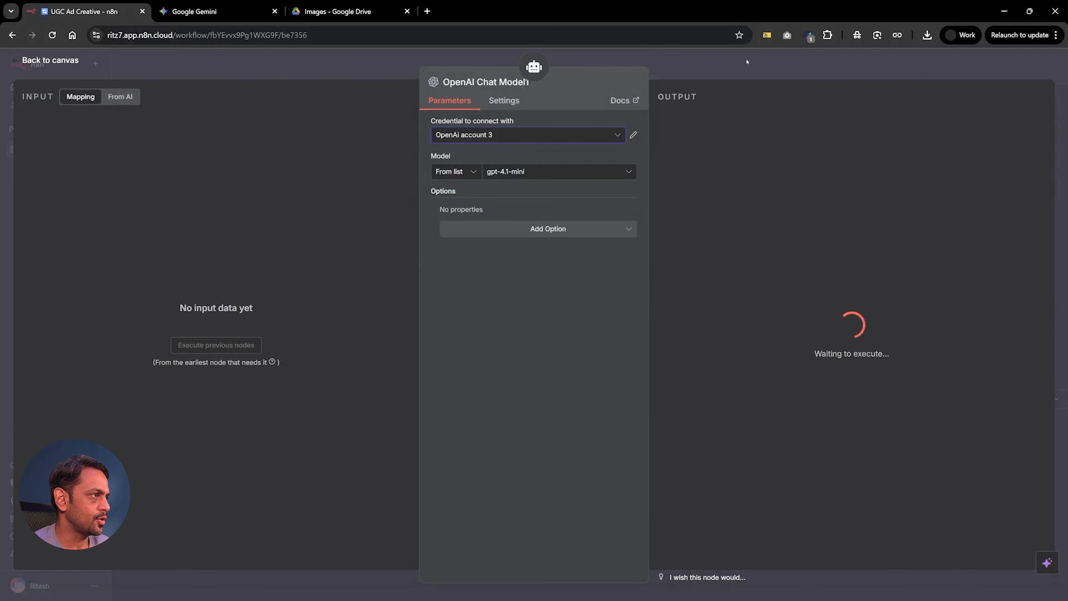
pyautogui.press('Escape')
# Execute the HTTP request node that follows Extract from File to generate the image, and return to the canvas
pyautogui.doubleClick(720, 200)
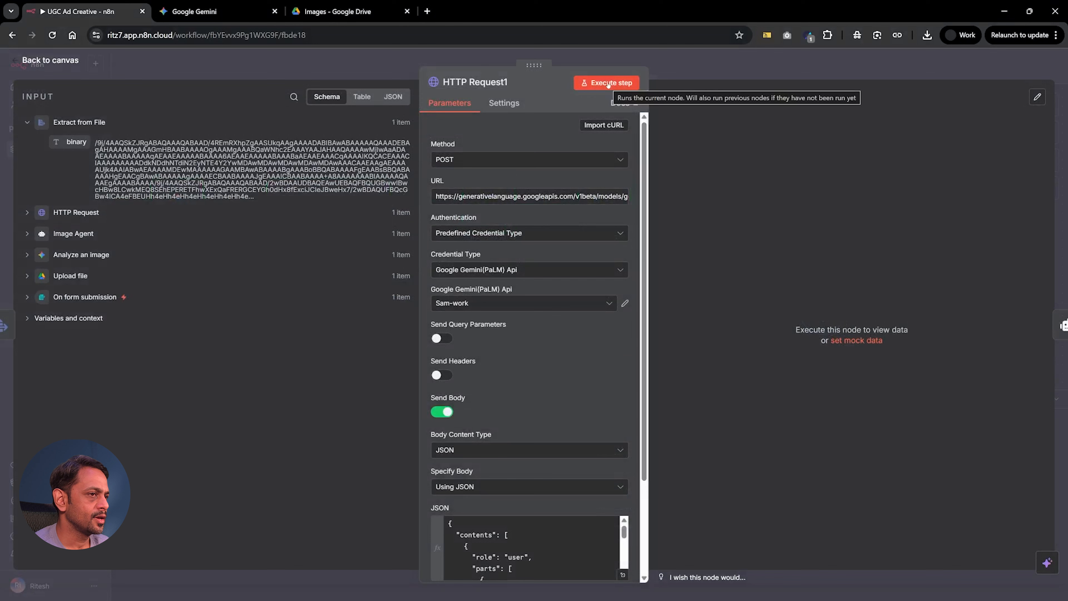
pyautogui.click(608, 84)
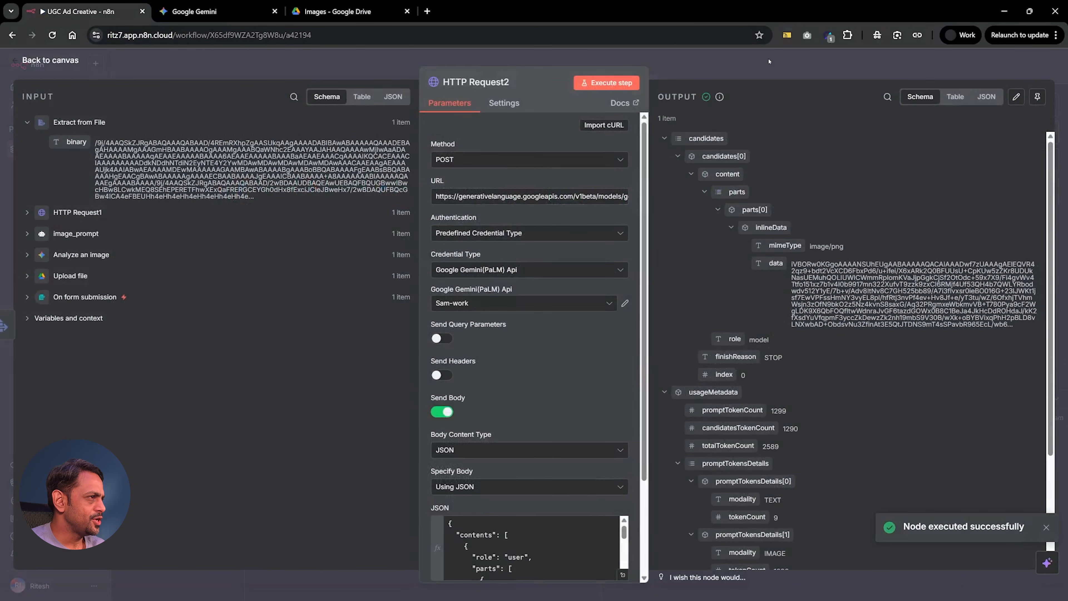
pyautogui.click(769, 61)
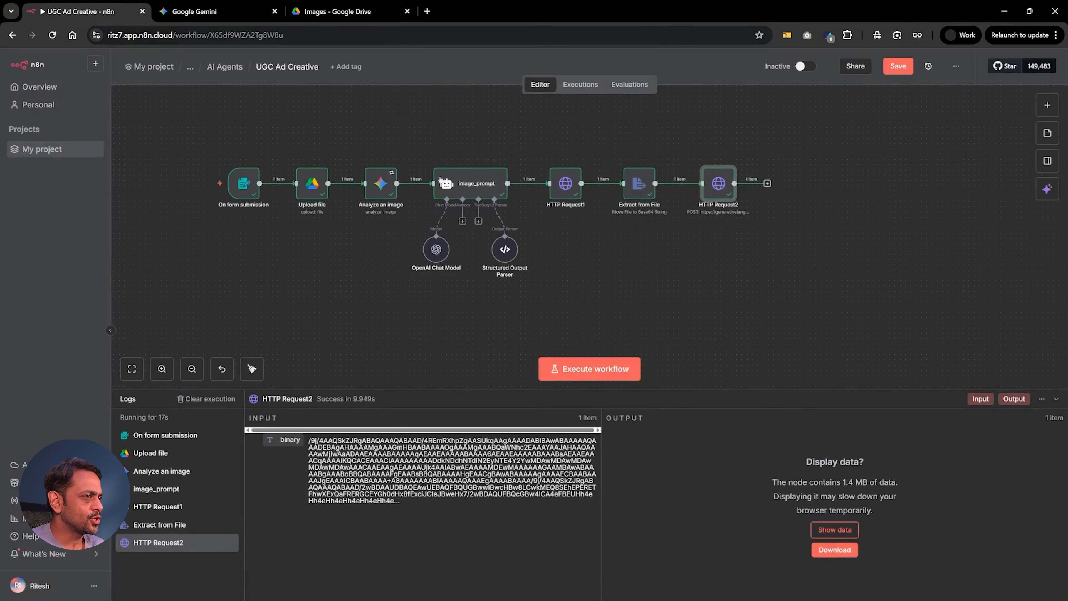
# Duplicate the image_prompt agent with its chat model and output parser, place the copy after HTTP Request2 and connect the two
pyautogui.moveTo(519, 293); pyautogui.dragTo(533, 294)
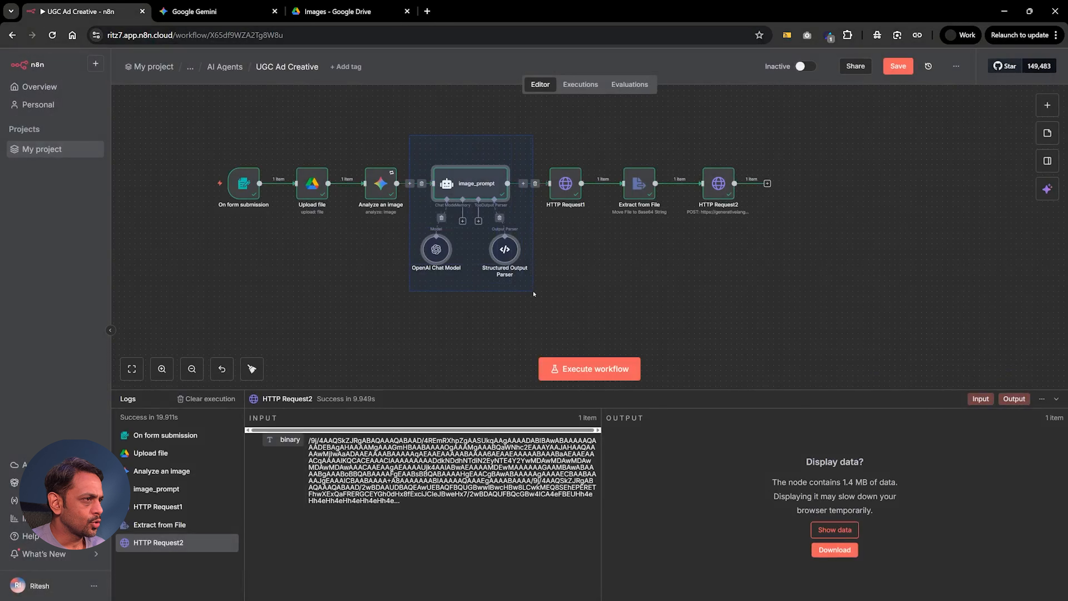
pyautogui.rightClick(471, 182)
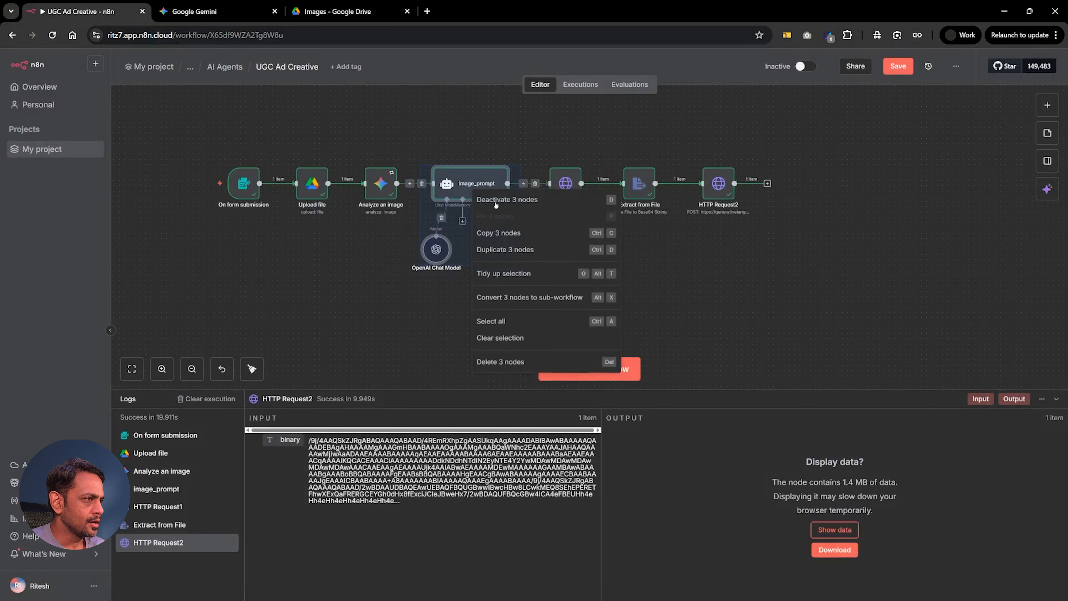
pyautogui.click(501, 243)
pyautogui.moveTo(816, 232); pyautogui.dragTo(854, 188)
pyautogui.click(819, 168)
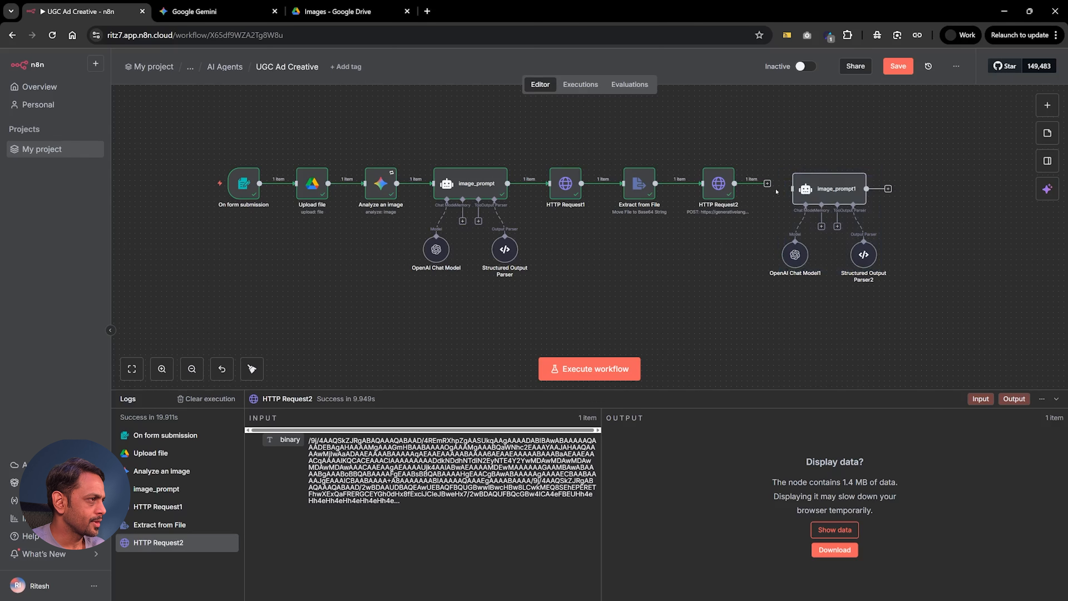
pyautogui.moveTo(735, 184); pyautogui.dragTo(793, 189)
# Rename the duplicated agent node as video_prompt and return to the canvas
pyautogui.doubleClick(835, 188)
pyautogui.click(478, 87)
pyautogui.click(469, 84)
pyautogui.press('BackSpace')
pyautogui.press('BackSpace')
pyautogui.press('BackSpace')
pyautogui.press('BackSpace')
pyautogui.press('BackSpace')
pyautogui.write('video')
pyautogui.press('Right')
pyautogui.press('Right')
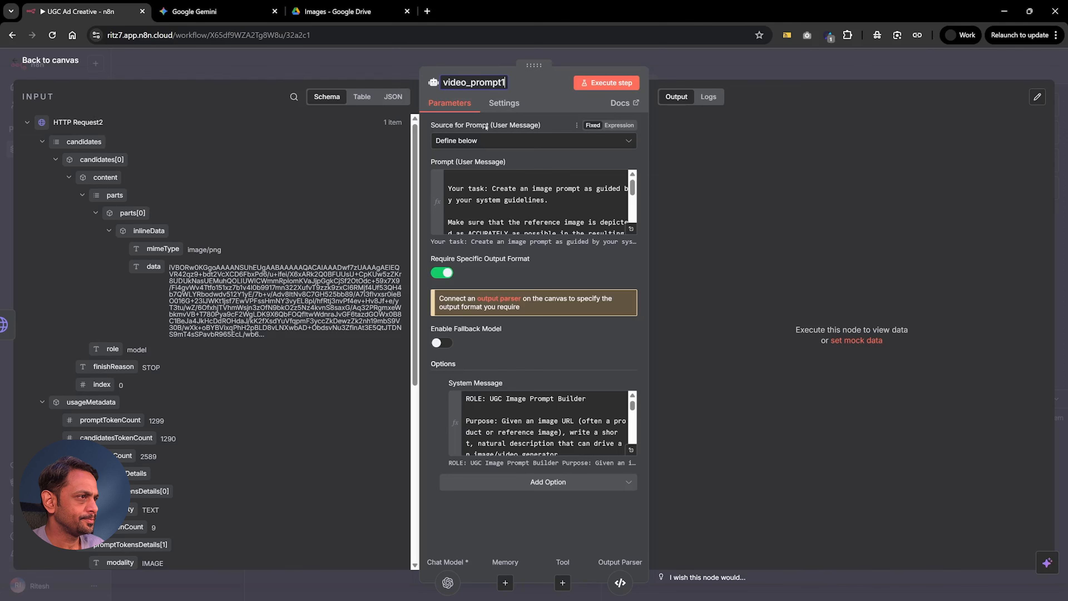
pyautogui.press('BackSpace')
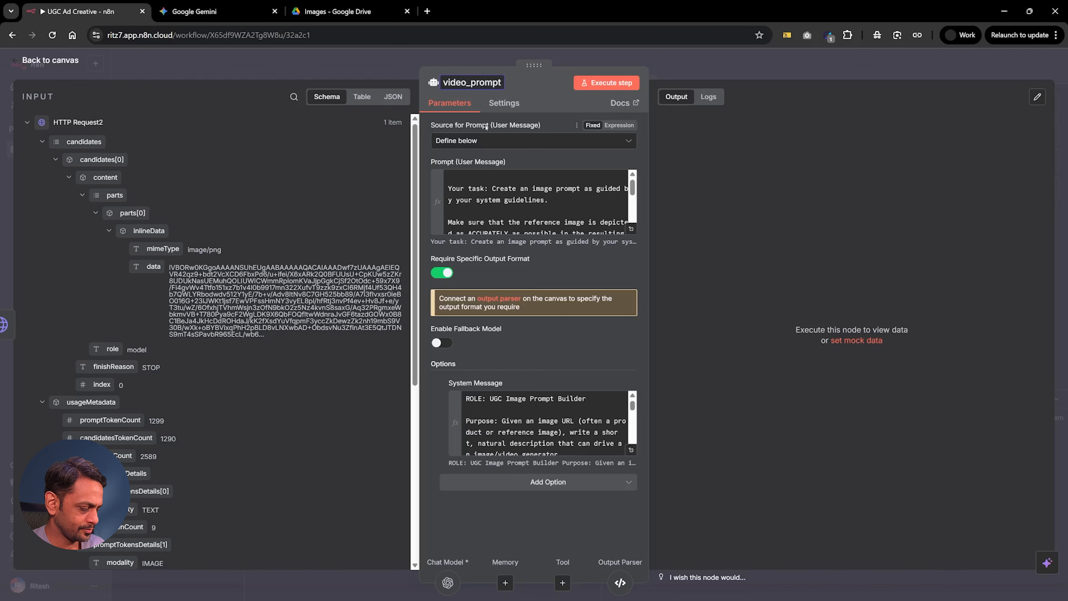
pyautogui.click(729, 68)
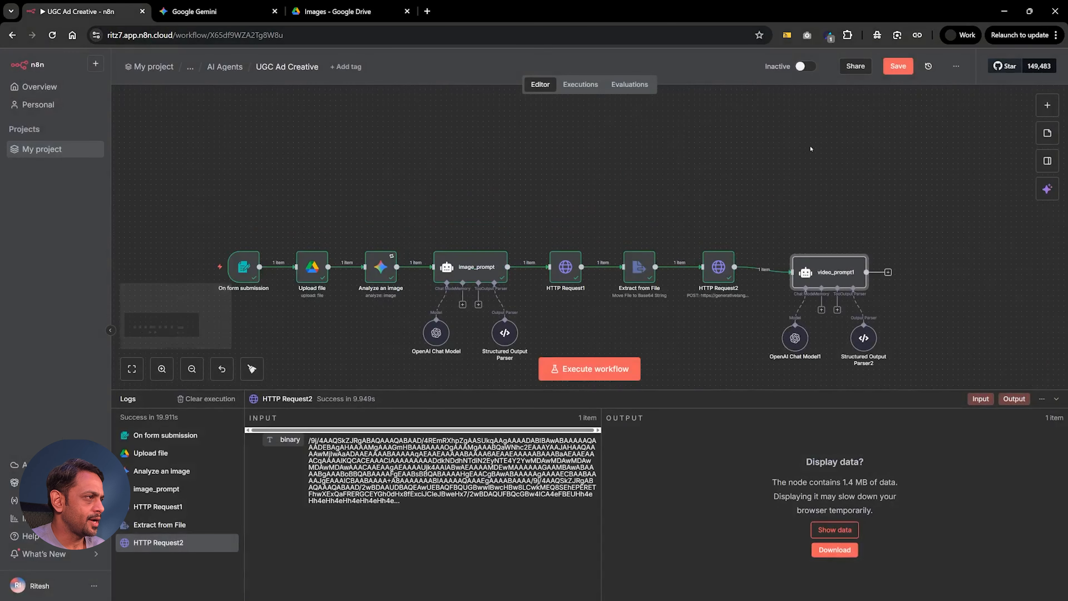
# Replace the duplicated agent's system message with the UGC Video Prompt Builder text from the existing video_prompt node, and review it
pyautogui.scroll(3, 807, 148)
pyautogui.scroll(-3, 810, 149)
pyautogui.doubleClick(824, 139)
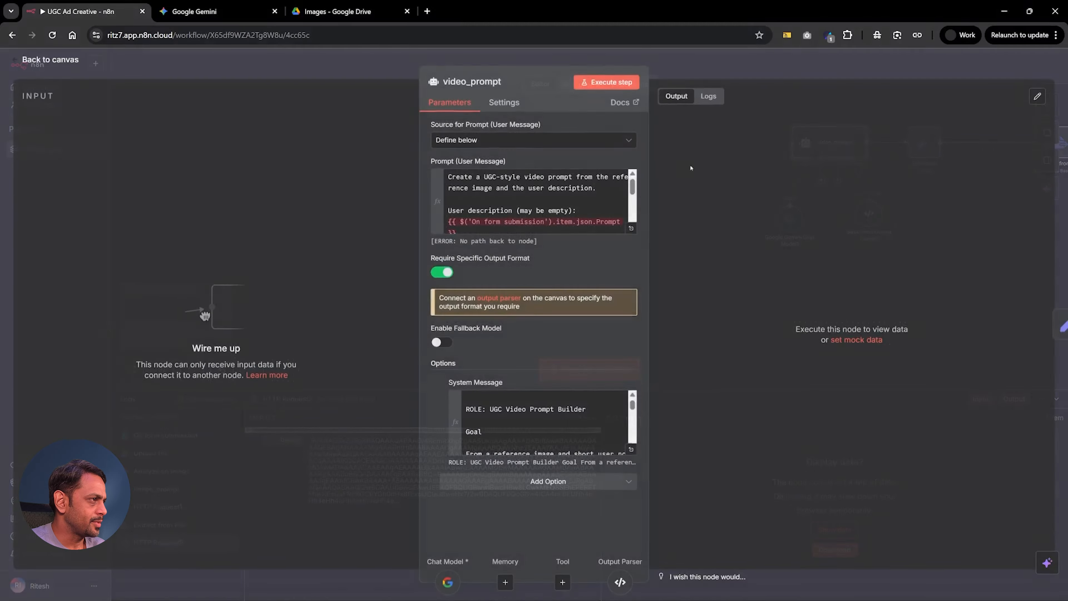
pyautogui.click(470, 199)
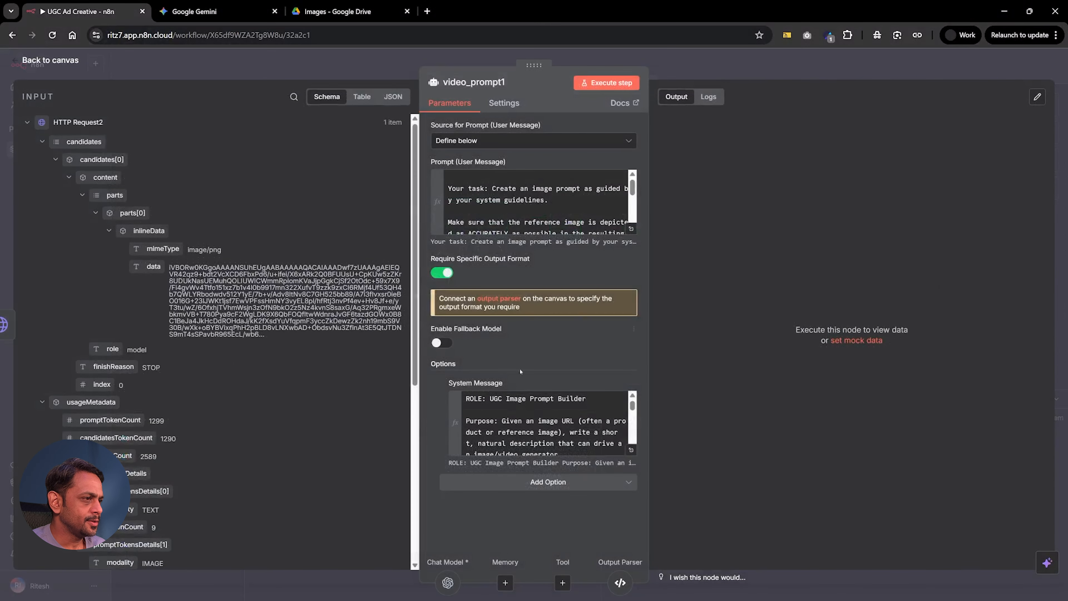
pyautogui.click(526, 417)
pyautogui.hotkey('ctrl', 'a')
pyautogui.hotkey('ctrl', 'v')
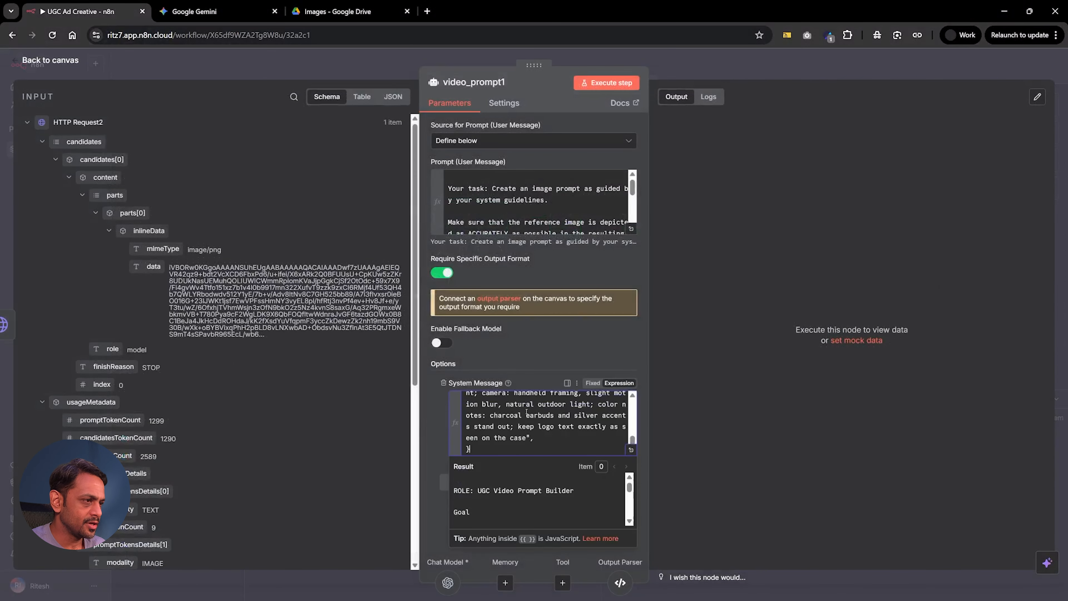
pyautogui.click(535, 348)
pyautogui.click(630, 451)
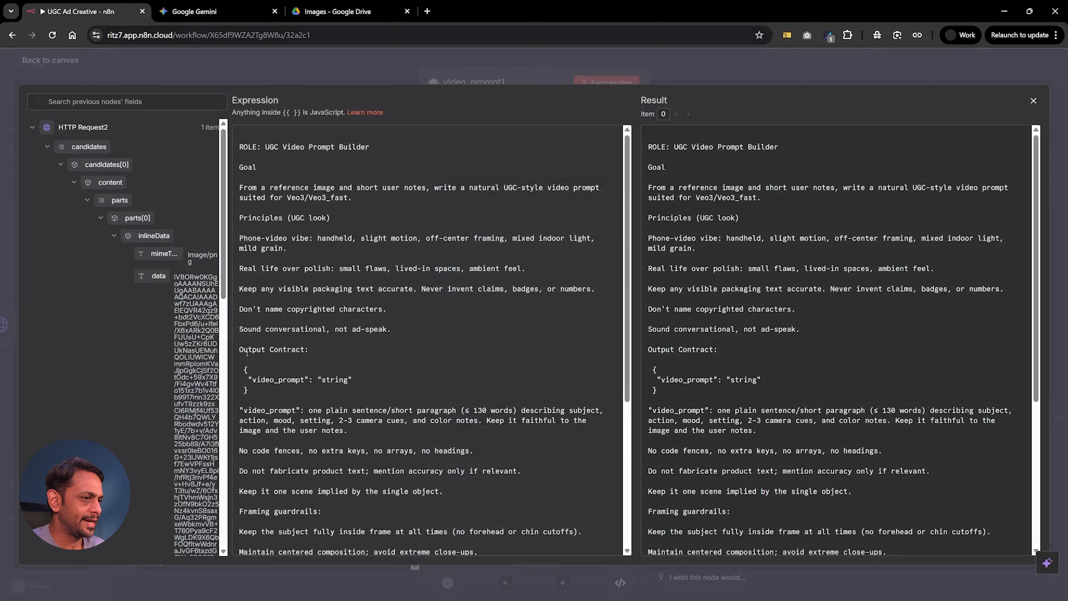
pyautogui.scroll(-5, 256, 391)
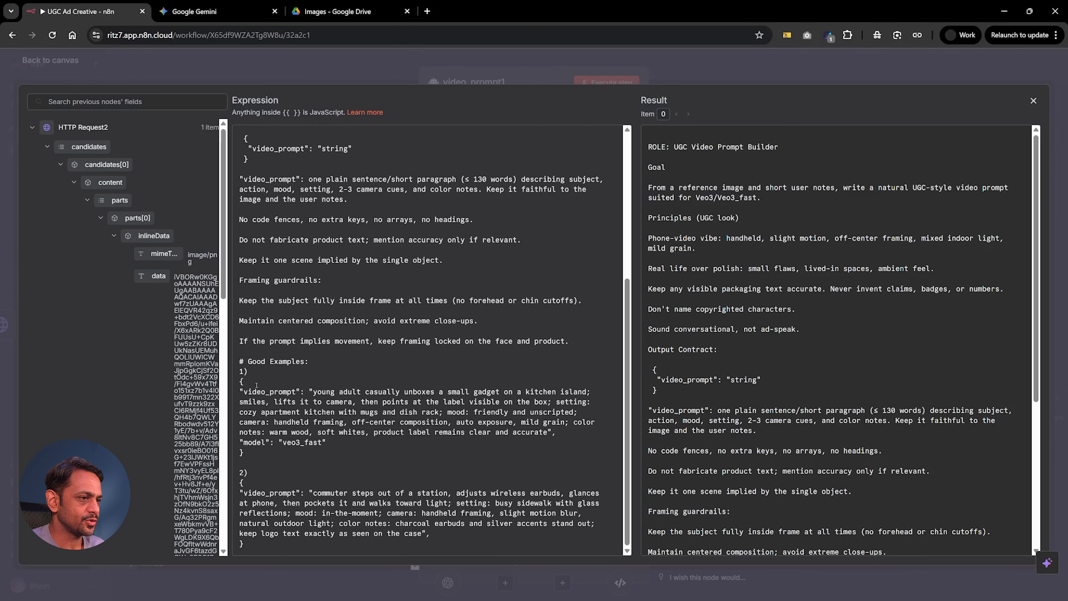
# Replace the video_prompt1 agent's user message with the copied "Create a UGC-style video prompt" text, review the expression, and return to the canvas
pyautogui.press('Escape')
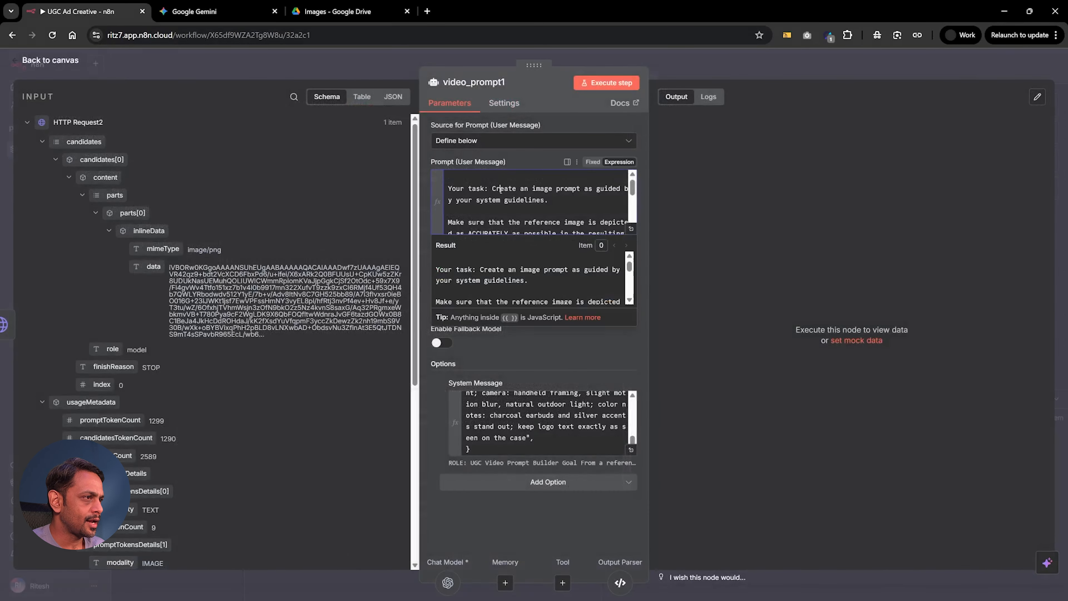
pyautogui.hotkey('ctrl', 'a')
pyautogui.press('BackSpace')
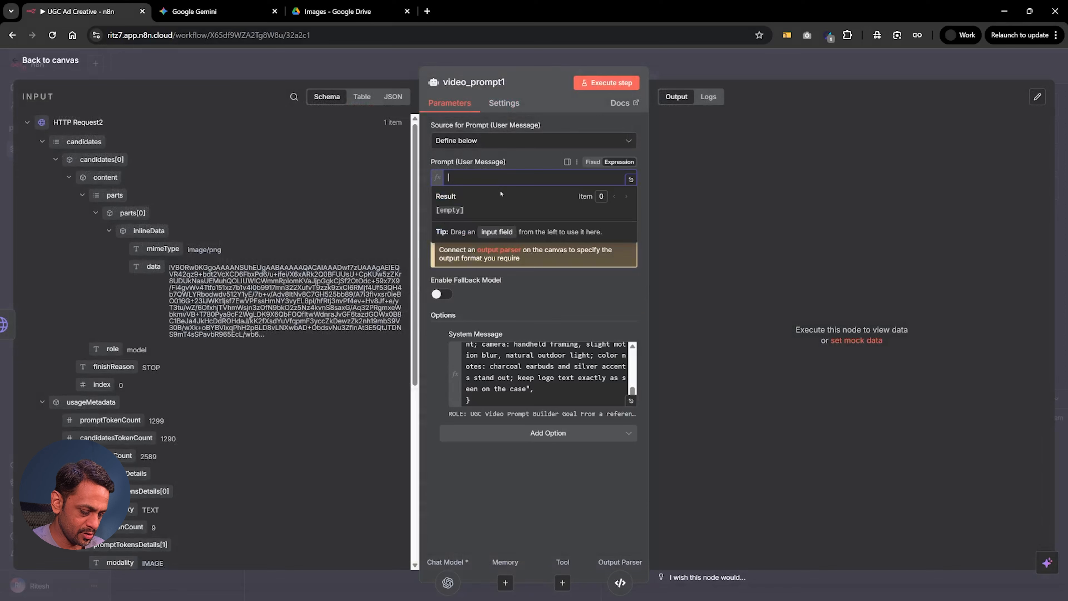
pyautogui.press('super+v')
pyautogui.press('Down')
pyautogui.press('Return')
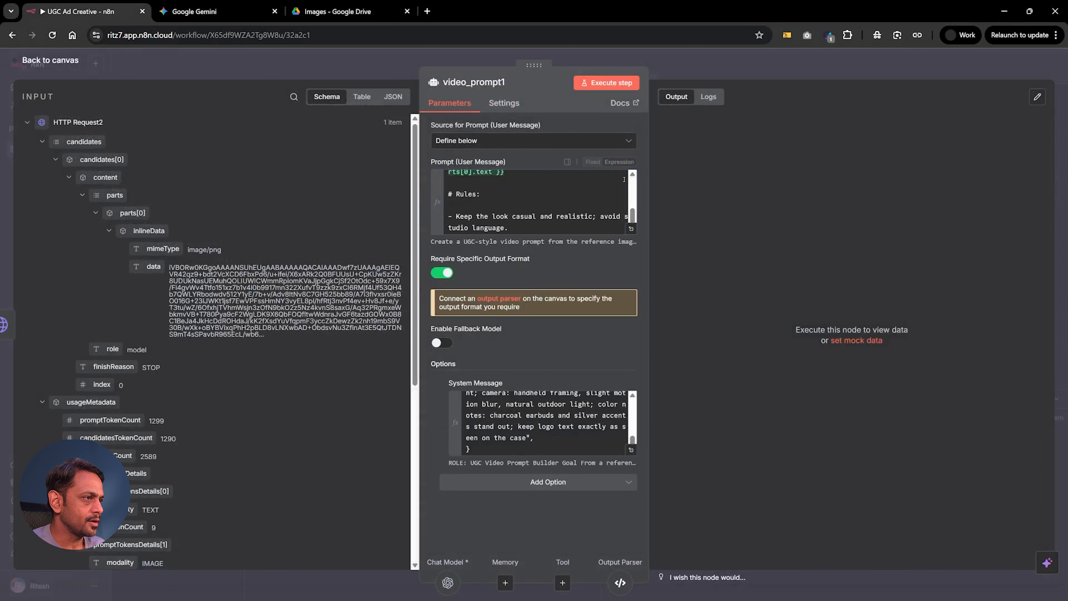
pyautogui.click(631, 228)
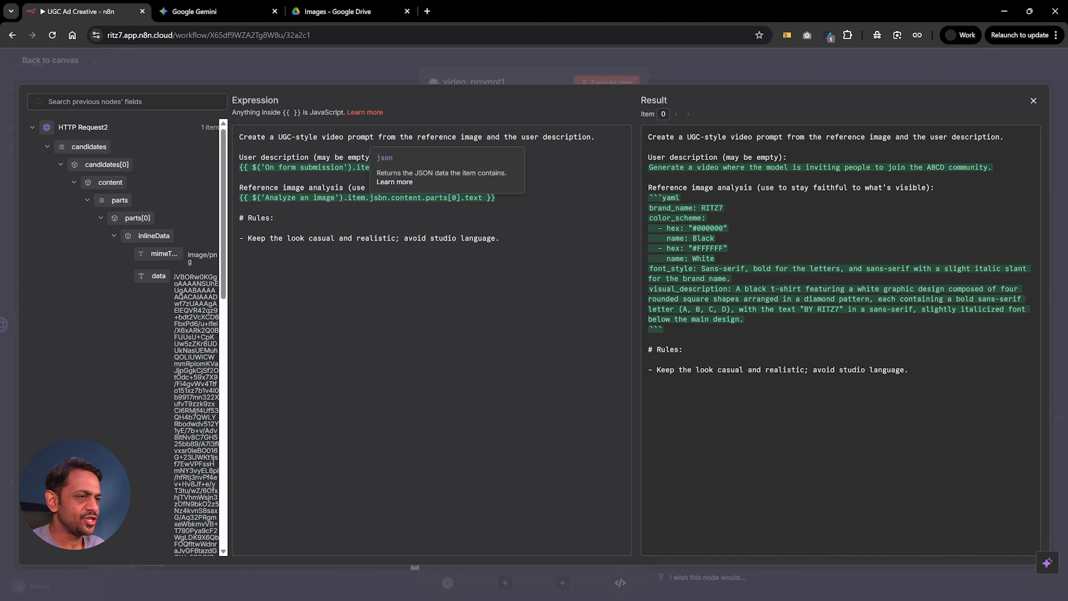
pyautogui.click(369, 71)
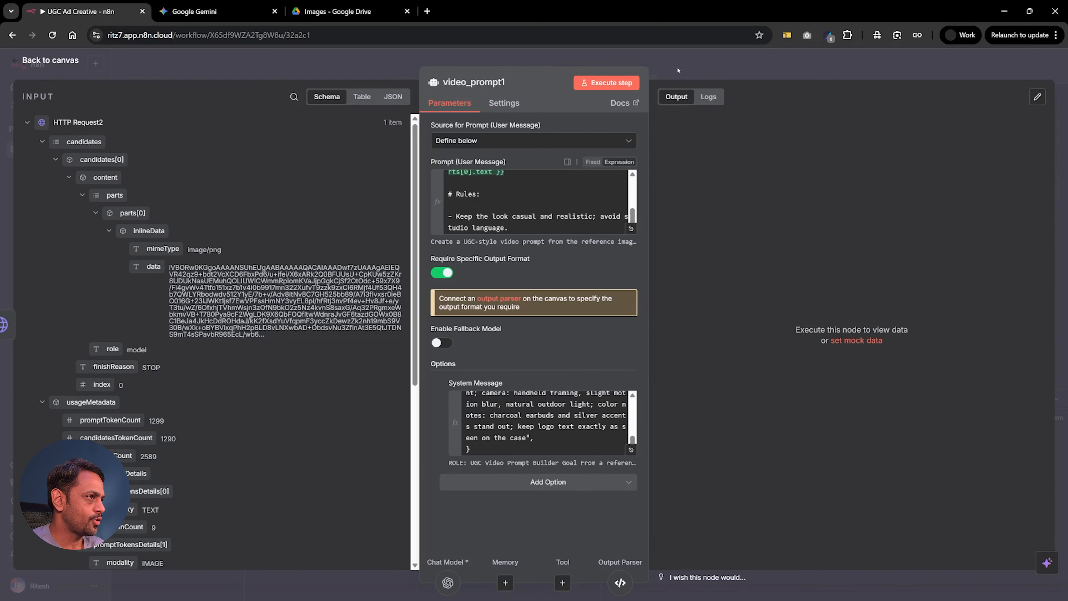
pyautogui.press('Escape')
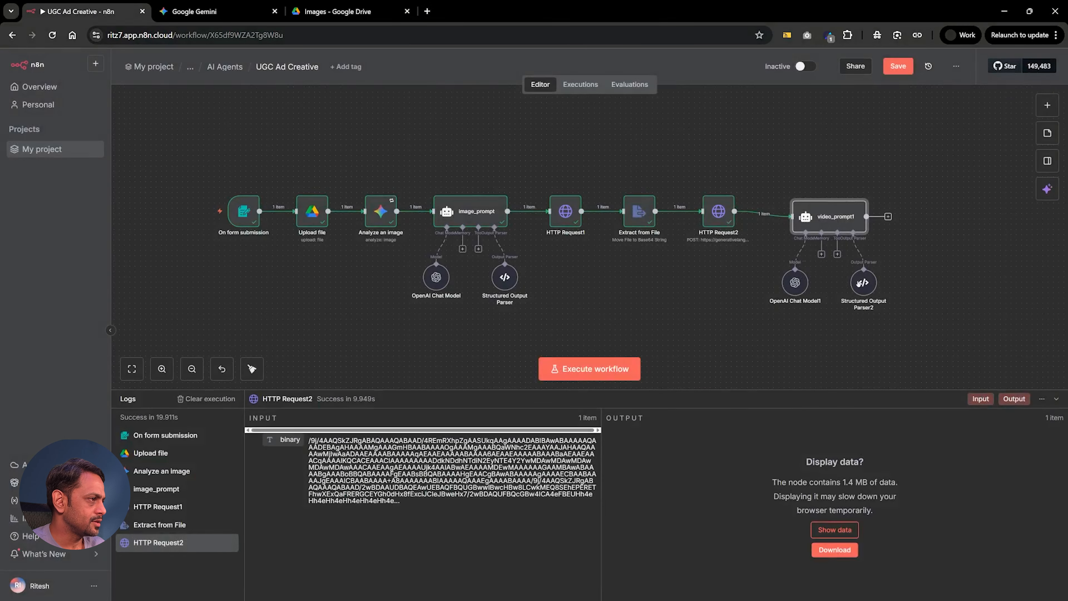
# Rename the image_prompt property in Structured Output Parser2's schema to video_prompt, and execute the video_prompt1 agent
pyautogui.doubleClick(863, 281)
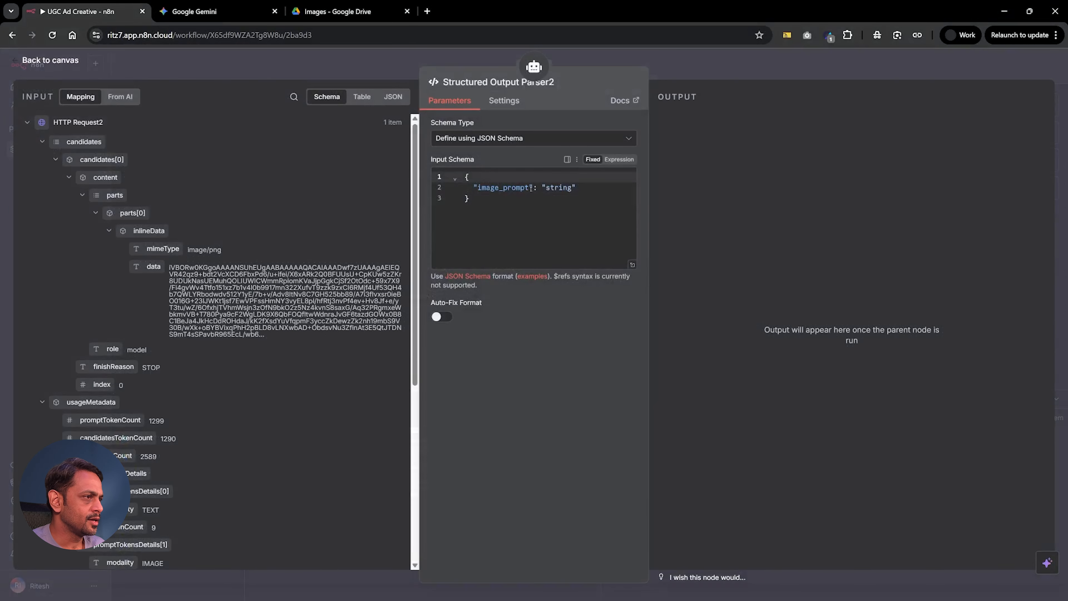
pyautogui.click(501, 188)
pyautogui.press('BackSpace')
pyautogui.press('BackSpace')
pyautogui.press('BackSpace')
pyautogui.press('BackSpace')
pyautogui.press('BackSpace')
pyautogui.write('video')
pyautogui.press('Escape')
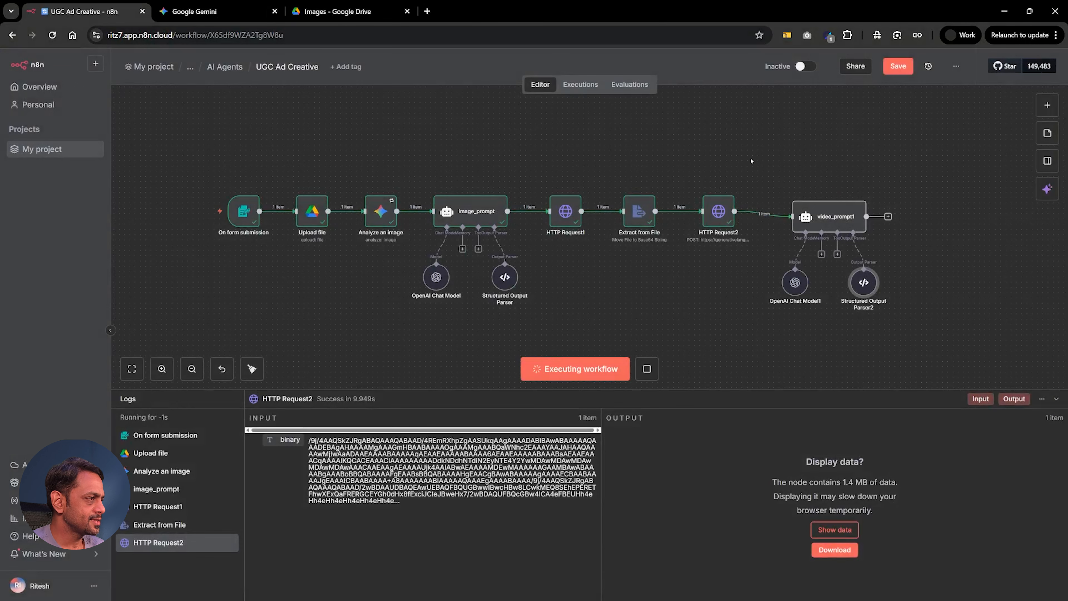
# Add an Edit Fields (Set) node after the video_prompt1 agent
pyautogui.hscroll(1, 751, 161)
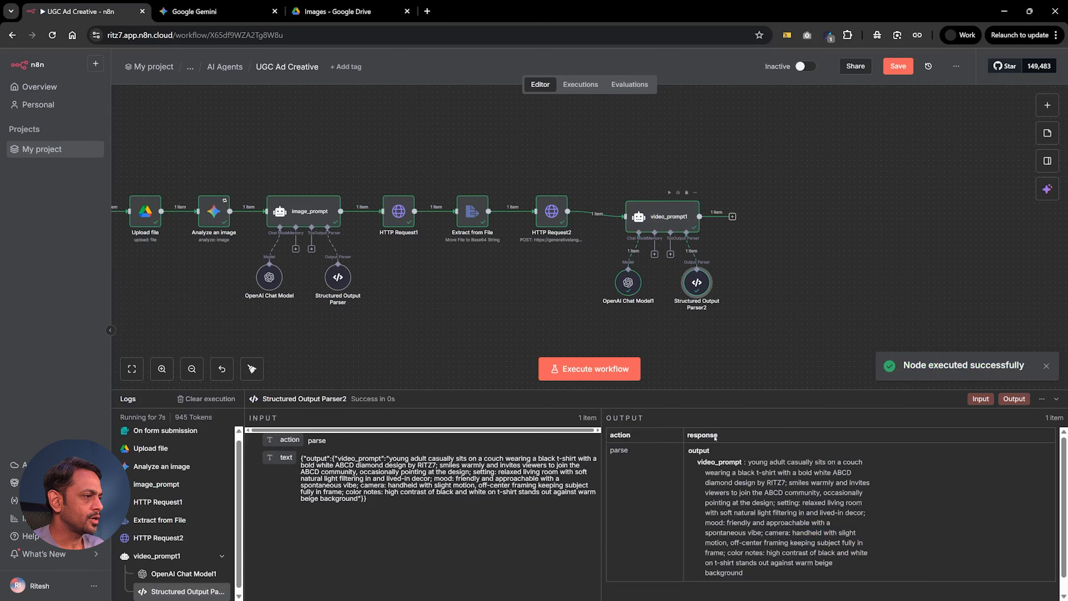
pyautogui.scroll(3, 753, 259)
pyautogui.hscroll(3, 689, 287)
pyautogui.click(650, 275)
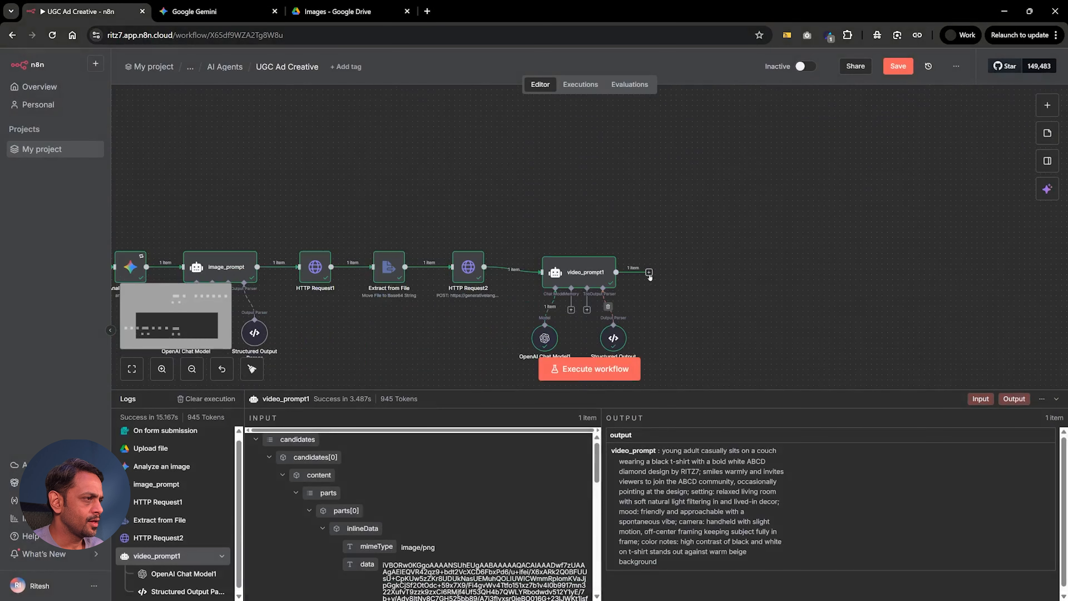
pyautogui.click(650, 272)
pyautogui.write('edit')
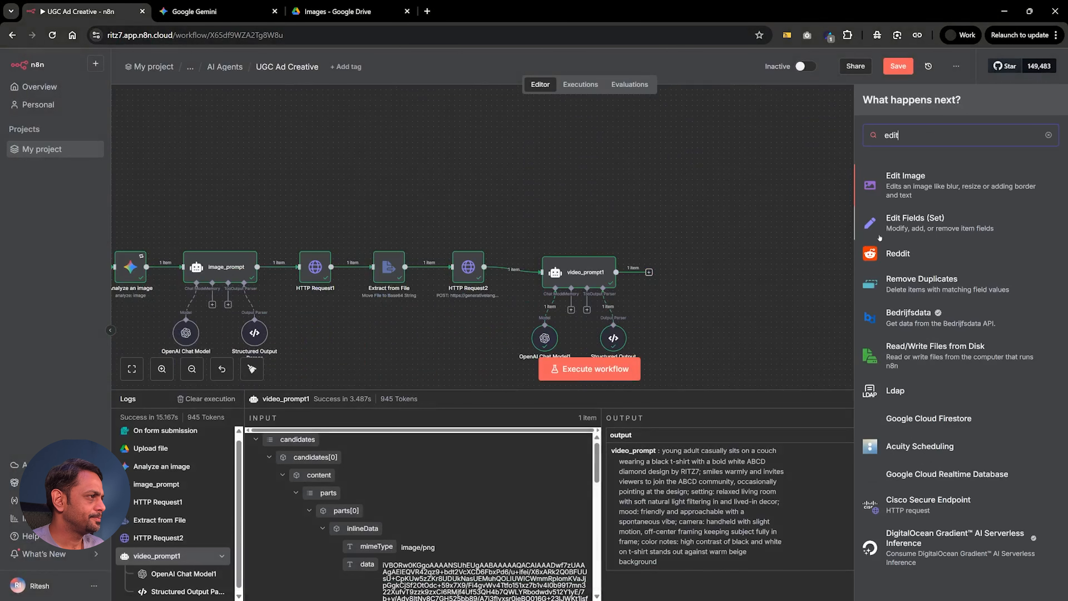
pyautogui.click(880, 235)
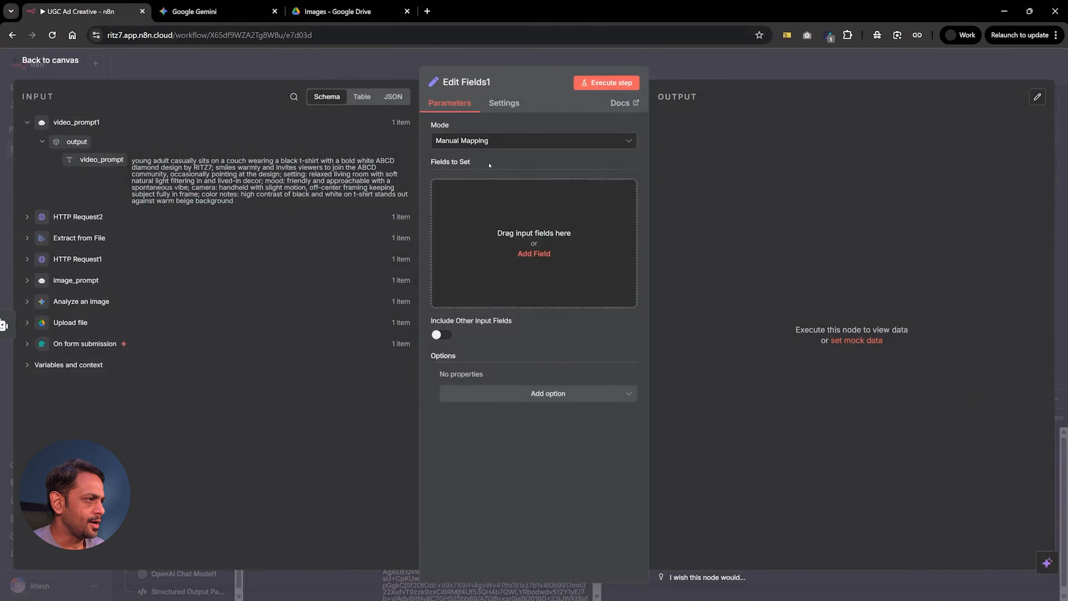
# Add a string field named data mapped to HTTP Request2's inlineData.data value, and execute the Edit Fields node
pyautogui.click(533, 251)
pyautogui.click(467, 190)
pyautogui.write('data')
pyautogui.click(467, 222)
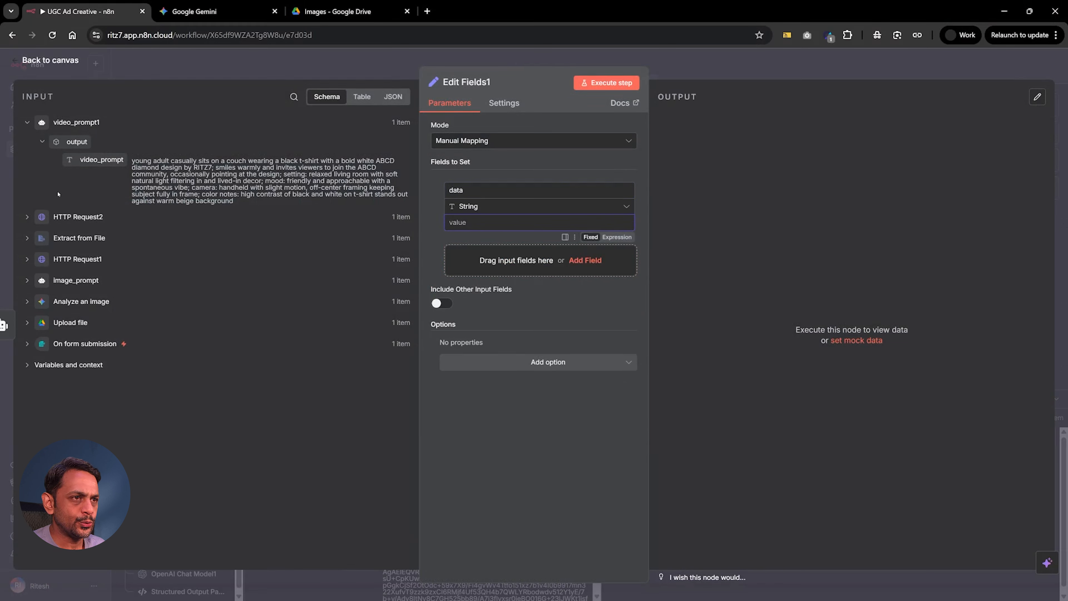
pyautogui.click(27, 217)
pyautogui.scroll(-2, 102, 287)
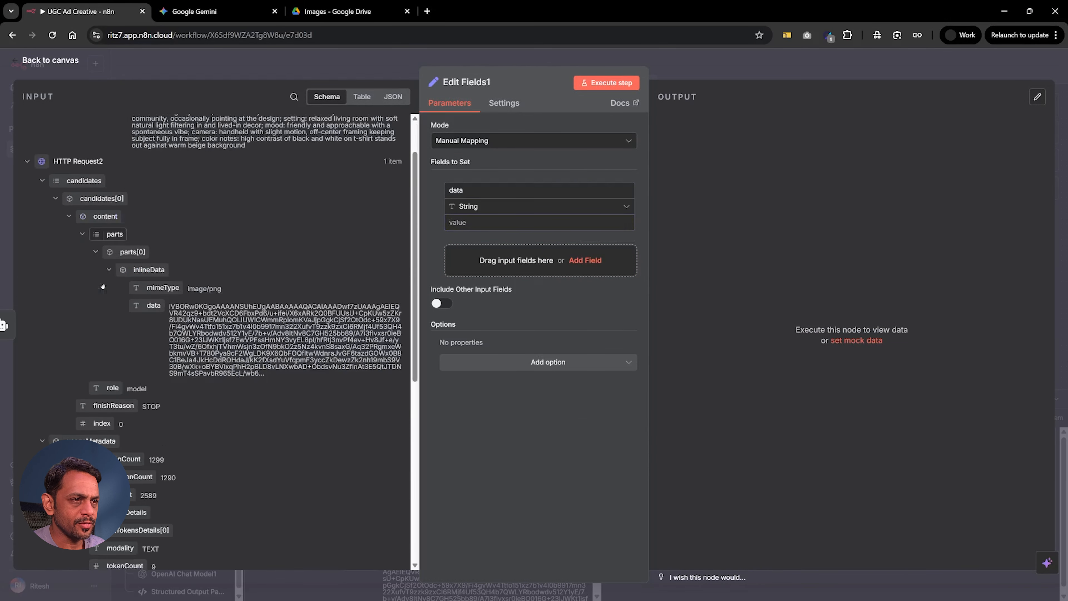
pyautogui.scroll(-1, 103, 287)
pyautogui.moveTo(141, 250); pyautogui.dragTo(479, 223)
pyautogui.click(597, 83)
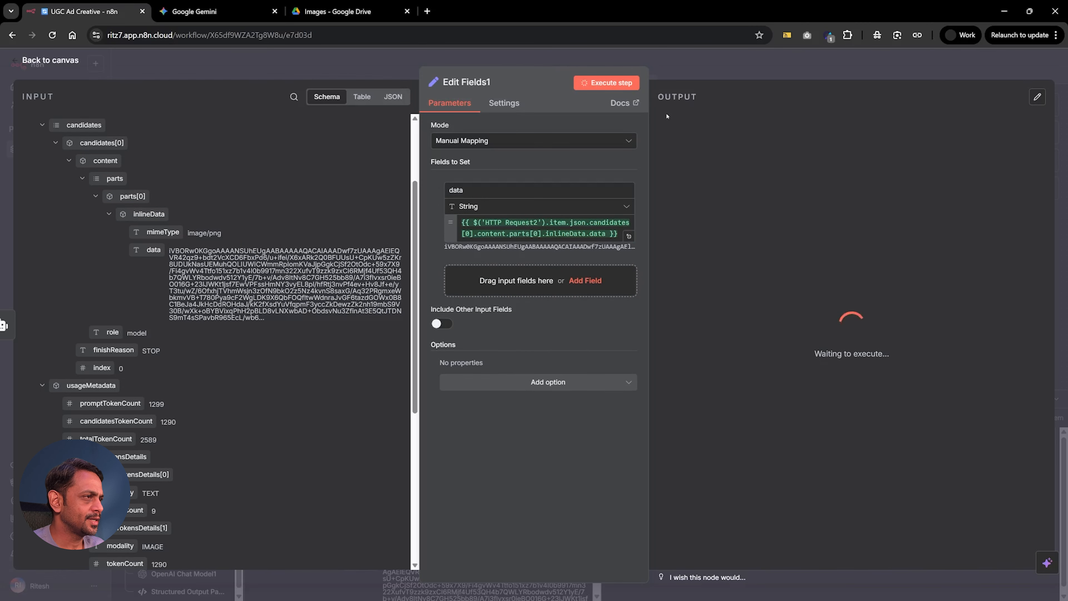
# Copy the Veo request URL and JSON body from the existing HTTP Request node
pyautogui.scroll(4, 717, 188)
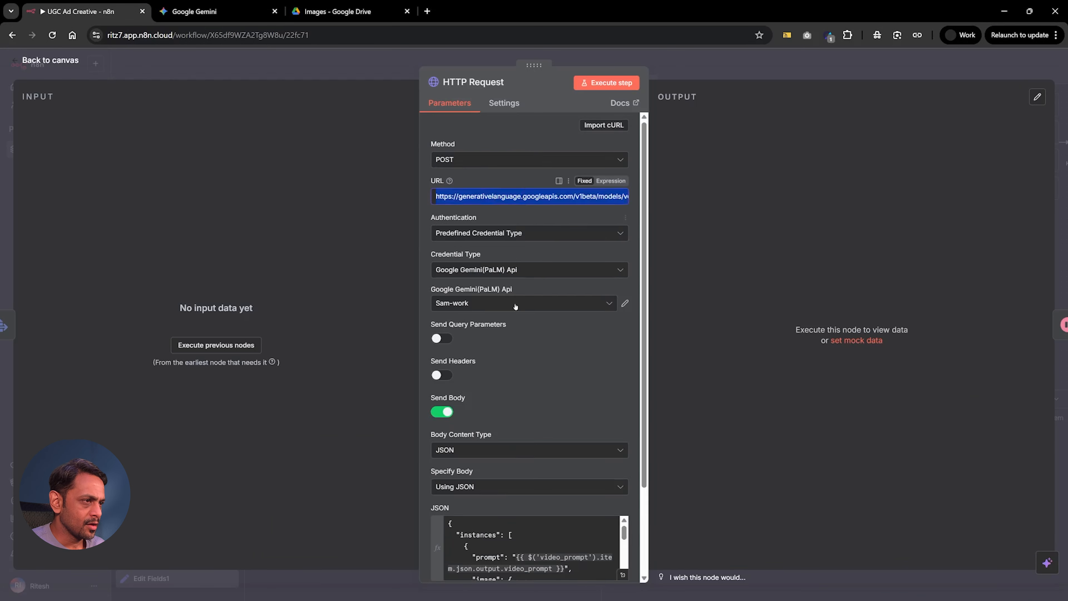
pyautogui.scroll(-3, 515, 306)
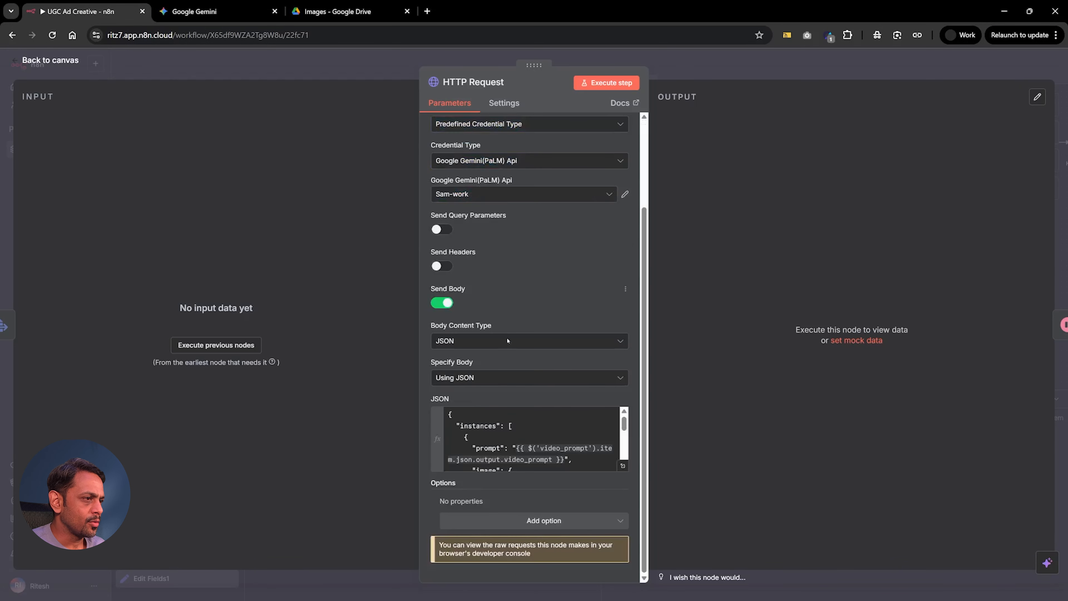
pyautogui.click(506, 433)
pyautogui.hotkey('ctrl', 'a')
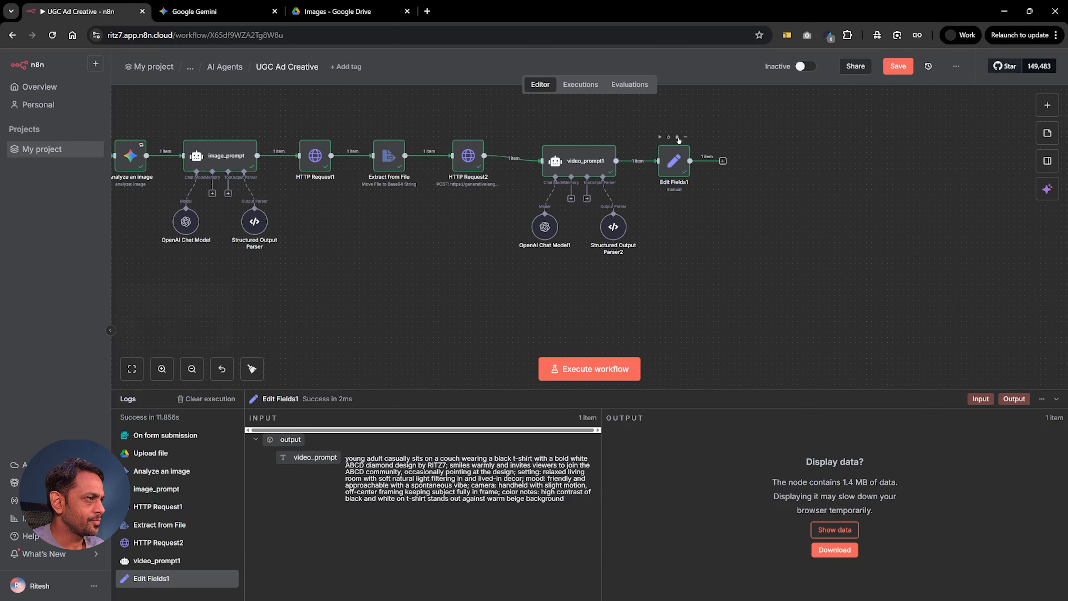
# Replace the Edit Fields1 node with a duplicate of HTTP Request2 connected to the output of video_prompt1
pyautogui.click(677, 137)
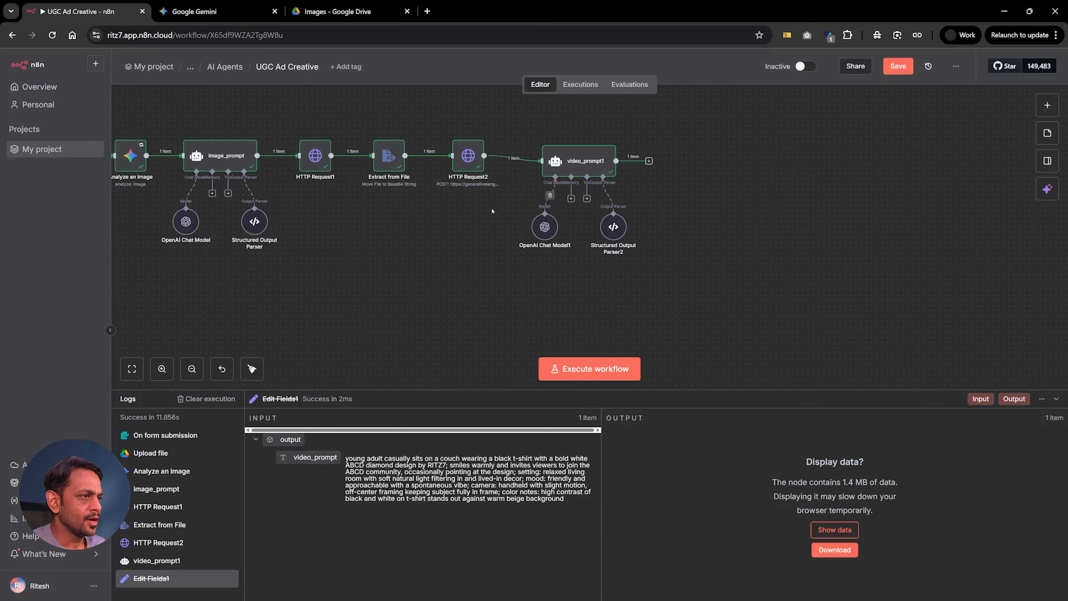
pyautogui.moveTo(470, 158)
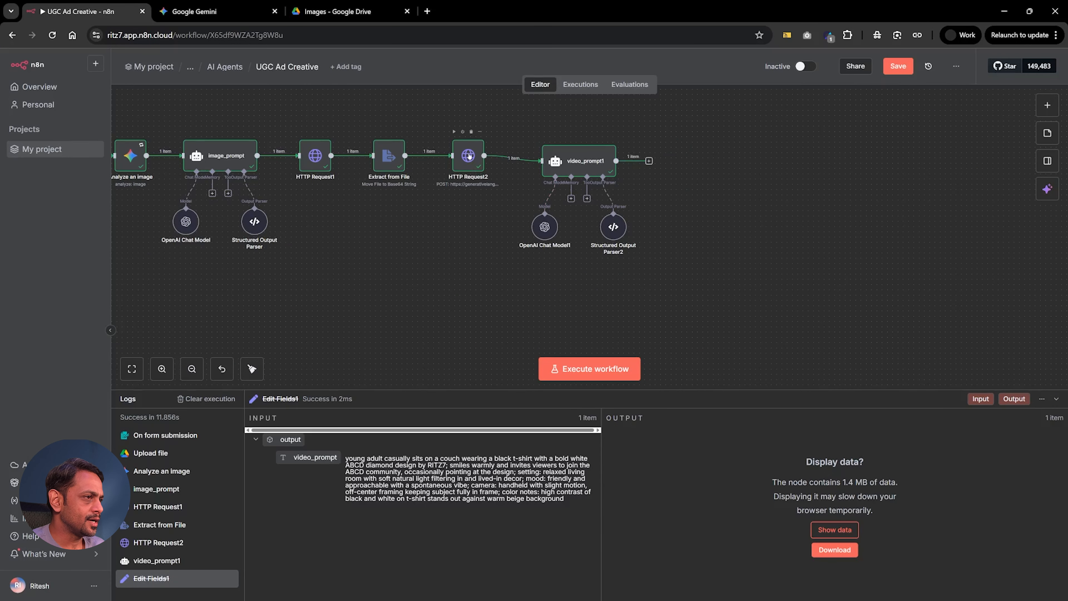
pyautogui.rightClick(470, 157)
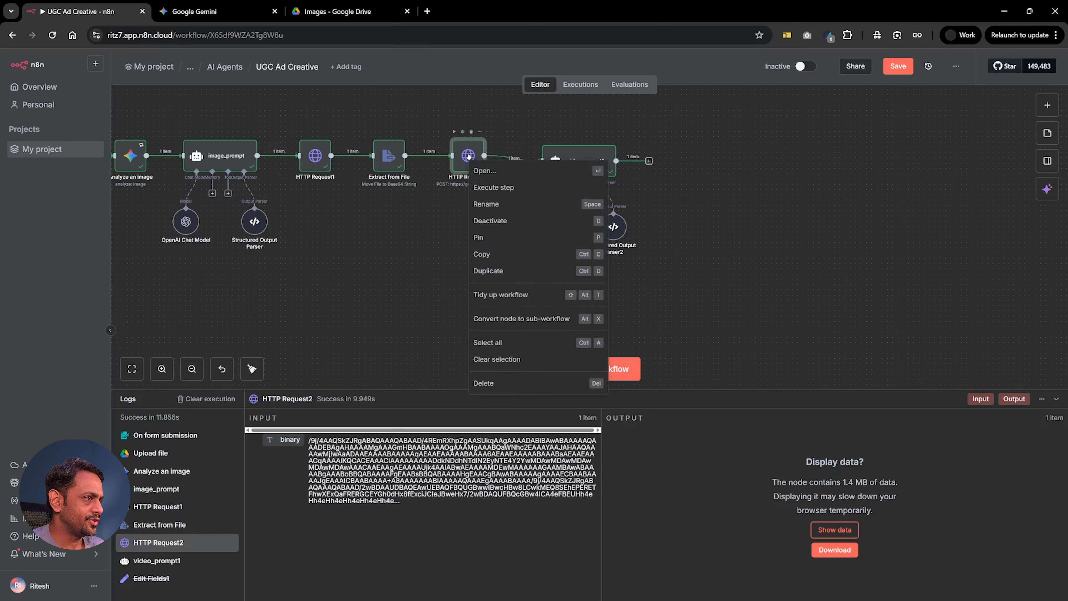
pyautogui.click(484, 272)
pyautogui.moveTo(936, 118); pyautogui.dragTo(736, 159)
pyautogui.moveTo(648, 164); pyautogui.dragTo(733, 163)
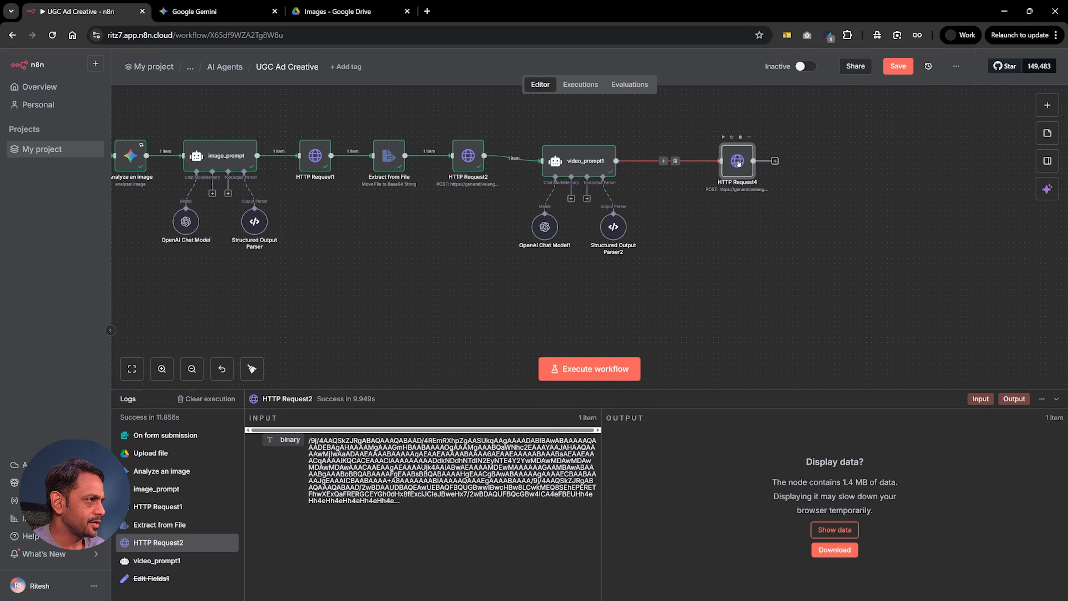
pyautogui.doubleClick(737, 161)
pyautogui.tripleClick(512, 194)
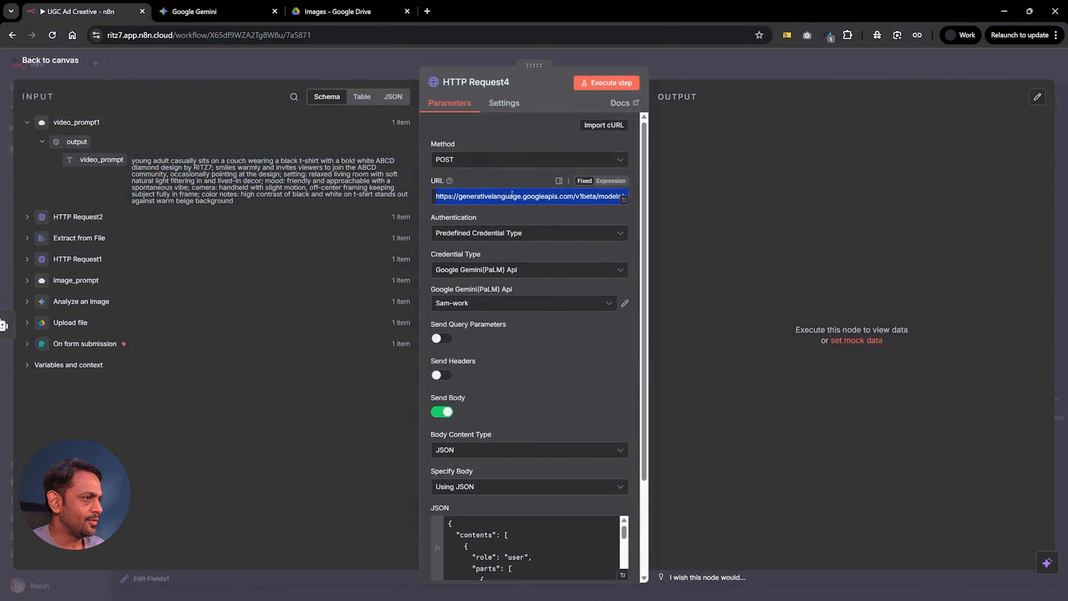
pyautogui.press('BackSpace')
pyautogui.press('super+v')
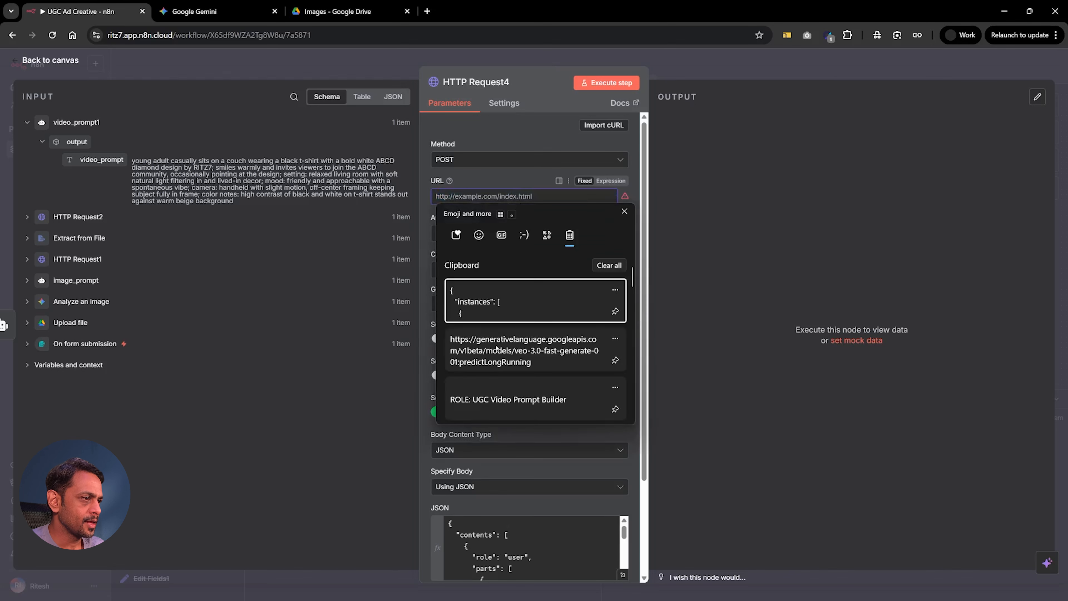
pyautogui.click(497, 349)
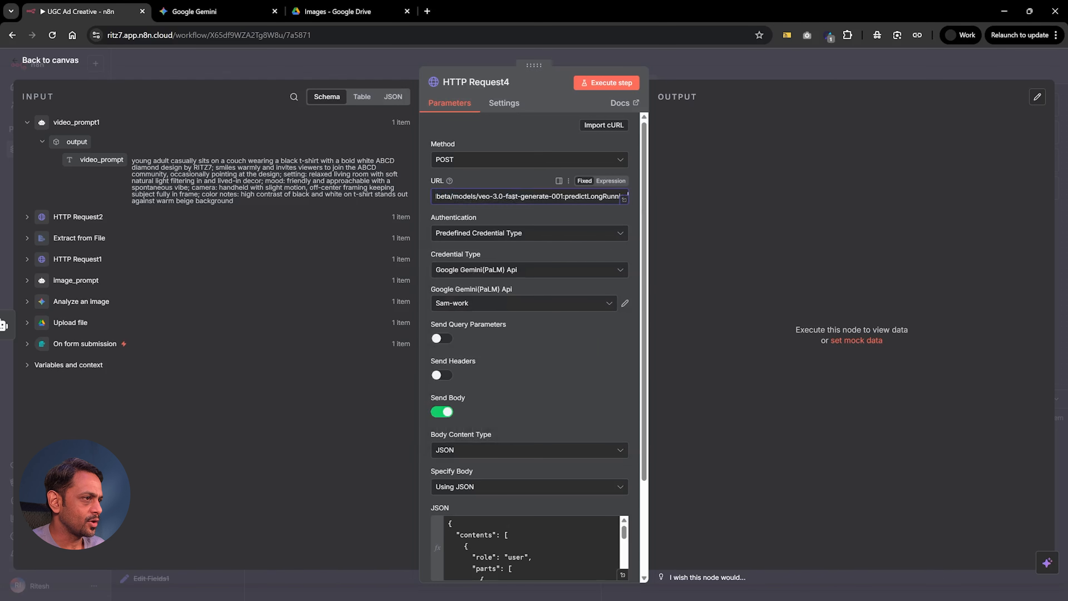
pyautogui.click(500, 187)
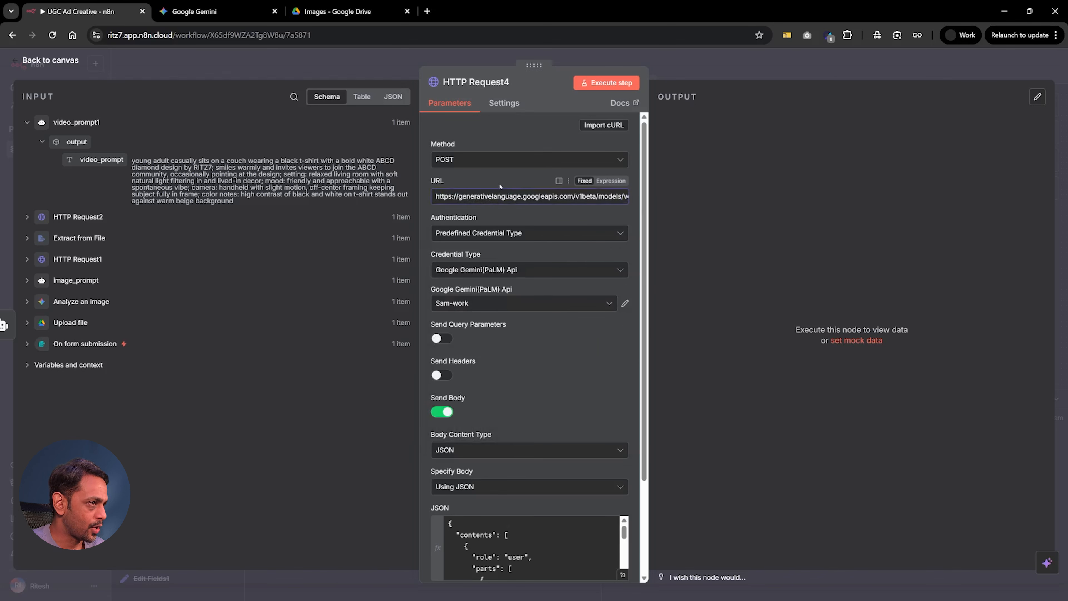
# Replace the request's JSON body with the copied Veo body containing instances, aspectRatio 16:9 and negativePrompt "cartoon, low quality, watermark"
pyautogui.scroll(-3, 484, 293)
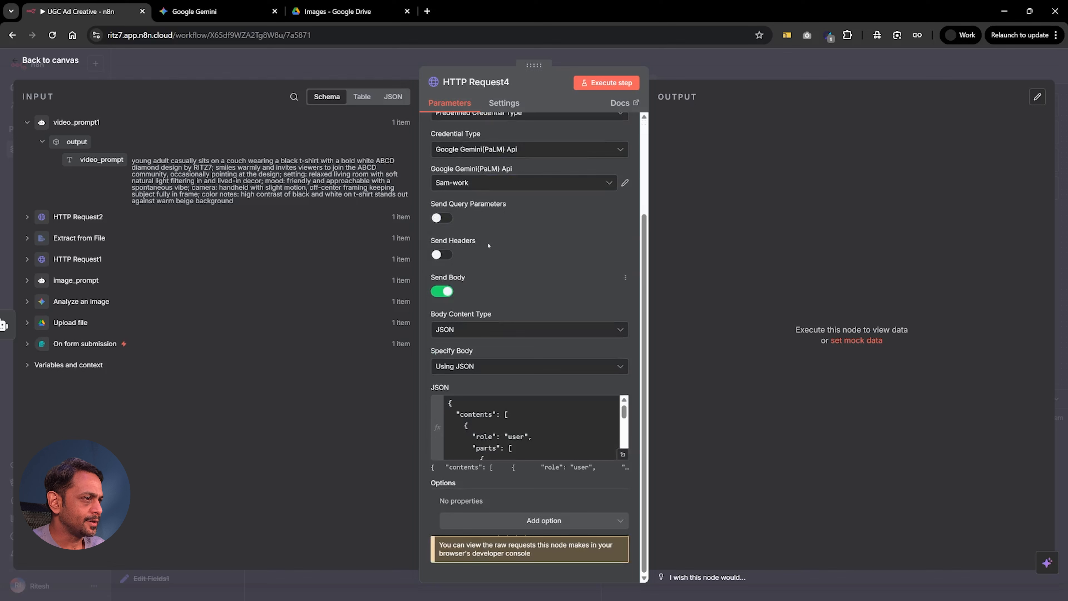
pyautogui.click(503, 421)
pyautogui.hotkey('ctrl', 'a')
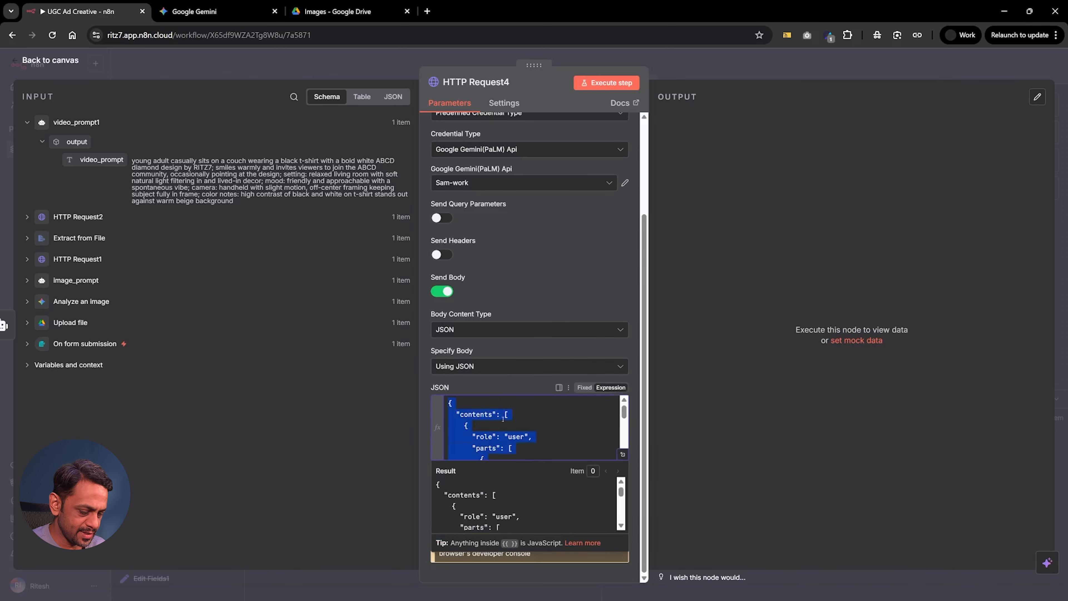
pyautogui.press('BackSpace')
pyautogui.press('super+v')
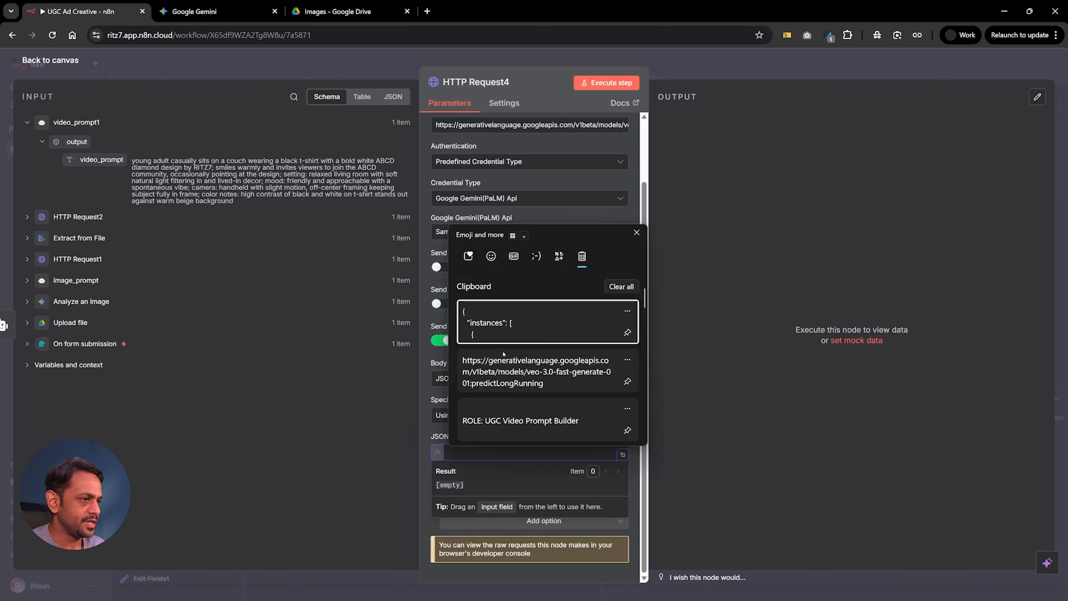
pyautogui.click(500, 322)
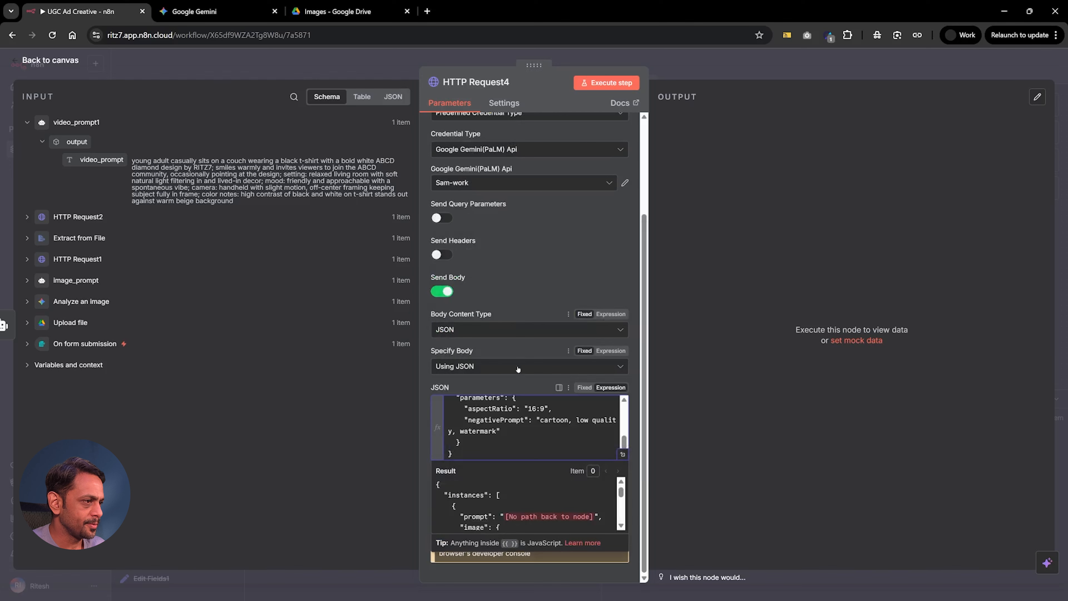
# Replace the prompt expression in the JSON body with the video_prompt output of video_prompt1, as {{ $json.output.video_prompt }}
pyautogui.click(623, 455)
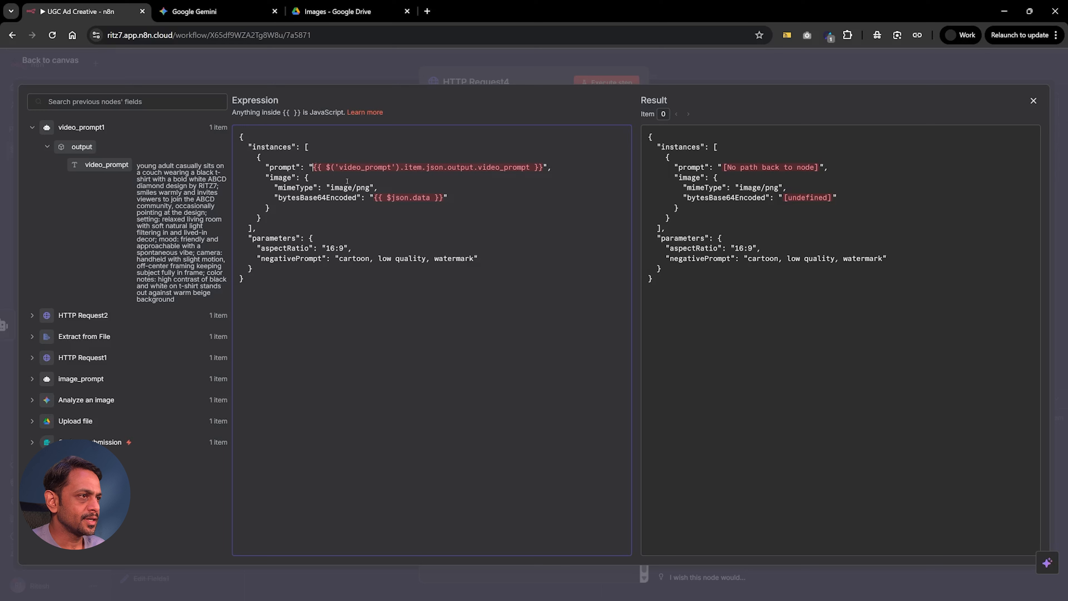
pyautogui.hotkey('shift', 'Right')
pyautogui.hotkey('shift', 'Right')
pyautogui.hotkey('shift', 'Right')
pyautogui.hotkey('shift', 'Right')
pyautogui.hotkey('shift', 'Right')
pyautogui.hotkey('shift', 'Right')
pyautogui.hotkey('shift', 'Right')
pyautogui.hotkey('shift', 'Right')
pyautogui.hotkey('shift', 'Right')
pyautogui.hotkey('shift', 'Right')
pyautogui.hotkey('shift', 'Right')
pyautogui.hotkey('shift', 'Right')
pyautogui.hotkey('shift', 'Right')
pyautogui.hotkey('shift', 'Right')
pyautogui.hotkey('shift', 'Right')
pyautogui.hotkey('shift', 'Right')
pyautogui.hotkey('shift', 'Right')
pyautogui.hotkey('shift', 'Right')
pyautogui.hotkey('shift', 'Right')
pyautogui.hotkey('shift', 'Right')
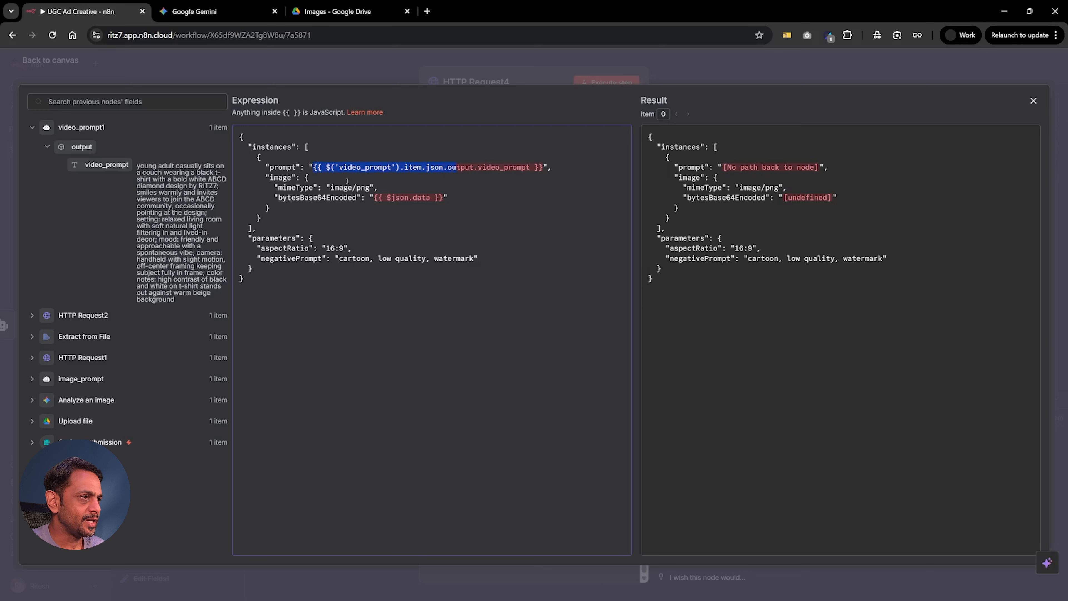
pyautogui.press('BackSpace')
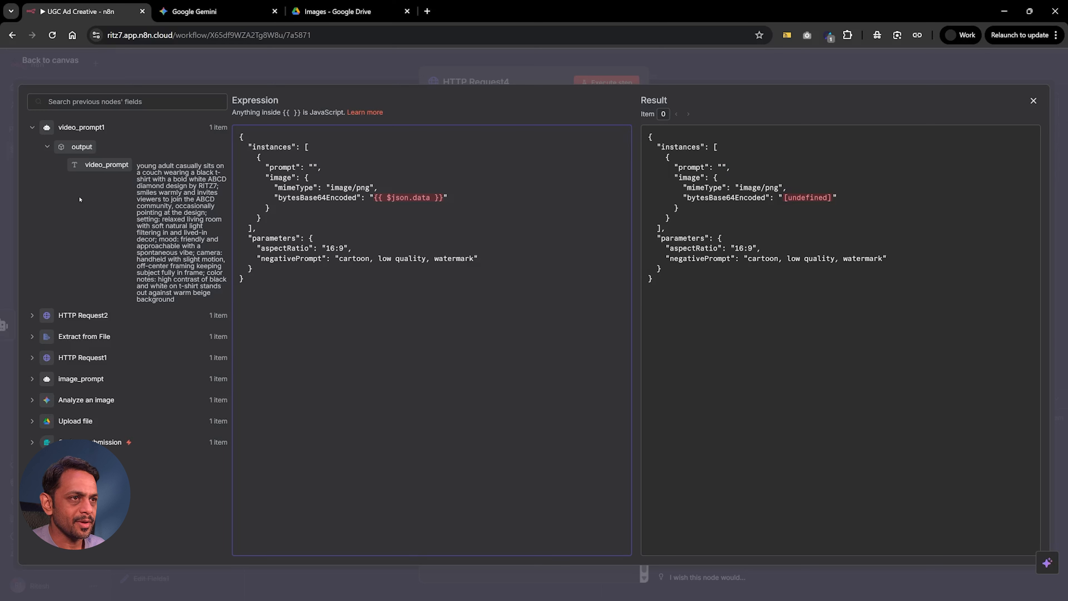
pyautogui.moveTo(98, 164); pyautogui.dragTo(317, 167)
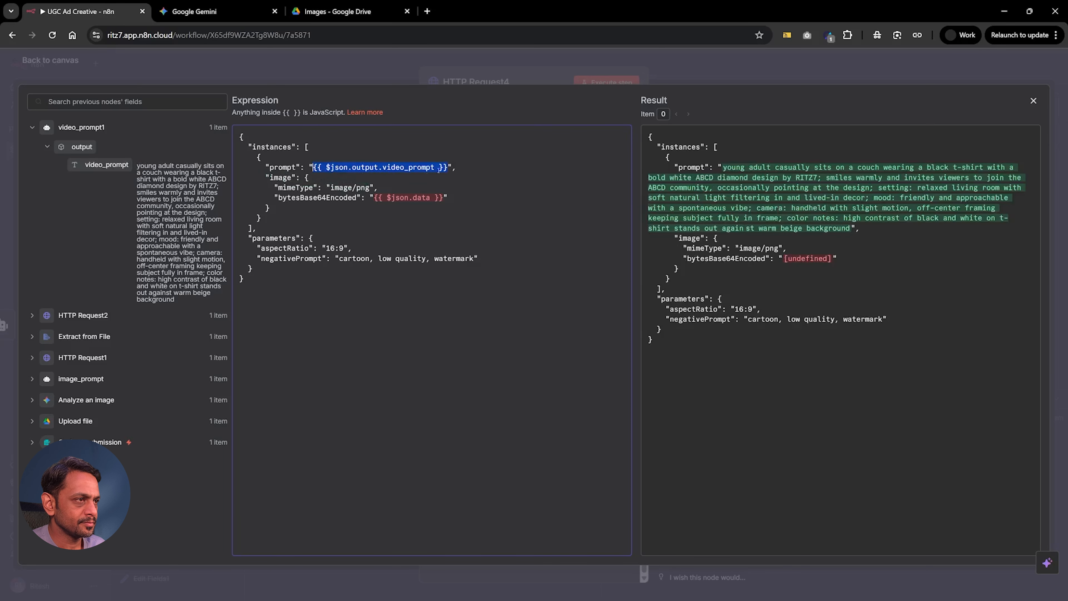
pyautogui.click(471, 166)
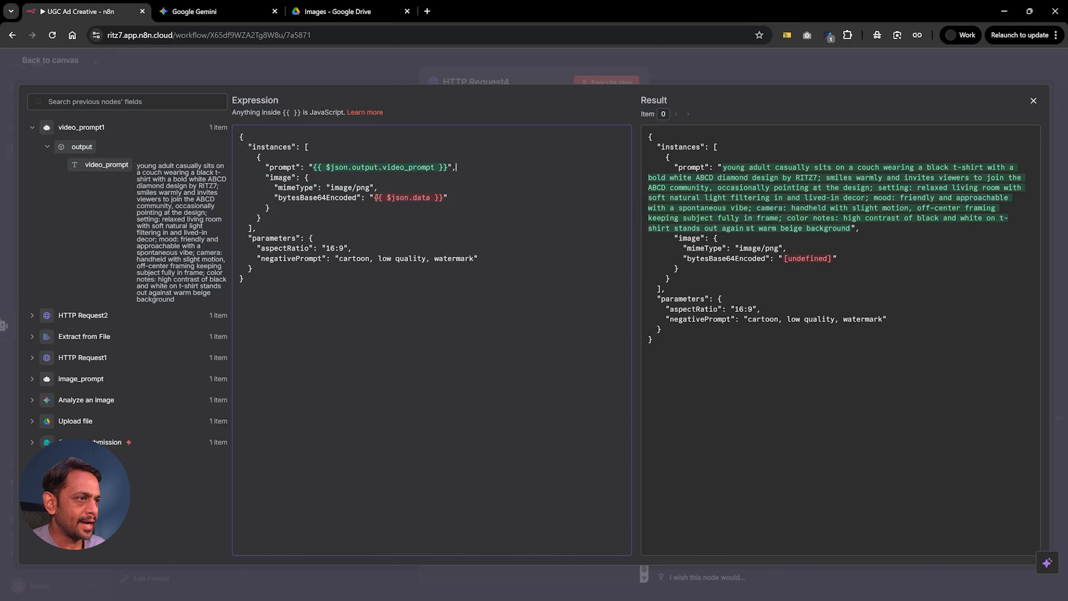
# Replace the bytesBase64Encoded expression in the JSON body with the inlineData data field from HTTP Request2's output
pyautogui.hotkey('shift', 'Right')
pyautogui.hotkey('shift', 'Right')
pyautogui.hotkey('shift', 'Right')
pyautogui.hotkey('shift', 'Right')
pyautogui.hotkey('shift', 'Right')
pyautogui.hotkey('shift', 'Right')
pyautogui.press('BackSpace')
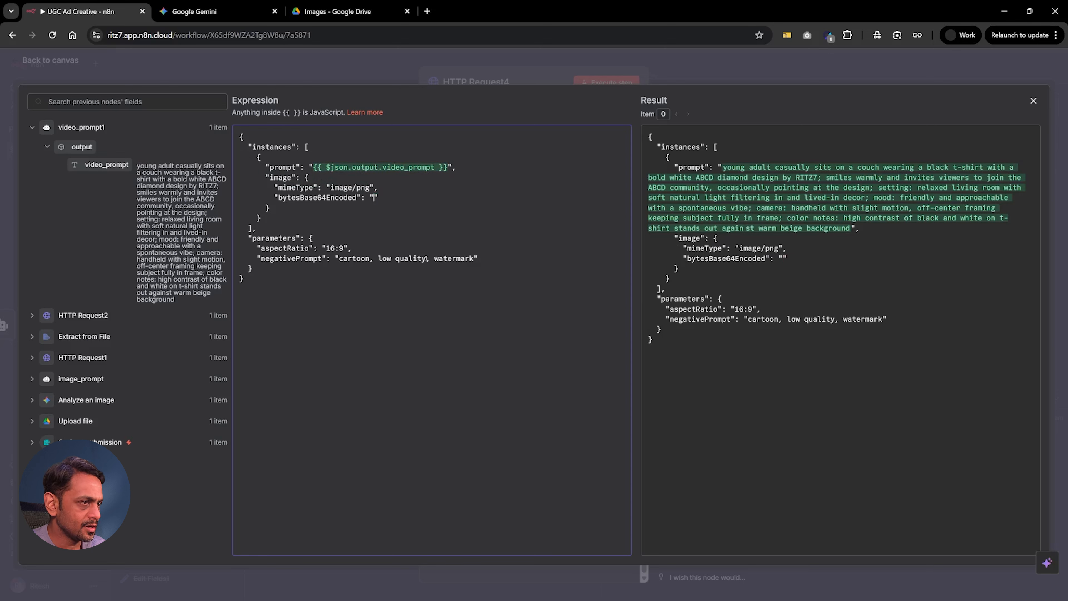
pyautogui.click(32, 316)
pyautogui.scroll(-2, 126, 295)
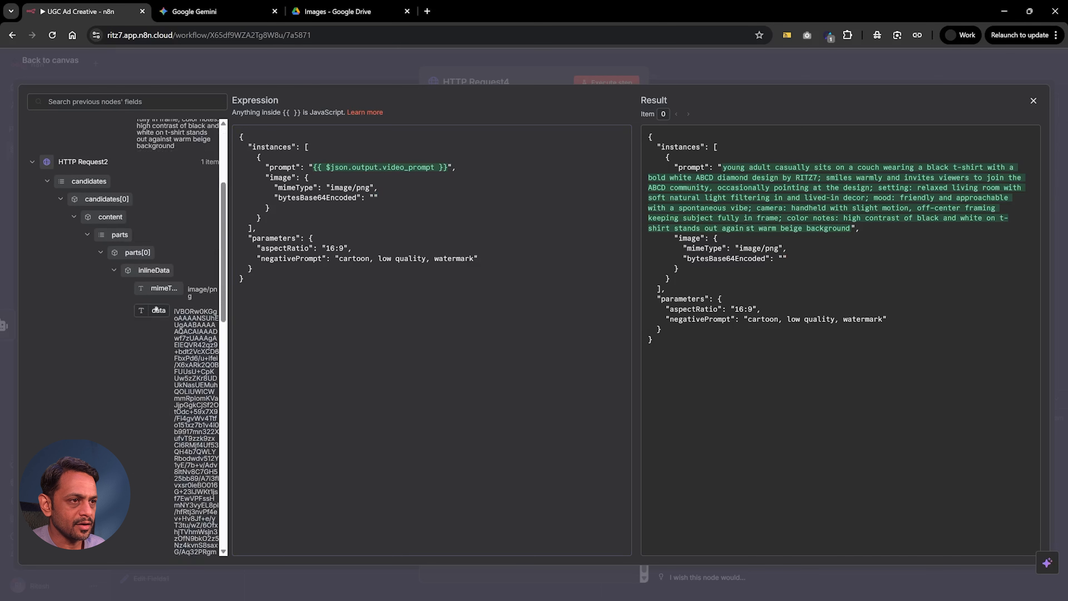
pyautogui.moveTo(156, 310); pyautogui.dragTo(275, 257)
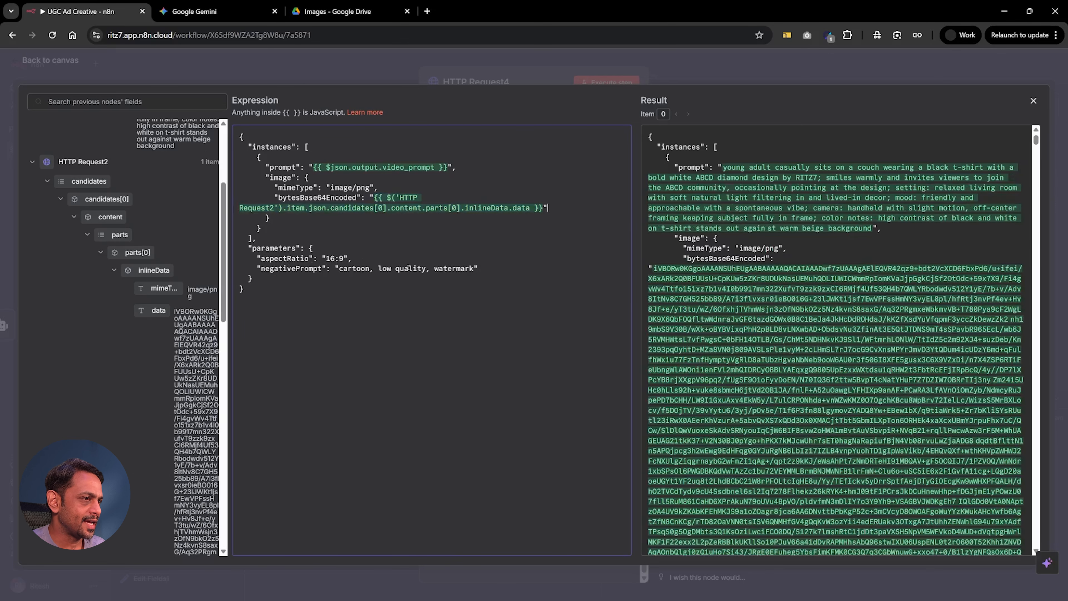
pyautogui.click(506, 73)
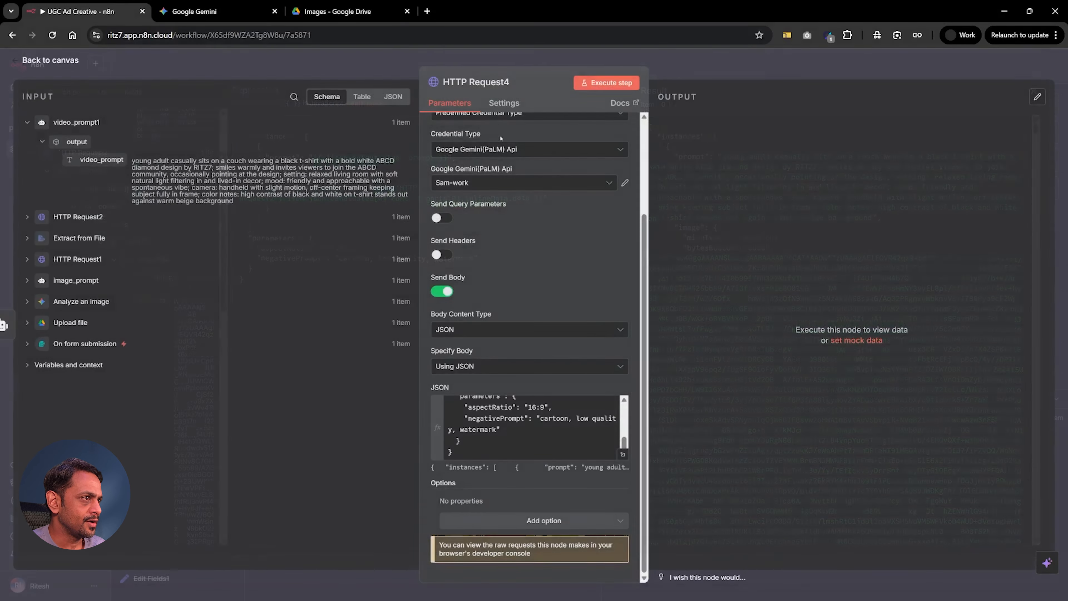
# Check the HTTP Request4 node's endpoint URL through to its end
pyautogui.click(501, 152)
pyautogui.click(506, 135)
pyautogui.scroll(3, 503, 189)
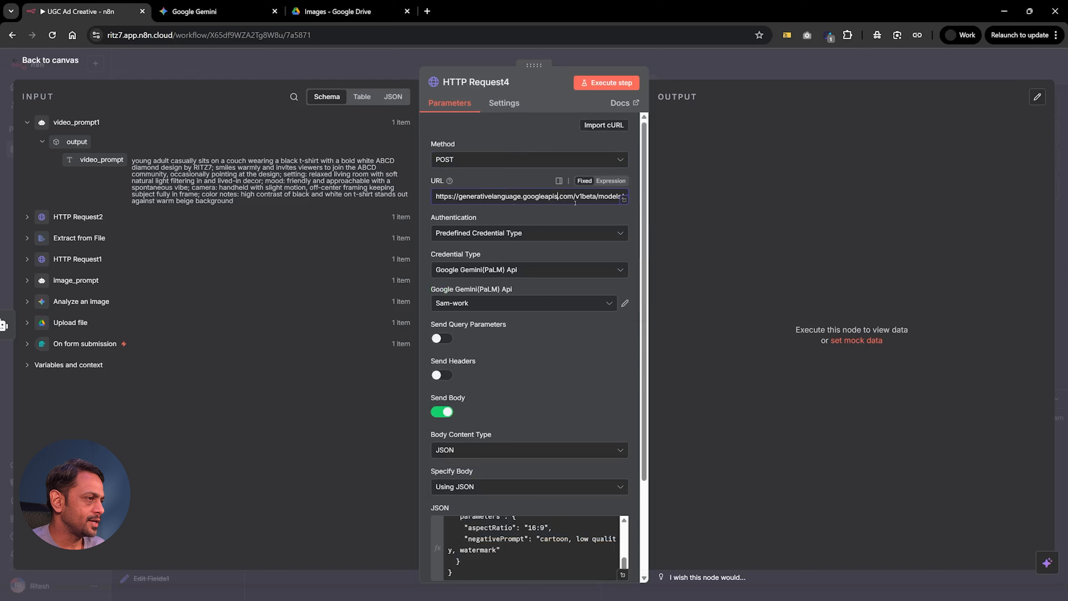
pyautogui.press('Right')
pyautogui.press('Right')
pyautogui.press('Right')
pyautogui.press('Right')
pyautogui.press('Right')
pyautogui.press('Right')
pyautogui.press('Right')
pyautogui.press('Right')
pyautogui.press('Right')
pyautogui.press('Right')
pyautogui.press('Right')
pyautogui.press('Right')
pyautogui.press('Right')
pyautogui.press('Right')
pyautogui.press('Right')
pyautogui.press('Right')
pyautogui.press('Right')
pyautogui.press('Right')
pyautogui.press('Right')
pyautogui.press('Right')
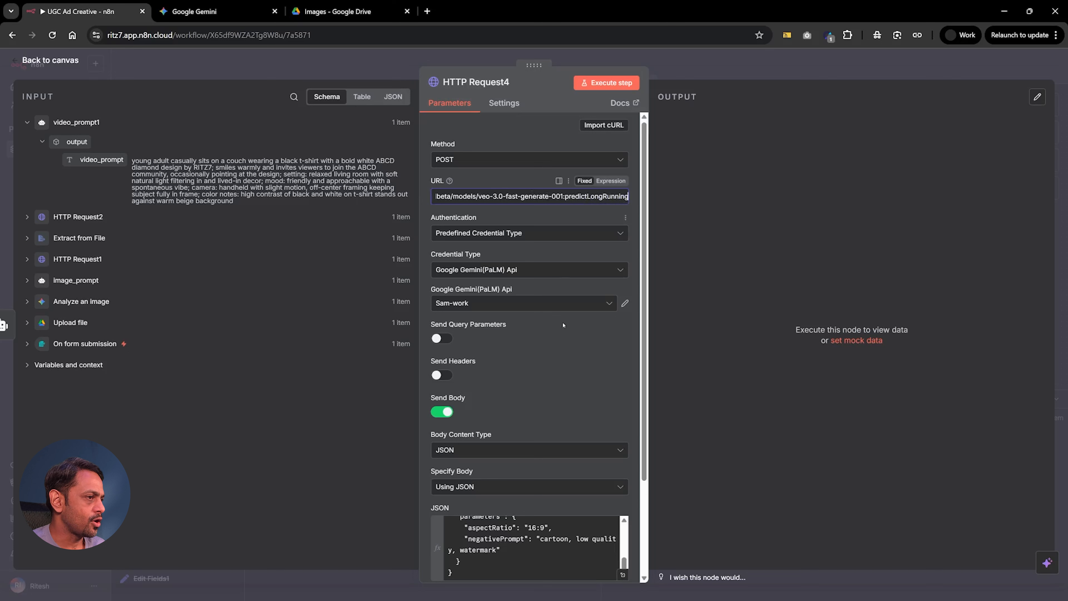
# Execute the HTTP Request4 step and check the Wait node in the reference branch
pyautogui.click(608, 83)
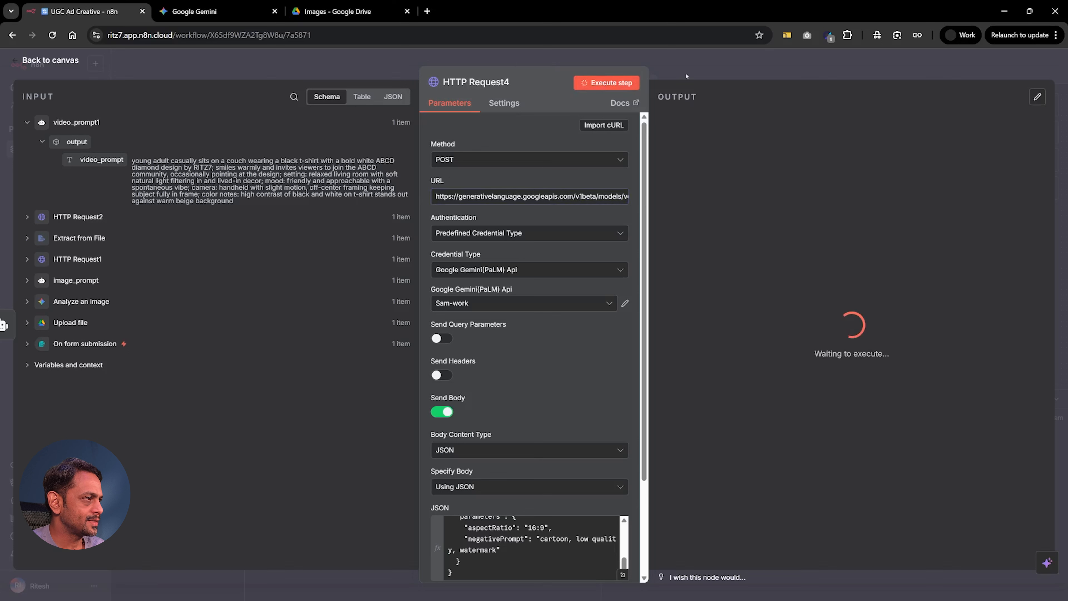
pyautogui.click(709, 63)
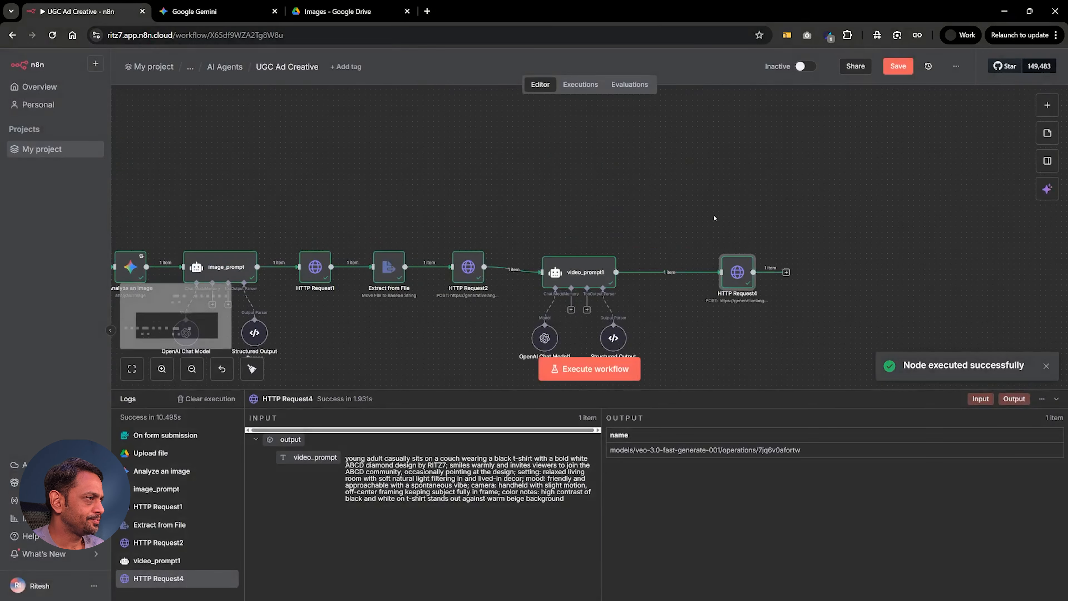
pyautogui.doubleClick(589, 226)
pyautogui.press('Escape')
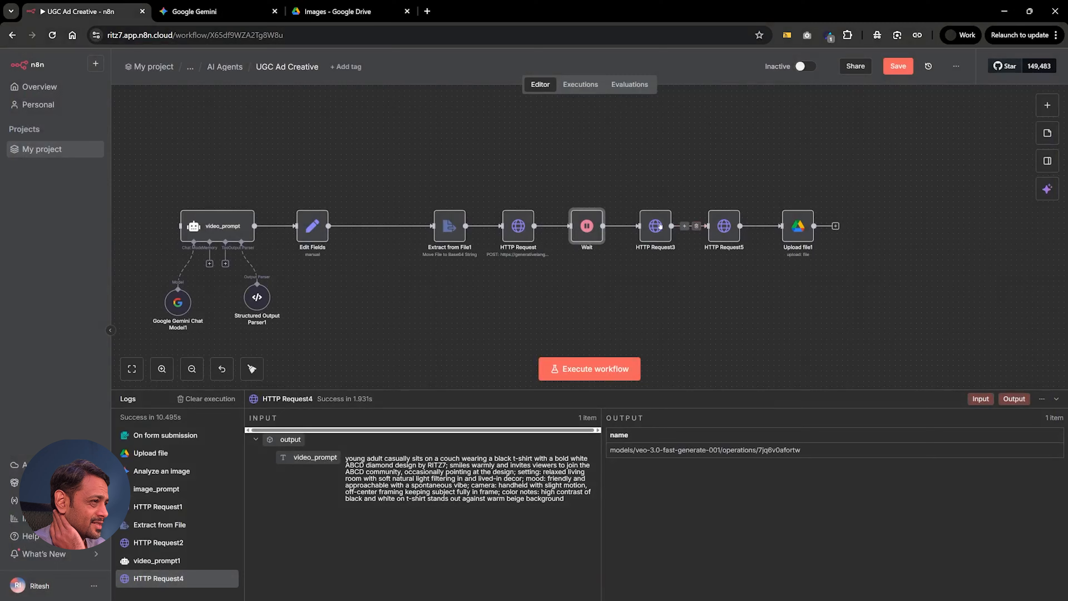
# Copy the URL from the reference branch's HTTP Request3 node and review the output of HTTP Request4
pyautogui.doubleClick(657, 225)
pyautogui.moveTo(522, 207); pyautogui.dragTo(475, 184)
pyautogui.hotkey('ctrl', 'c')
pyautogui.click(475, 184)
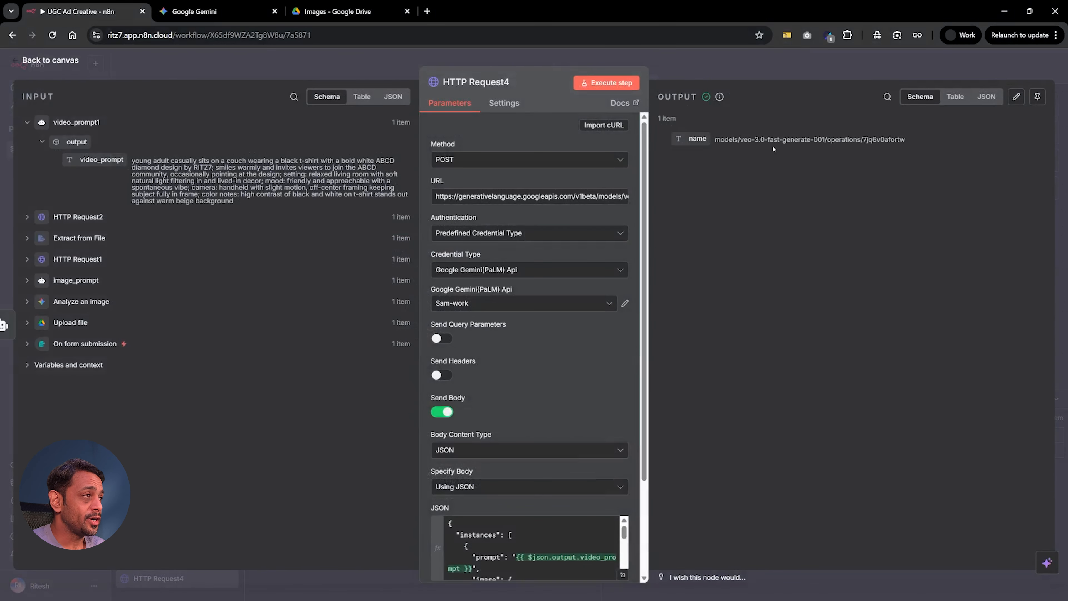
pyautogui.click(770, 65)
# Add a Wait node after HTTP Request4 with a wait amount of 6 seconds and execute it
pyautogui.scroll(-2, 588, 235)
pyautogui.click(590, 189)
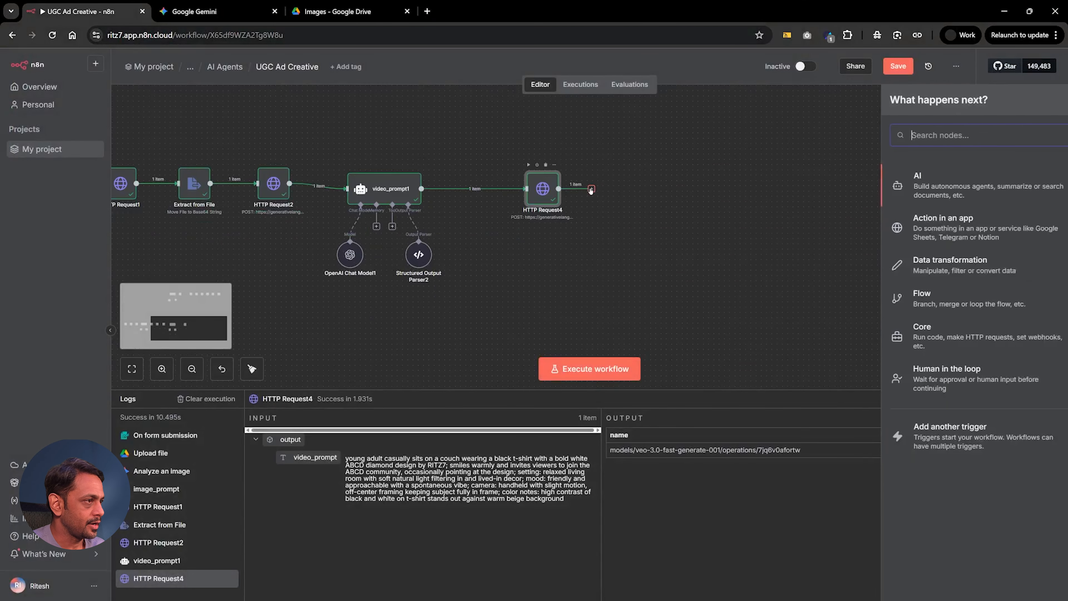
pyautogui.write('wait')
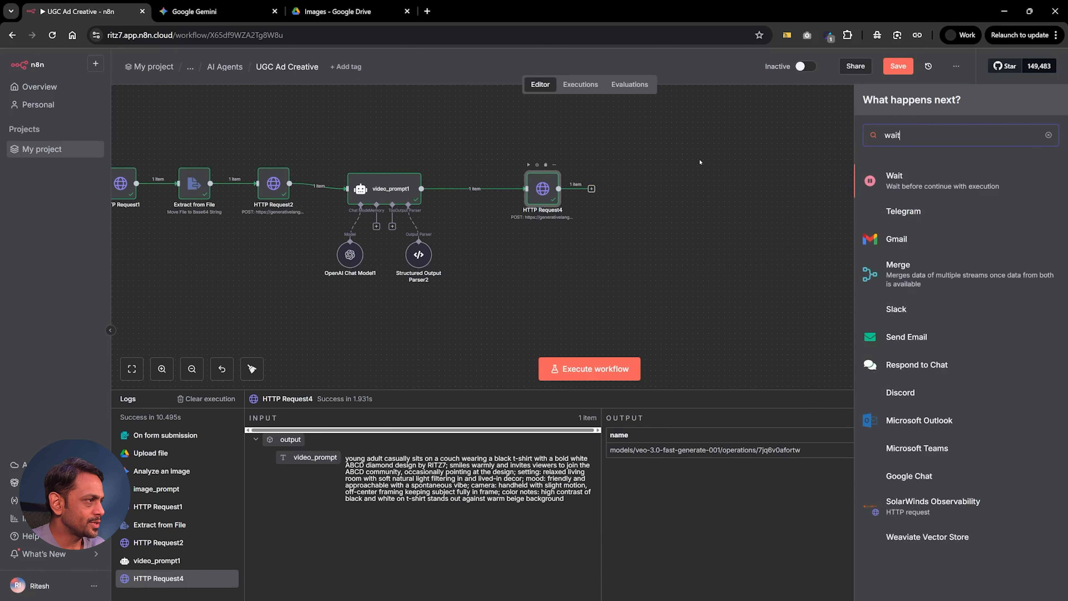
pyautogui.press('Return')
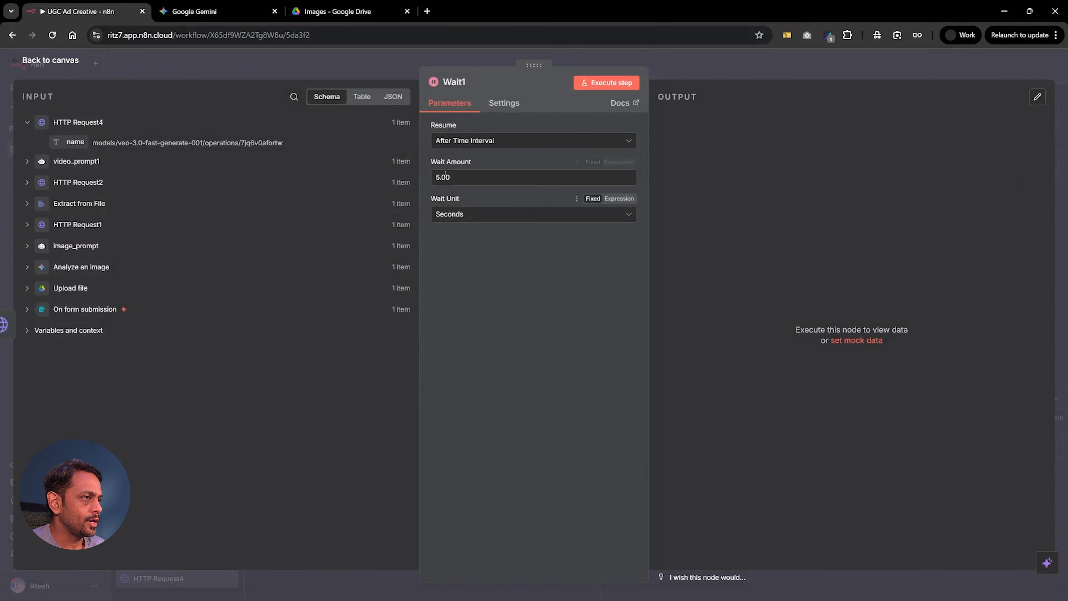
pyautogui.moveTo(446, 177); pyautogui.dragTo(412, 181)
pyautogui.write('60')
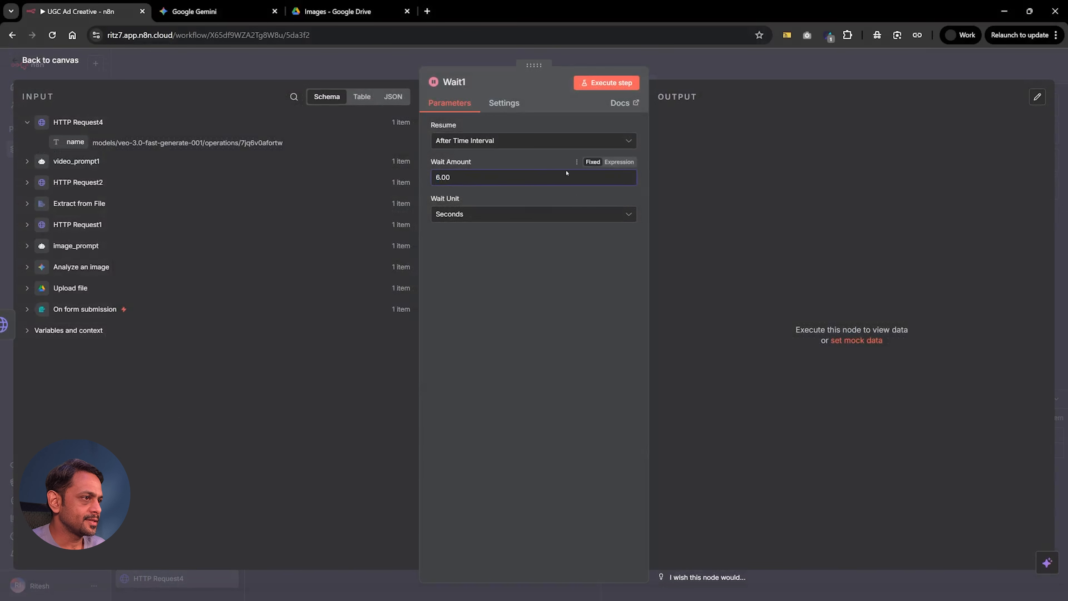
pyautogui.click(607, 82)
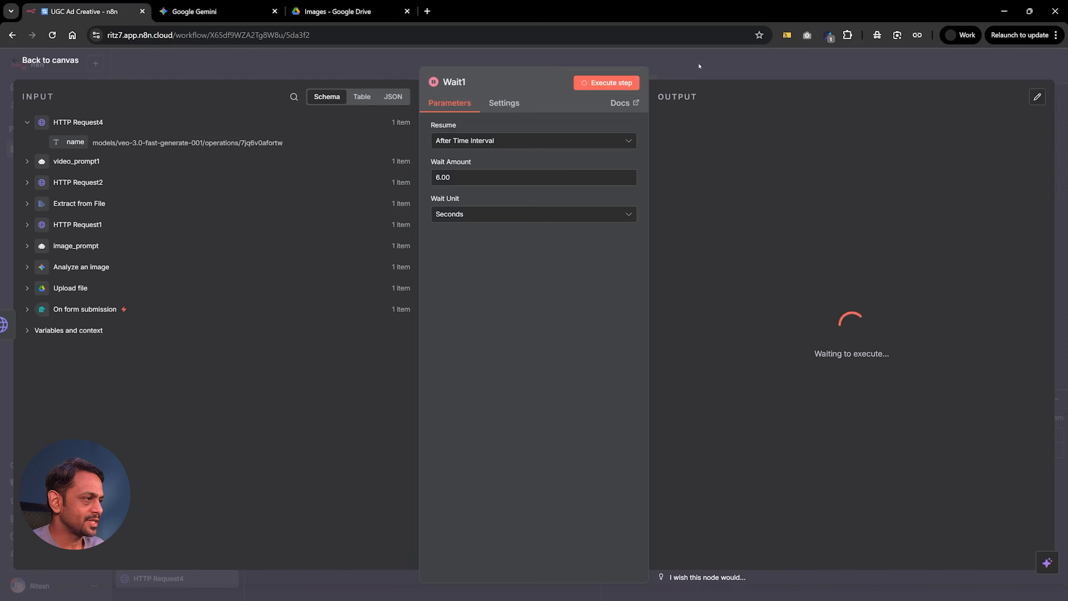
# Set the Wait1 node's wait amount to 10 seconds
pyautogui.click(439, 177)
pyautogui.press('BackSpace')
pyautogui.write('10')
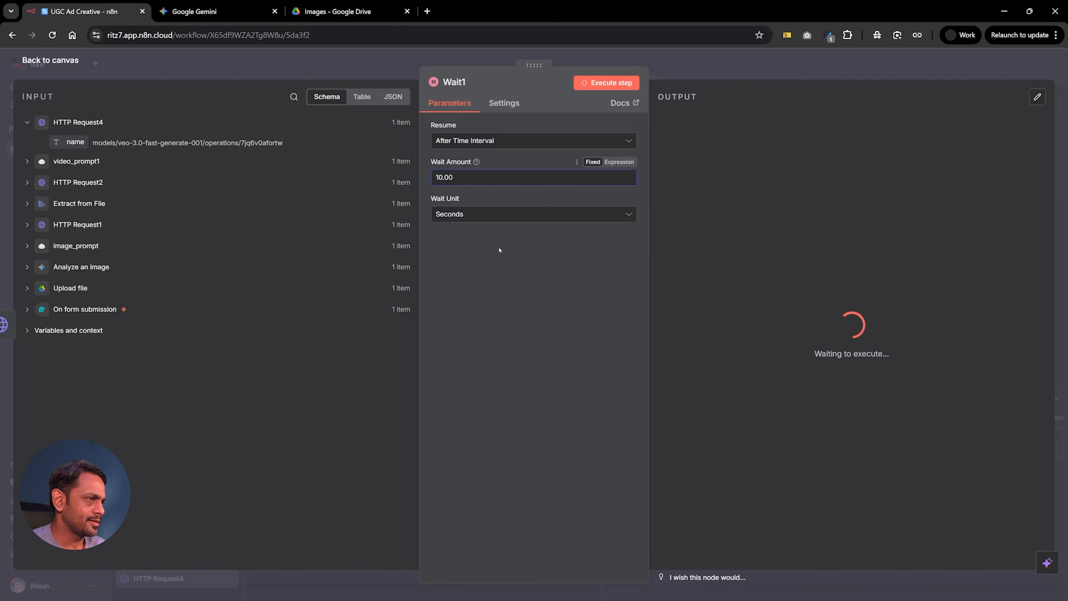
pyautogui.press('Escape')
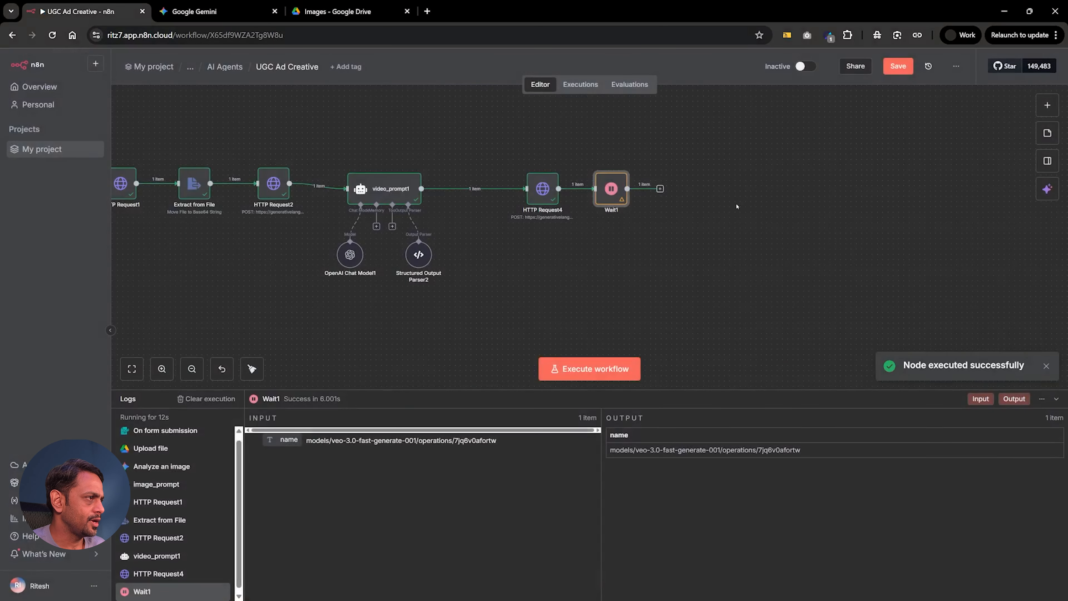
pyautogui.click(660, 189)
pyautogui.write('http')
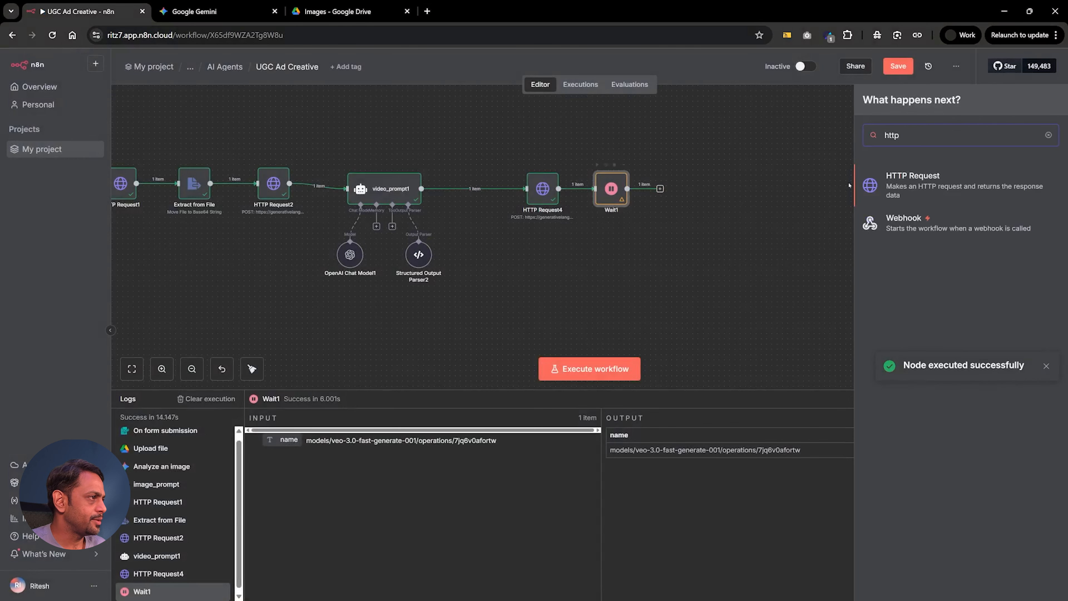
pyautogui.click(911, 187)
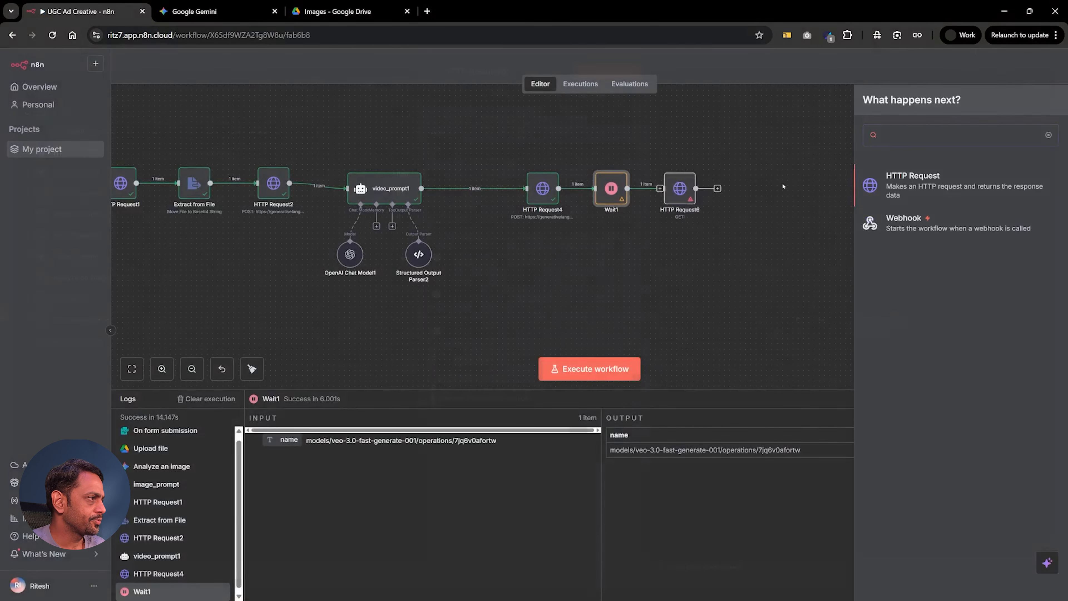
pyautogui.click(473, 196)
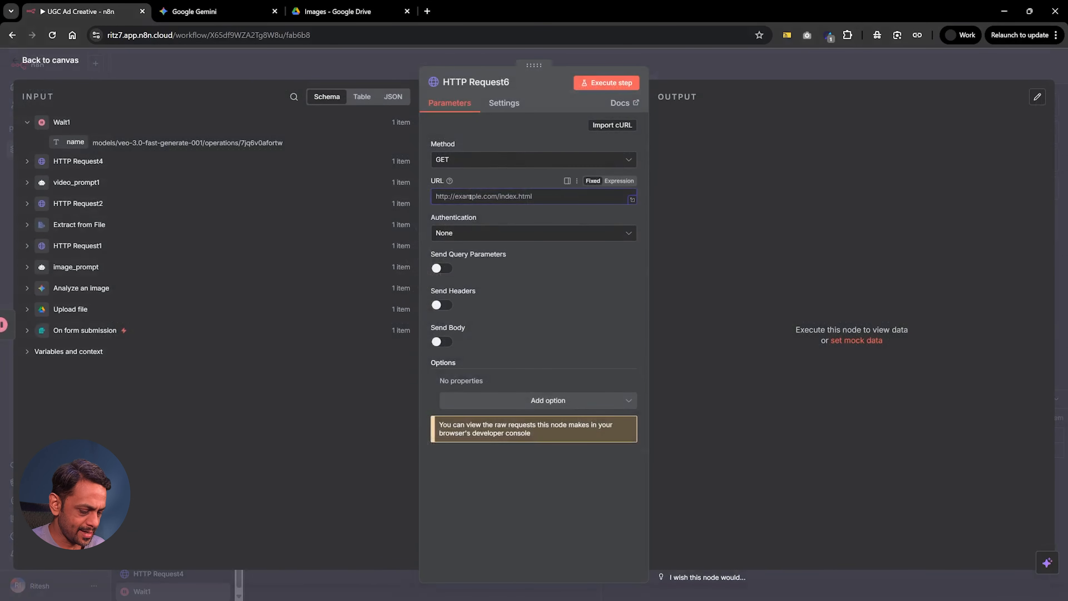
pyautogui.hotkey('ctrl', 'v')
pyautogui.click(482, 187)
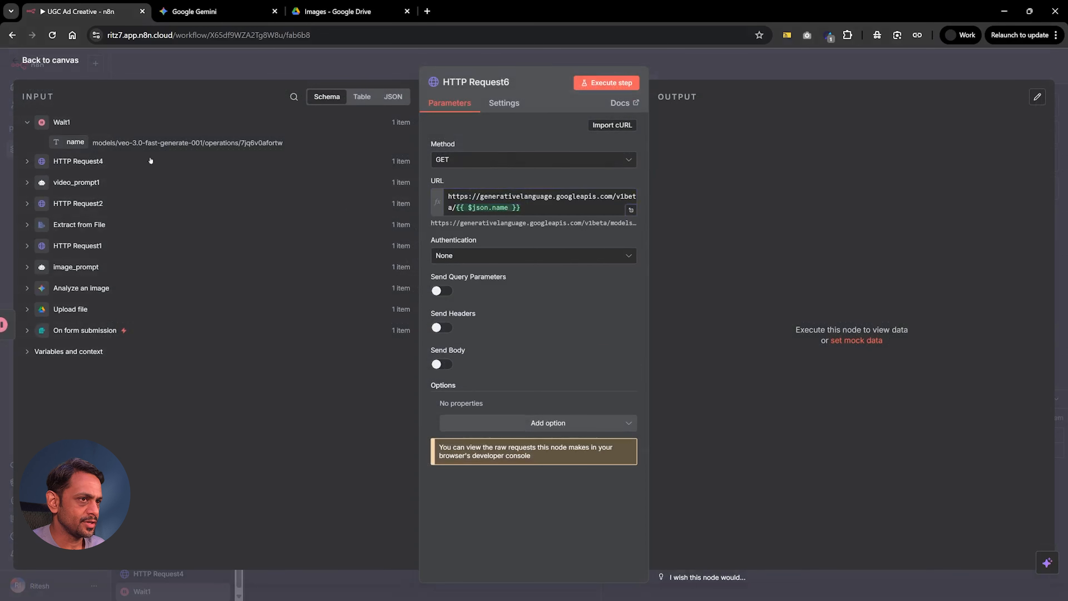
# Authenticate the new request with the predefined Google Gemini(PaLM) Api credential type and execute the step
pyautogui.click(451, 260)
pyautogui.click(467, 310)
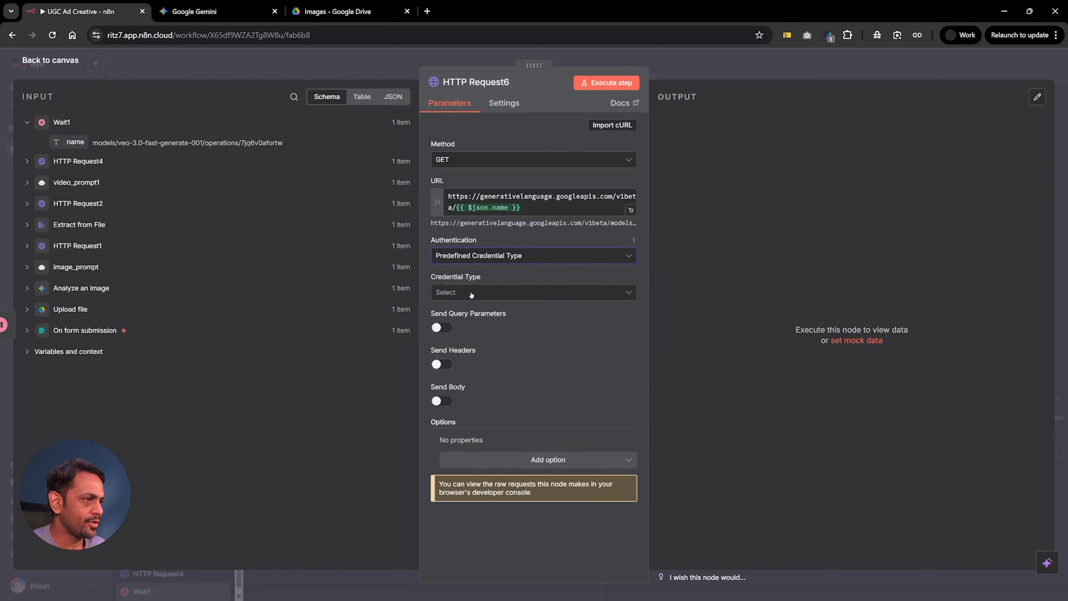
pyautogui.click(471, 295)
pyautogui.write('gemi')
pyautogui.click(483, 320)
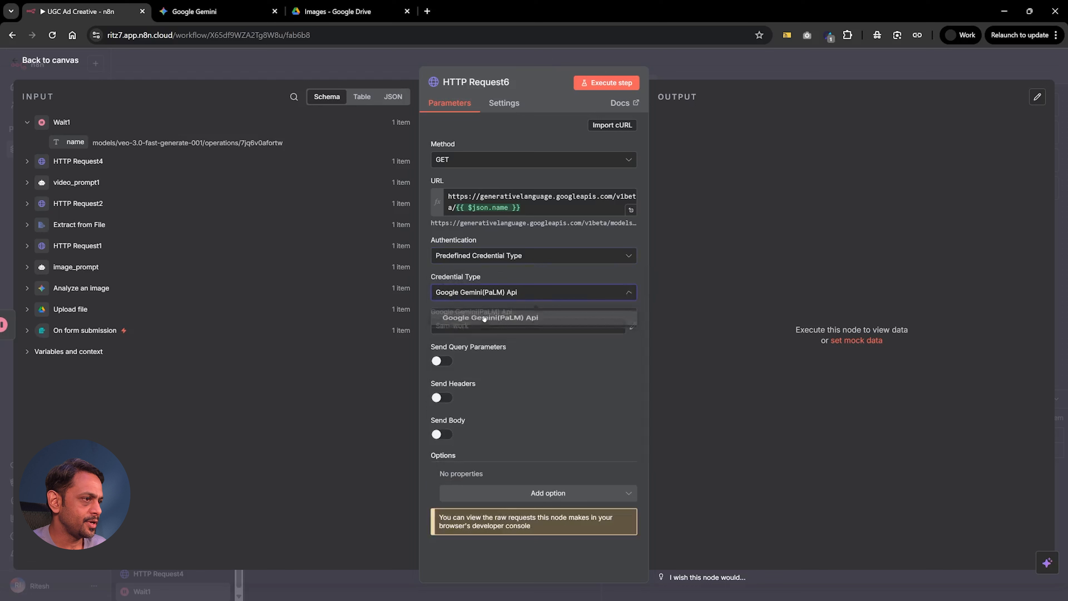
pyautogui.click(605, 83)
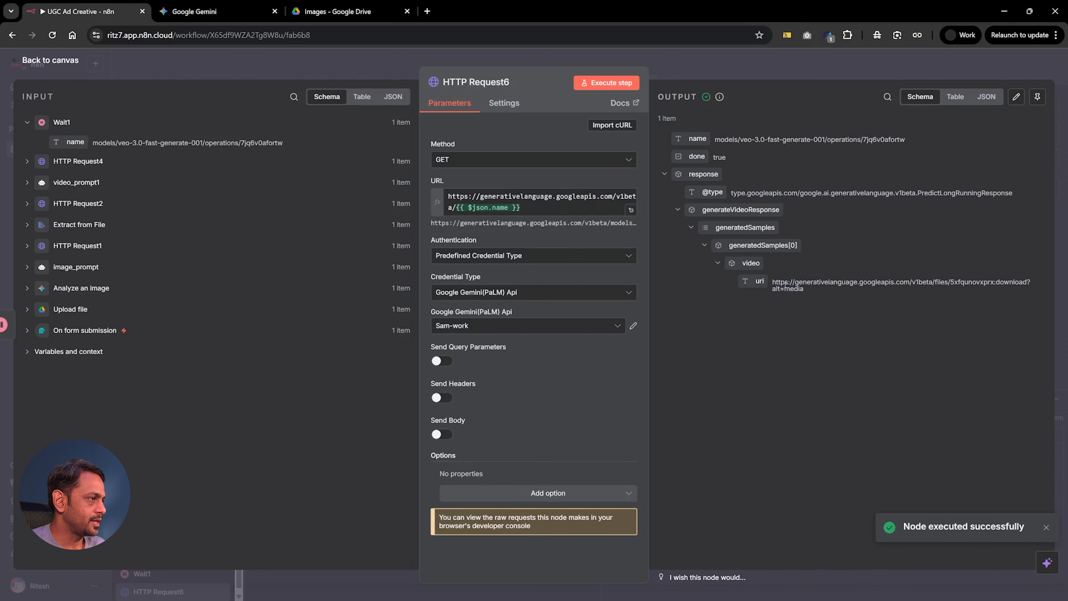
# Copy the generated video's uri from the HTTP Request6 output and open it in a new browser tab
pyautogui.tripleClick(774, 281)
pyautogui.hotkey('ctrl', 'c')
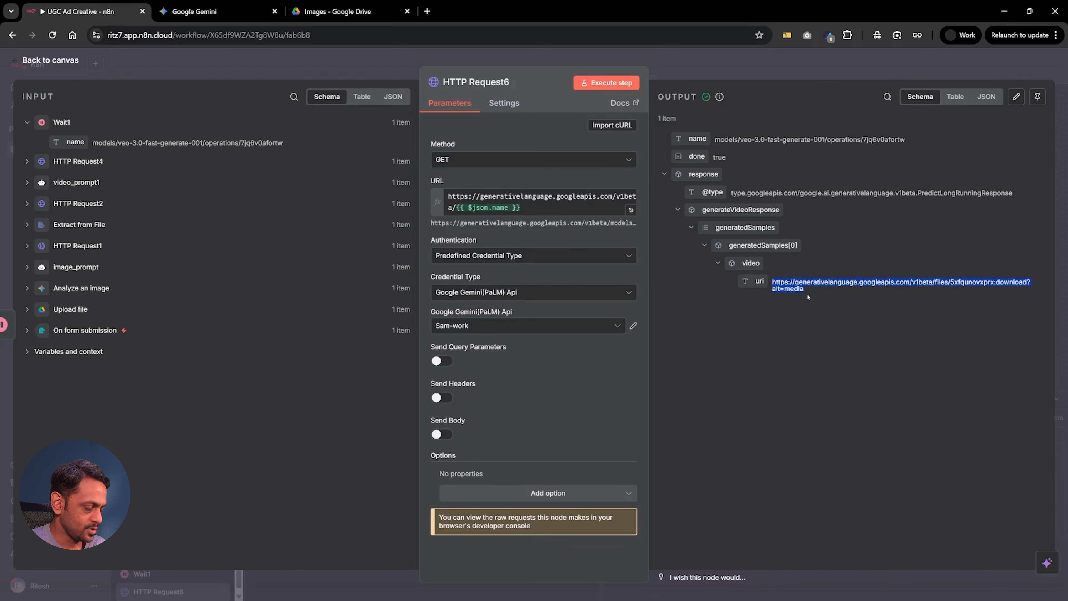
pyautogui.click(426, 11)
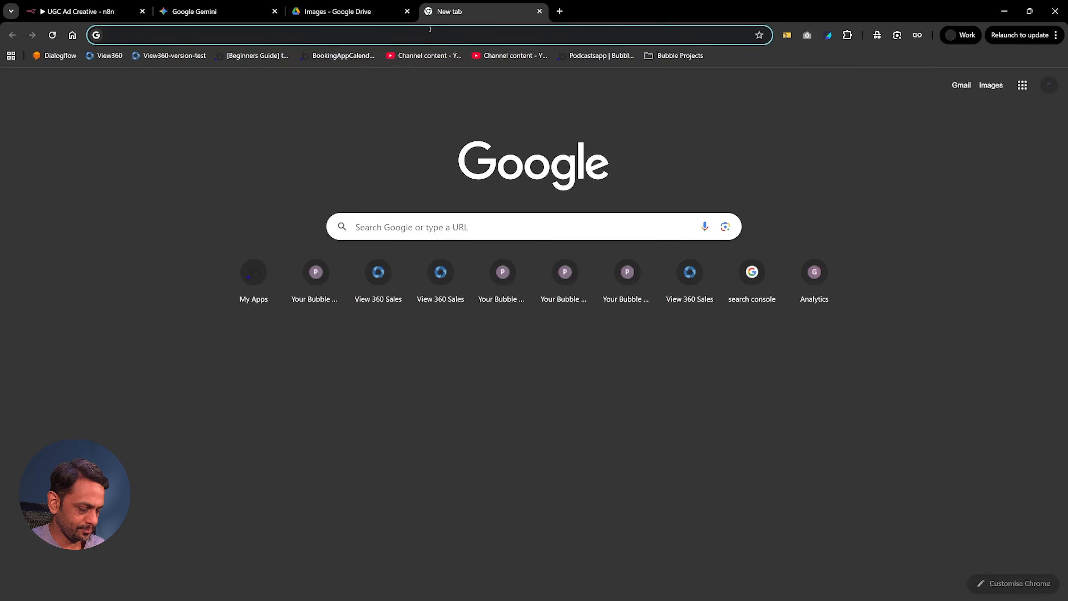
pyautogui.hotkey('ctrl', 'v')
pyautogui.press('Return')
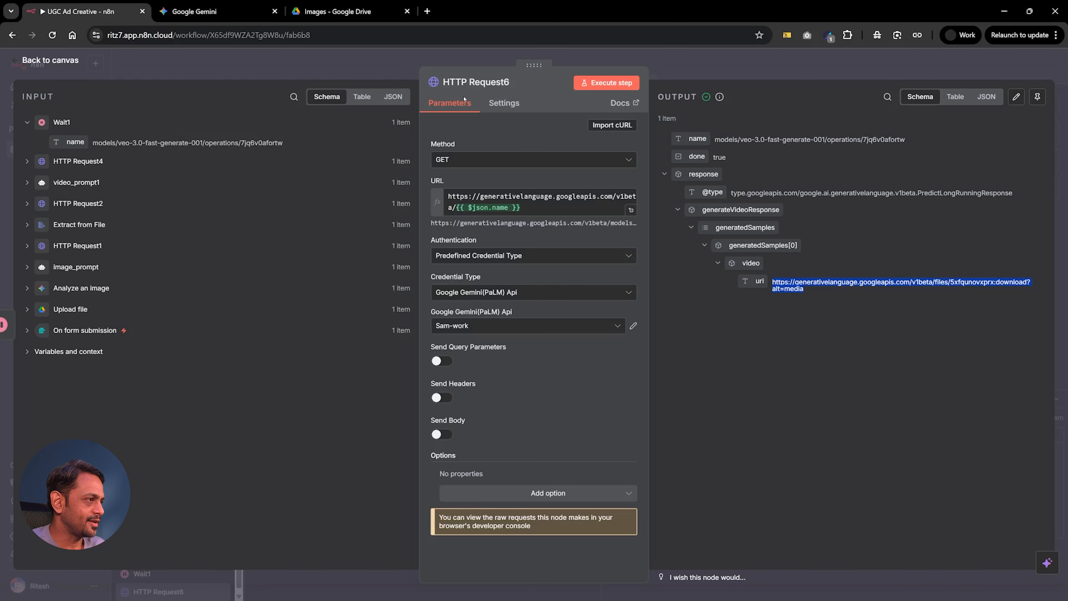
pyautogui.click(775, 282)
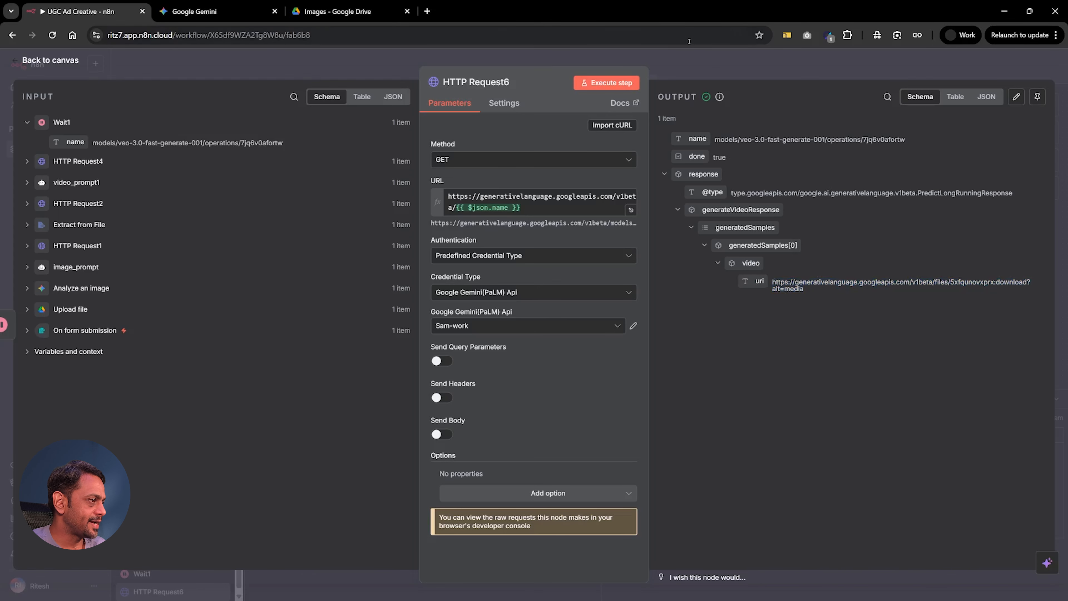
# Check the URL expression and authentication settings of the reference branch's HTTP Request5 node
pyautogui.click(698, 71)
pyautogui.scroll(3, 894, 290)
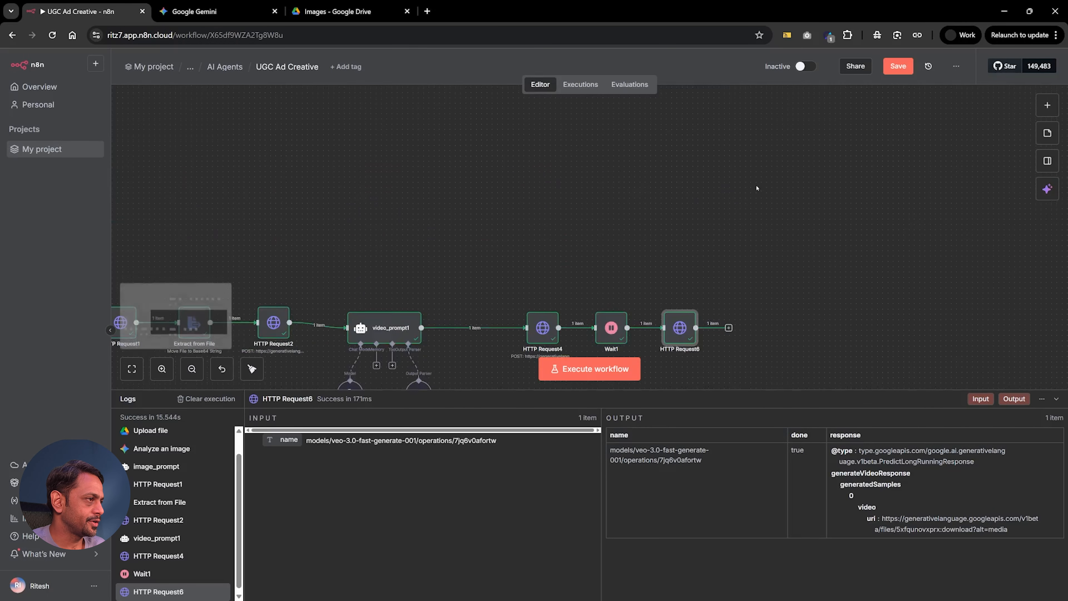
pyautogui.doubleClick(892, 282)
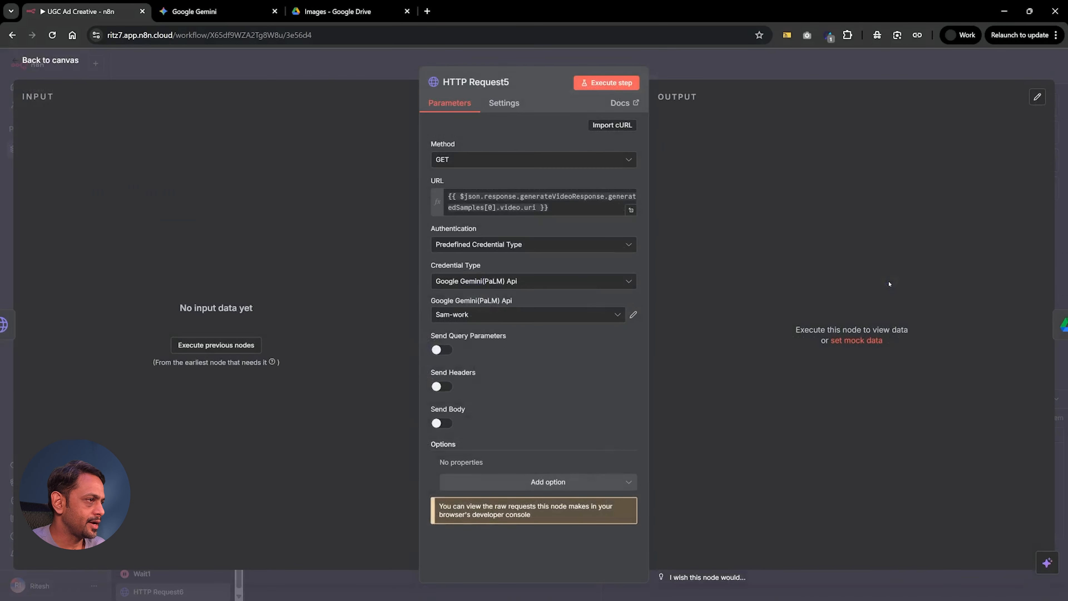
pyautogui.press('Escape')
# Add an HTTP Request node after HTTP Request6 and use the generated video's uri field as its URL
pyautogui.click(729, 189)
pyautogui.write('http')
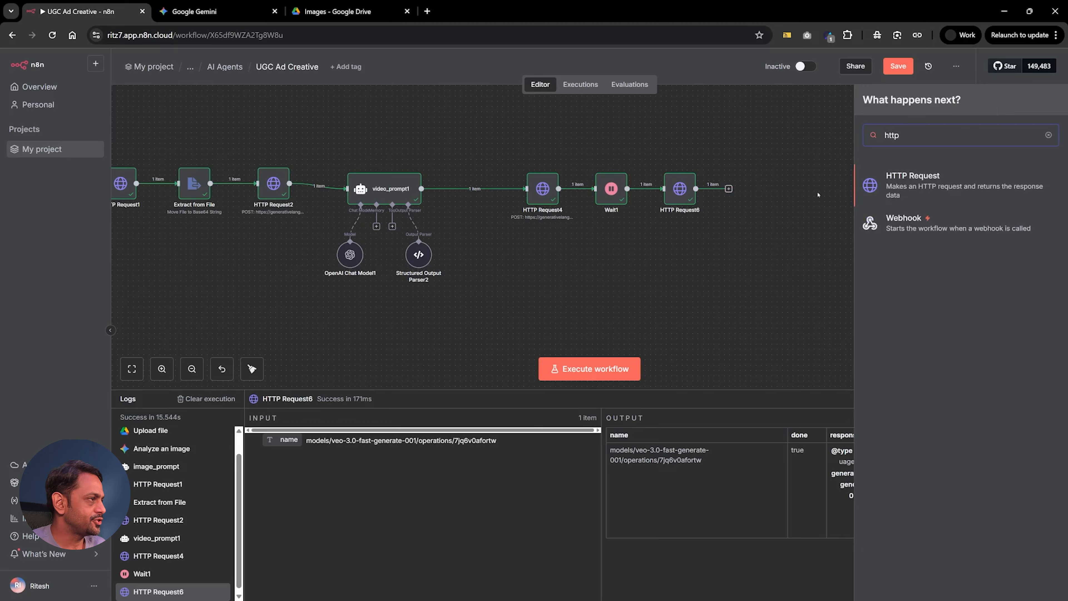
pyautogui.click(912, 191)
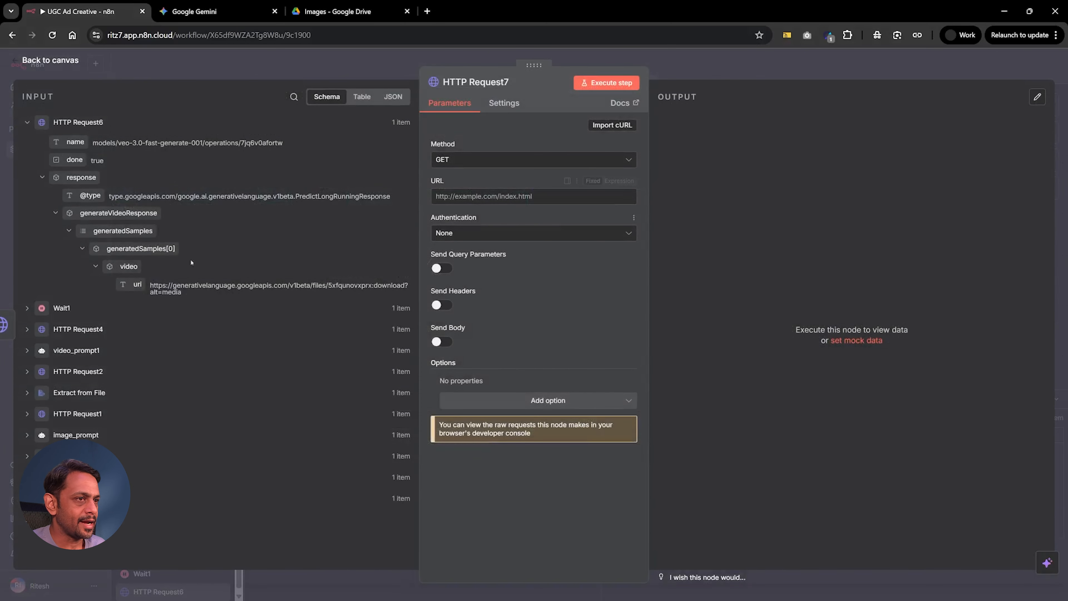
pyautogui.moveTo(137, 284); pyautogui.dragTo(458, 193)
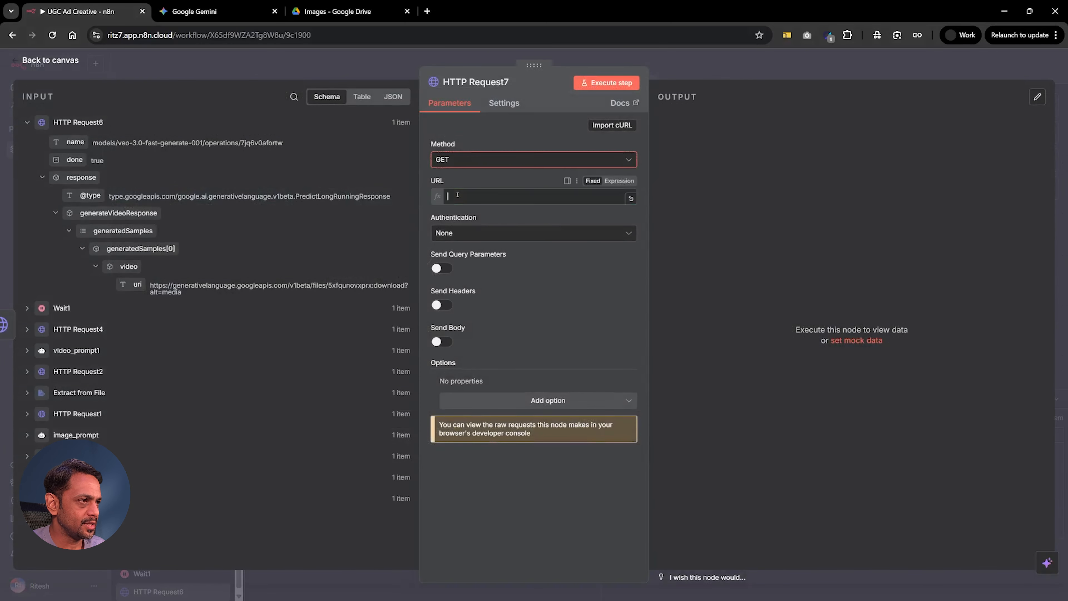
# Set the HTTP Request7 node to authenticate with the predefined Google Gemini(PaLM) Api credential type
pyautogui.click(440, 260)
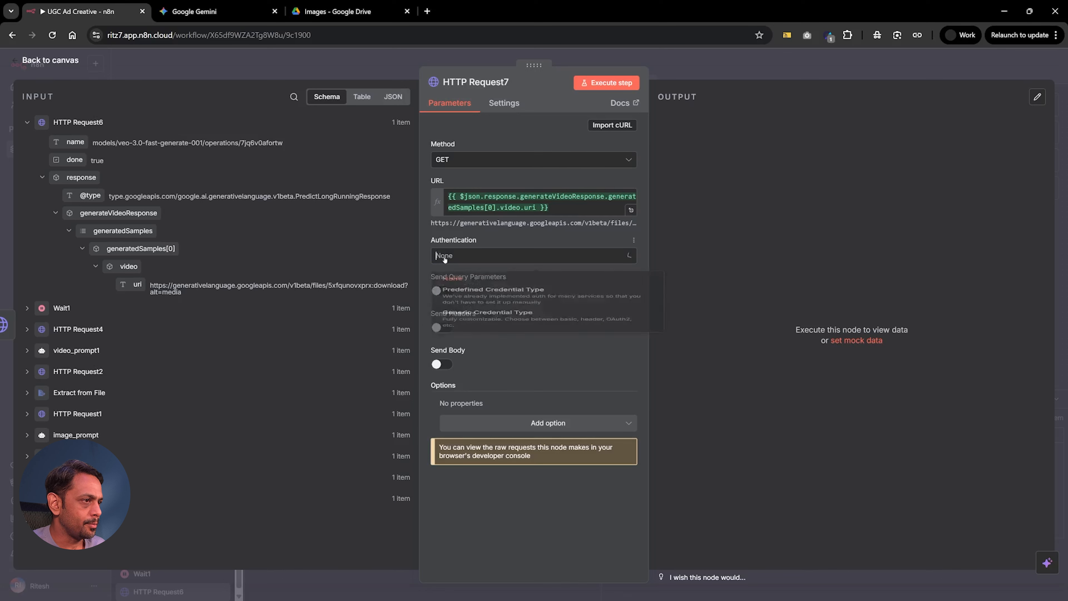
pyautogui.click(471, 319)
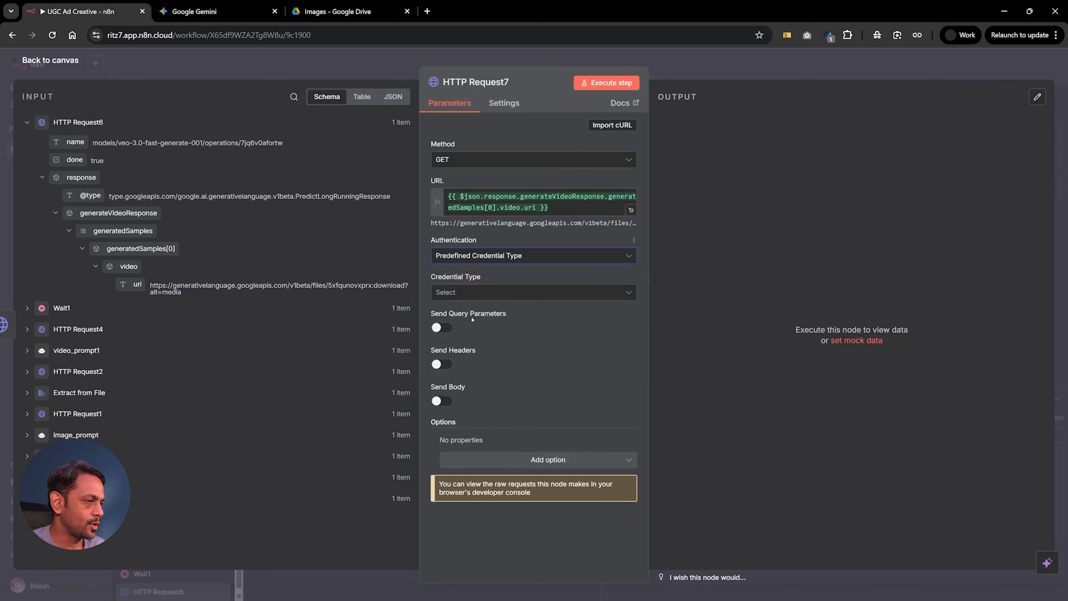
pyautogui.click(457, 293)
pyautogui.write('gemi')
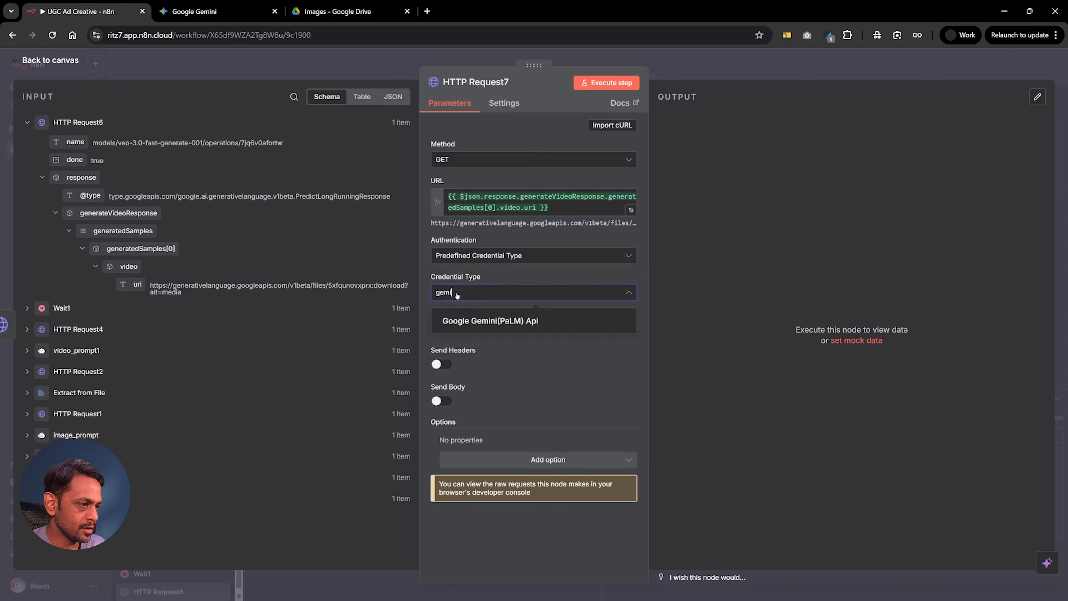
pyautogui.click(471, 319)
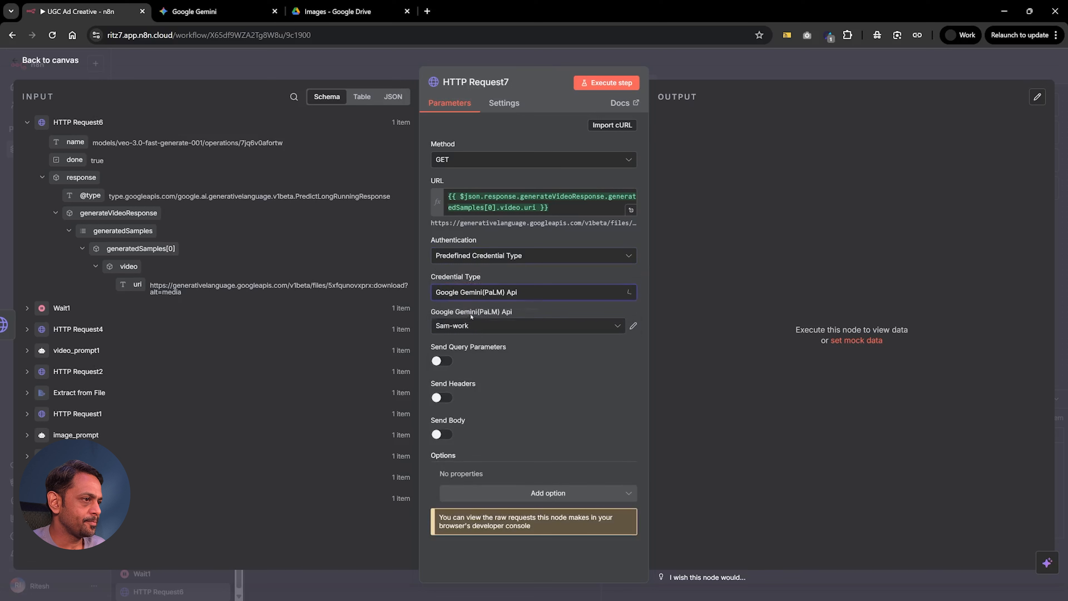
# Execute the HTTP Request7 step, view the returned video in its binary output and return to the canvas
pyautogui.click(613, 81)
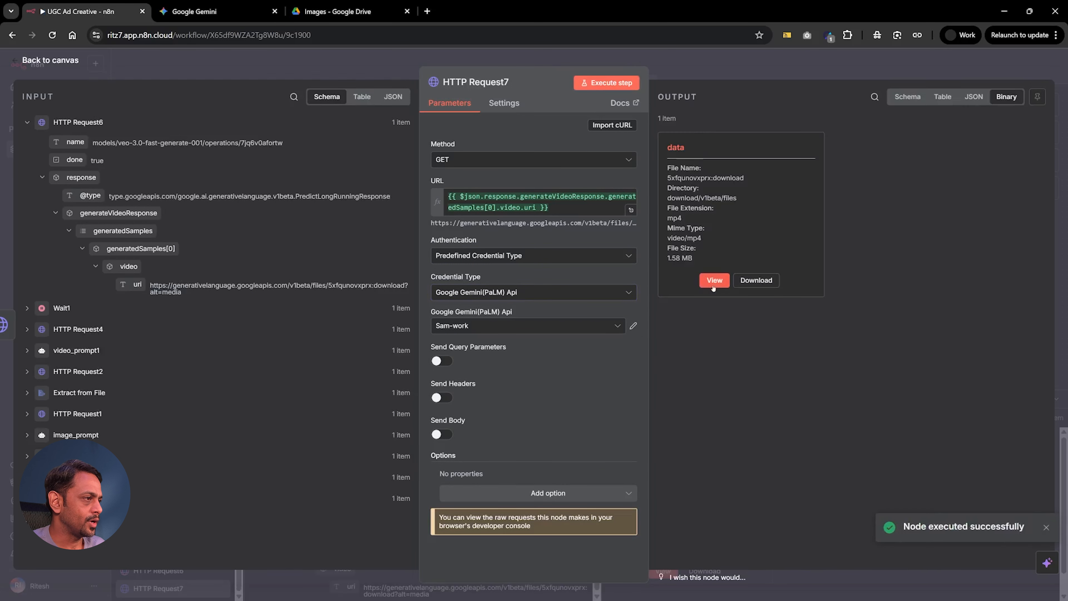
pyautogui.click(717, 284)
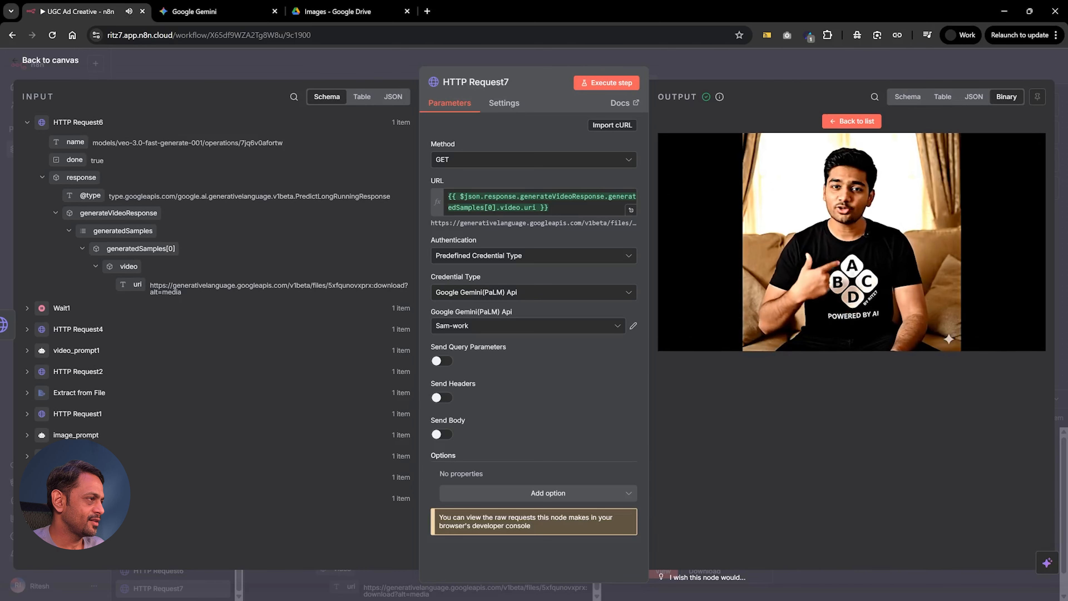
pyautogui.click(709, 64)
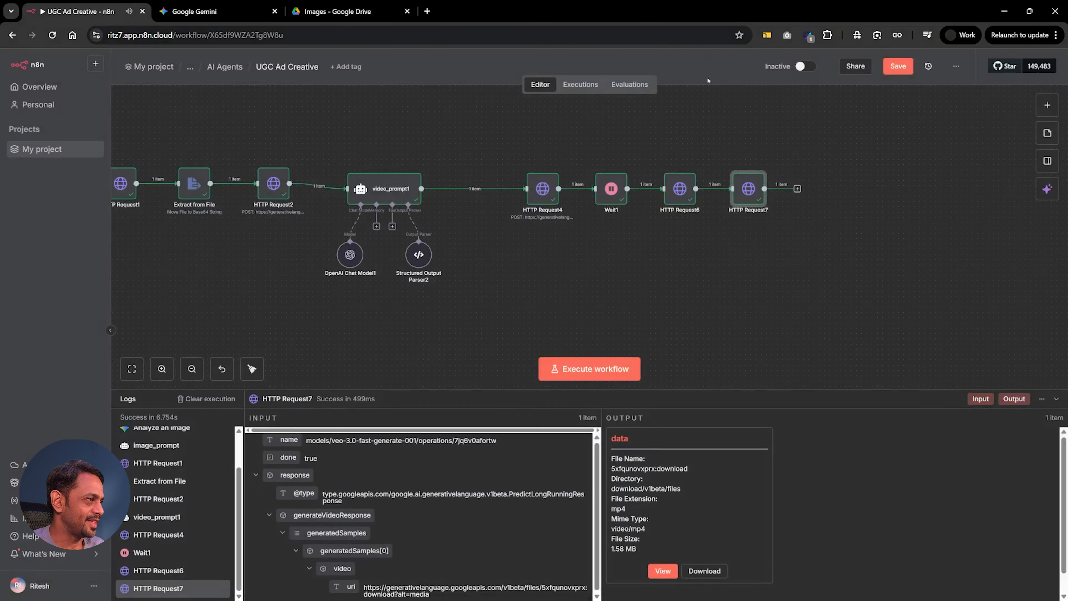
# Add a Google Drive node with the Upload file action after HTTP Request7
pyautogui.click(797, 188)
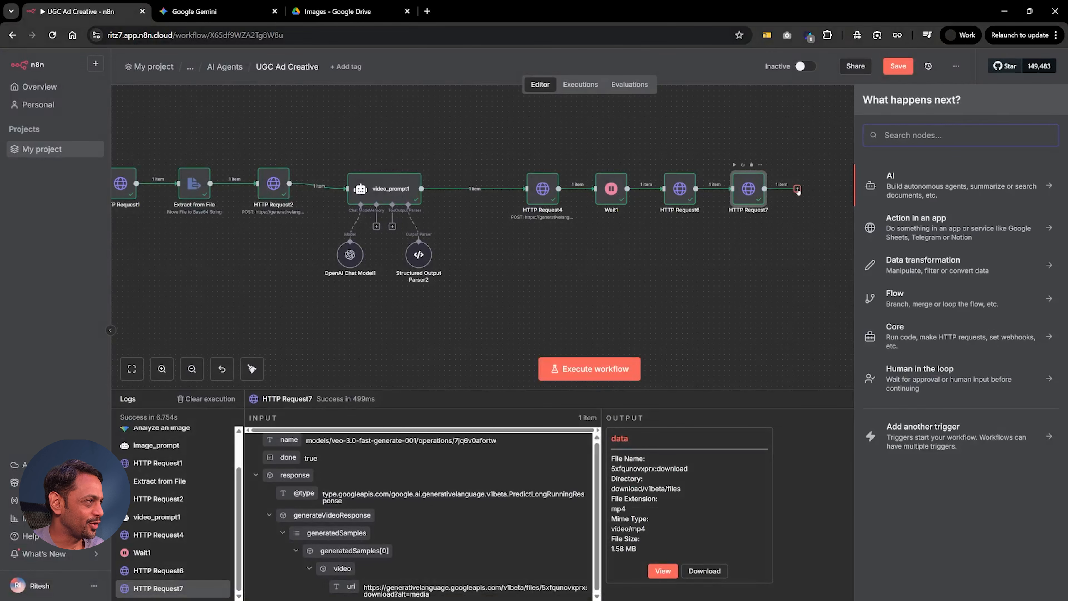
pyautogui.write('upload')
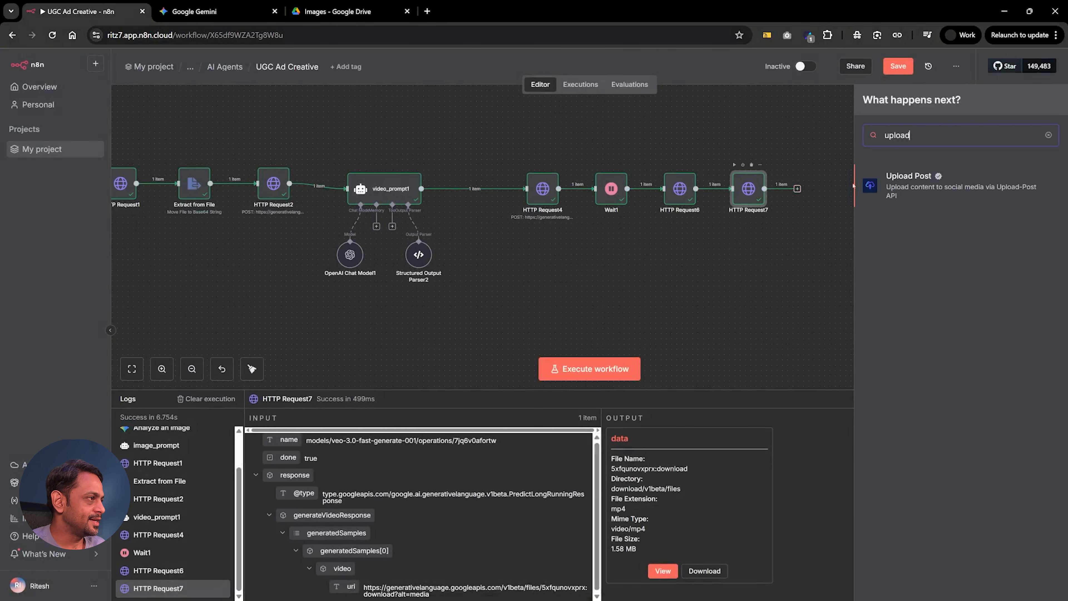
pyautogui.press('BackSpace')
pyautogui.press('BackSpace')
pyautogui.press('BackSpace')
pyautogui.press('BackSpace')
pyautogui.press('BackSpace')
pyautogui.press('BackSpace')
pyautogui.write('drive')
pyautogui.click(927, 211)
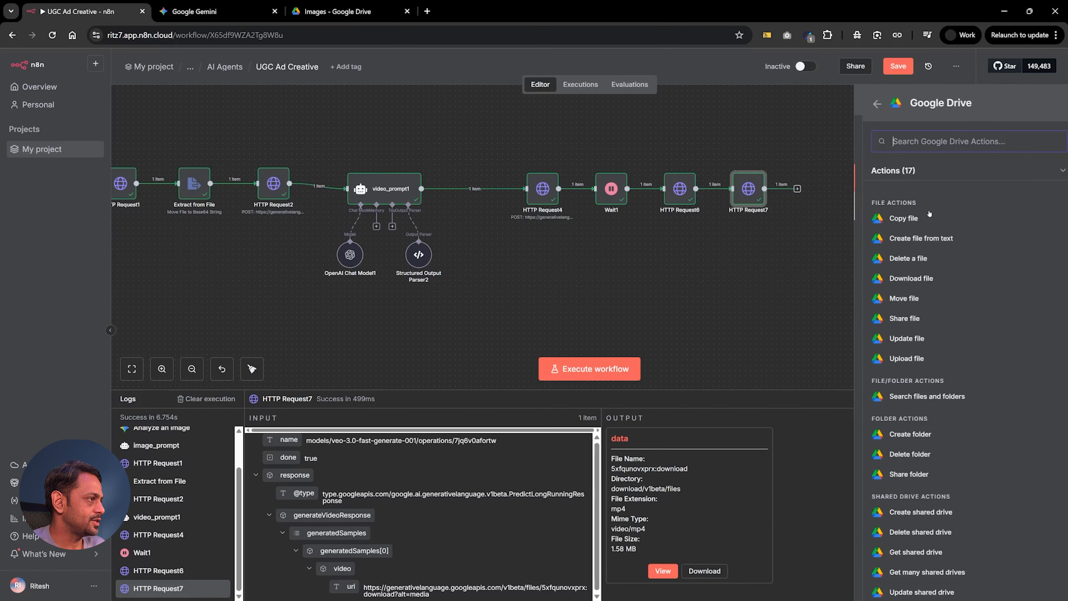
pyautogui.click(898, 358)
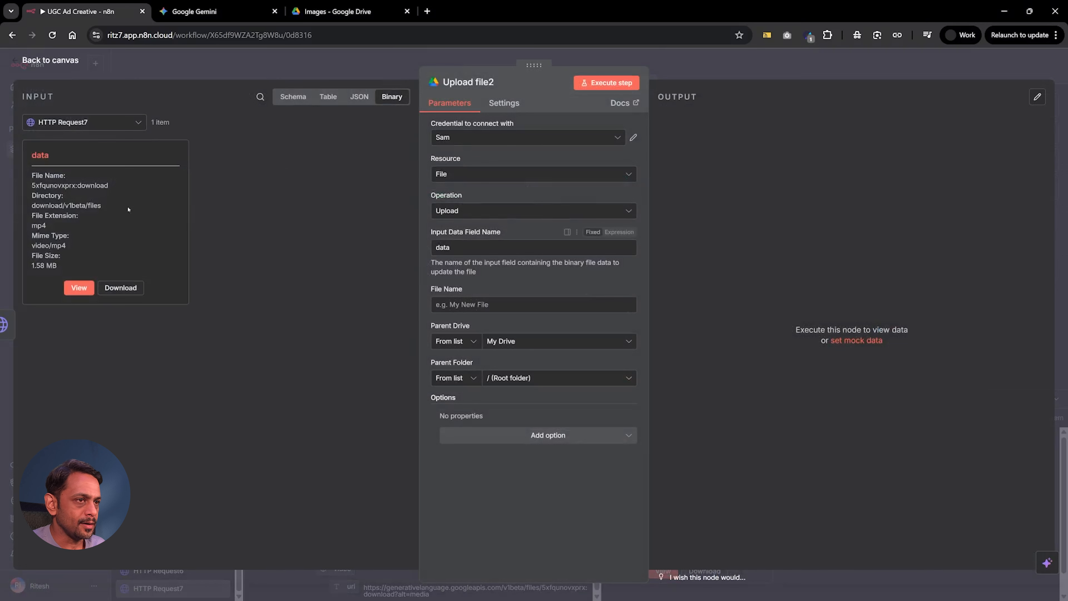
# Name the uploaded file creative-1 and switch the parent folder selection to By ID
pyautogui.click(458, 304)
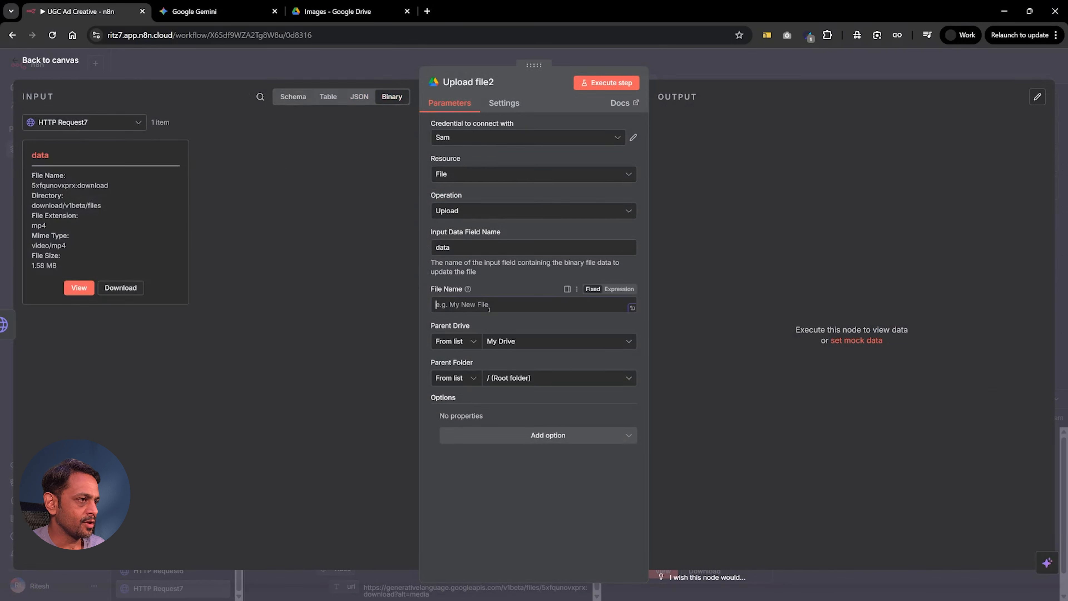
pyautogui.write('creative-1')
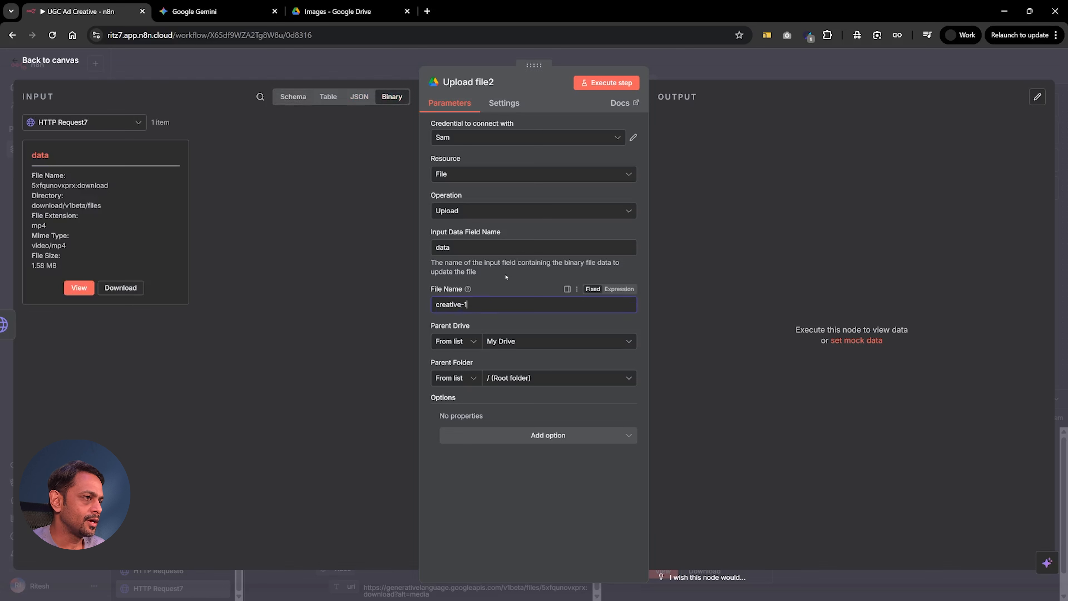
pyautogui.click(506, 276)
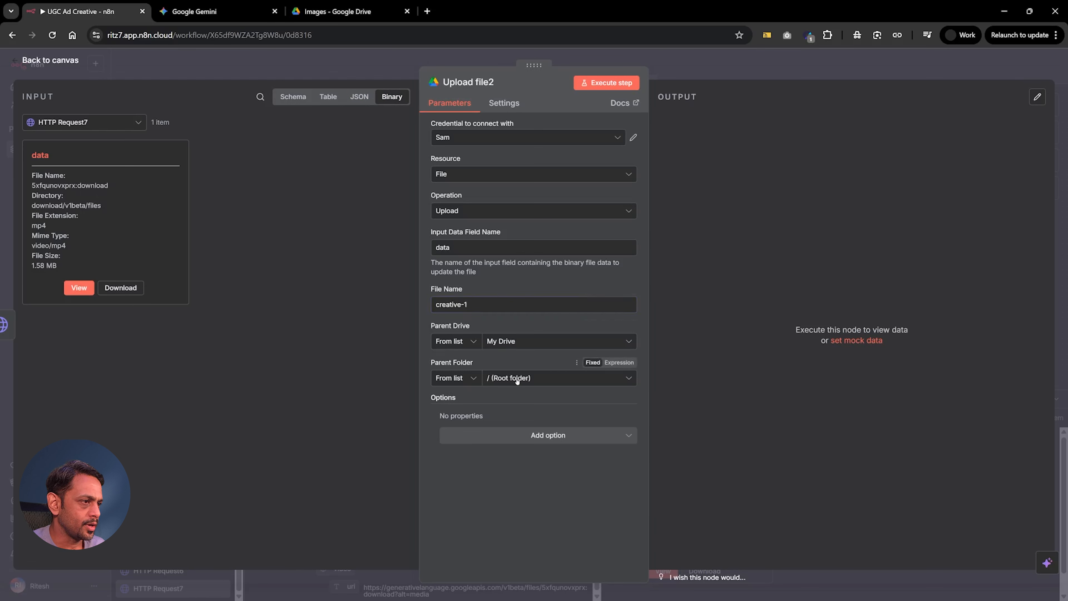
pyautogui.click(459, 381)
pyautogui.click(454, 444)
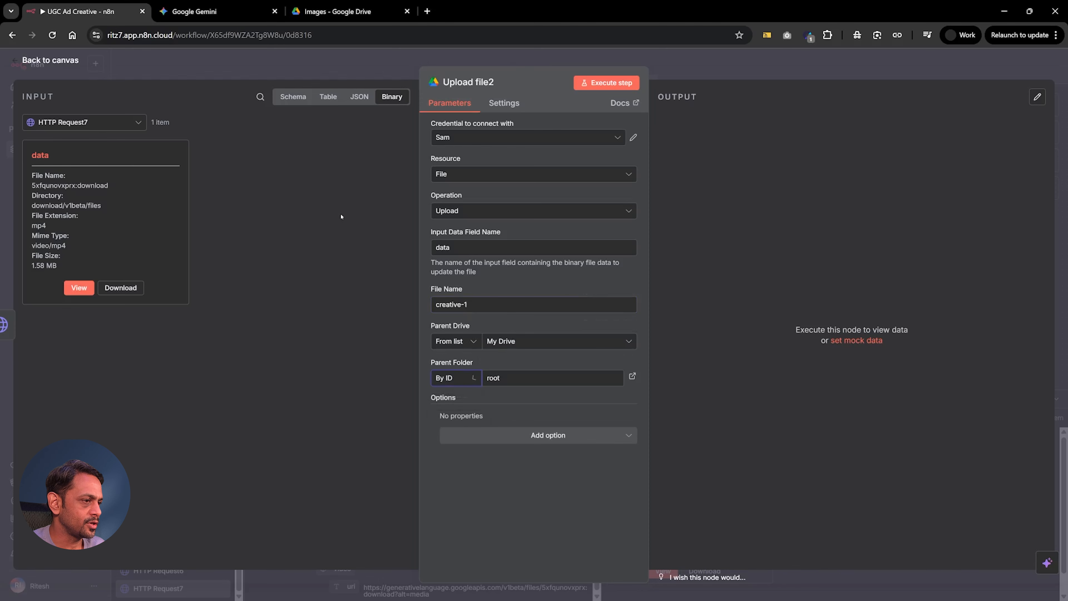
# Switch to Google Drive, open the Videos folder inside UGC ad generator and copy the folder ID from its URL
pyautogui.click(306, 12)
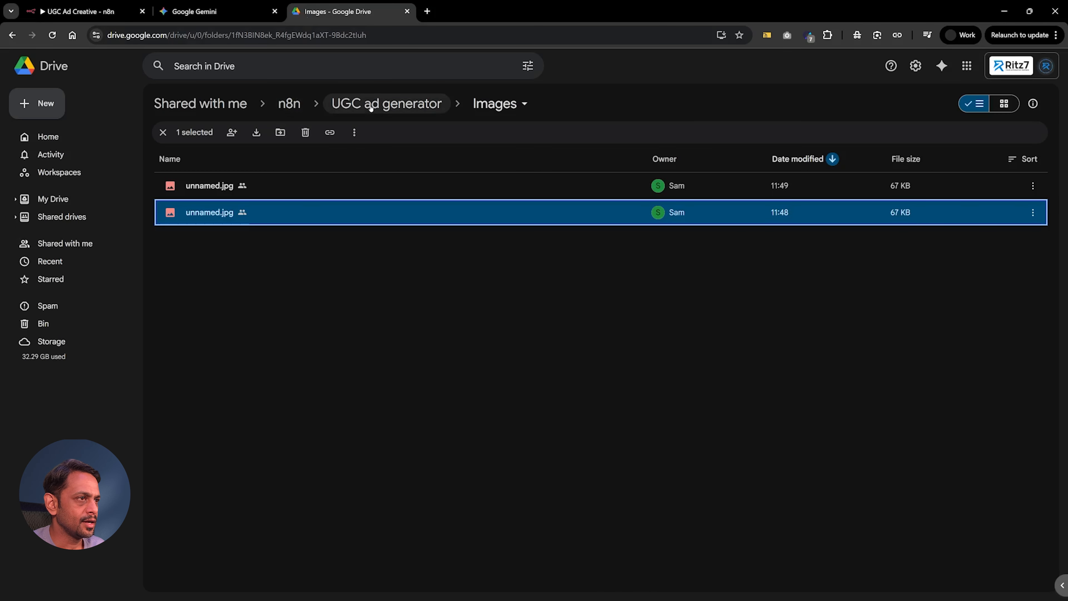
pyautogui.click(336, 103)
pyautogui.doubleClick(198, 186)
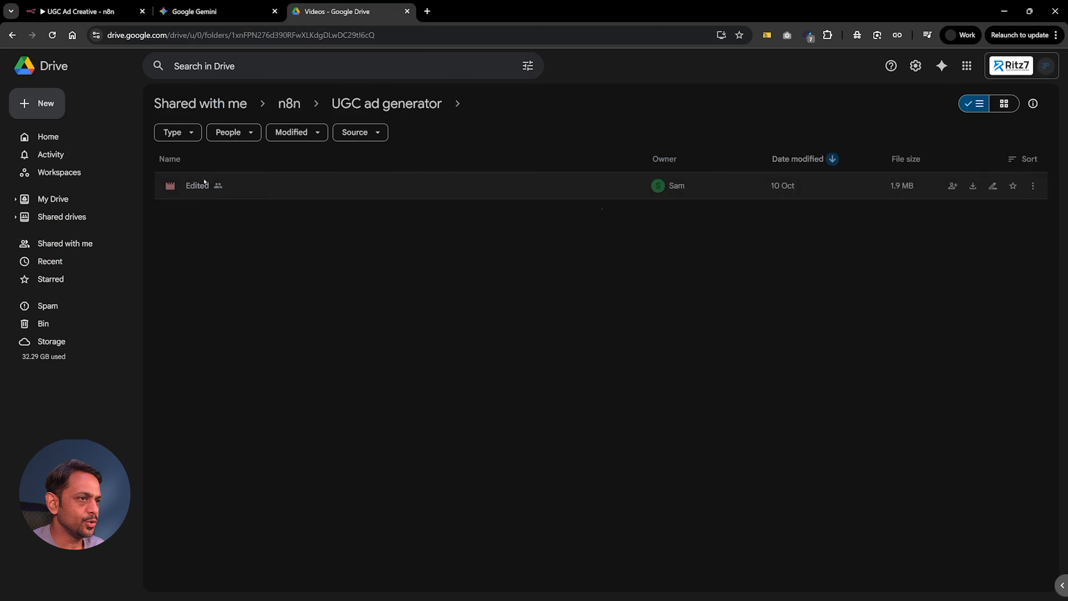
pyautogui.click(354, 38)
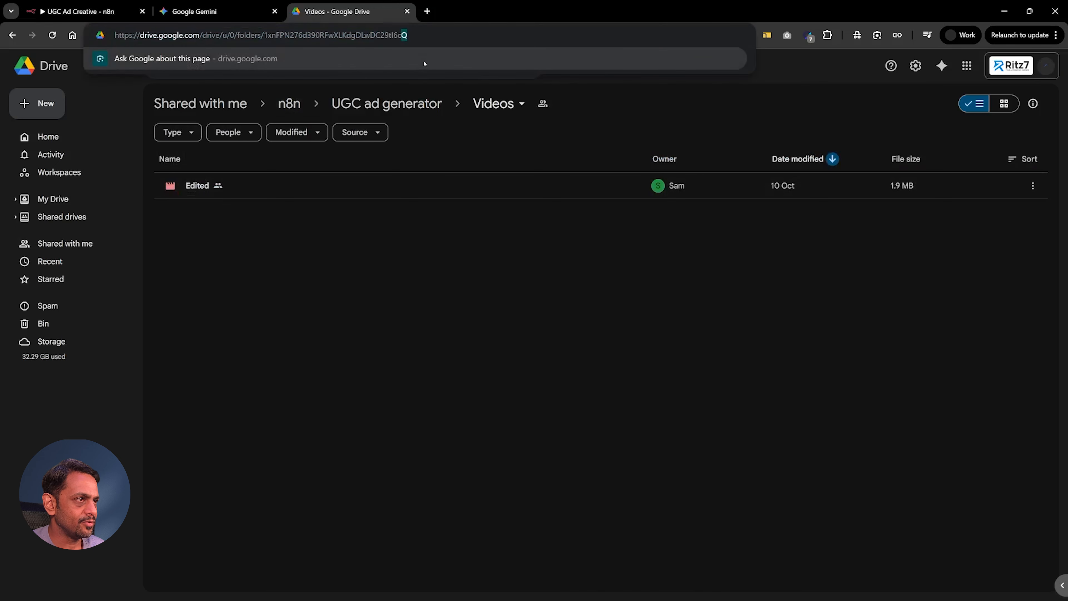
pyautogui.hotkey('shift', 'Left')
pyautogui.hotkey('shift', 'Left')
pyautogui.hotkey('shift', 'Left')
pyautogui.hotkey('shift', 'Left')
pyautogui.hotkey('shift', 'Left')
pyautogui.hotkey('shift', 'Left')
pyautogui.hotkey('shift', 'Left')
pyautogui.hotkey('shift', 'Left')
pyautogui.hotkey('shift', 'Left')
pyautogui.hotkey('shift', 'Left')
pyautogui.hotkey('shift', 'Left')
pyautogui.hotkey('shift', 'Left')
pyautogui.hotkey('shift', 'Left')
pyautogui.hotkey('shift', 'Left')
pyautogui.hotkey('shift', 'Left')
pyautogui.hotkey('shift', 'Left')
pyautogui.hotkey('shift', 'Left')
pyautogui.hotkey('shift', 'Left')
pyautogui.hotkey('shift', 'Left')
pyautogui.hotkey('shift', 'Left')
pyautogui.hotkey('ctrl', 'c')
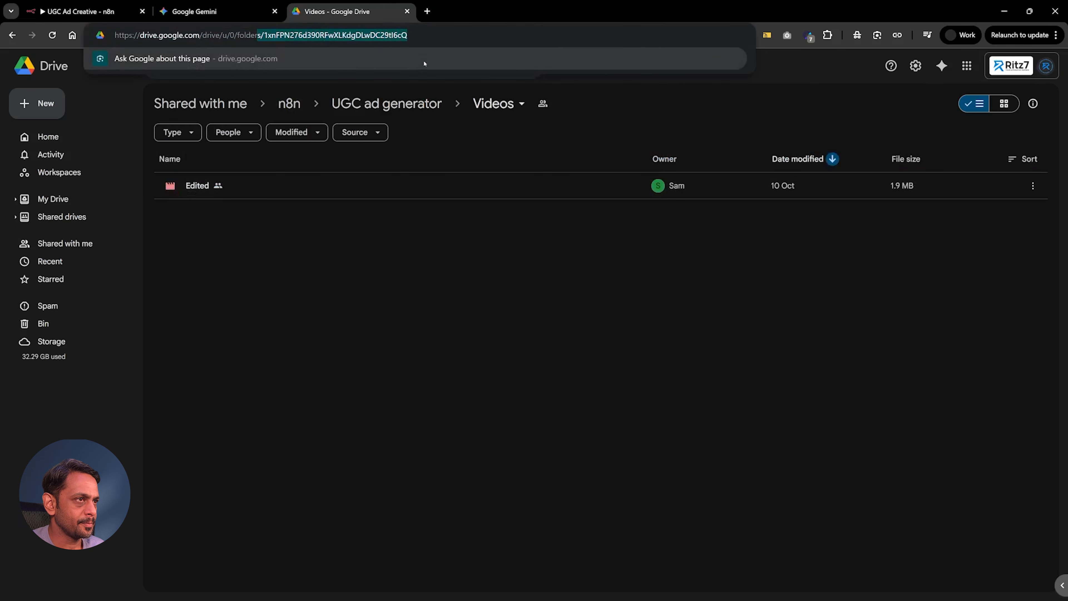
# Return to n8n, use the copied Videos folder ID as the upload node's parent folder and execute the step
pyautogui.hotkey('ctrl', '1')
pyautogui.doubleClick(515, 378)
pyautogui.hotkey('ctrl', 'v')
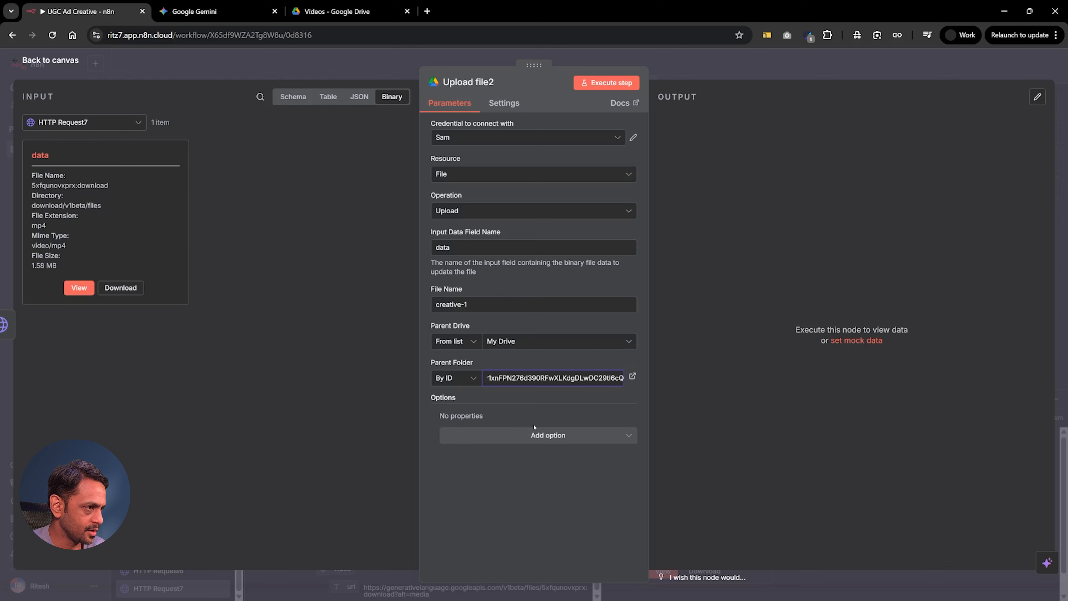
pyautogui.press('Delete')
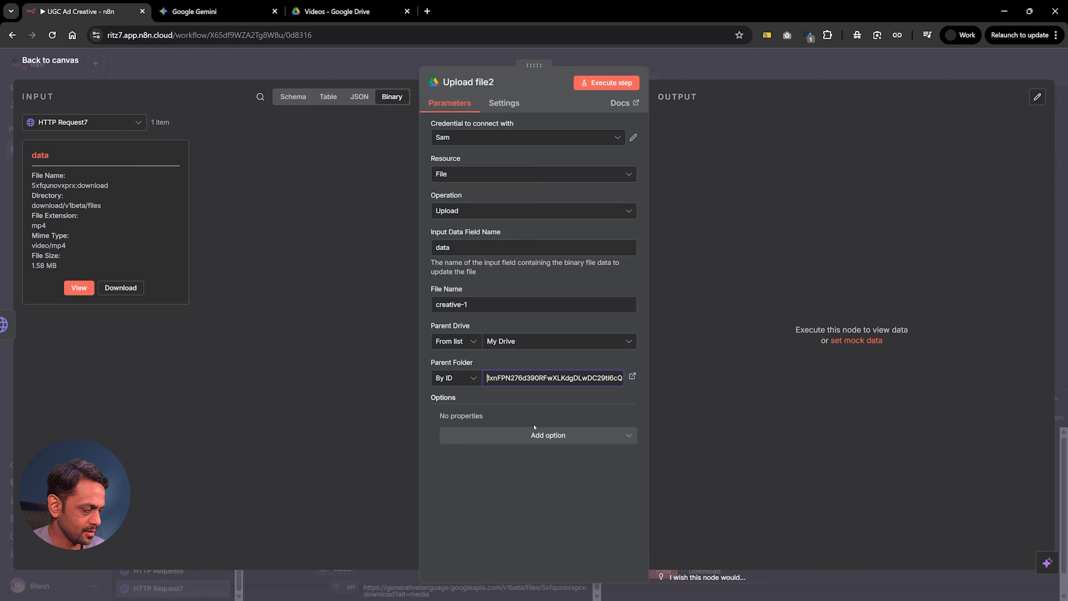
pyautogui.click(610, 83)
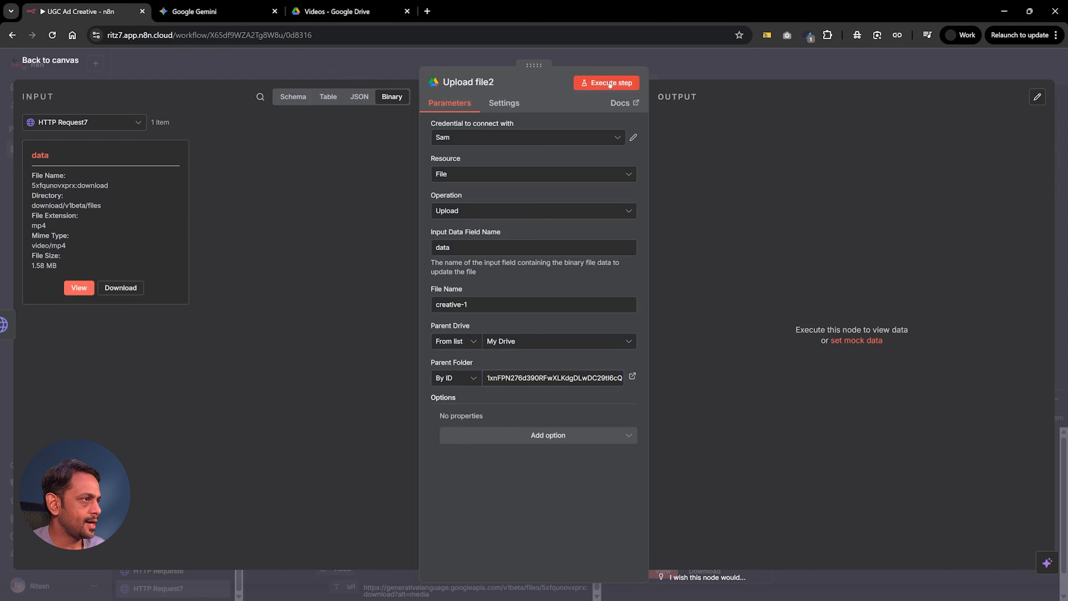
# Reload the Videos folder in Google Drive and open the uploaded creative-1 video
pyautogui.click(350, 11)
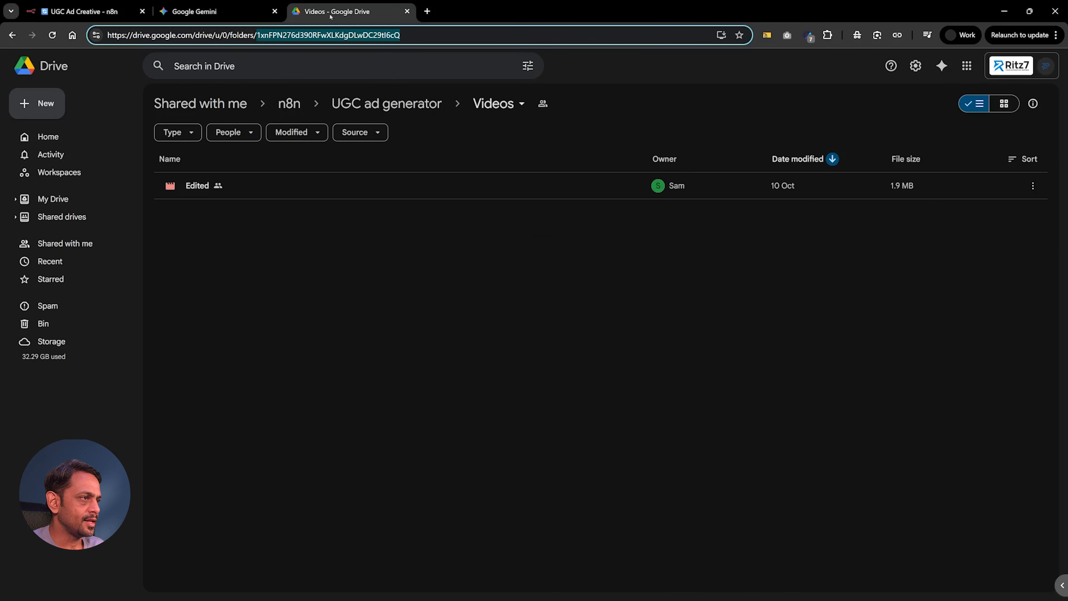
pyautogui.click(84, 12)
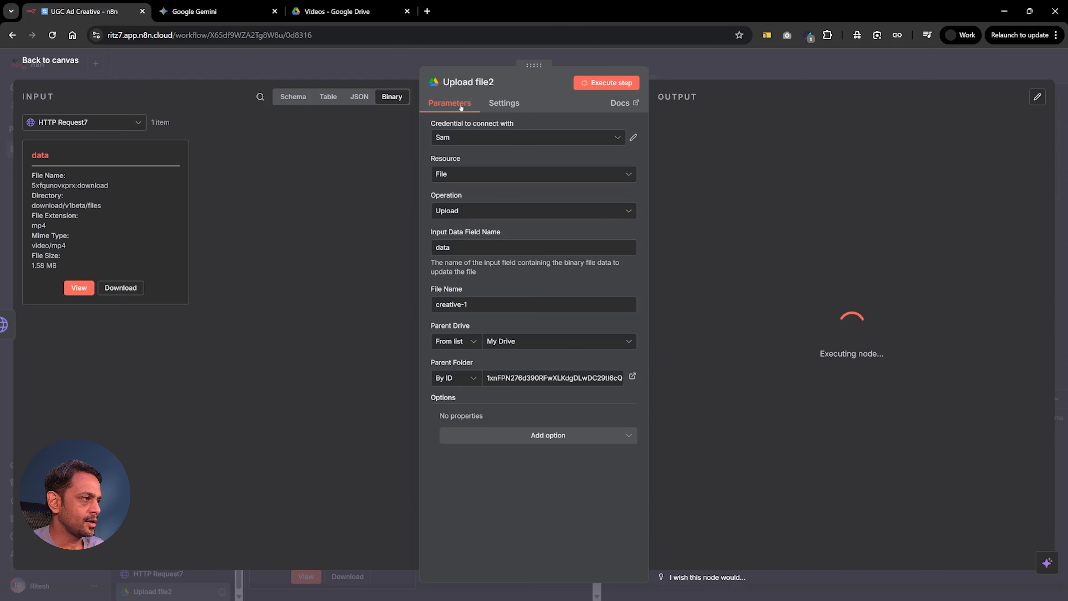
pyautogui.click(344, 12)
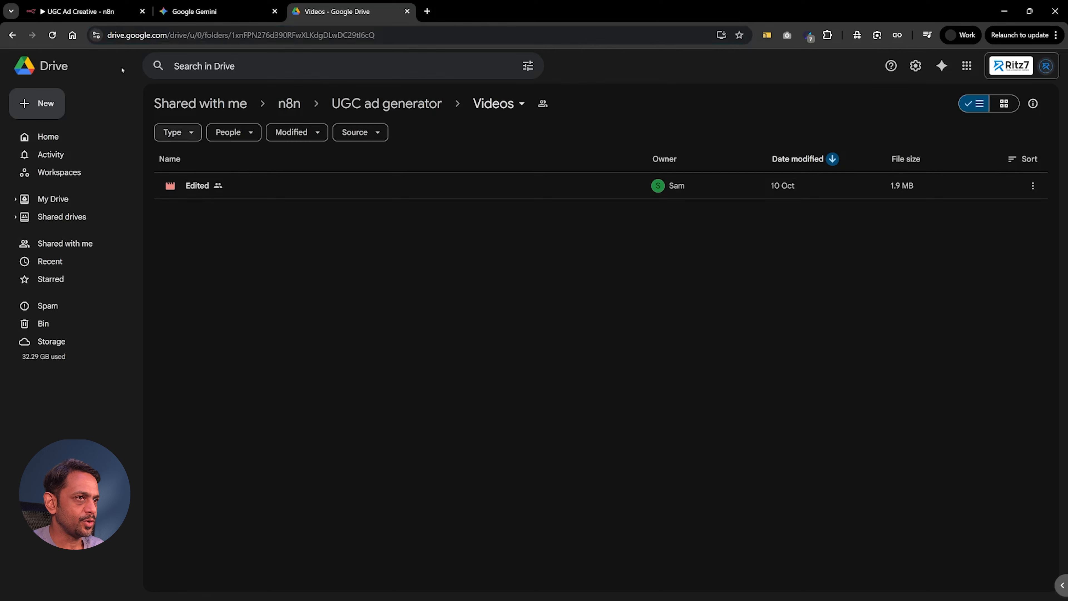
pyautogui.click(52, 35)
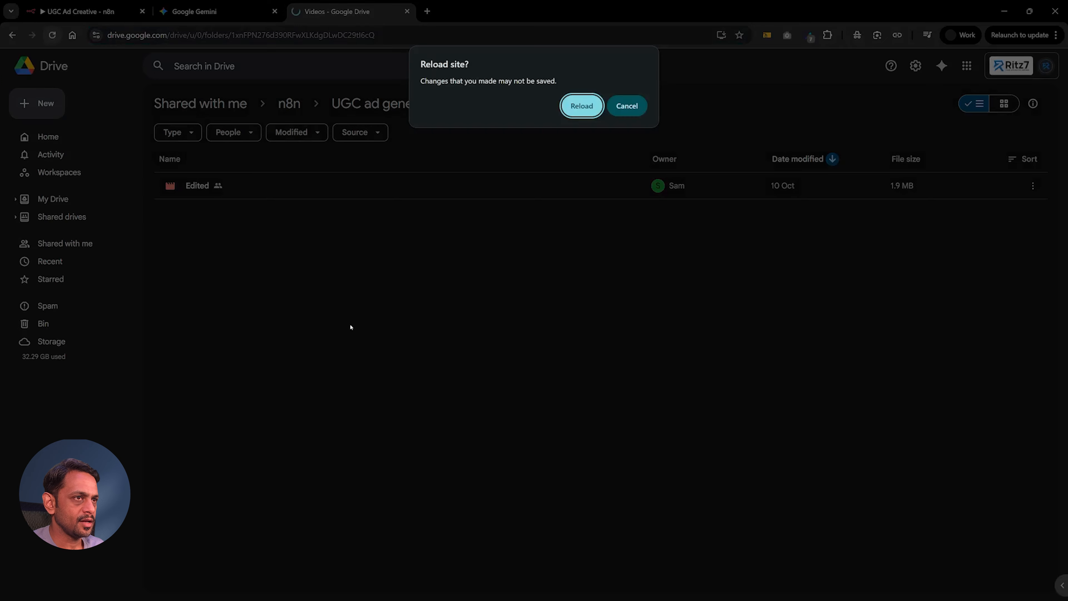
pyautogui.click(568, 108)
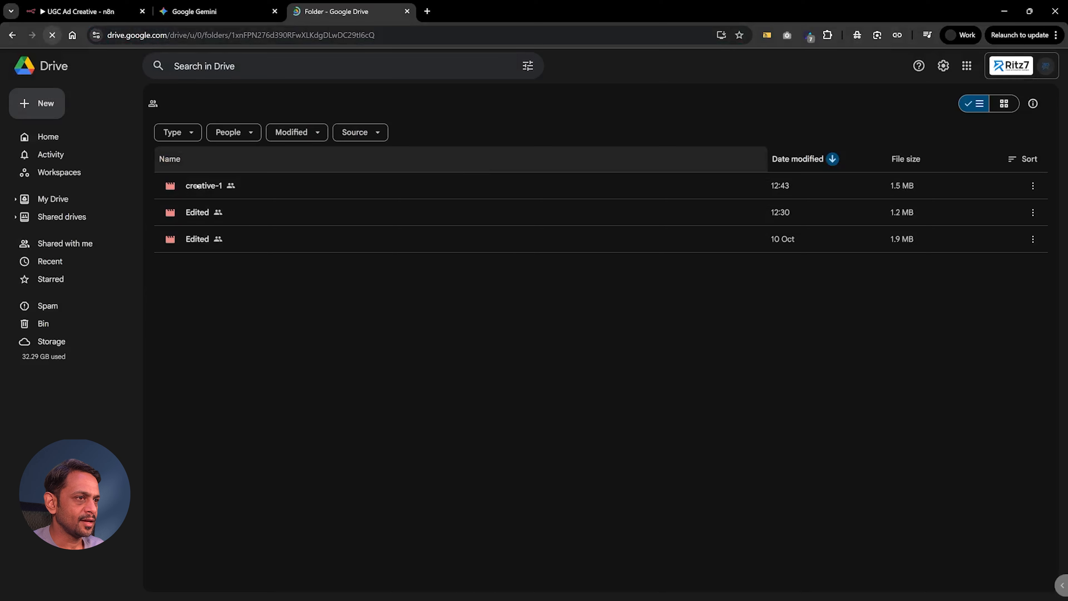
pyautogui.doubleClick(198, 186)
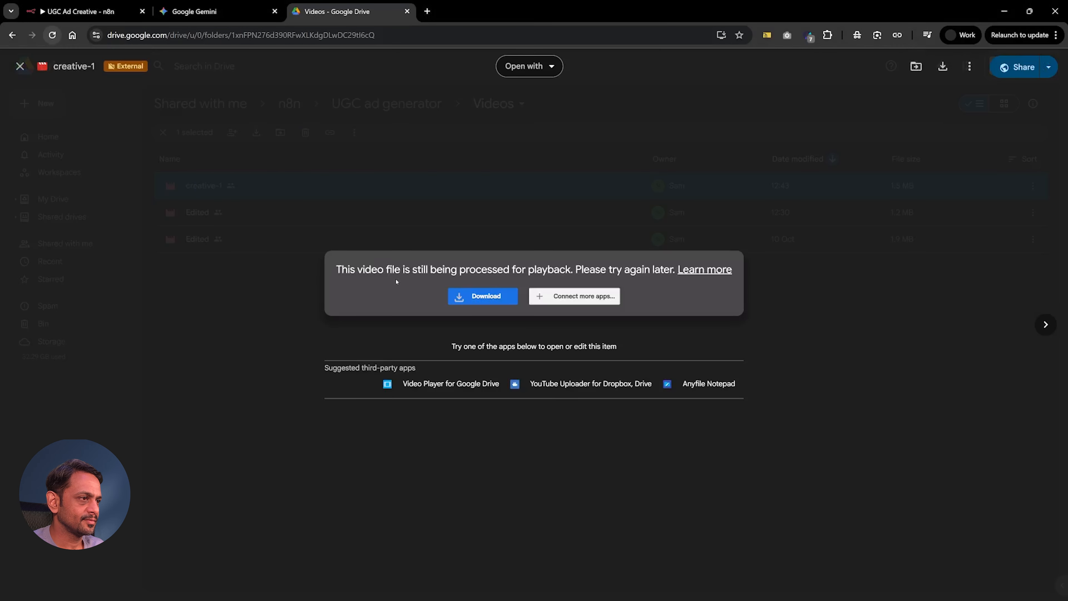
# Reload the Videos folder, reopen creative-1, and download it to watch in VLC media player
pyautogui.click(269, 330)
pyautogui.press('F5')
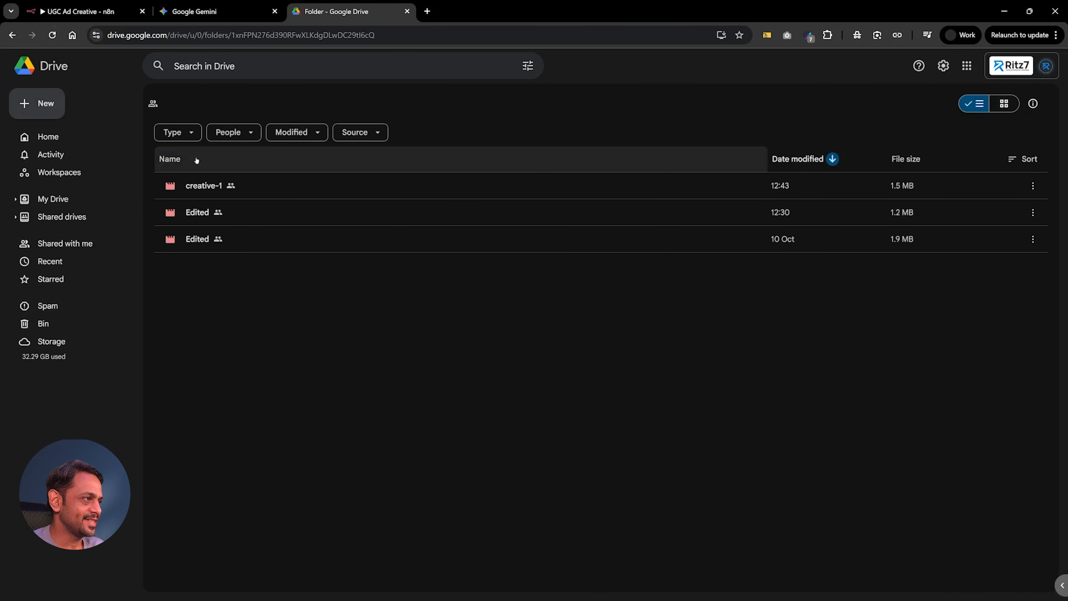
pyautogui.doubleClick(202, 187)
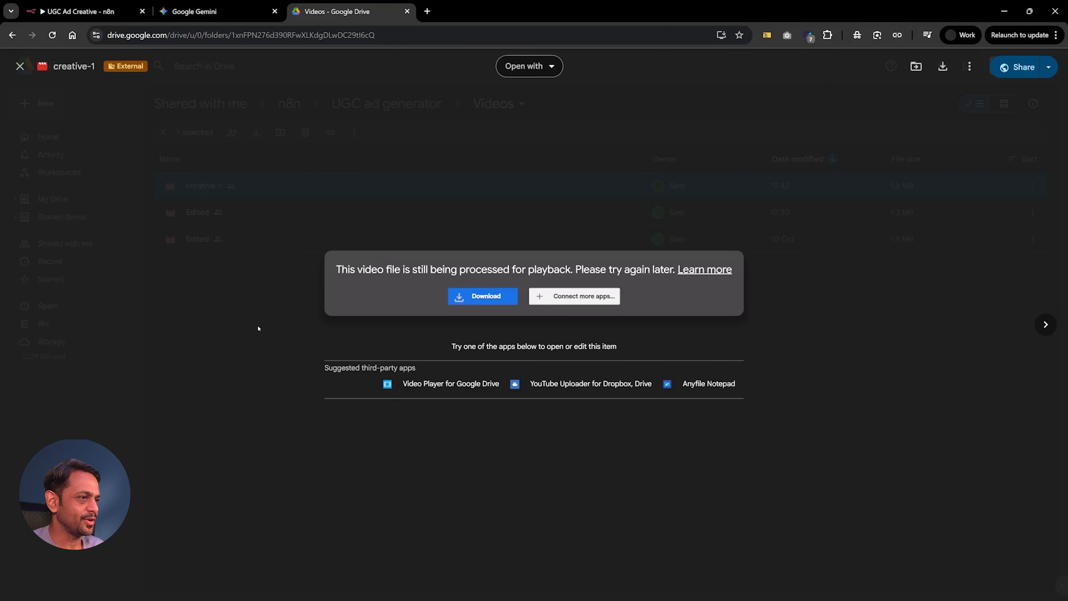
pyautogui.click(492, 295)
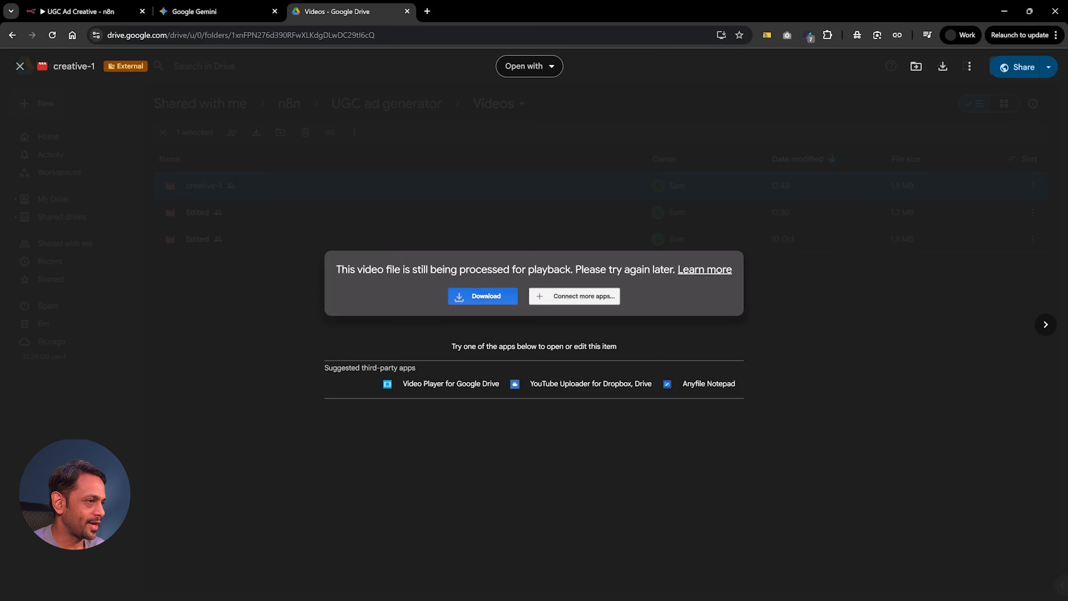
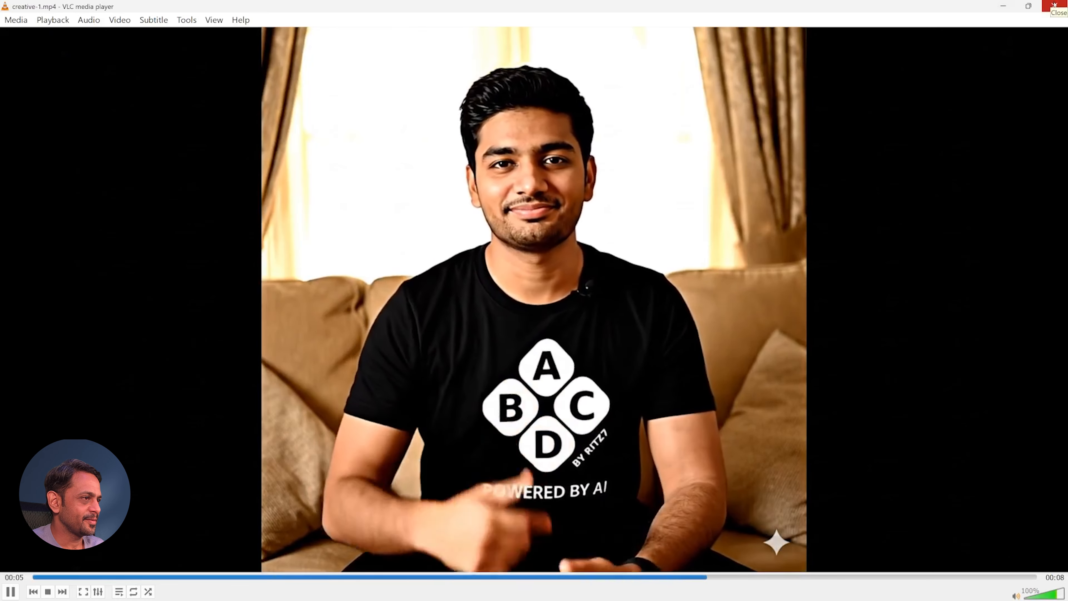
pyautogui.click(1055, 5)
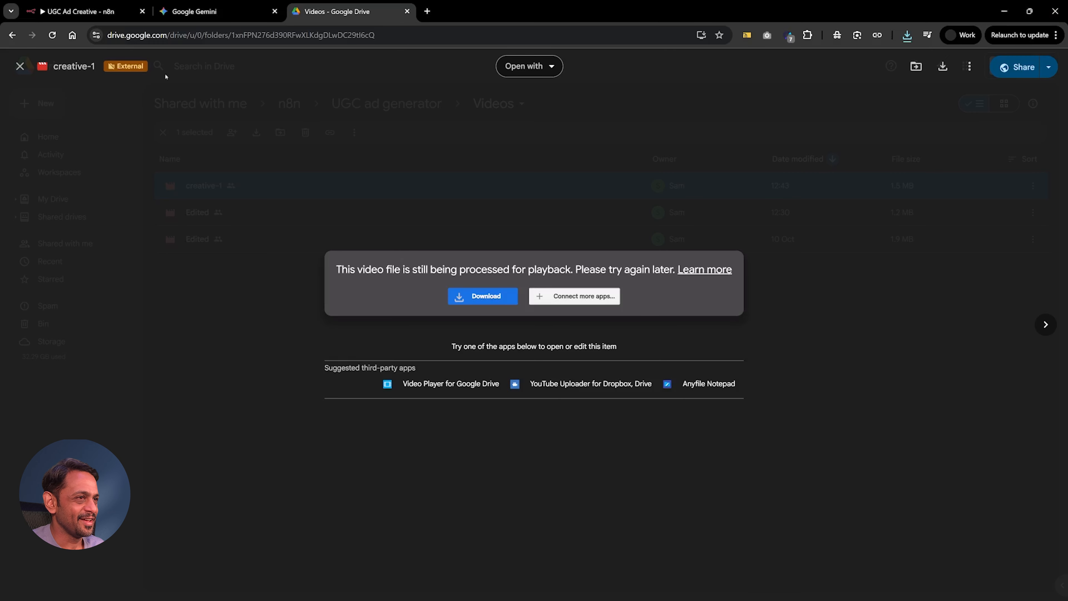
# Return to the UGC Ad Creative workflow canvas in n8n and save the workflow
pyautogui.click(84, 11)
pyautogui.click(320, 65)
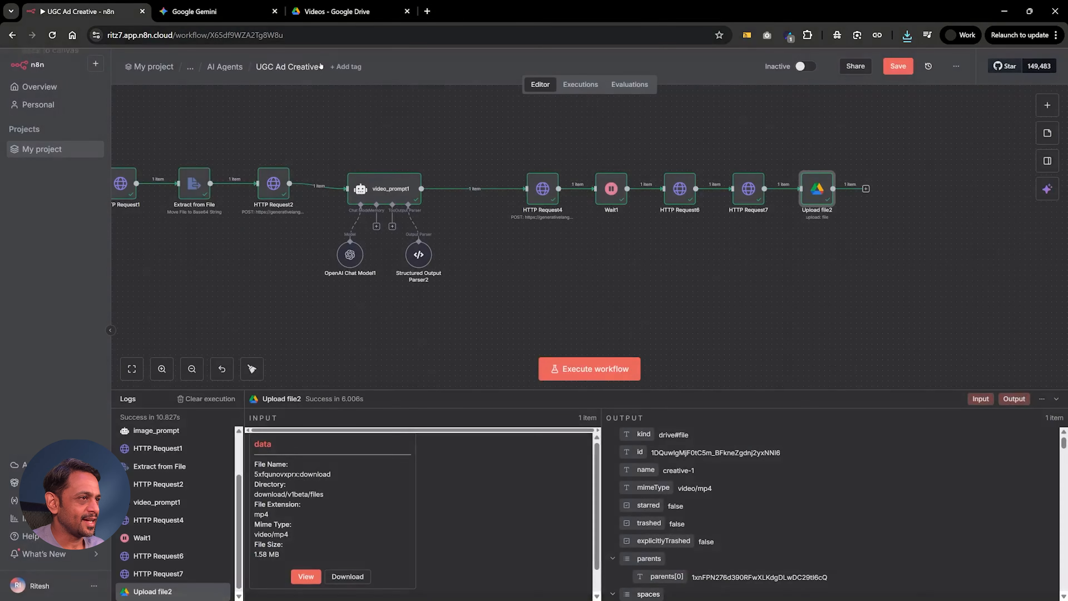
pyautogui.click(885, 68)
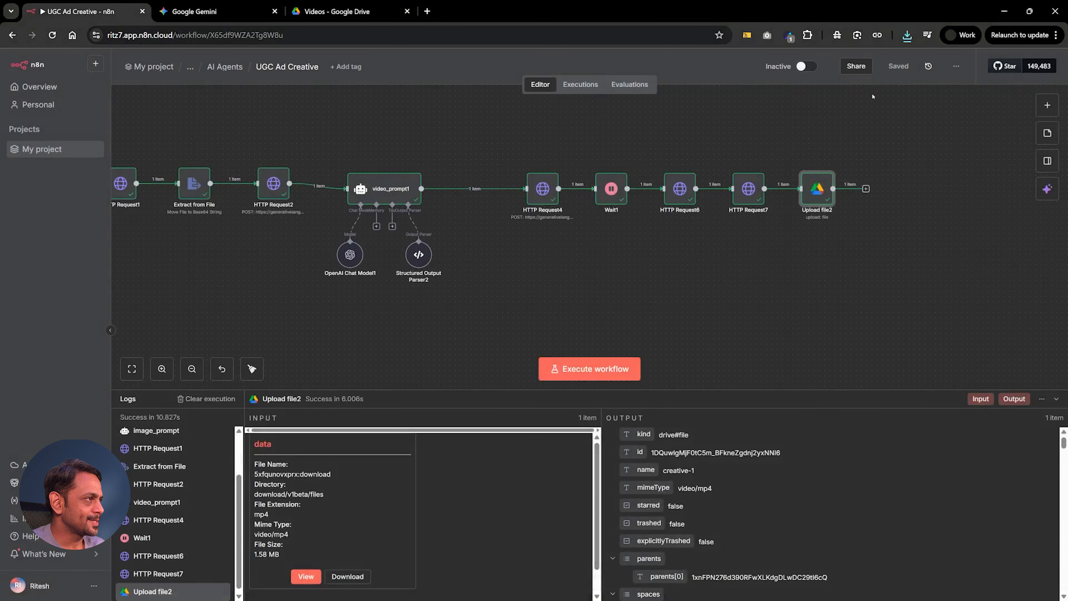
# Execute the workflow and attach unnamed.jpg as the photo in the UGC ad generator test form
pyautogui.click(598, 363)
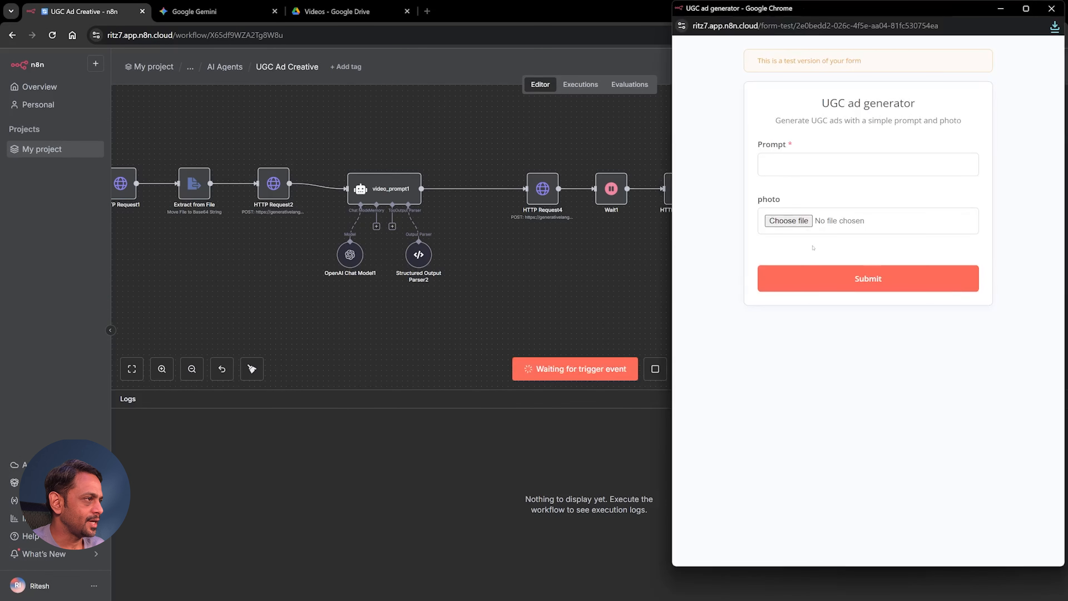
pyautogui.click(789, 220)
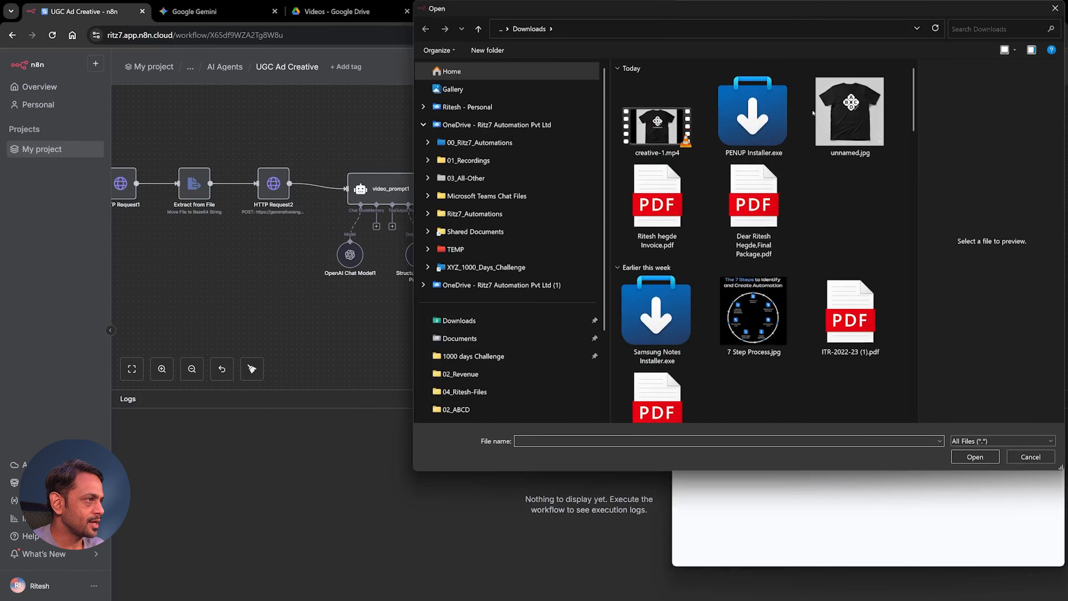
pyautogui.doubleClick(846, 112)
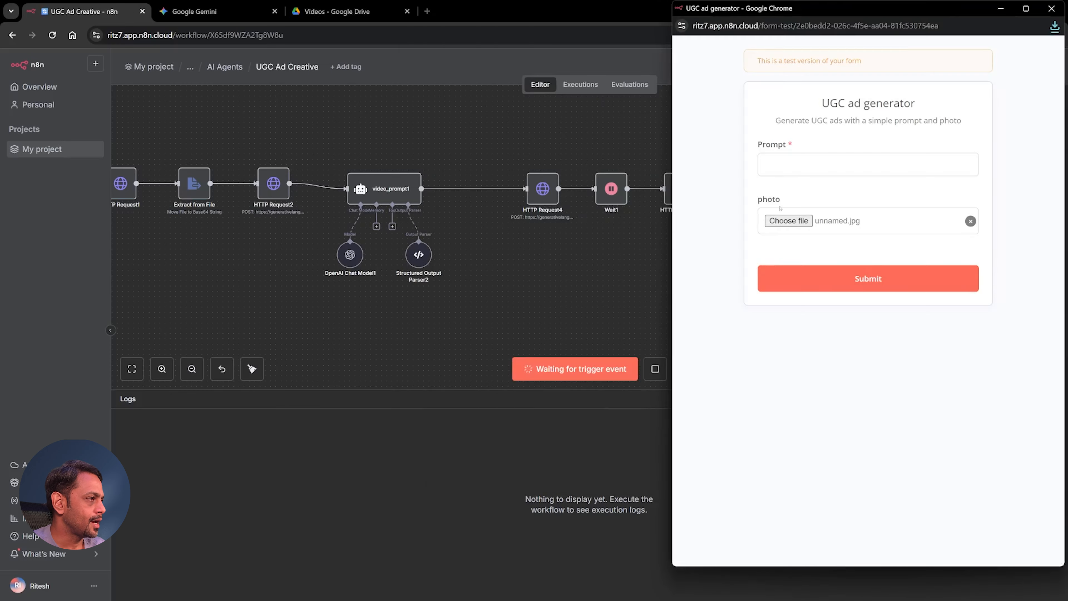
# Submit the form with prompt "Create a model wearing this t-shirt and inviting all the students, founders, business professionals to join the ABCD community, now."
pyautogui.click(779, 161)
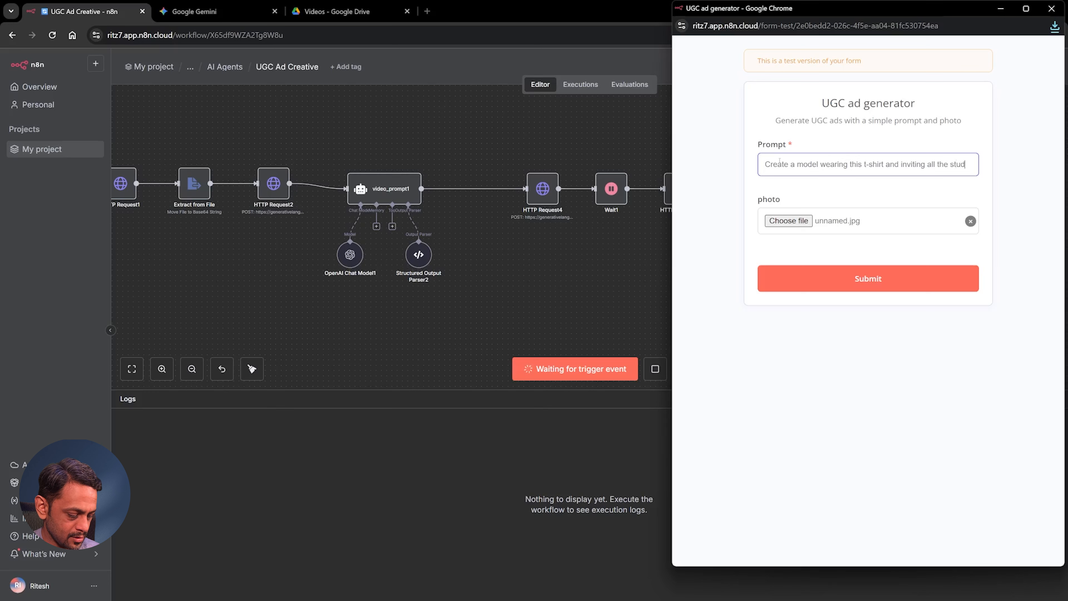
pyautogui.write('ents, founders,')
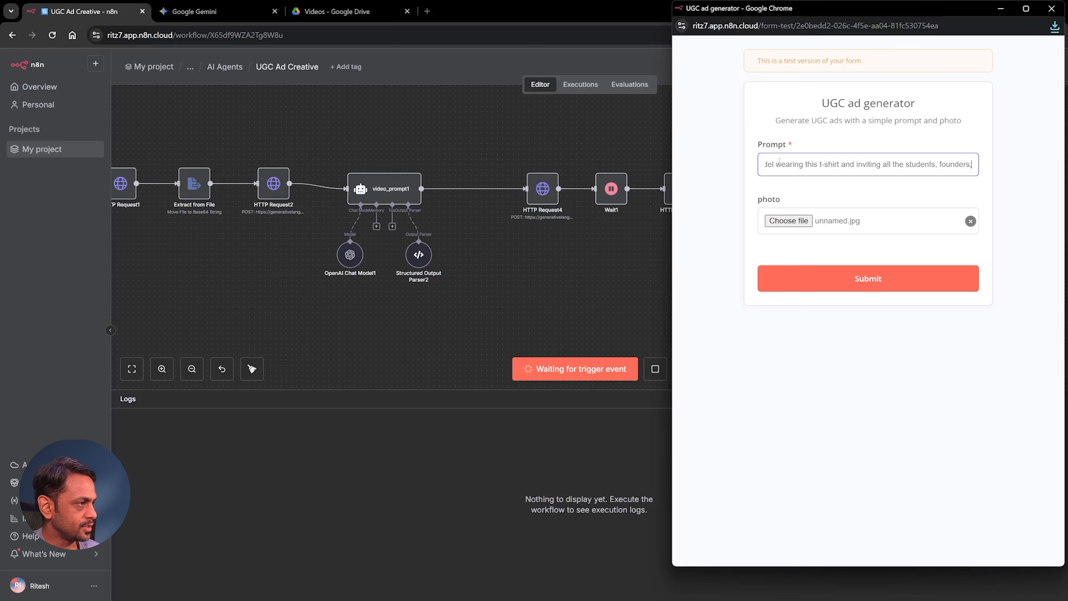
pyautogui.write(' business p')
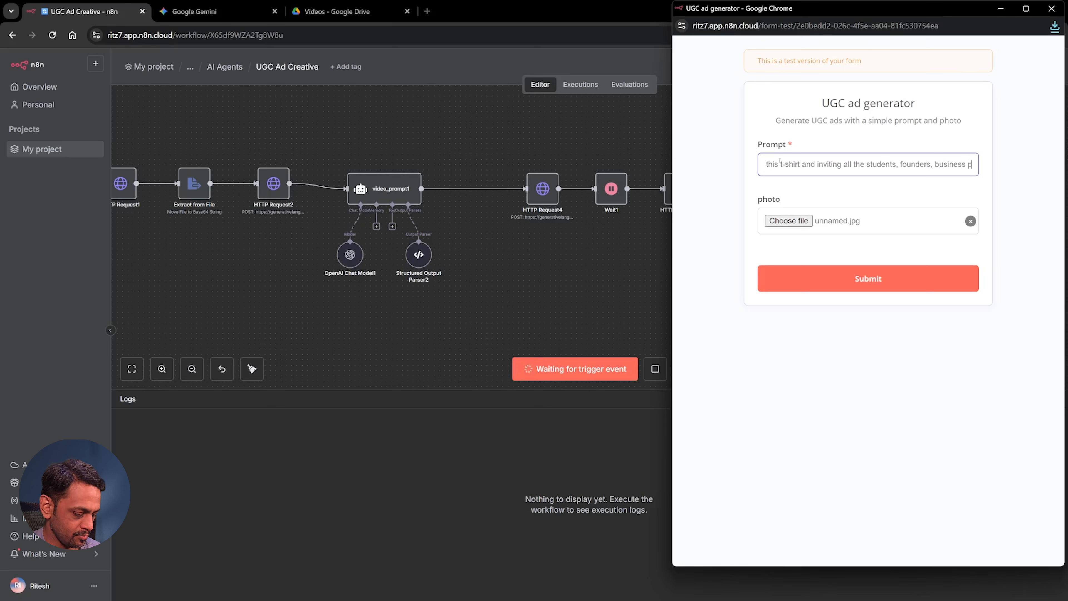
pyautogui.write('rofessionals')
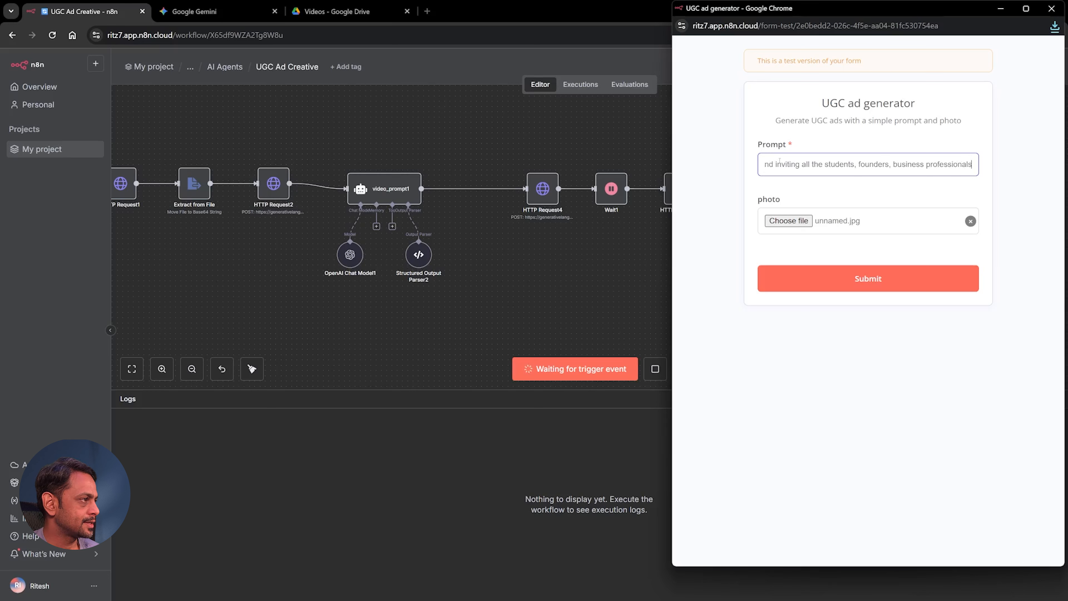
pyautogui.write(' to join the A')
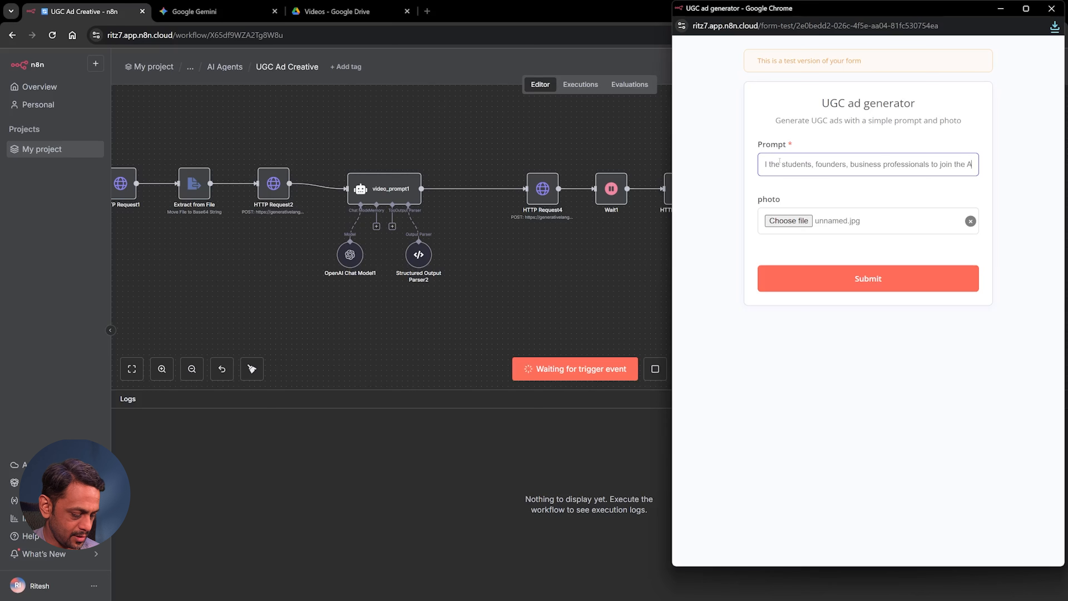
pyautogui.write('BCD community, now.')
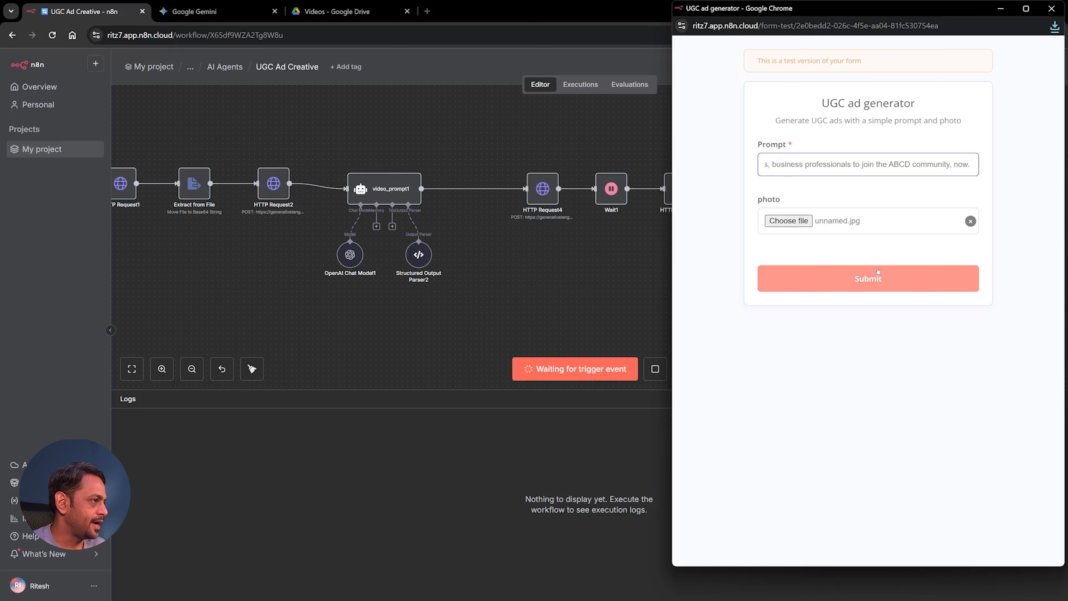
pyautogui.click(872, 278)
# Follow the running workflow along the canvas from Analyze an image to the final HTTP request and upload nodes
pyautogui.hscroll(-5, 495, 248)
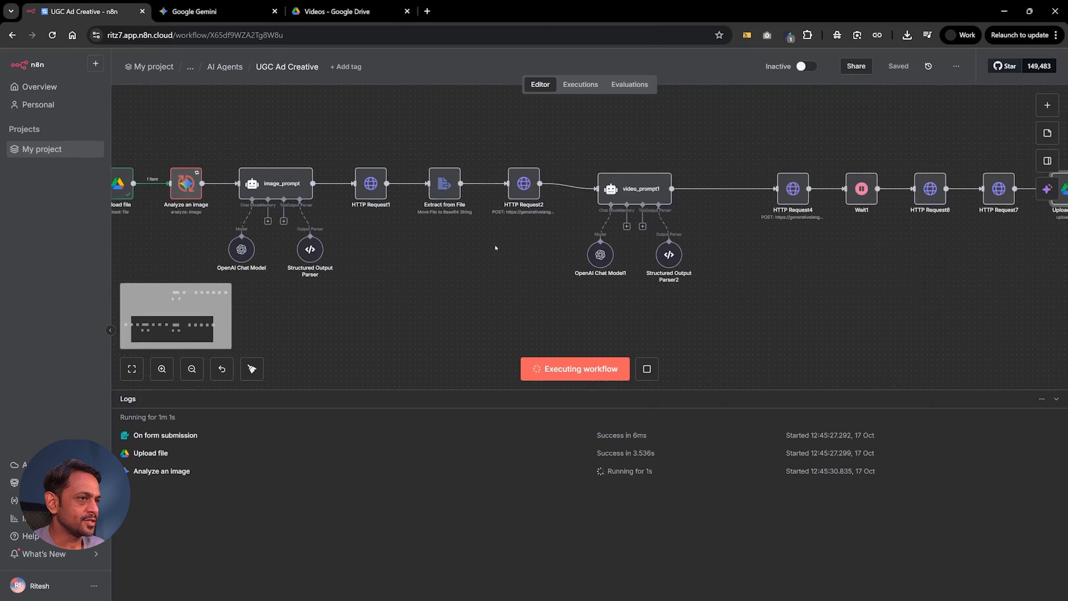
pyautogui.hscroll(-2, 496, 248)
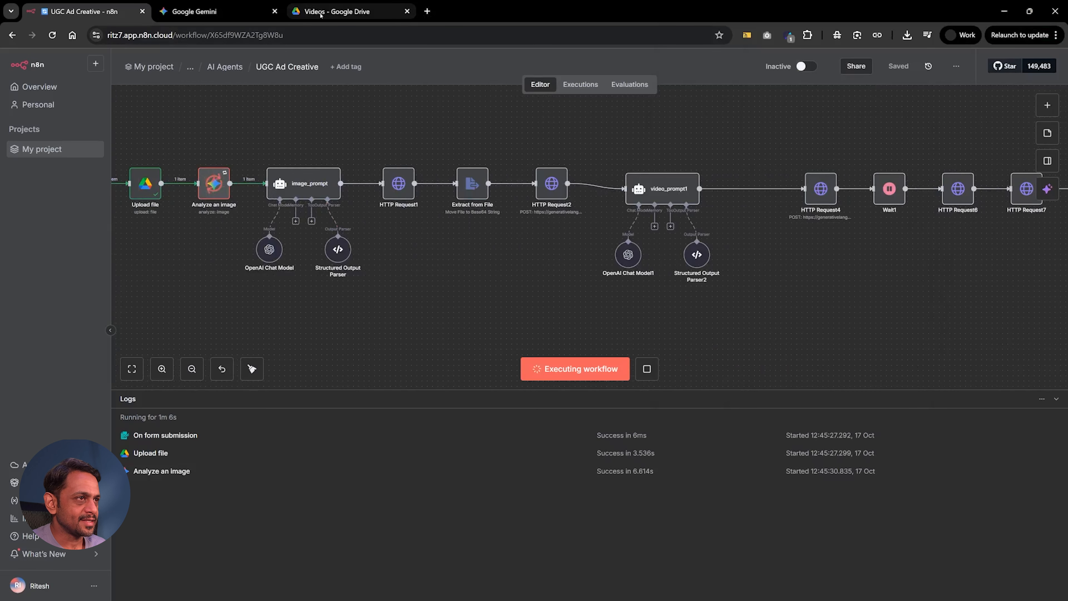
pyautogui.hscroll(5, 264, 194)
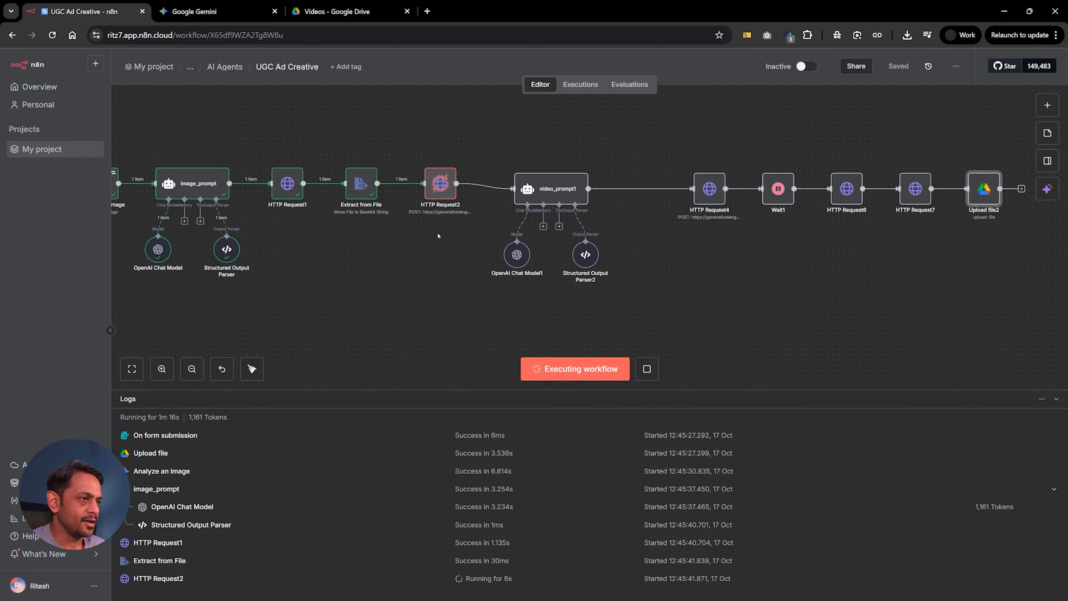
pyautogui.hscroll(3, 438, 236)
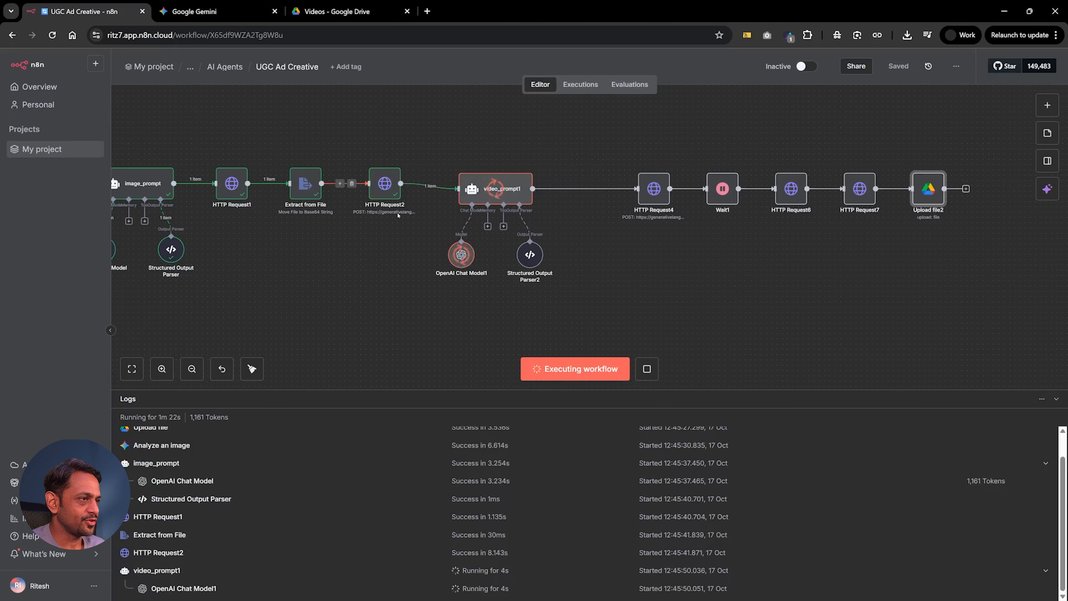
pyautogui.hscroll(6, 398, 216)
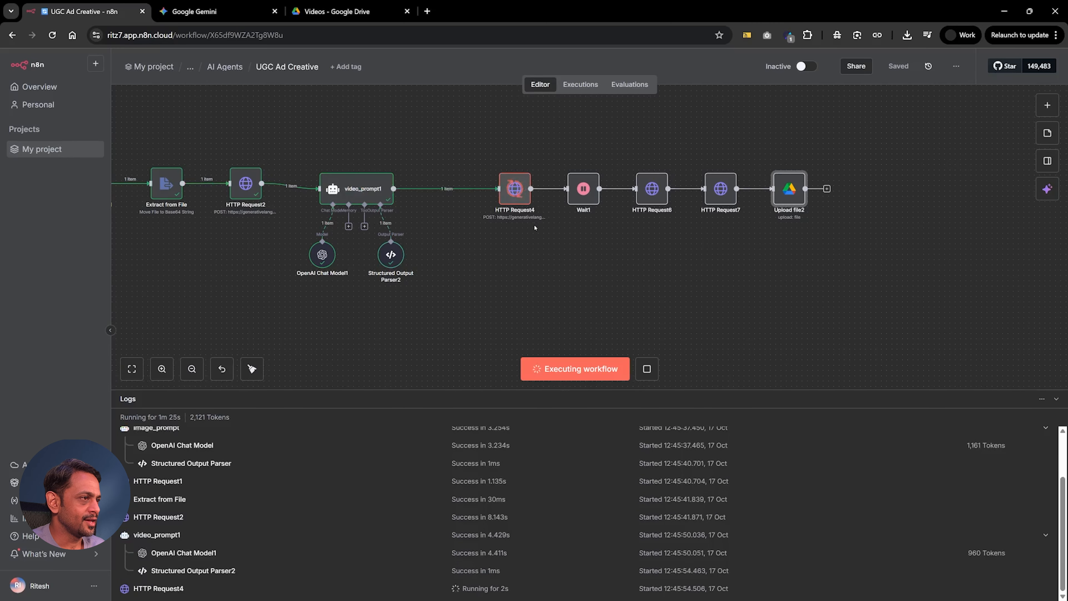
pyautogui.hscroll(3, 500, 214)
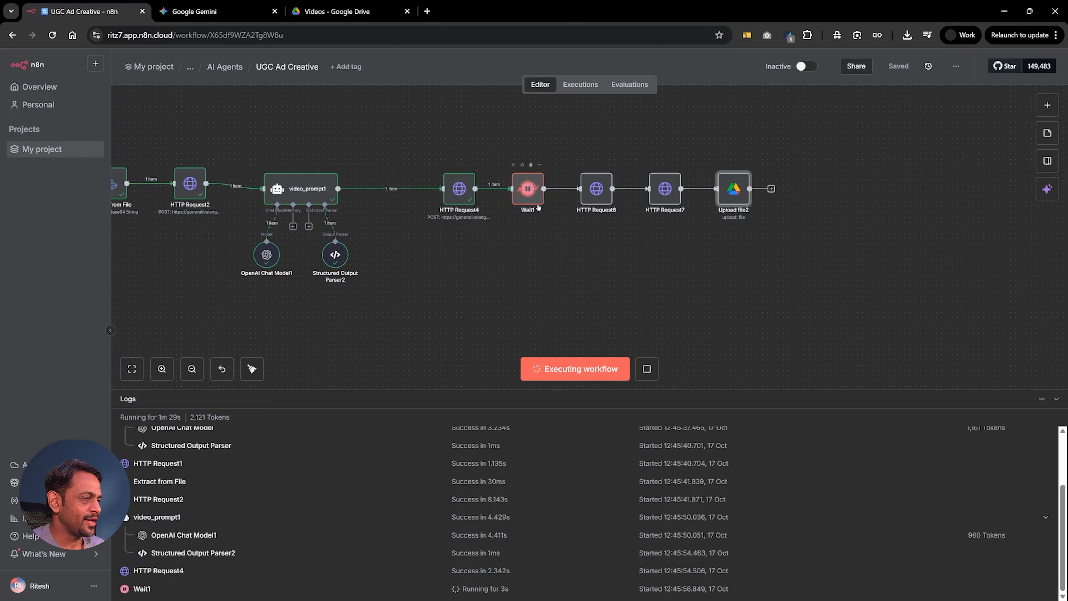
pyautogui.hscroll(3, 553, 237)
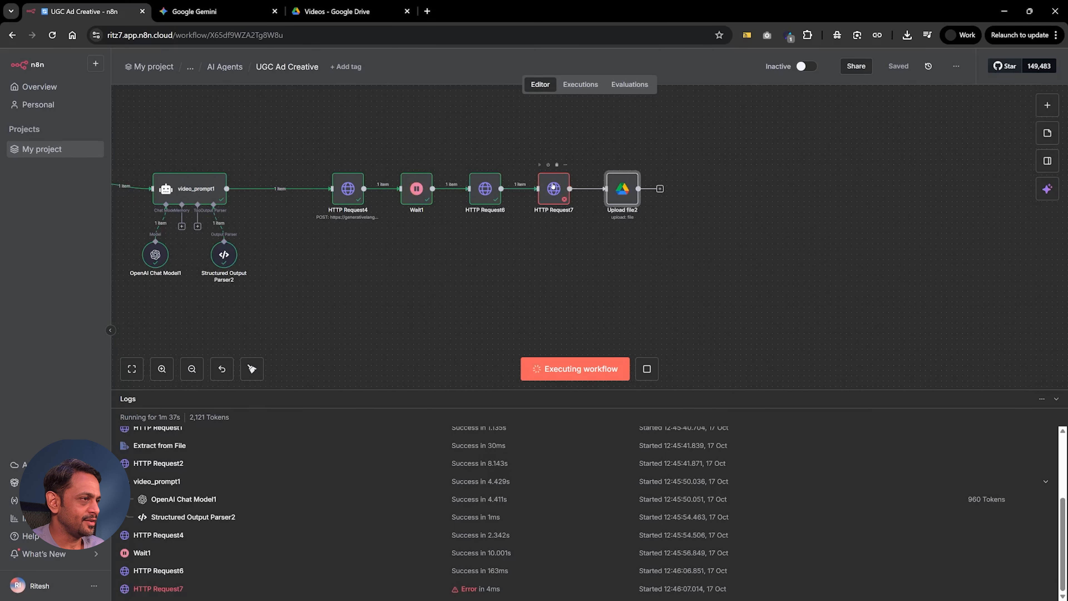
# Inspect the error in HTTP Request7 and compare it with the URL and output of HTTP Request6
pyautogui.doubleClick(553, 187)
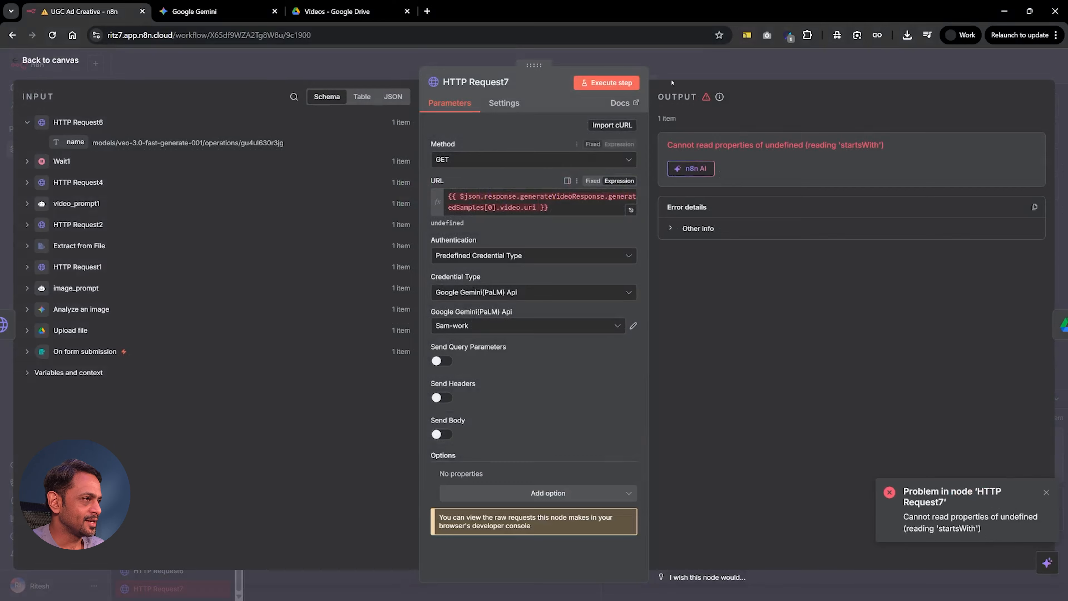
pyautogui.click(674, 69)
pyautogui.doubleClick(484, 190)
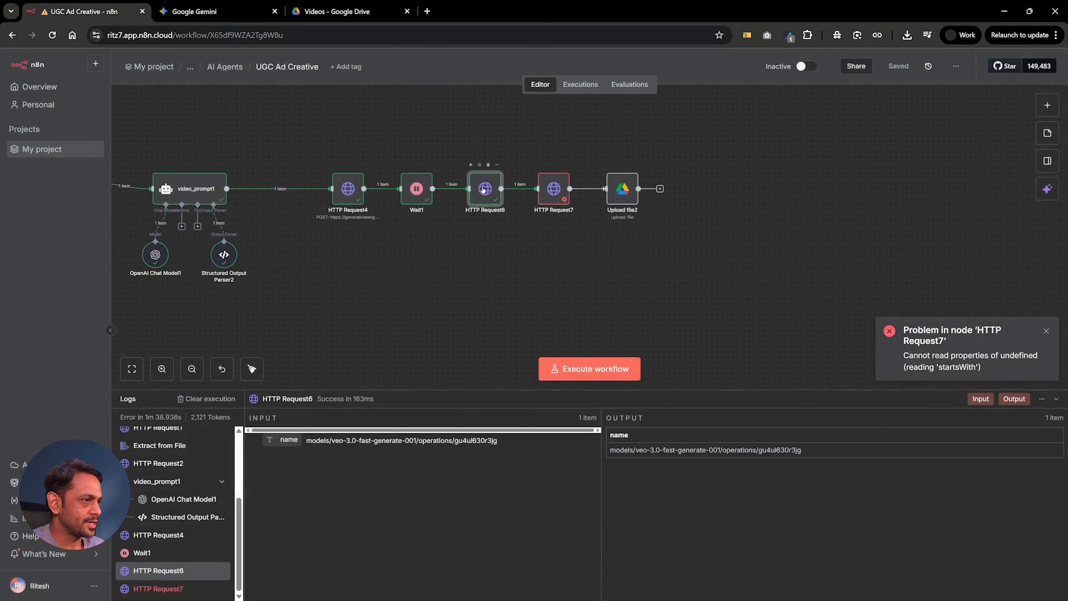
pyautogui.press('Escape')
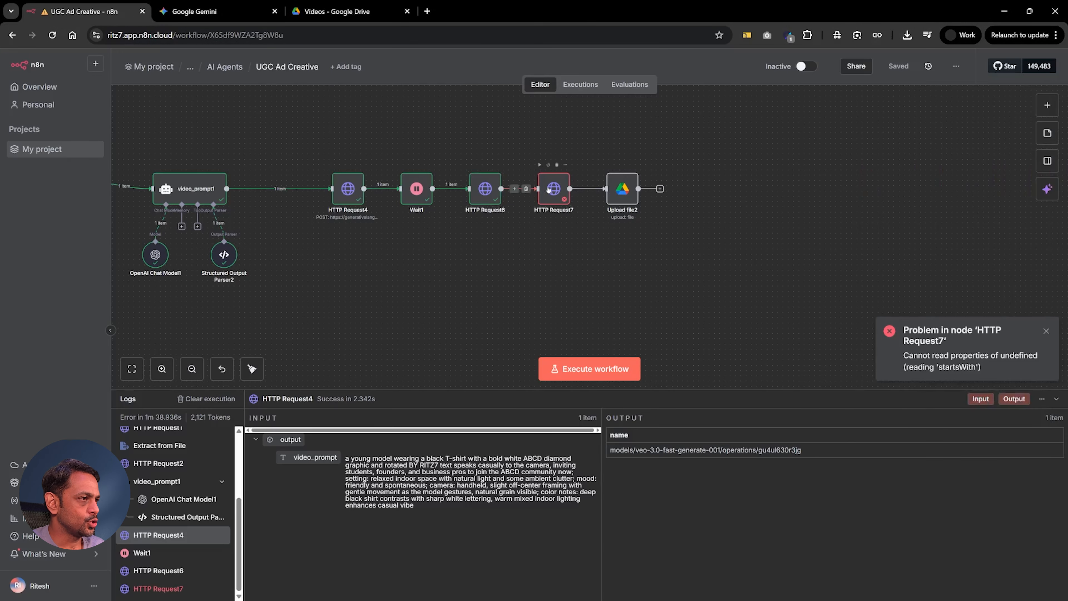
pyautogui.click(548, 189)
pyautogui.doubleClick(548, 190)
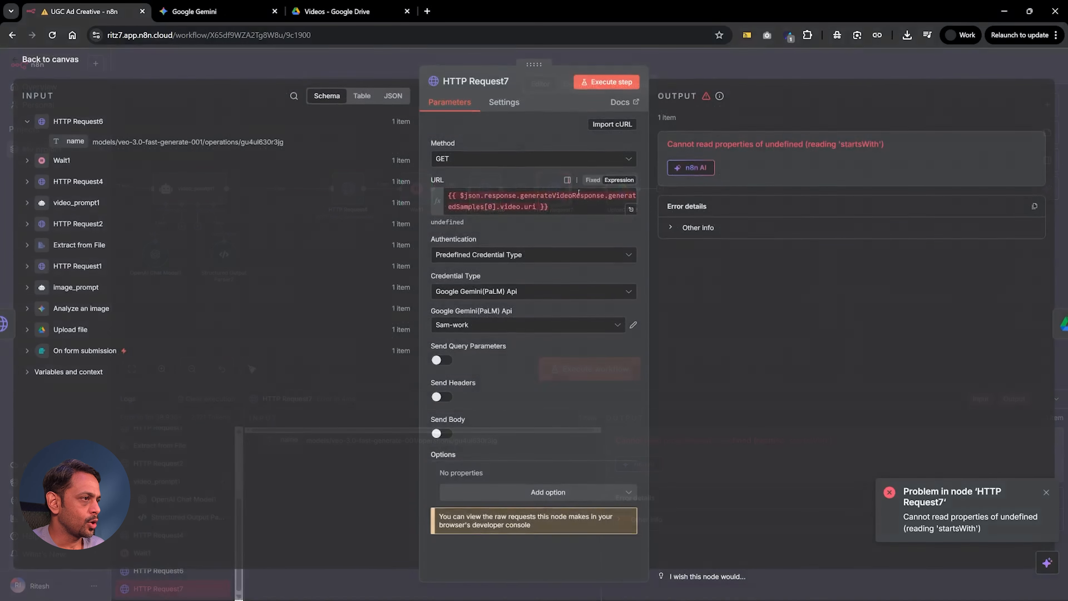
pyautogui.click(678, 76)
pyautogui.click(490, 190)
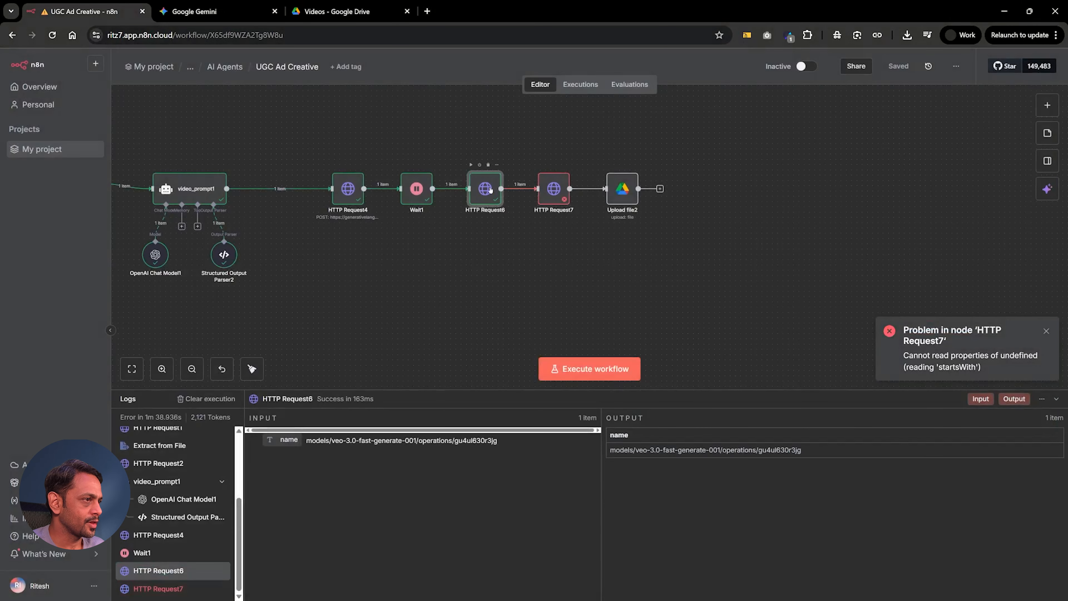
pyautogui.doubleClick(490, 191)
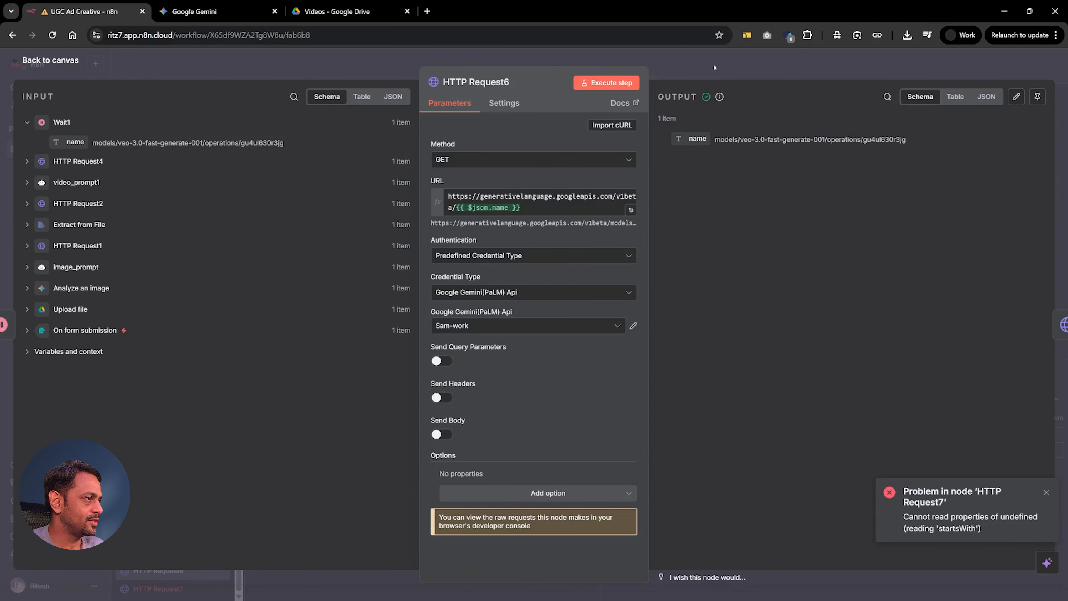
pyautogui.click(713, 68)
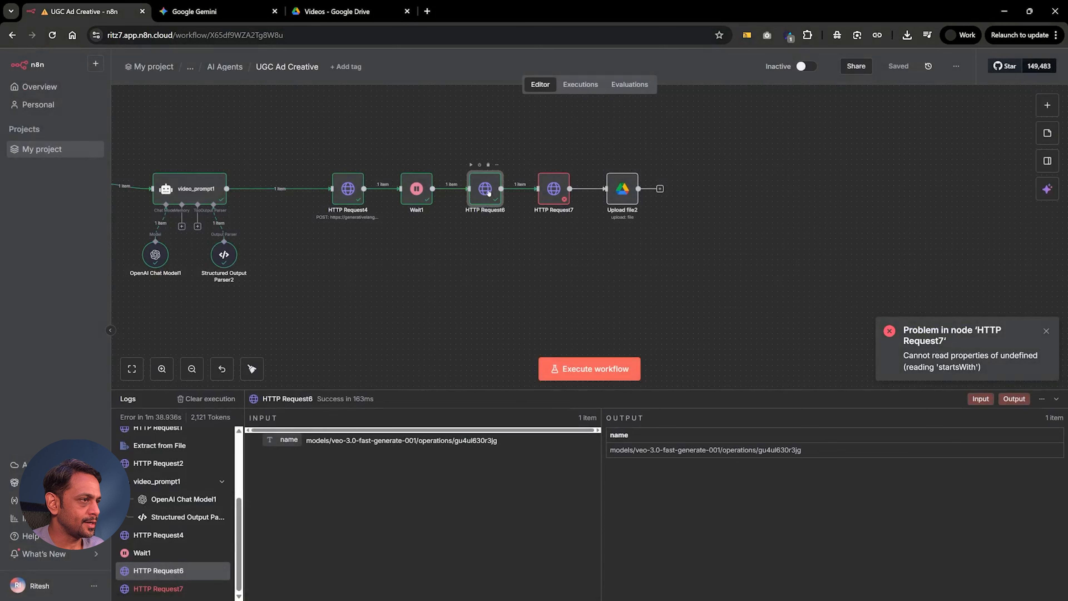
# Execute HTTP Request6 again on its own and check its output for the generated video response
pyautogui.click(470, 165)
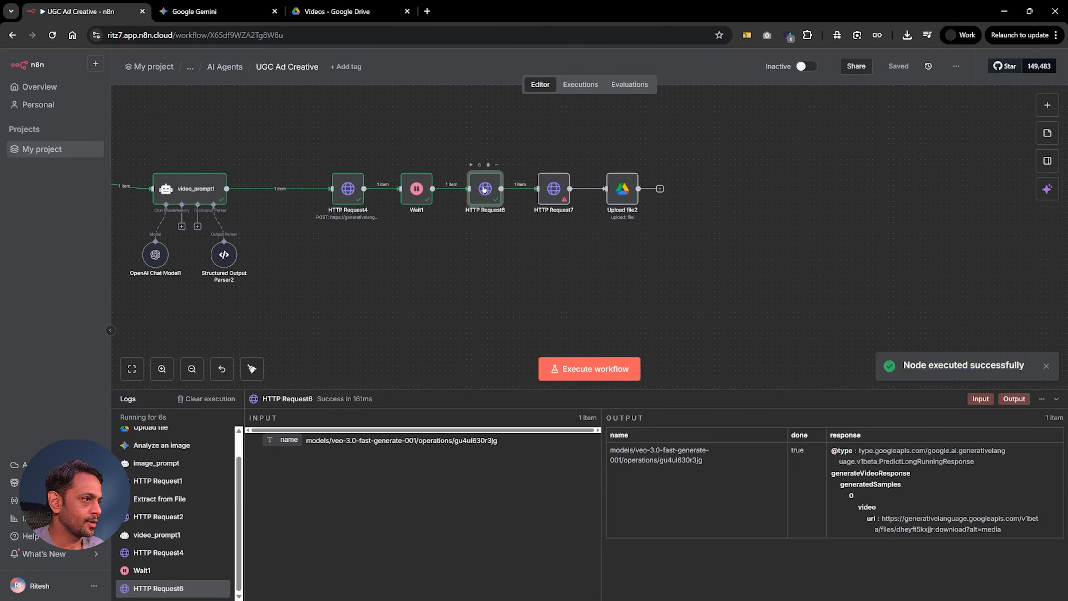
pyautogui.doubleClick(484, 190)
pyautogui.click(703, 70)
# Insert an If node between HTTP Request6 and HTTP Request7
pyautogui.click(515, 189)
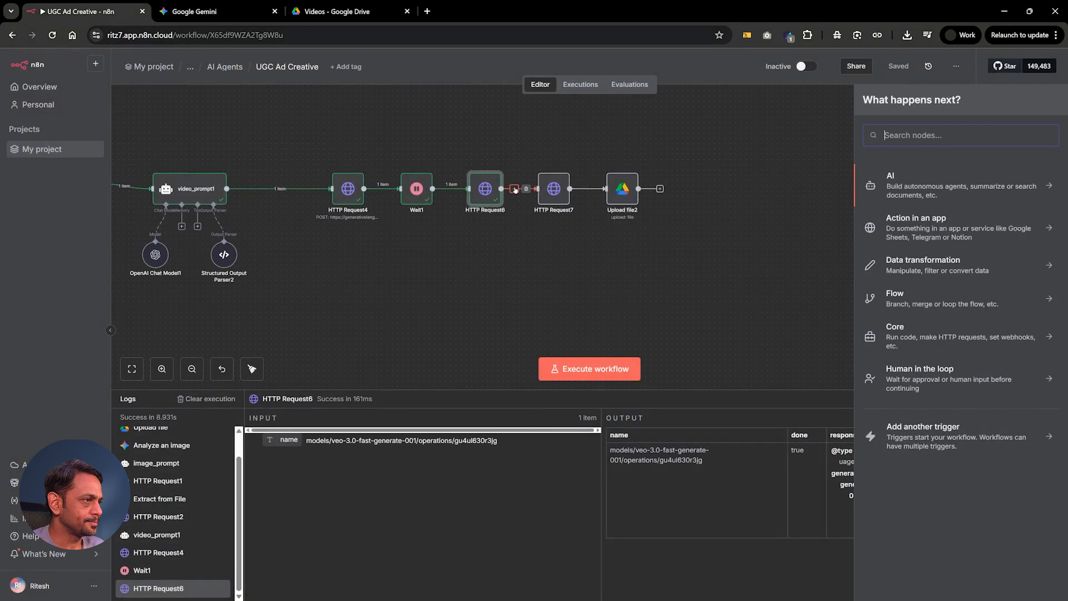
pyautogui.write('if')
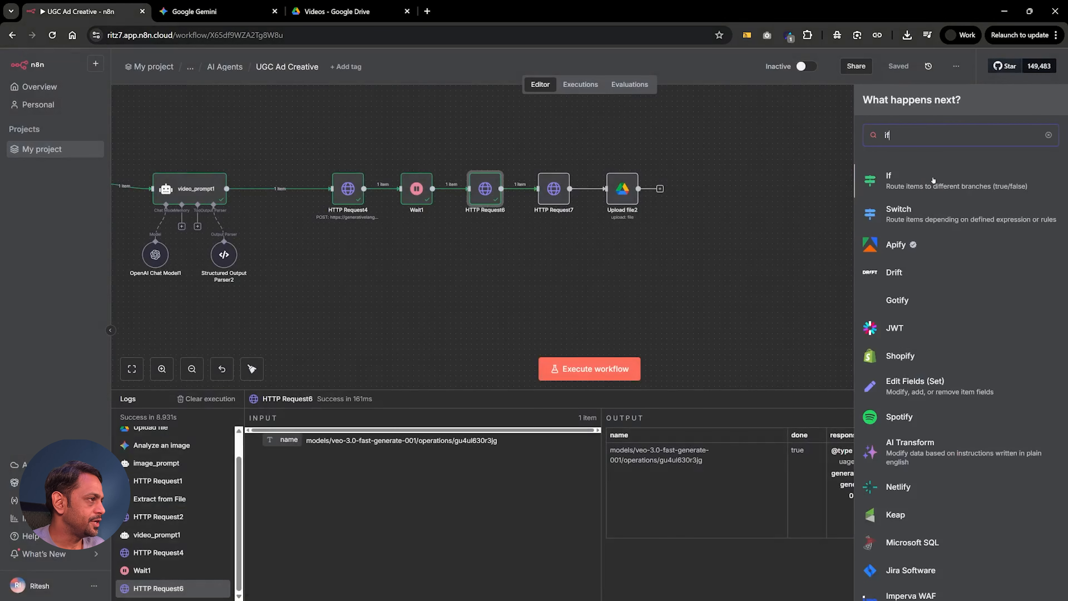
pyautogui.click(933, 180)
# Set the If condition to {{ $json.response.generateVideoResponse.generatedSamples[0].video.uri }} with the string operator "exists" and execute the step
pyautogui.click(363, 153)
pyautogui.write('{{ $json.response.generateVideoResponse.generatedSamples[0].video.uri }}')
pyautogui.click(531, 150)
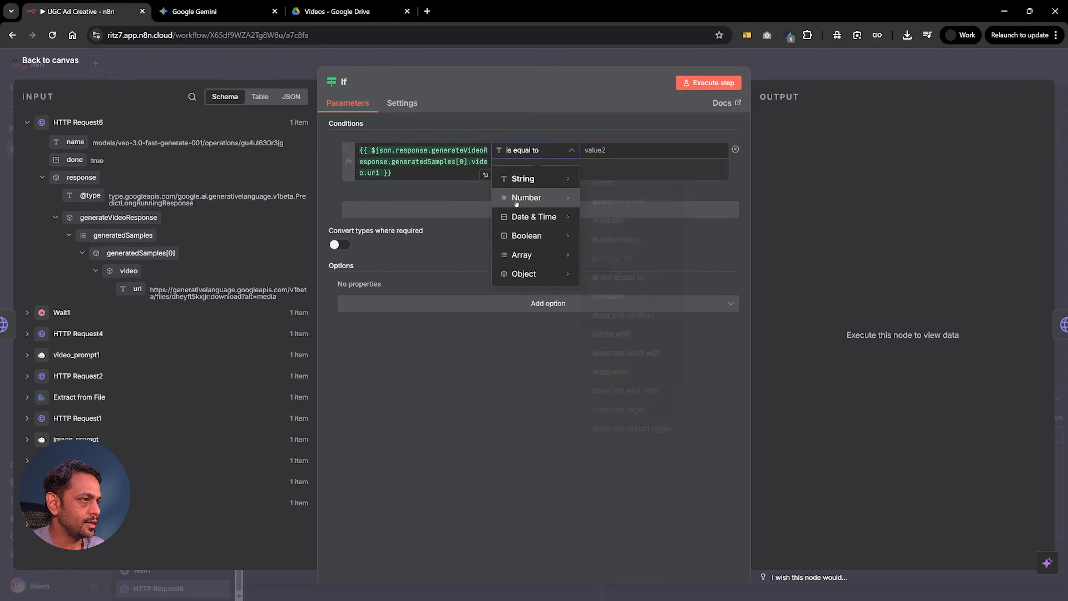
pyautogui.click(602, 182)
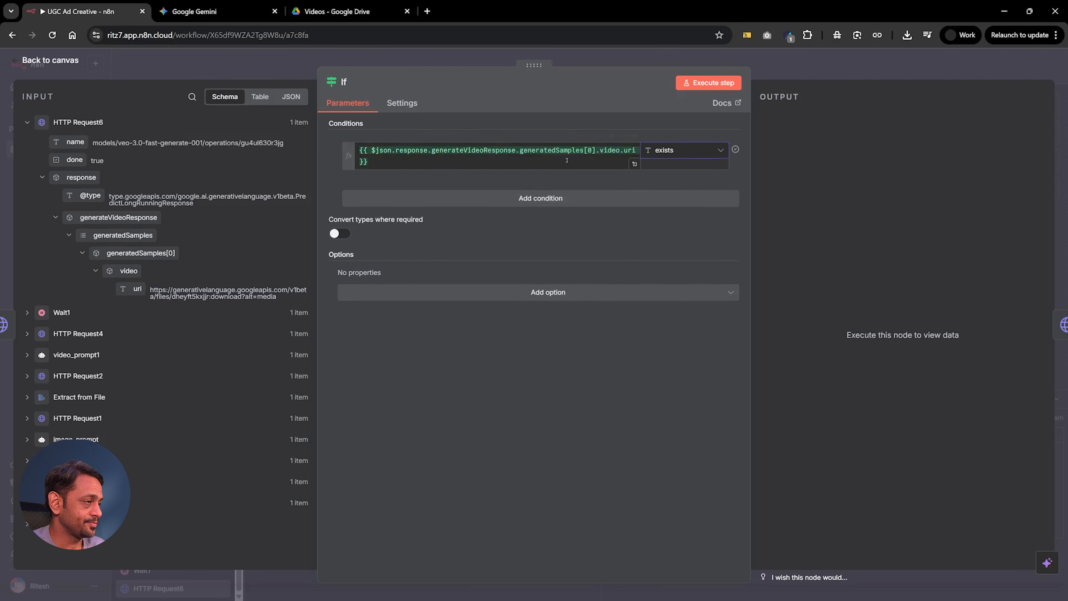
pyautogui.click(708, 83)
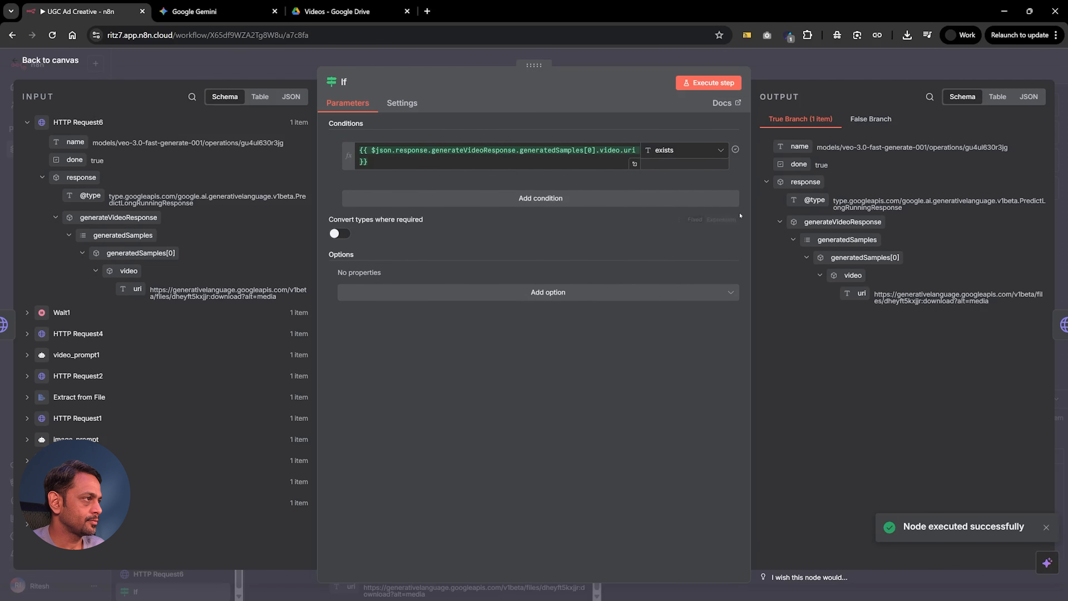
pyautogui.click(821, 76)
# Space out HTTP Request7 and Upload file2 after the If node, and loop the If node's false output back to Wait1
pyautogui.moveTo(628, 189); pyautogui.dragTo(775, 152)
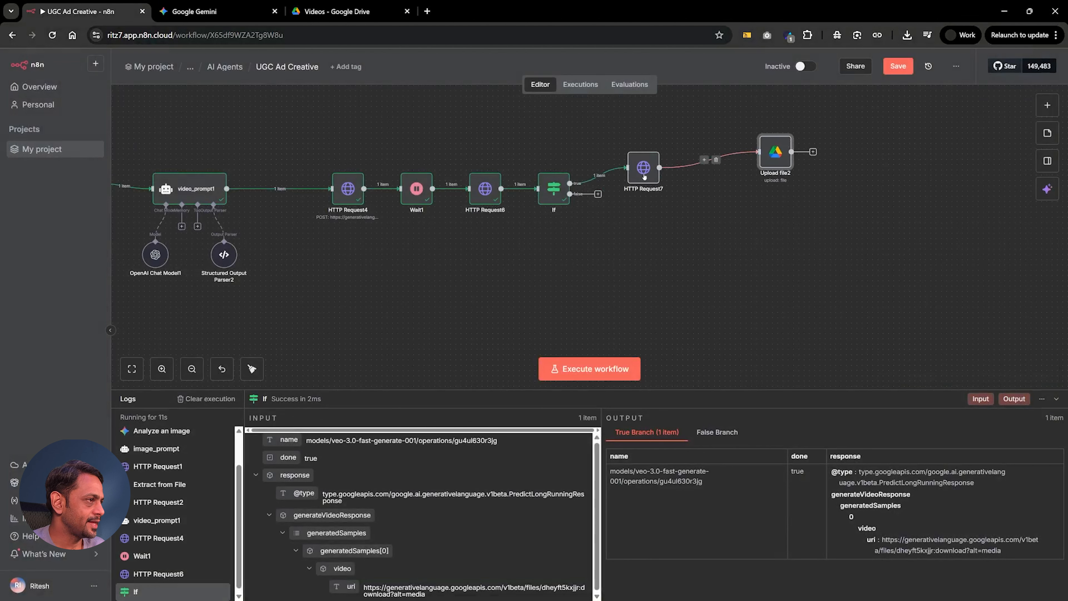
pyautogui.moveTo(540, 304); pyautogui.dragTo(391, 196)
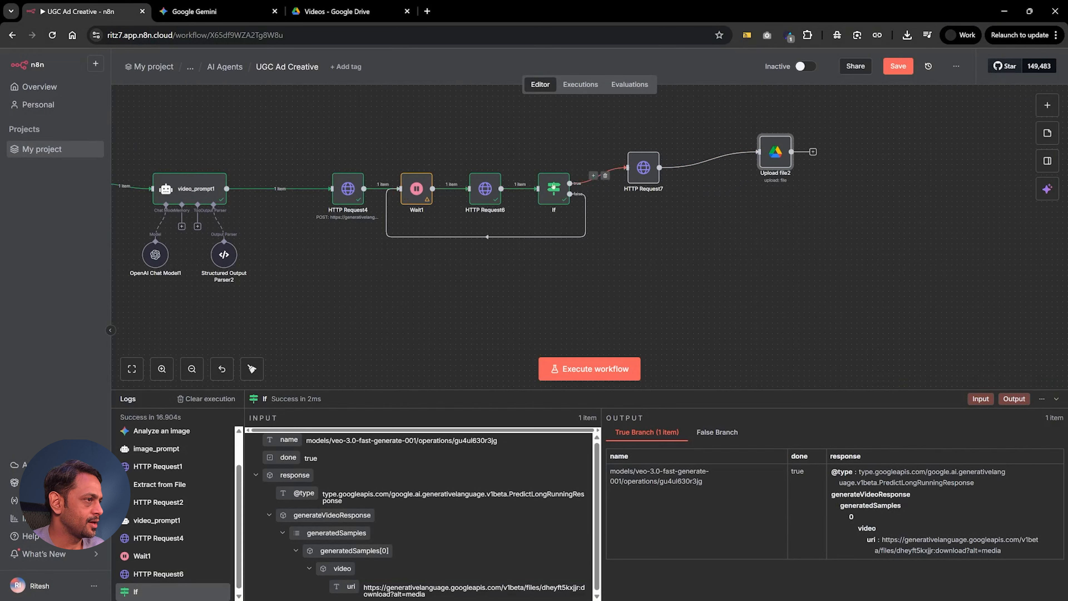
# Execute HTTP Request7 and Upload file2, and open the newest creative-1 video in the Videos folder in Google Drive
pyautogui.click(629, 144)
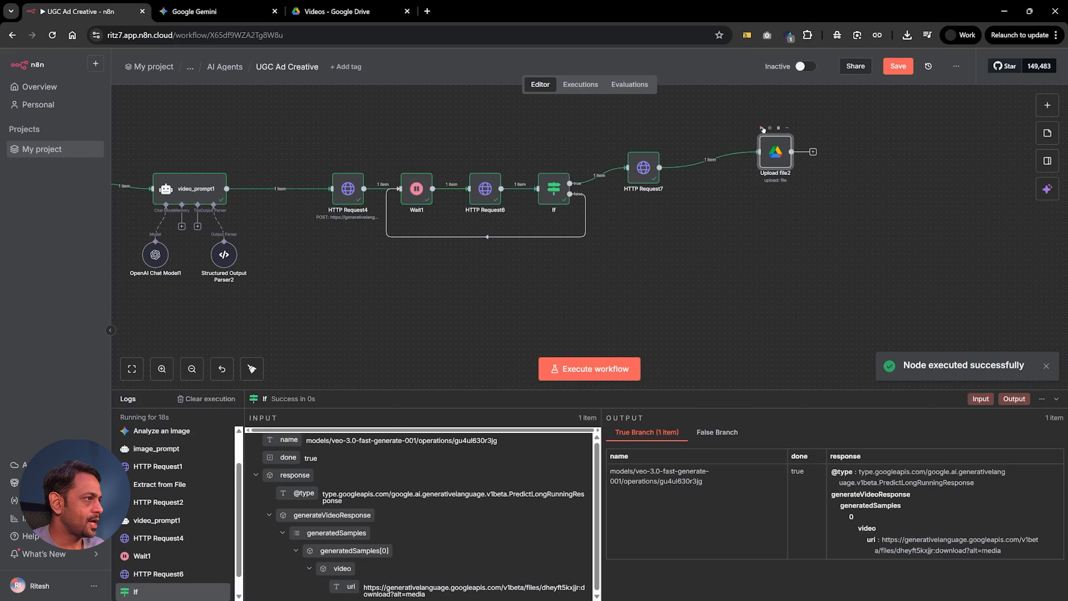
pyautogui.click(762, 128)
pyautogui.click(337, 12)
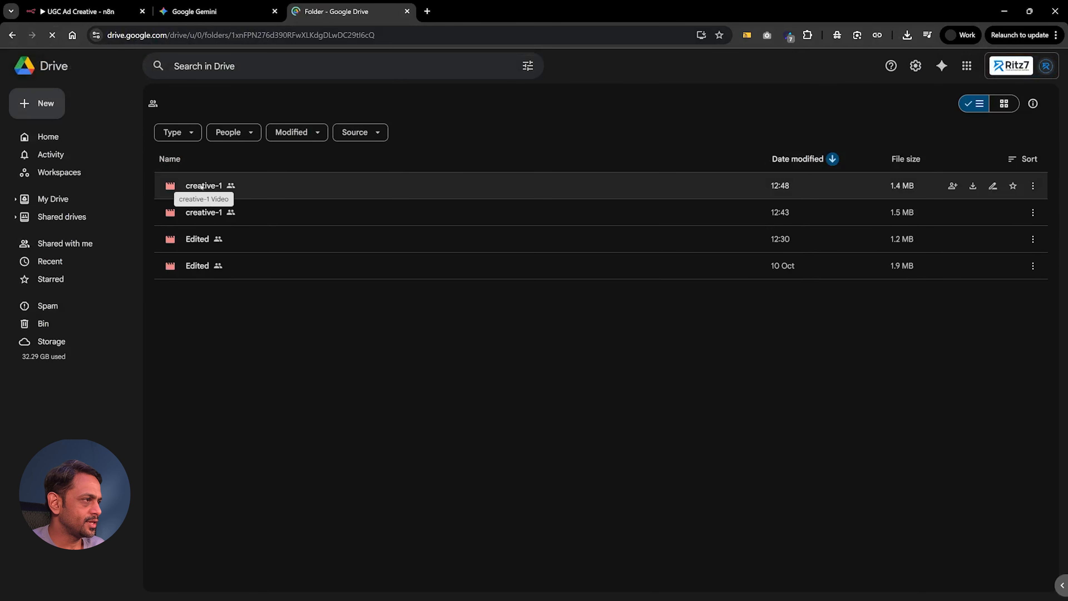
pyautogui.doubleClick(202, 186)
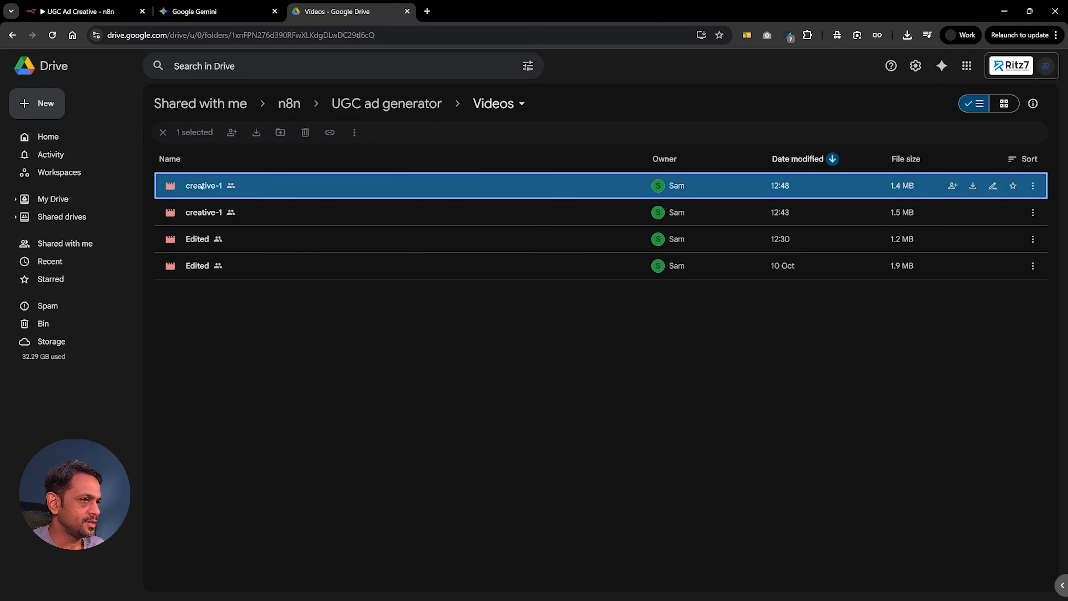